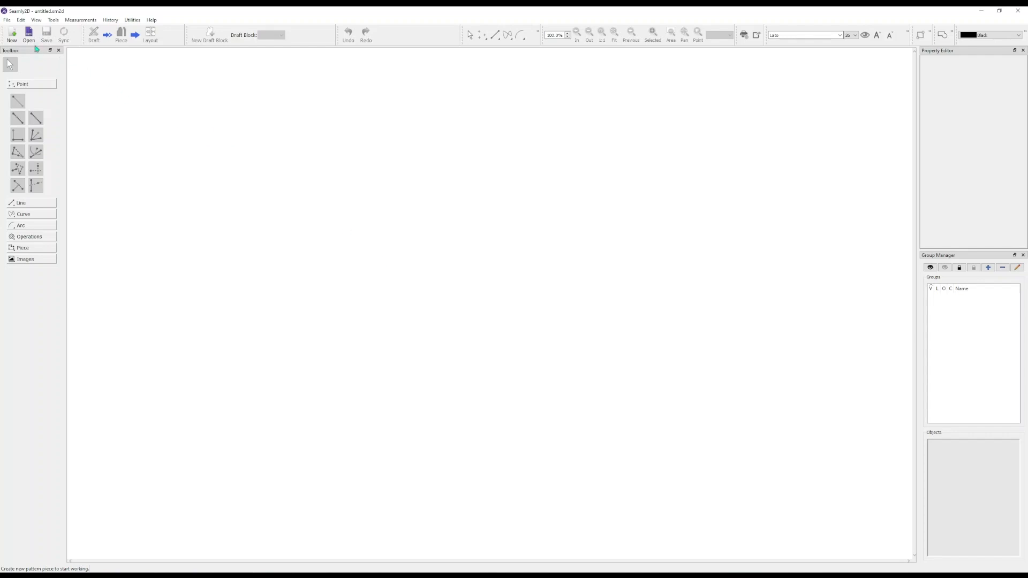
- Create a new pattern with the draft block named Draft block 1 and centimeters as units
click(11, 34)
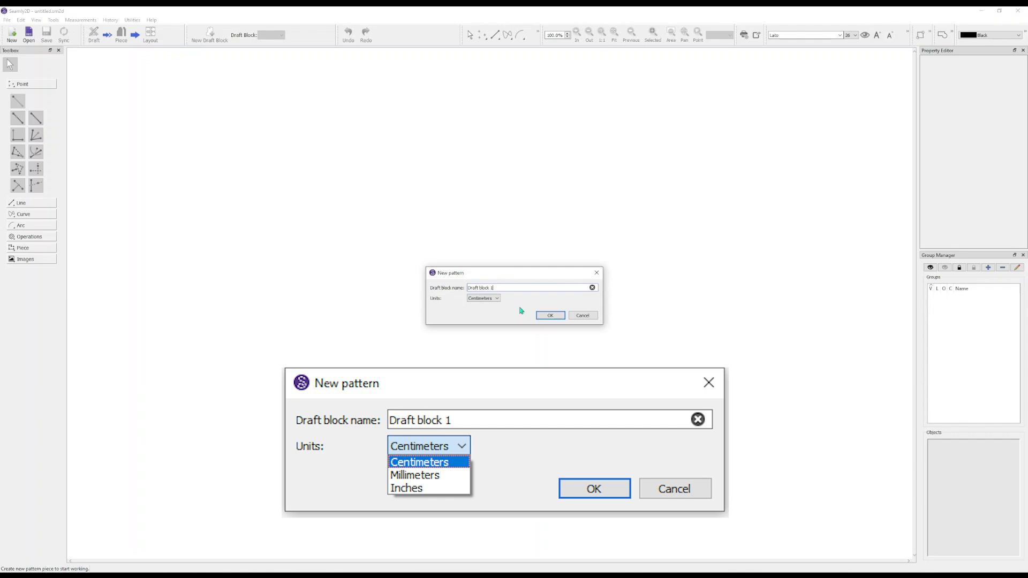
click(485, 299)
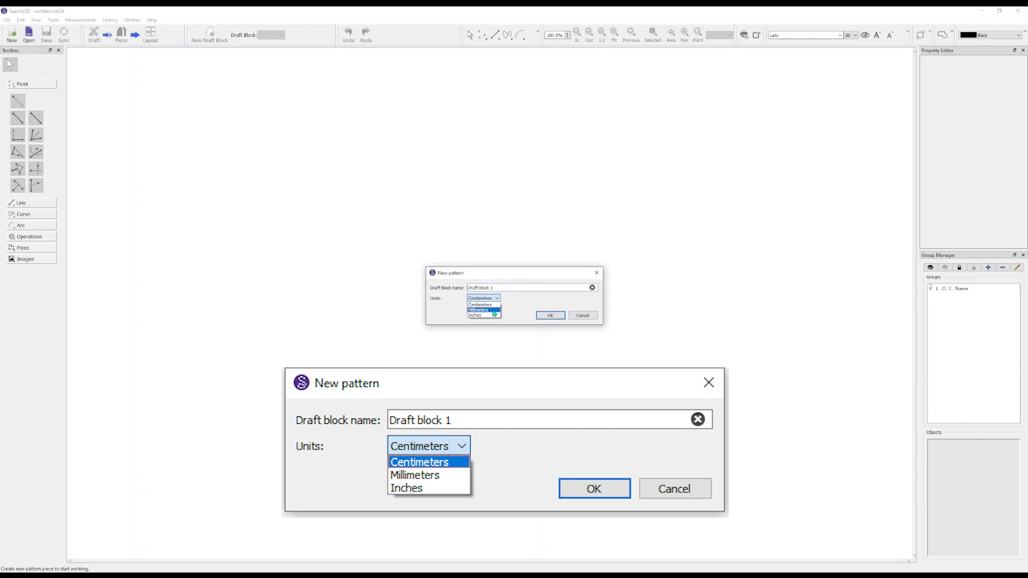
click(492, 305)
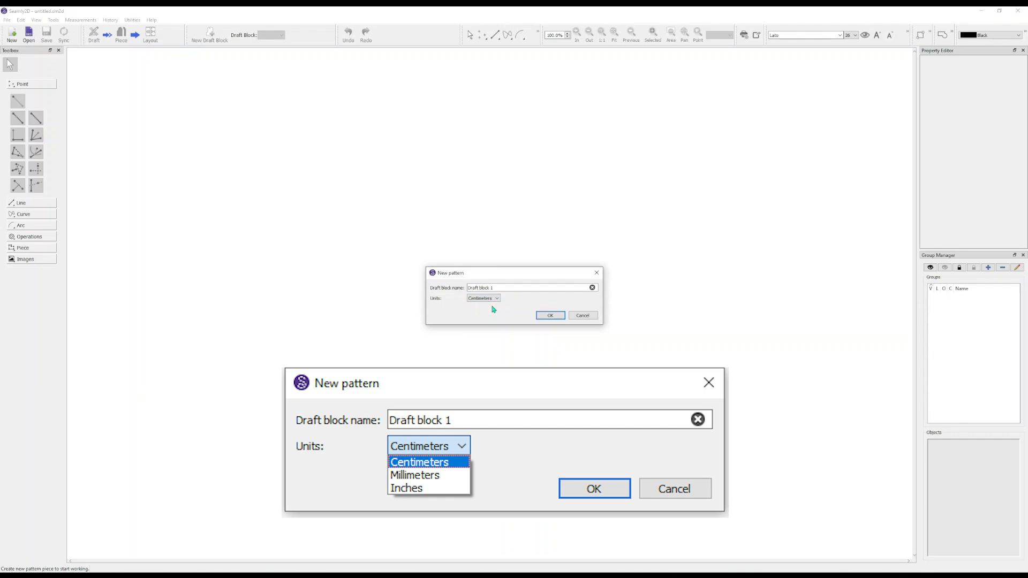
click(551, 317)
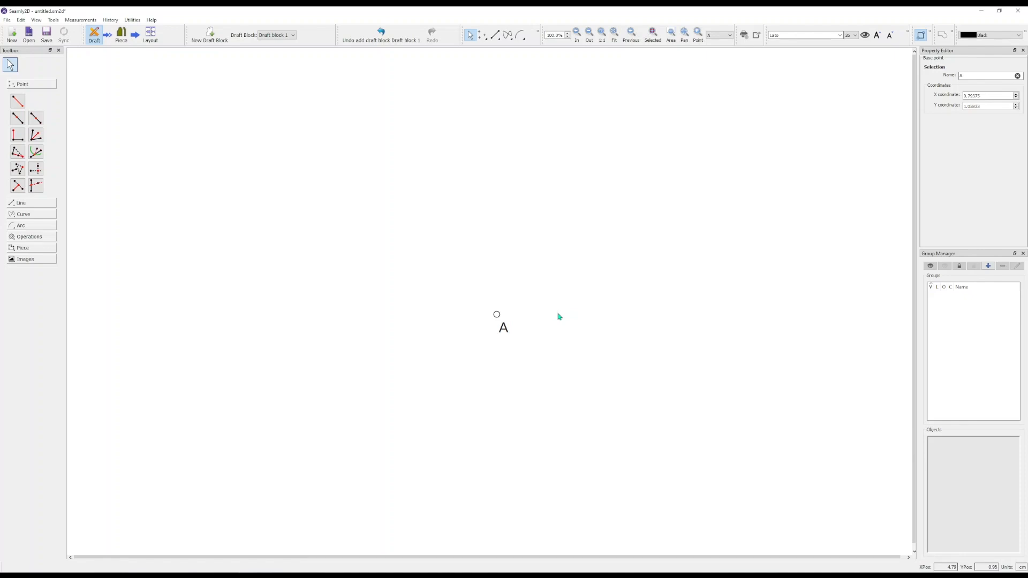
- Load the multisize measurements file Eigen_matentabel_alle_patronen_34-52.smms and set the pattern size to 40
click(81, 21)
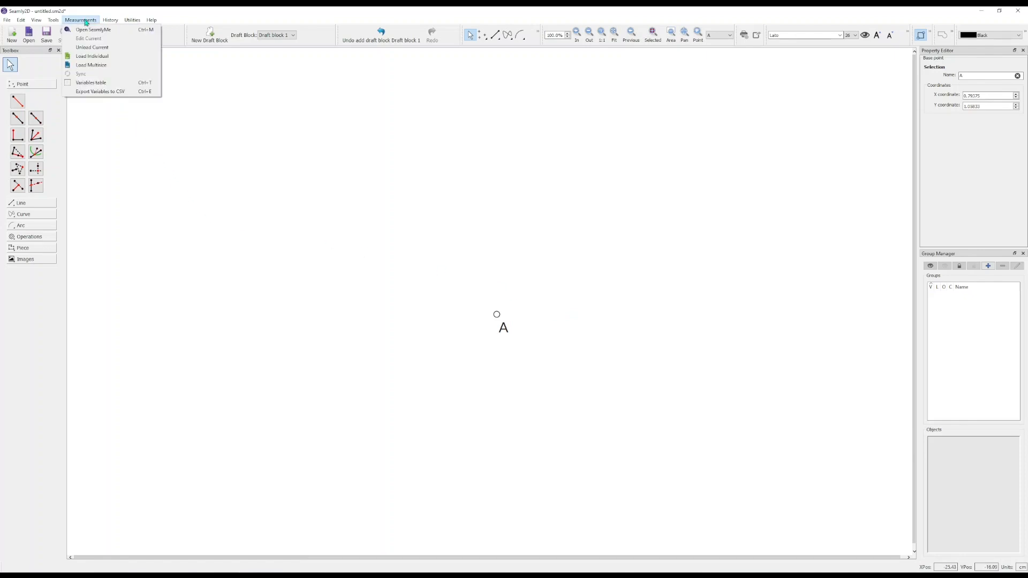
click(88, 65)
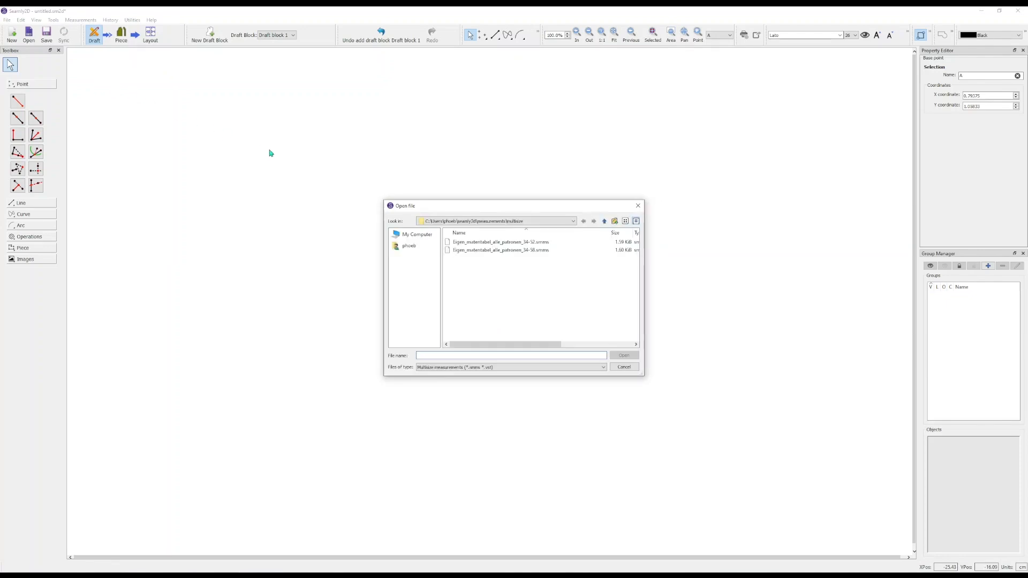
click(463, 243)
click(625, 356)
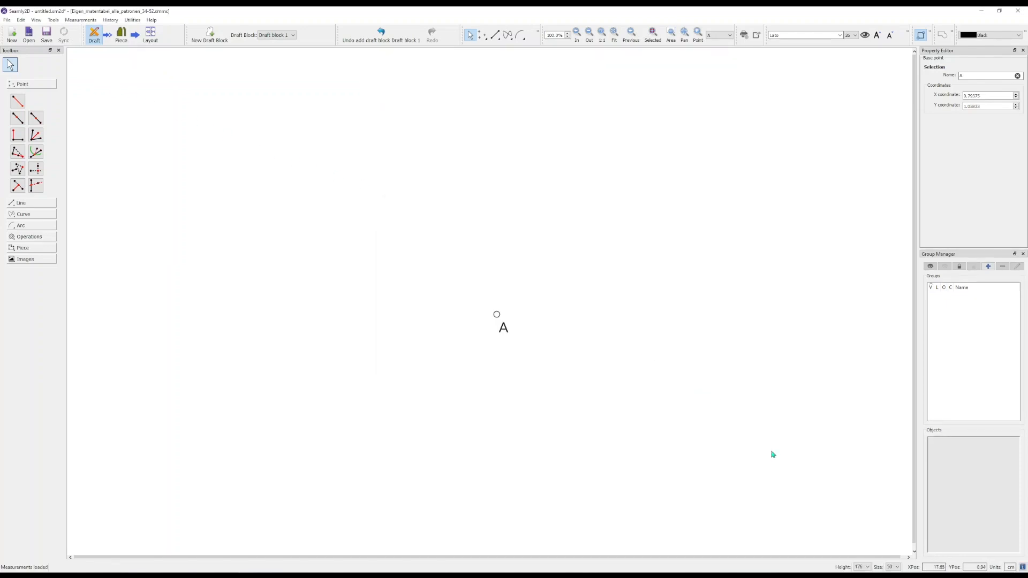
click(894, 567)
click(890, 529)
- Open the current measurements in SeamlyMe, review the measurement names and values, and return to the empty draft
click(79, 20)
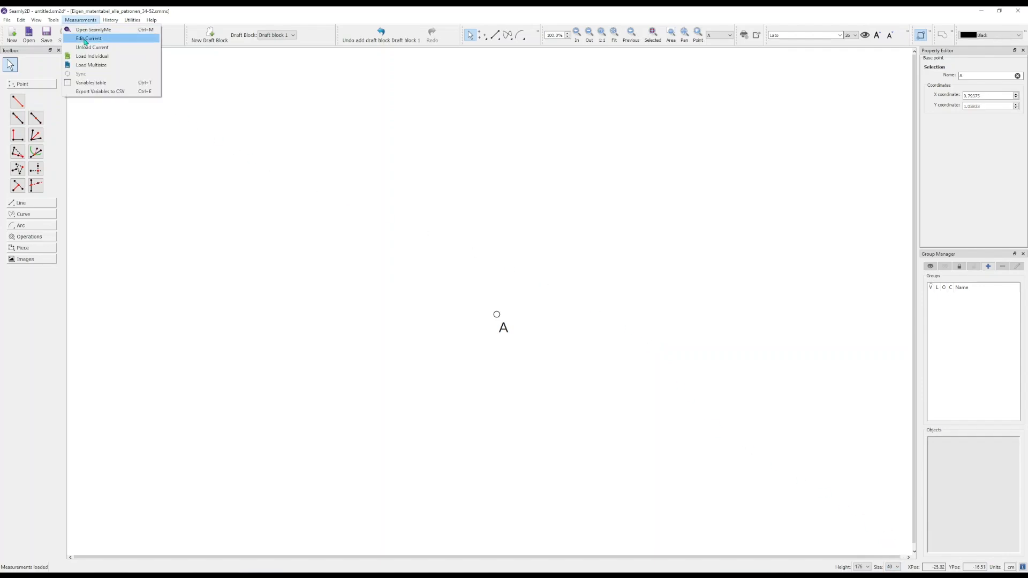
click(86, 40)
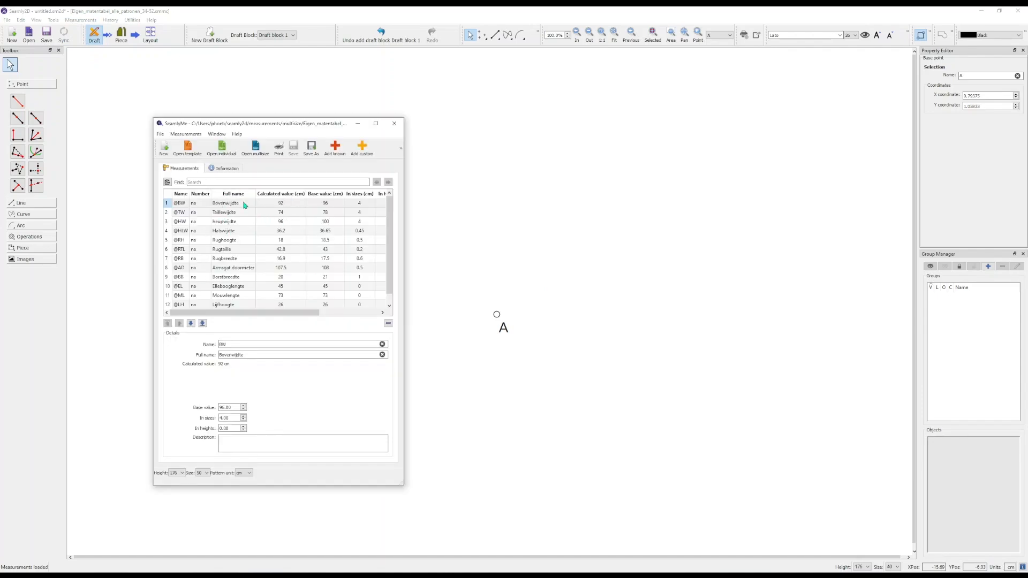
scroll(252, 274, down, 1)
scroll(249, 275, up, 1)
drag(263, 128, 1027, 252)
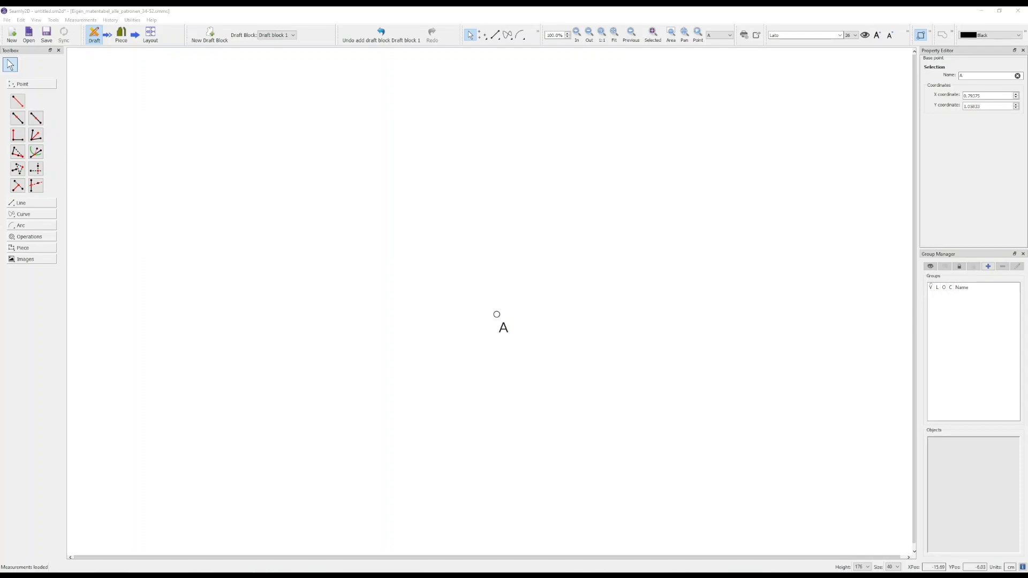
click(585, 239)
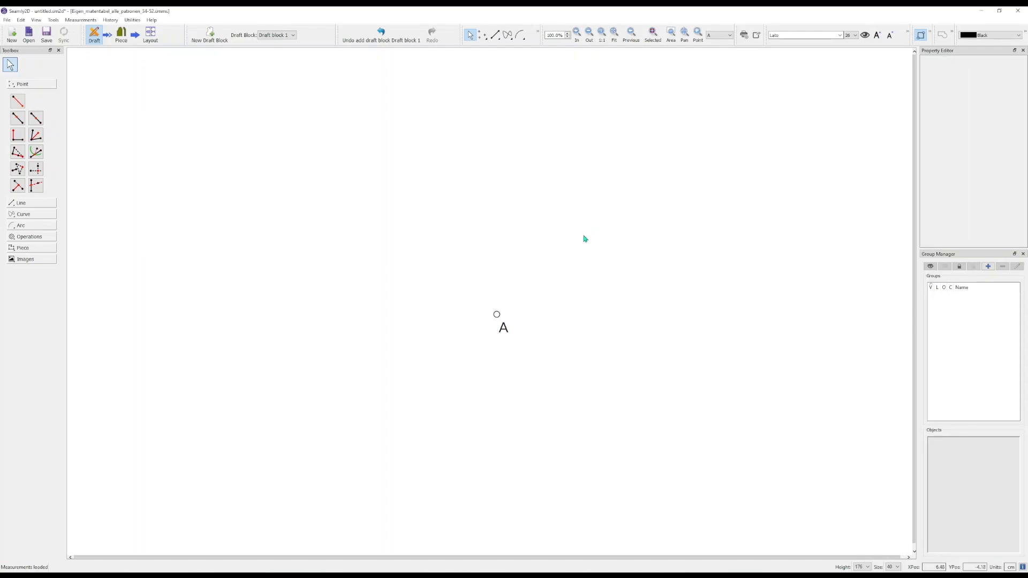
- Save the pattern to the Desktop as paatorn_example_multi.sm2d
key(ctrl+s)
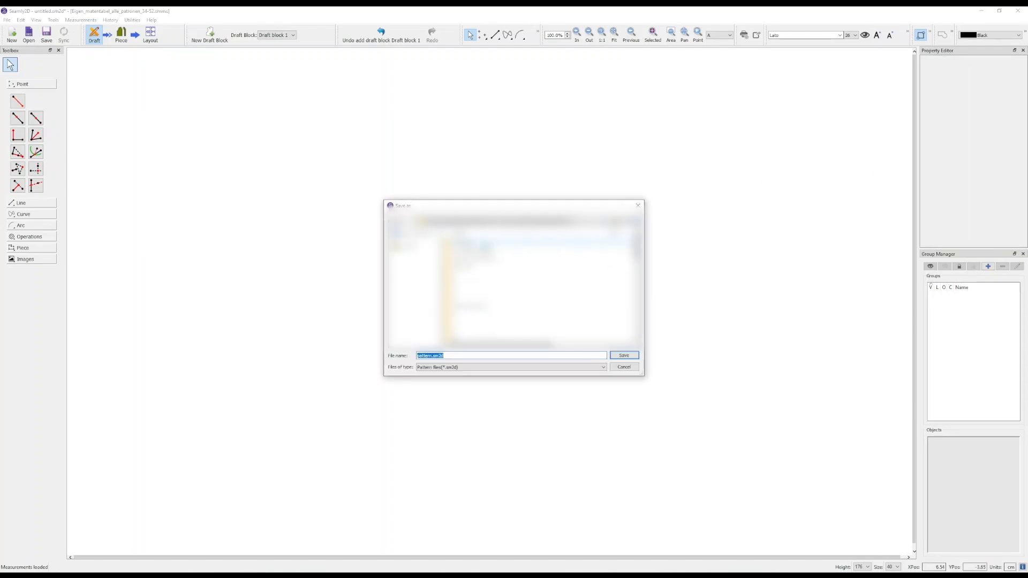
click(421, 249)
scroll(471, 326, down, 3)
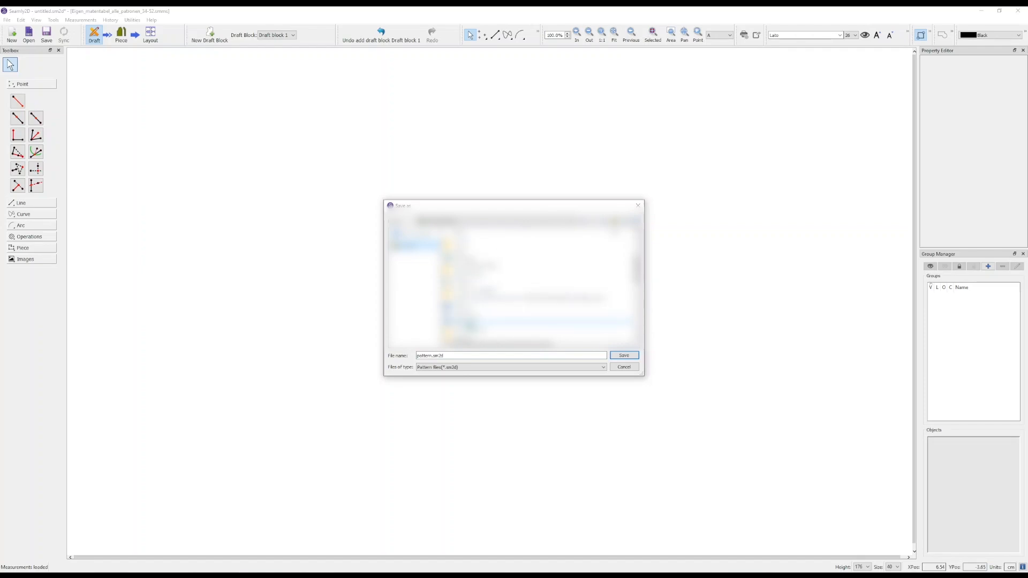
double_click(471, 308)
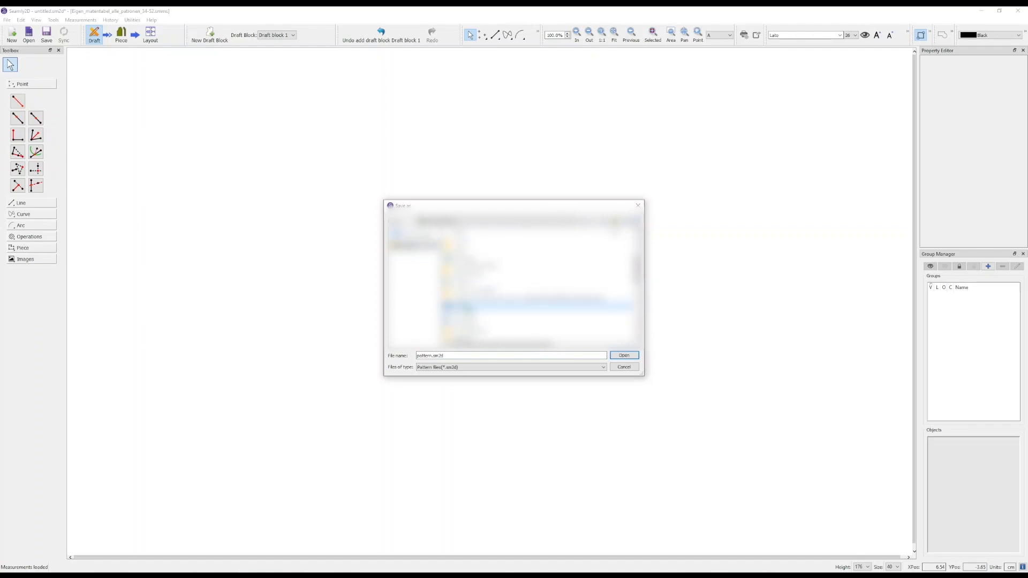
double_click(445, 356)
text(paatr)
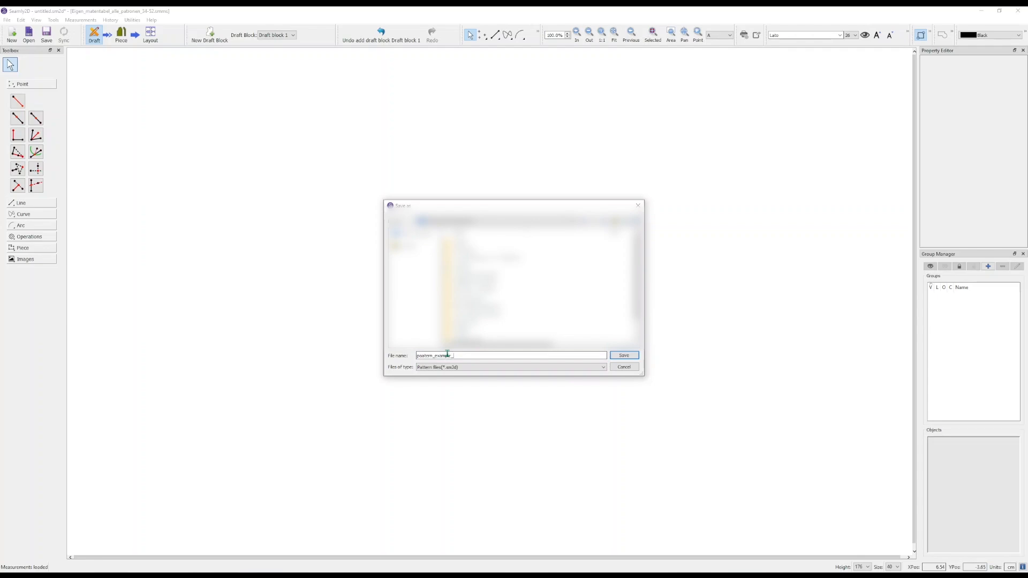
key(Return)
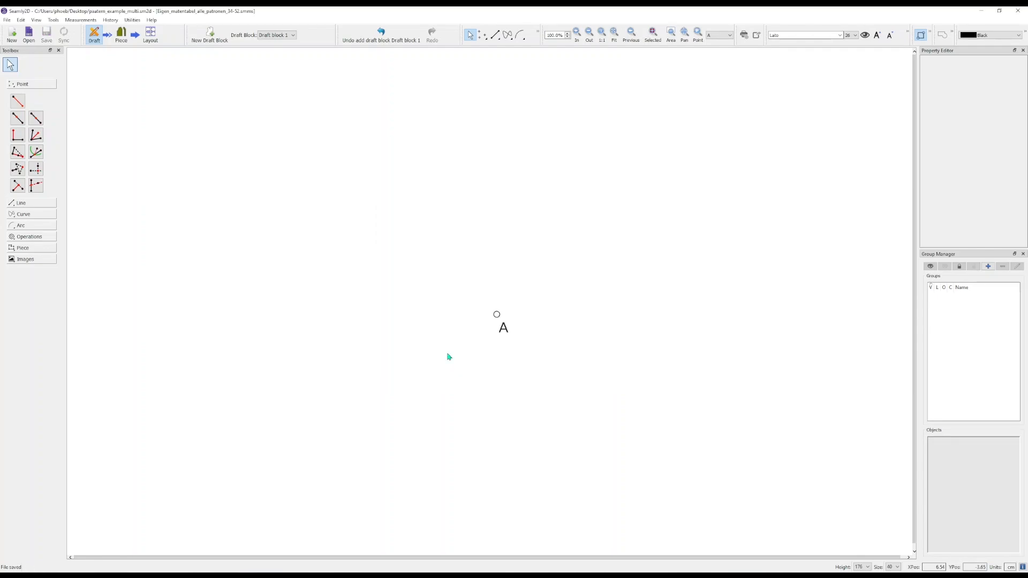
scroll(479, 345, down, 1)
click(18, 101)
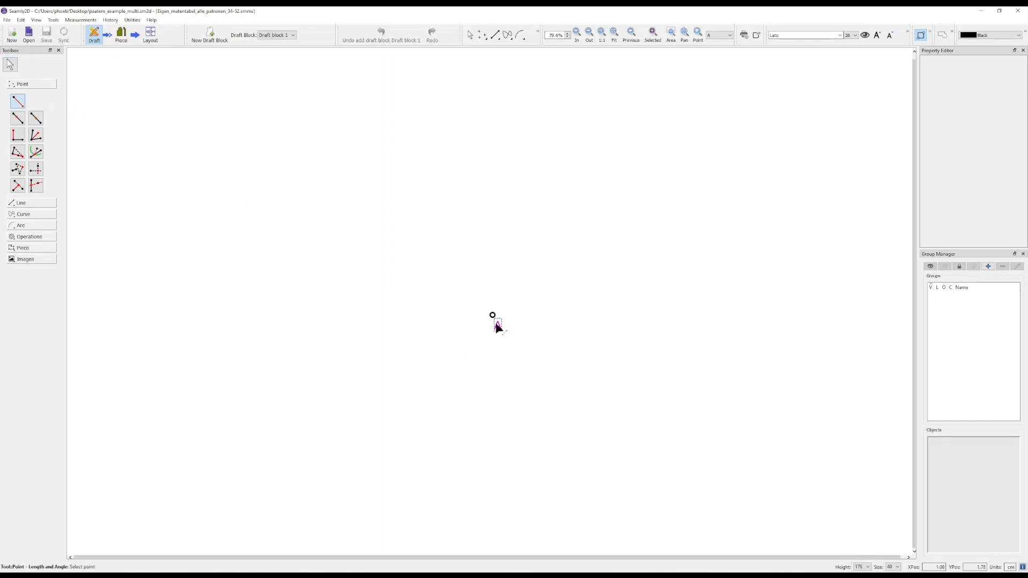
click(496, 323)
click(493, 388)
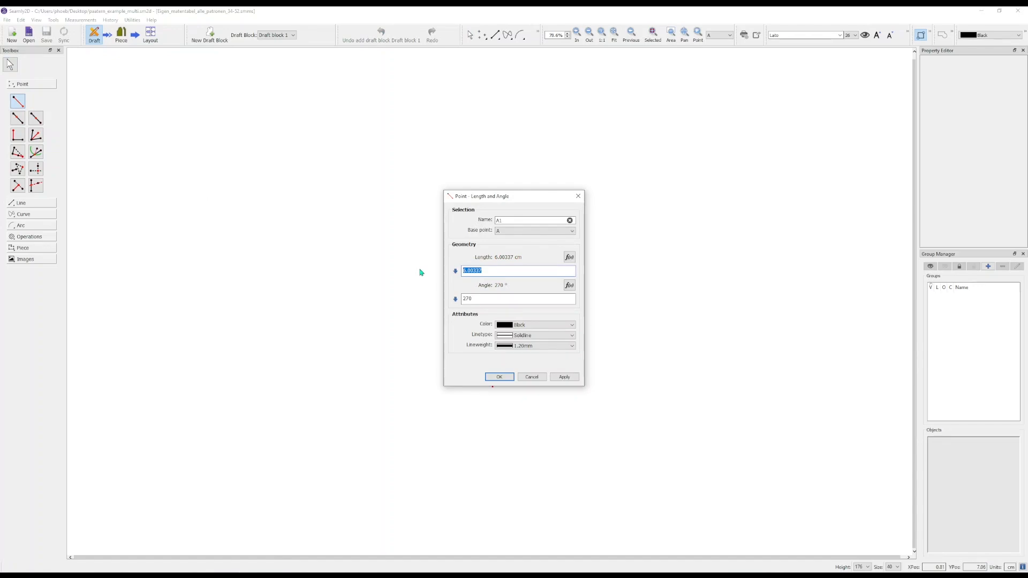
text(@RH)
click(496, 379)
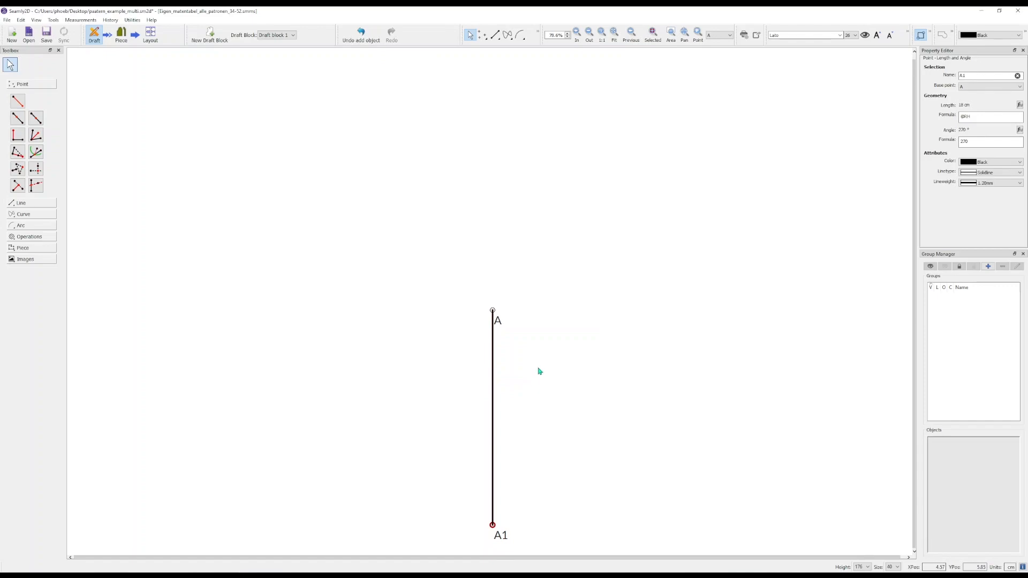
- Rename the new point below A to Back_height and move its label out beside the line
ctrl+scroll(539, 371, down, 2)
drag(510, 497, 544, 488)
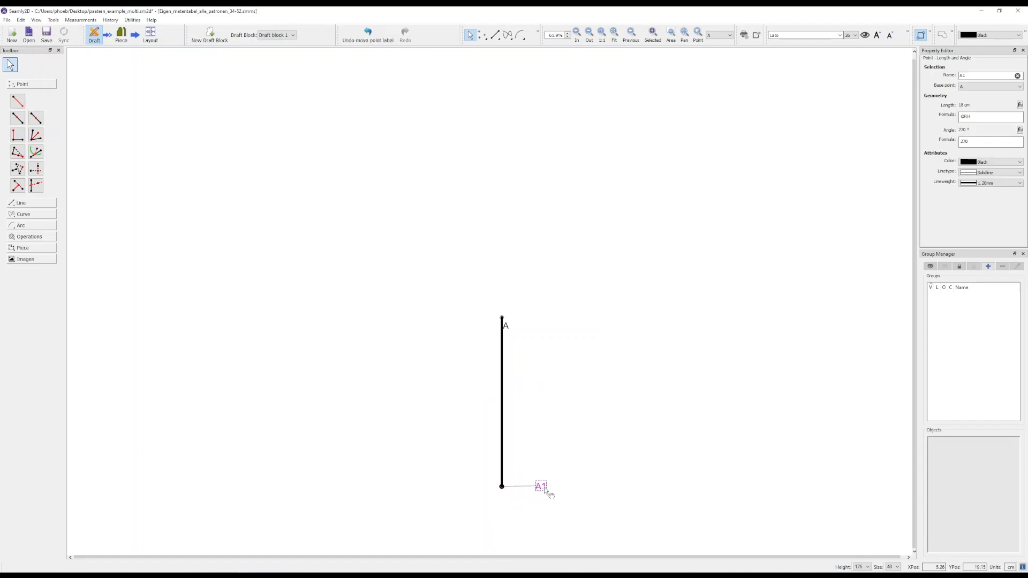
double_click(980, 76)
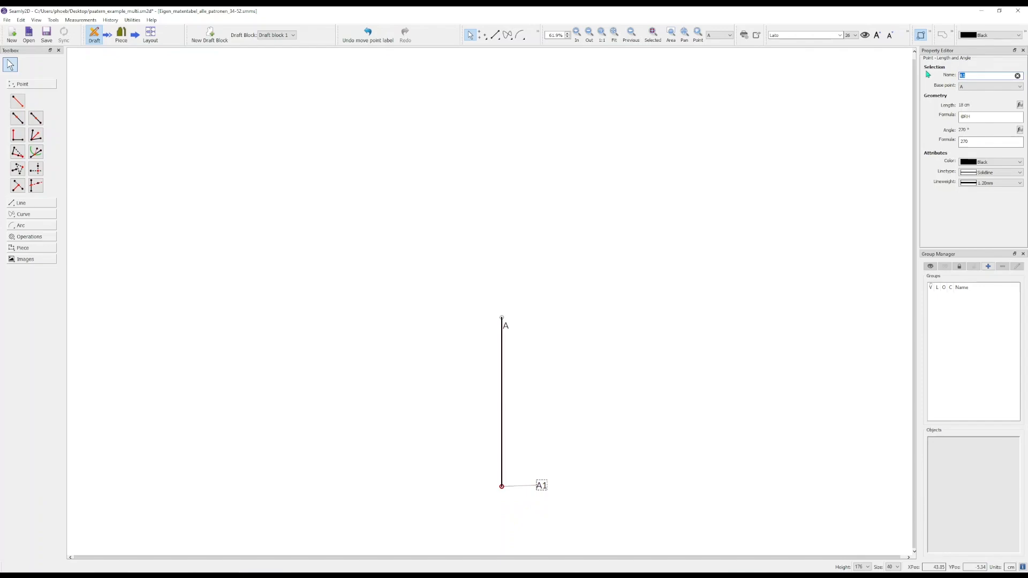
text(Back_height)
key(Return)
click(652, 340)
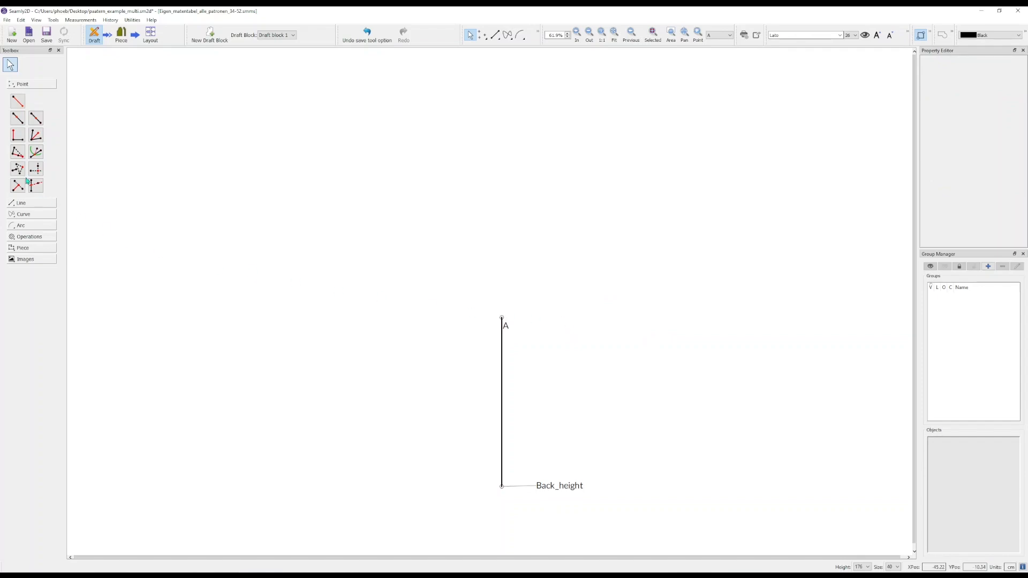
- Add a point on the line 3 cm from Back_height towards A and shift its label beside the line
click(18, 118)
click(502, 486)
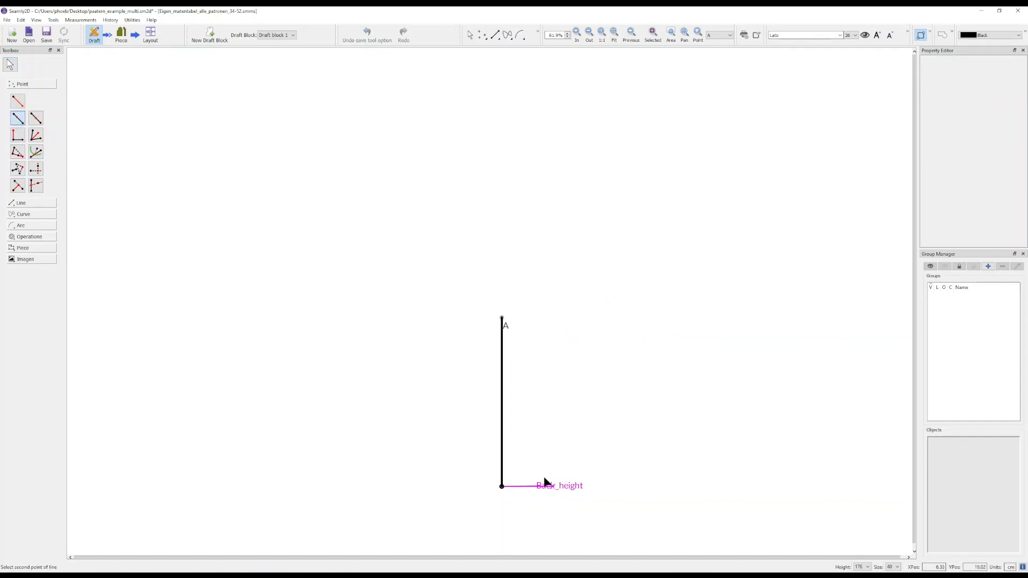
click(502, 318)
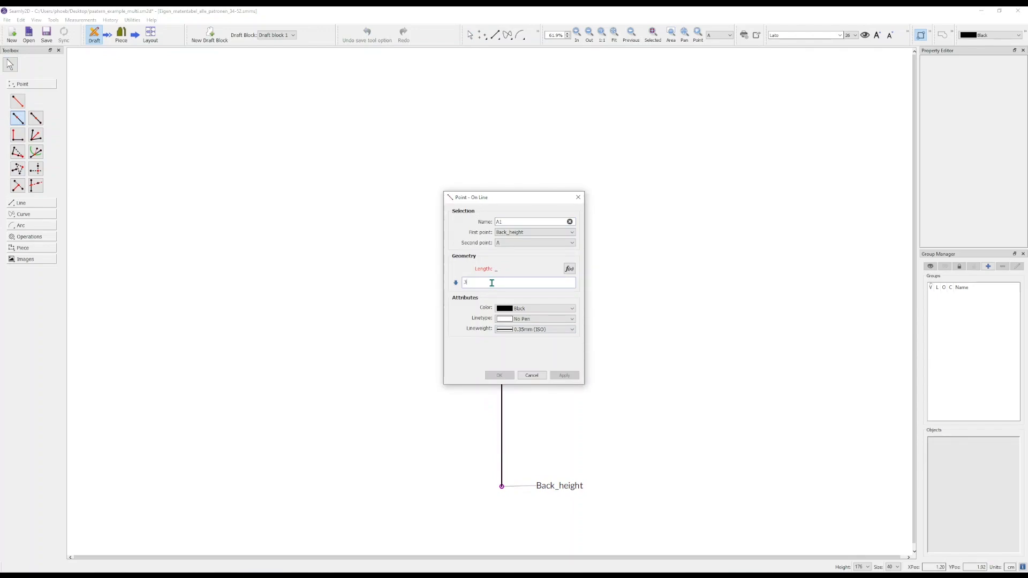
click(500, 376)
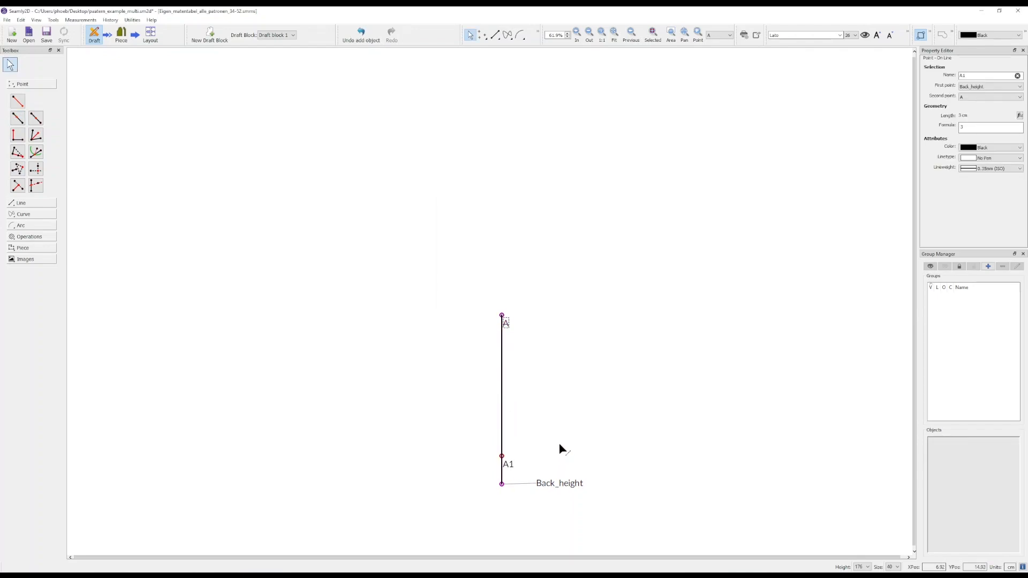
drag(513, 465, 523, 456)
click(544, 450)
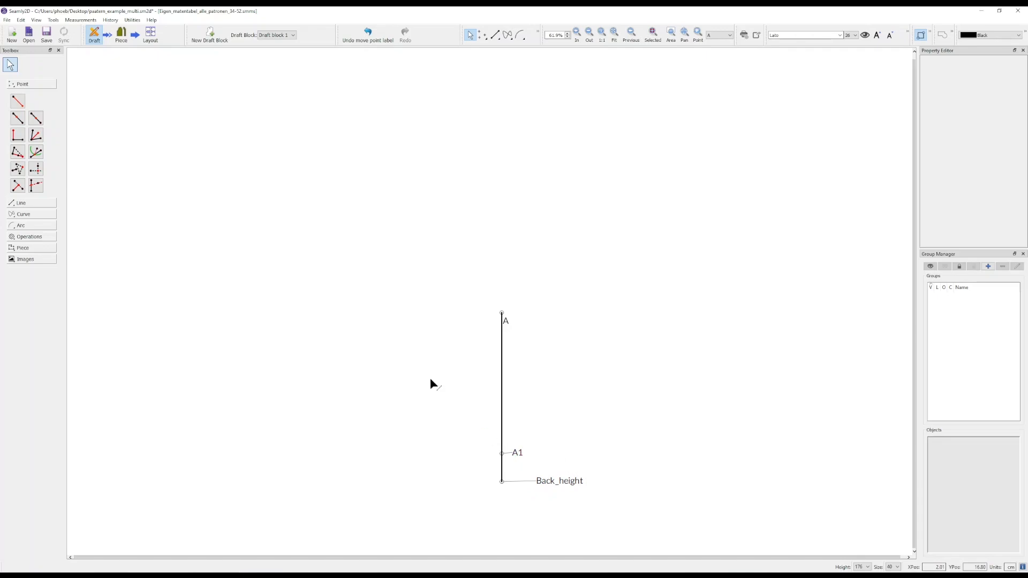
click(18, 100)
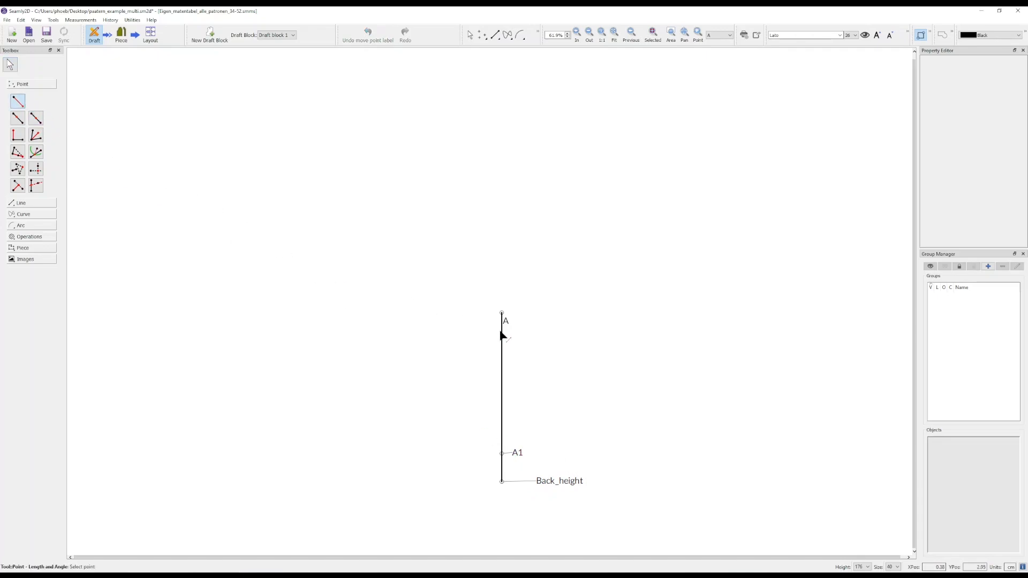
click(503, 316)
click(512, 530)
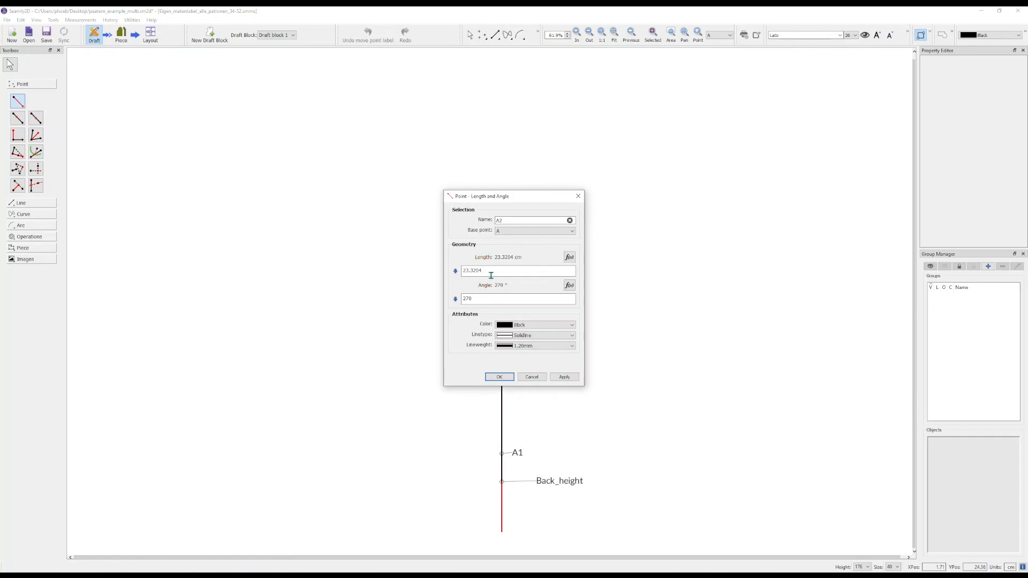
text(@)
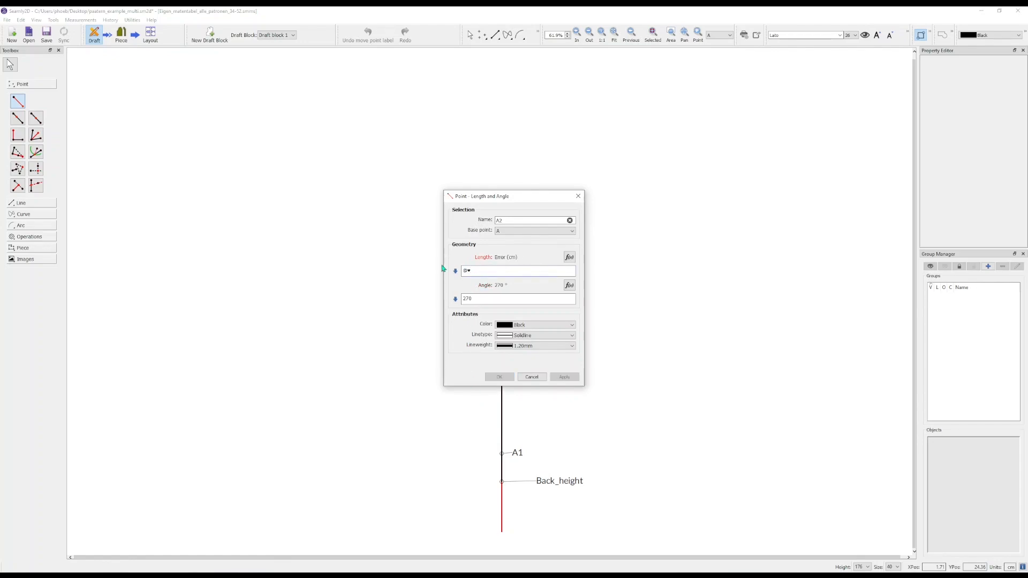
text(RTL)
click(500, 377)
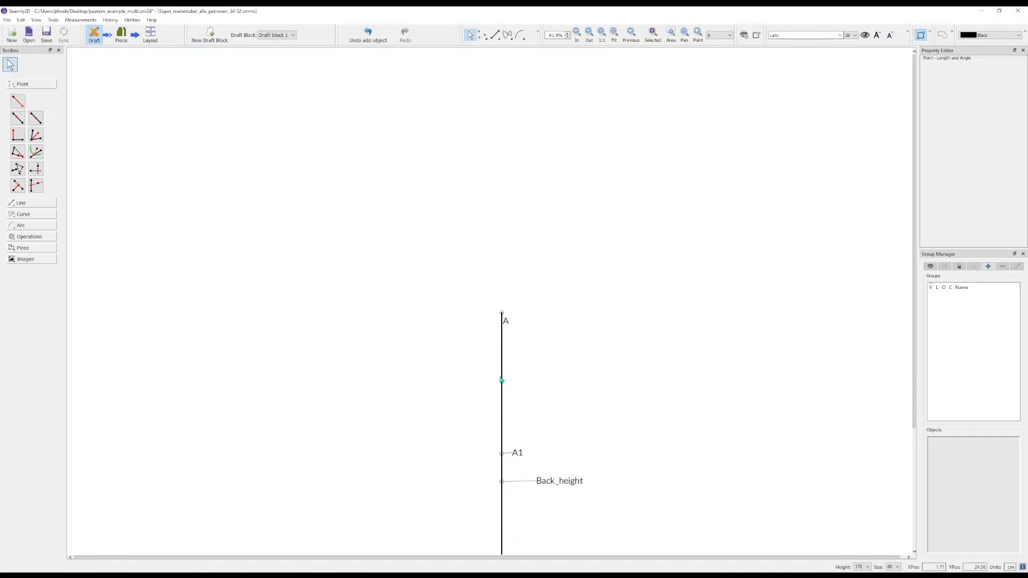
scroll(573, 400, down, 3)
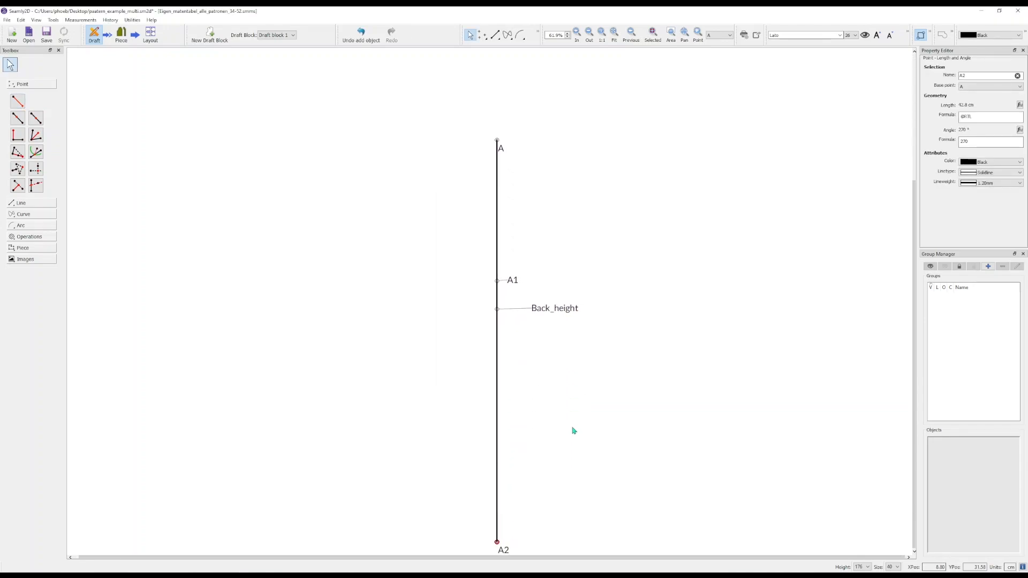
- Rename the lowest point to Back_waist and move its label out beside the line
ctrl+scroll(575, 429, down, 2)
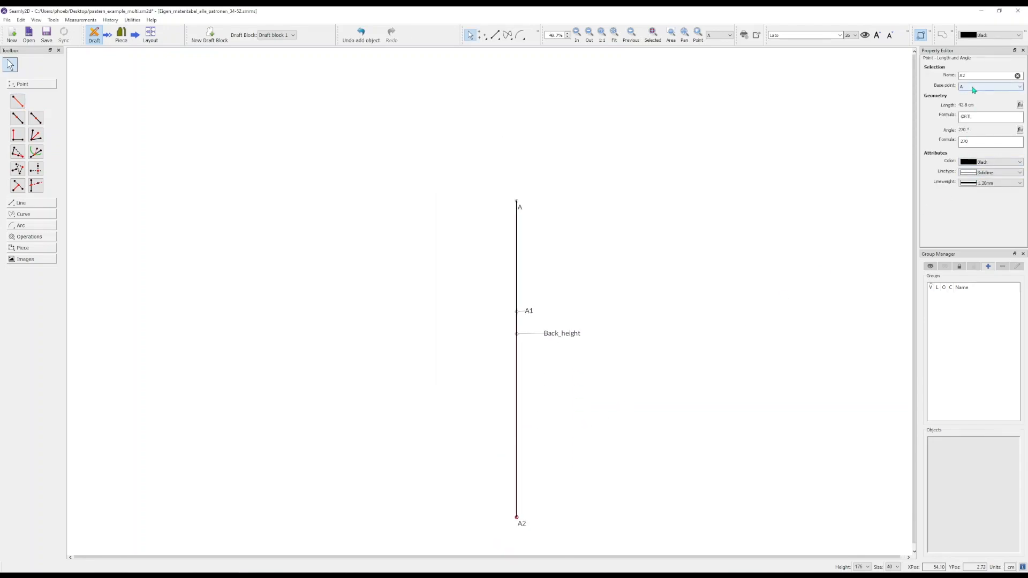
drag(975, 76, 924, 77)
text(Back_waist)
key(Return)
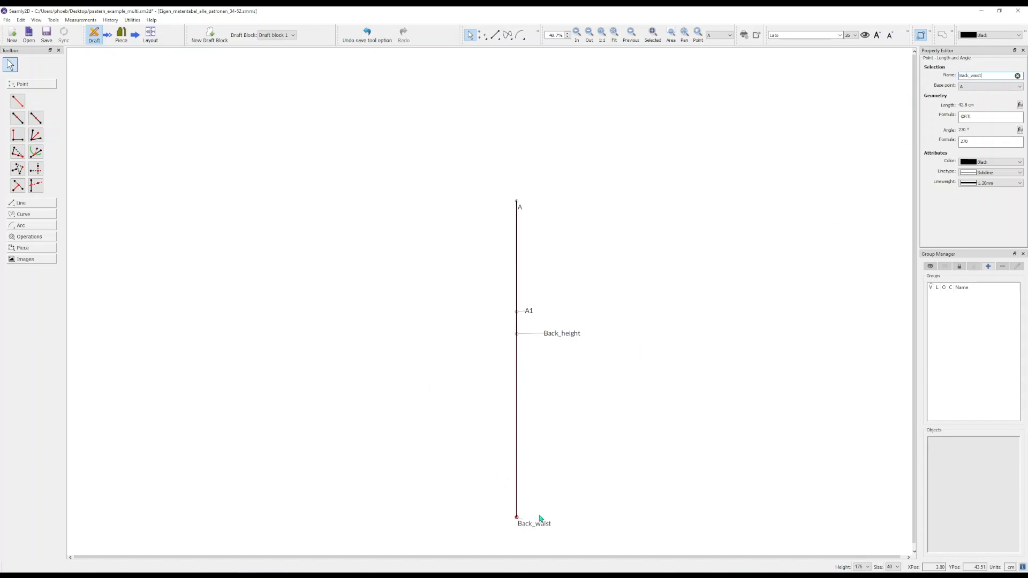
drag(536, 523, 562, 519)
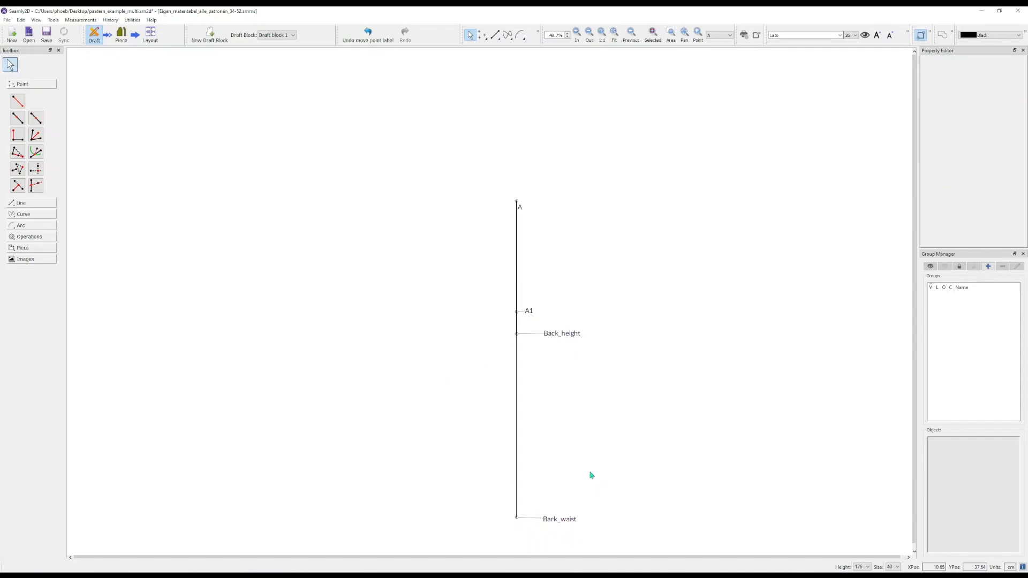
- Add a point on the line 5 cm from Back_waist towards Back_height
click(18, 118)
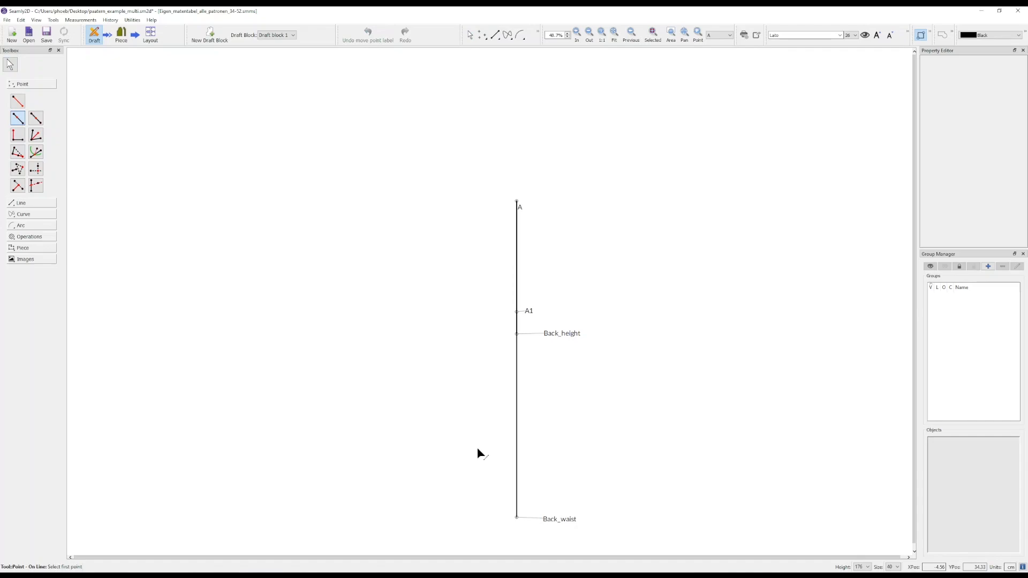
click(549, 515)
click(554, 337)
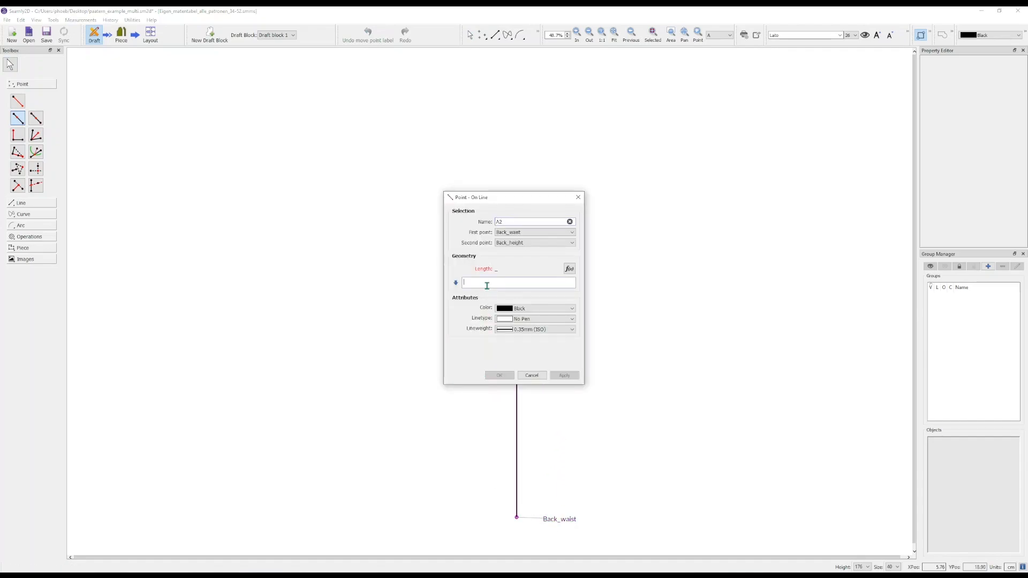
text(5)
click(498, 375)
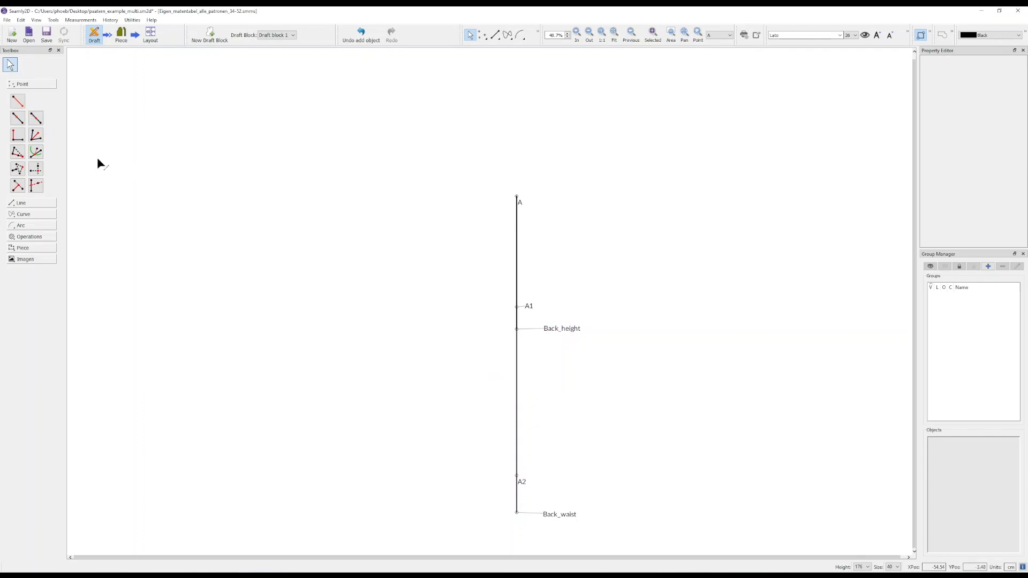
- Add a point straight below Back_waist at 270° with a length of 10 cm
click(18, 101)
click(557, 518)
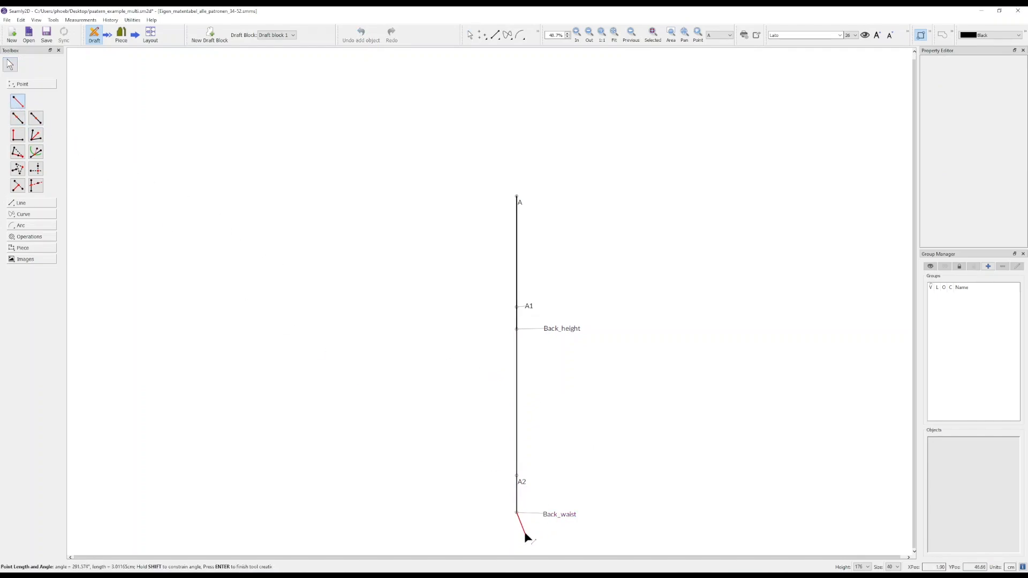
click(523, 536)
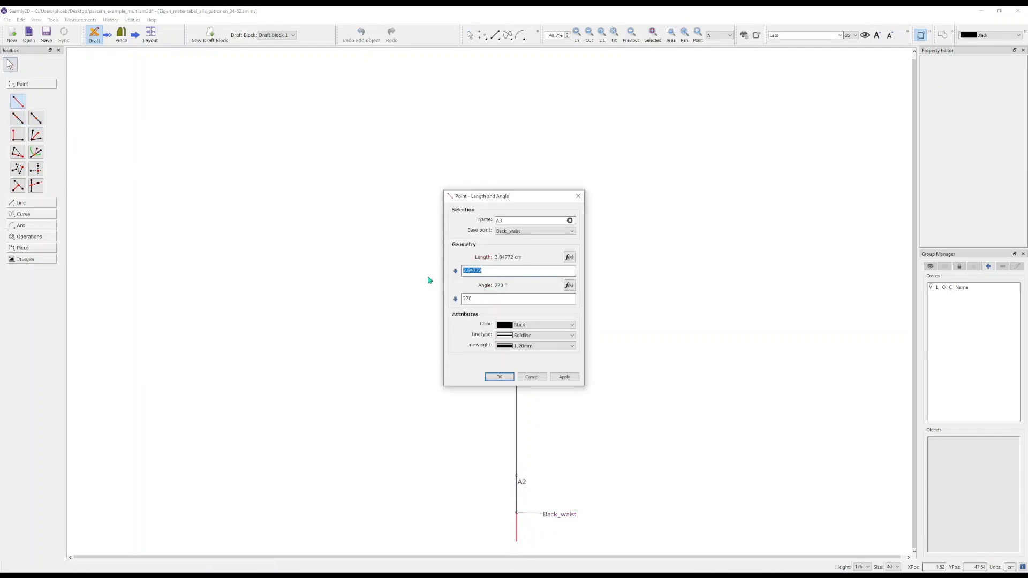
text(10)
click(499, 377)
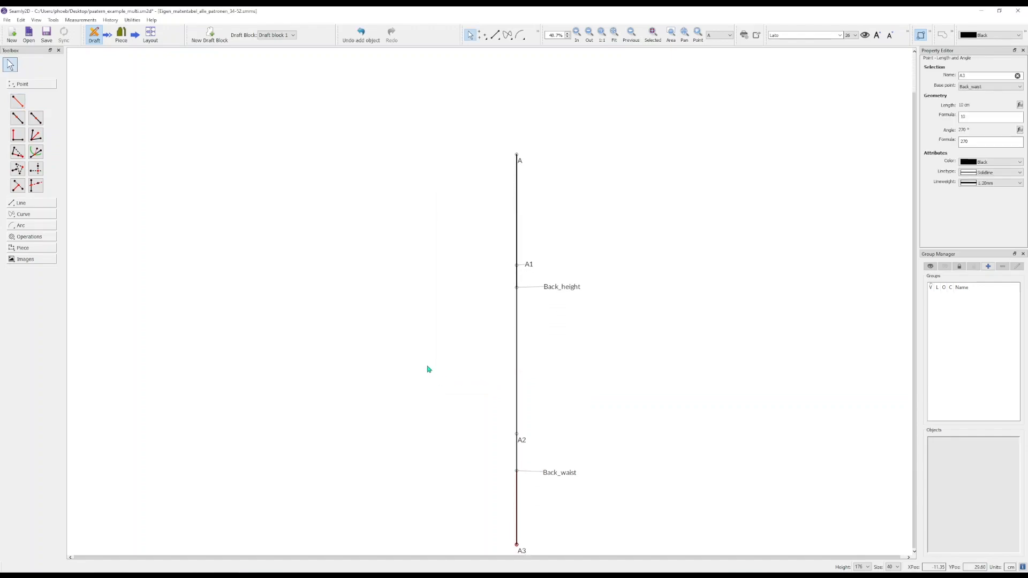
- Add a second point below Back_waist at 270° with a length of 21 cm
click(17, 101)
click(558, 478)
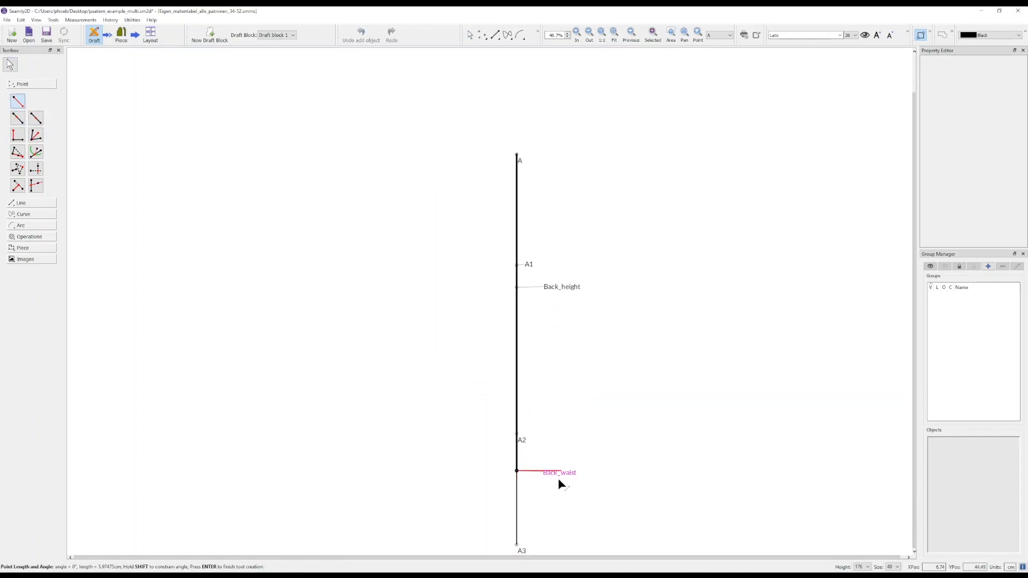
click(530, 535)
drag(494, 270, 433, 270)
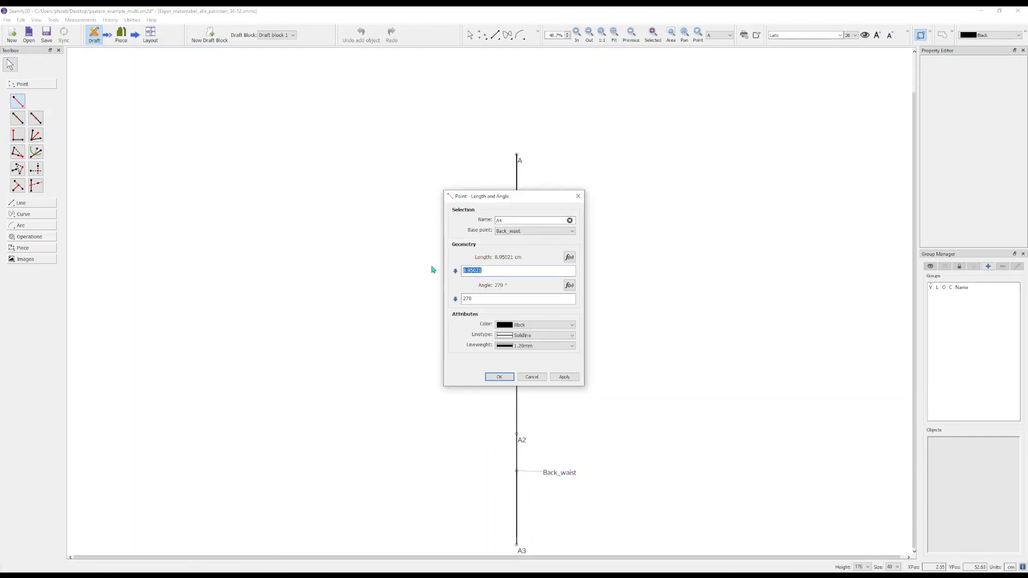
text(21)
click(494, 377)
- Rename the lowest point of the back centre line to Hip
scroll(448, 417, down, 2)
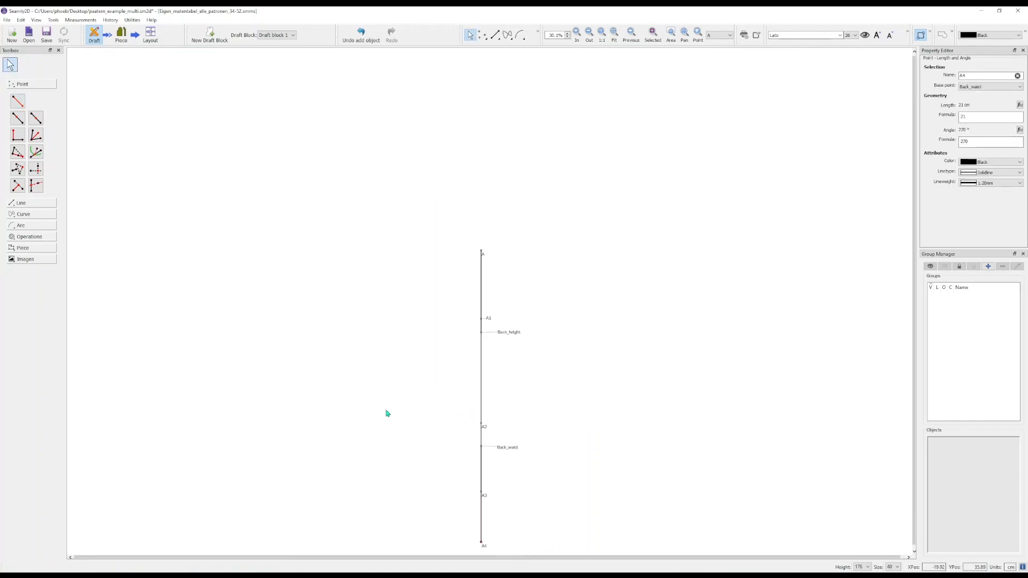
scroll(340, 498, up, 3)
scroll(375, 461, down, 1)
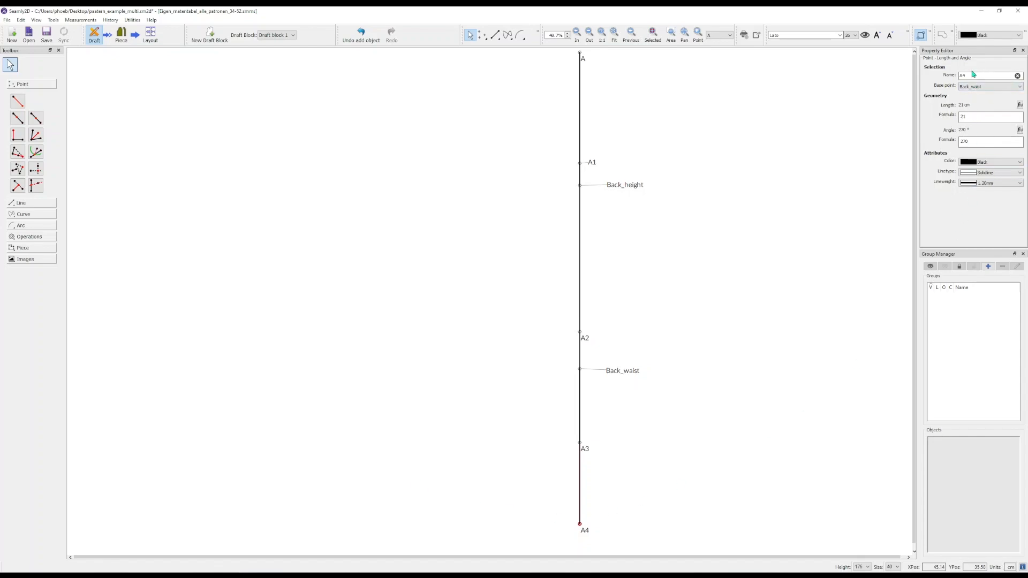
drag(973, 73, 927, 79)
text(Hip)
key(Return)
click(767, 253)
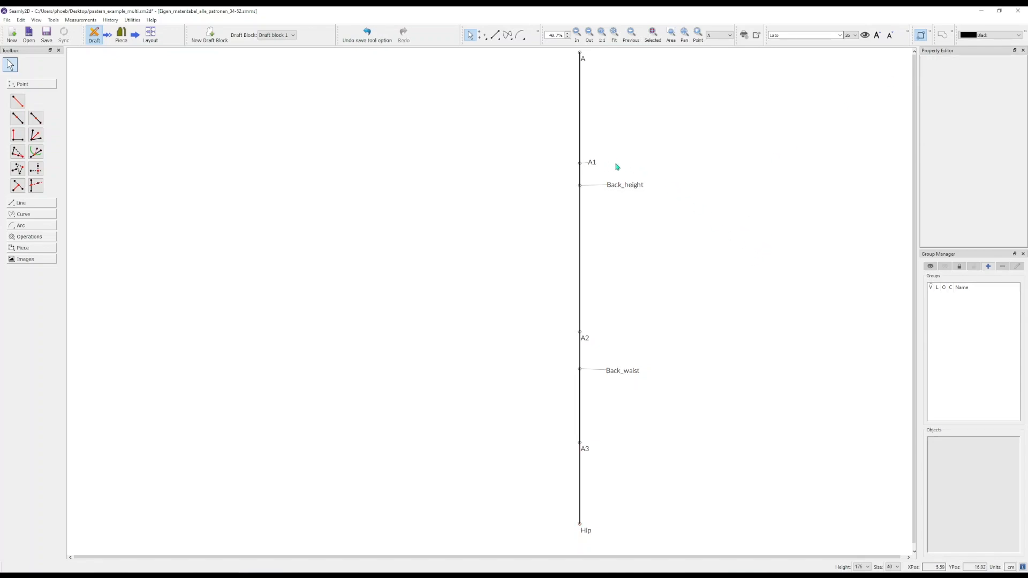
- Add a point 0.75 cm from A1 at 180° and move its label out below the short line
click(18, 101)
click(592, 169)
click(563, 163)
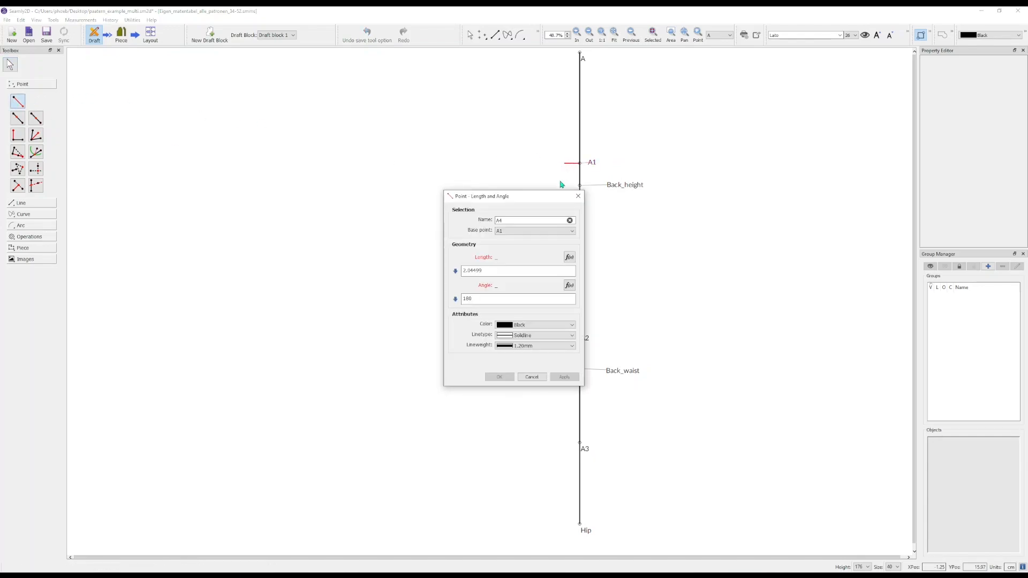
drag(496, 273, 416, 269)
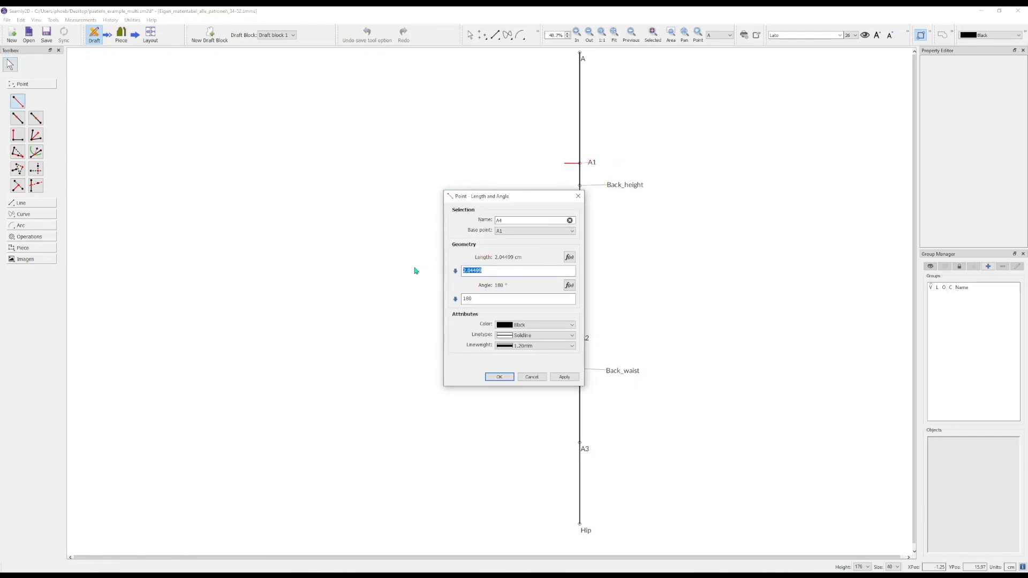
text(0.75)
click(500, 377)
drag(579, 170, 562, 171)
click(544, 197)
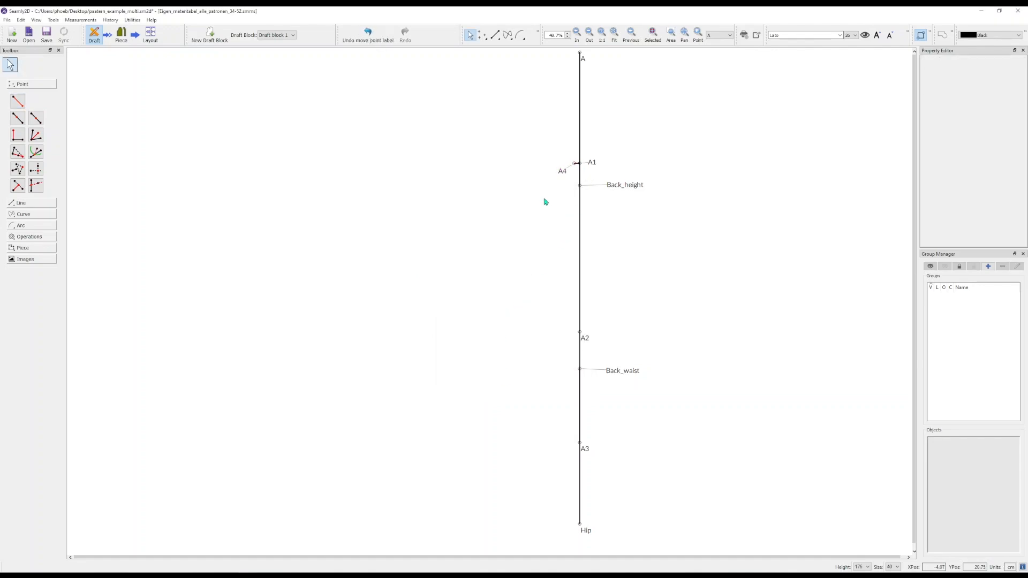
right_click(563, 170)
click(18, 101)
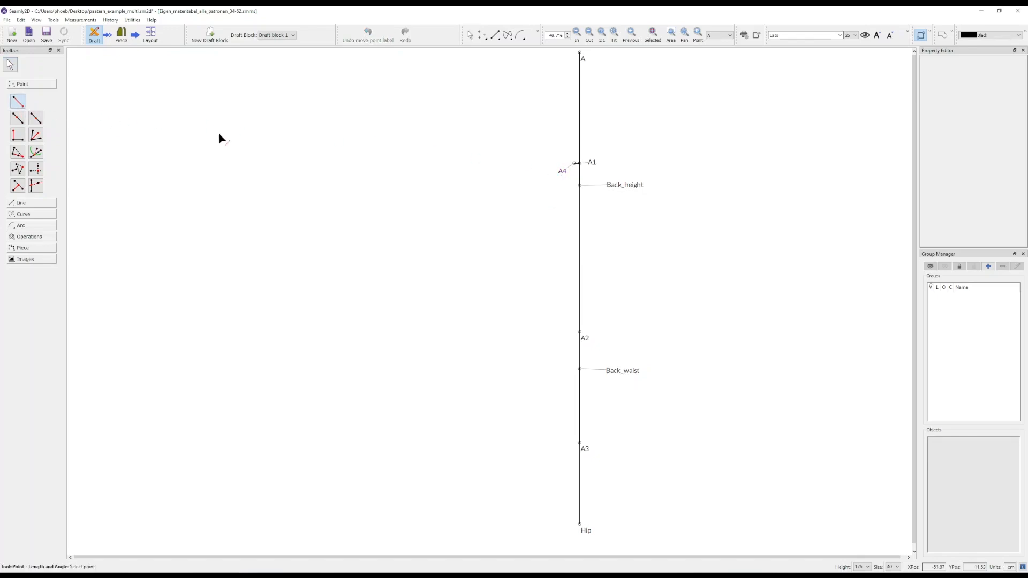
click(562, 173)
click(478, 173)
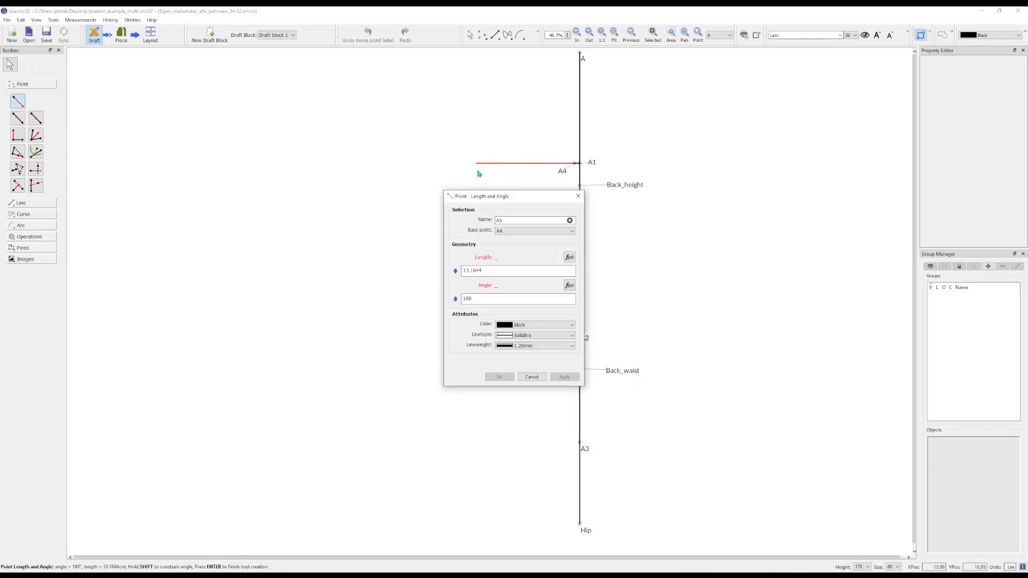
drag(486, 269, 427, 266)
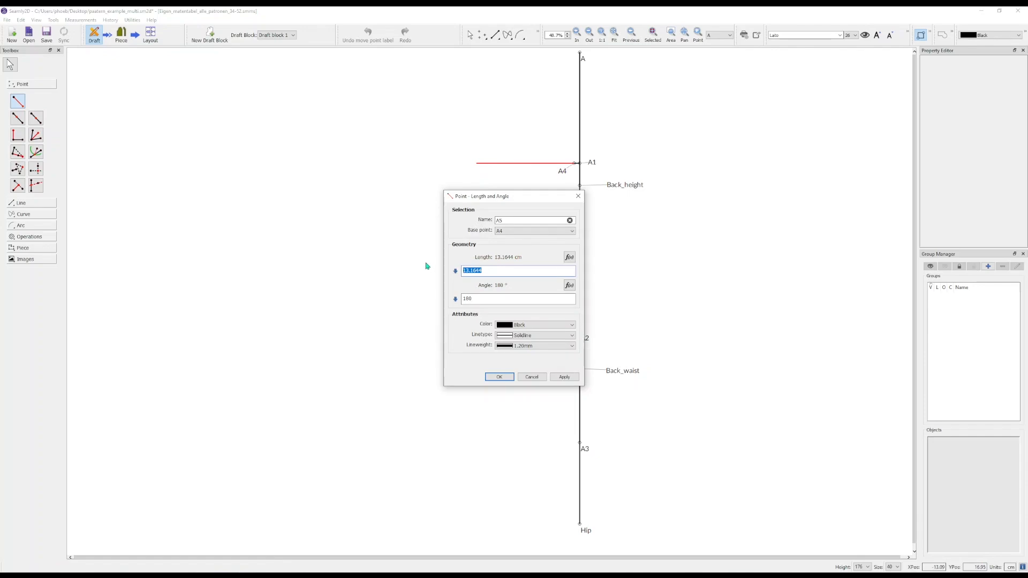
text(@KB)
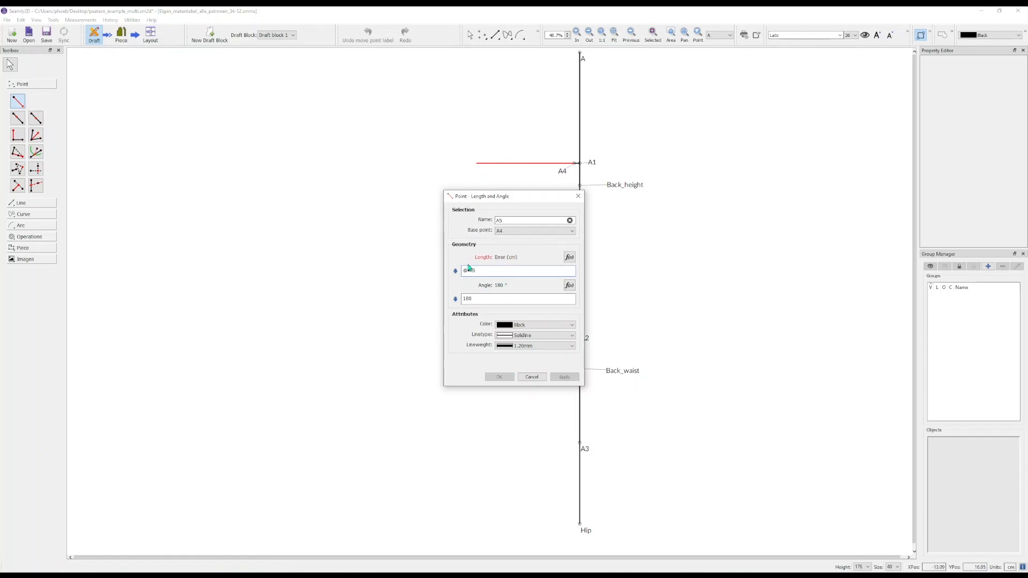
text(RB)
click(499, 378)
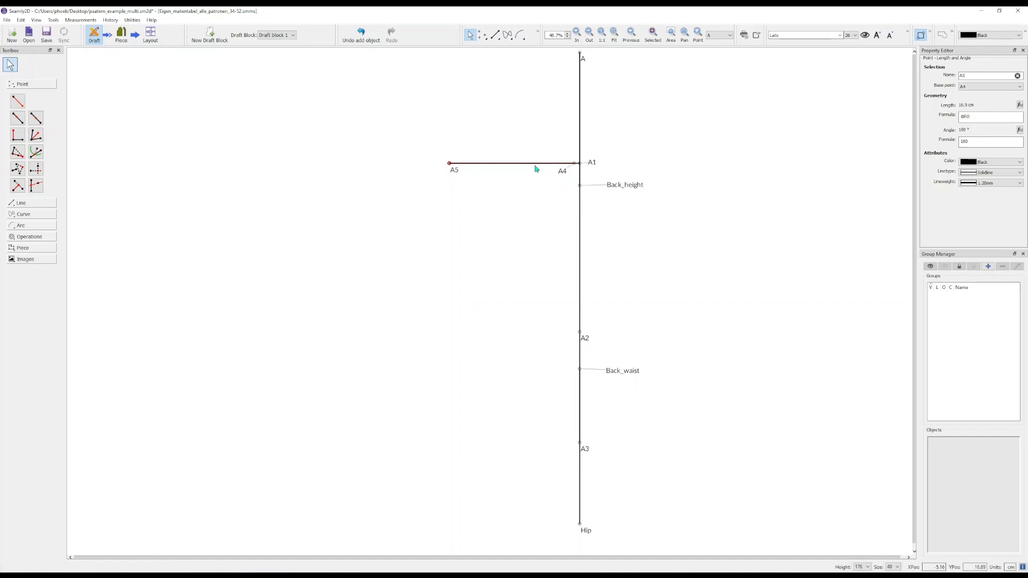
- Add an Intersect XY point vertically aligned with A5 and horizontally aligned with Back_height
click(36, 169)
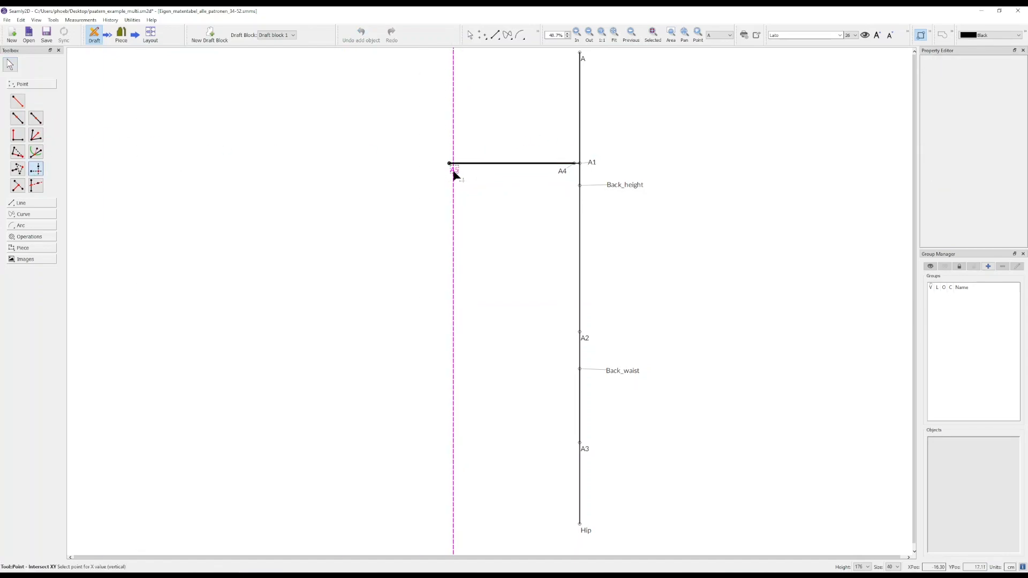
click(451, 165)
click(624, 186)
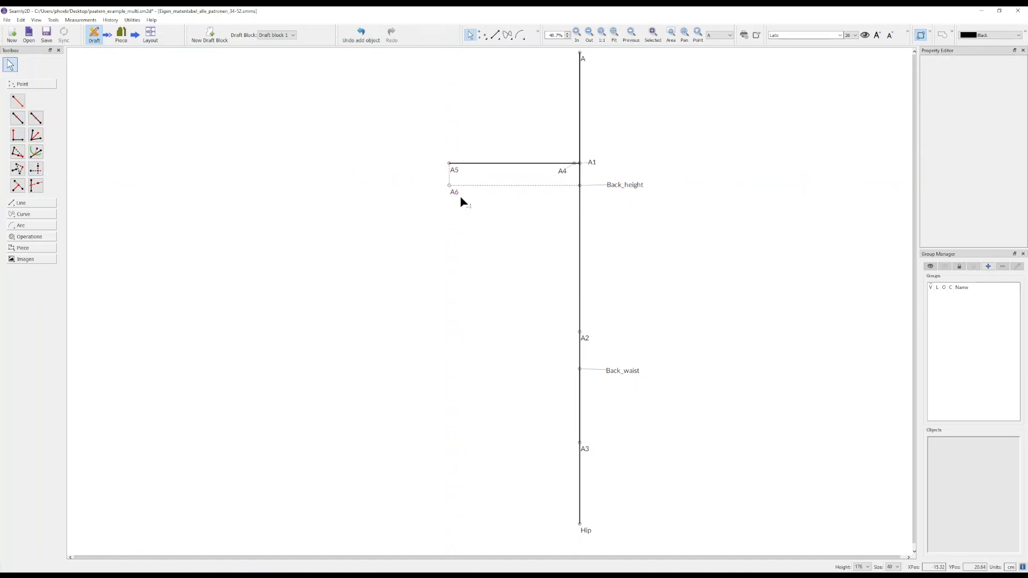
click(17, 101)
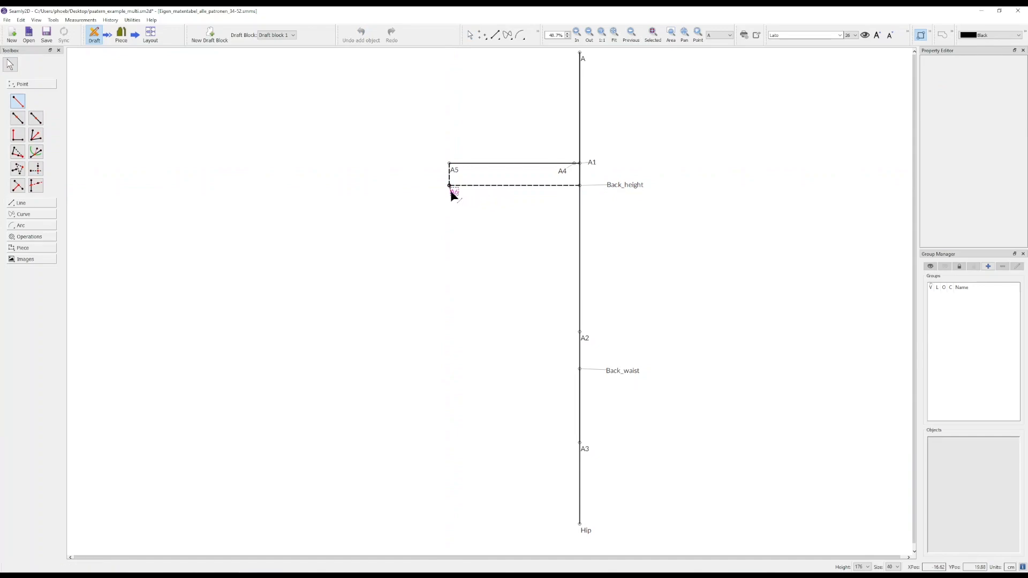
click(450, 186)
click(386, 186)
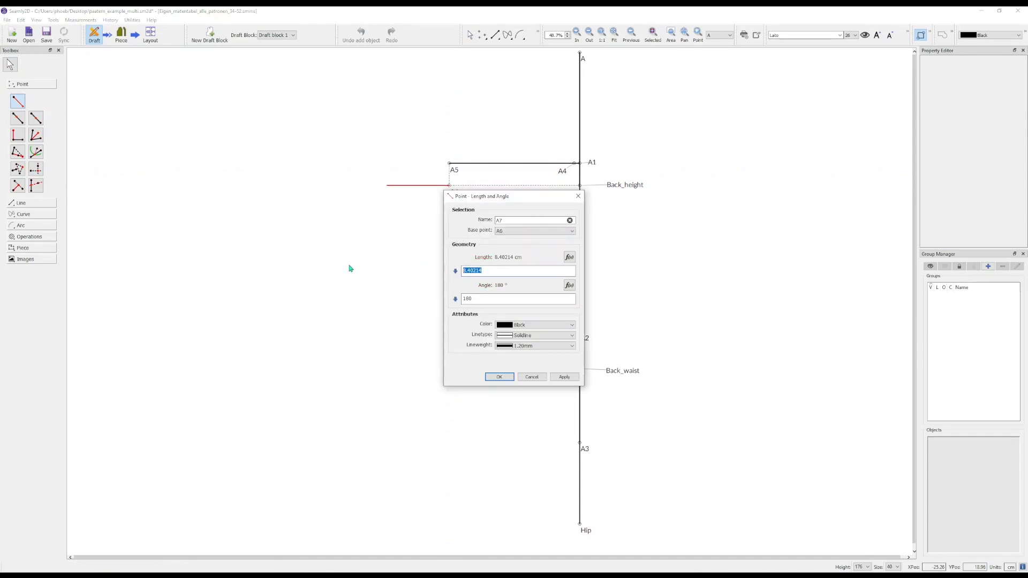
text(@A)
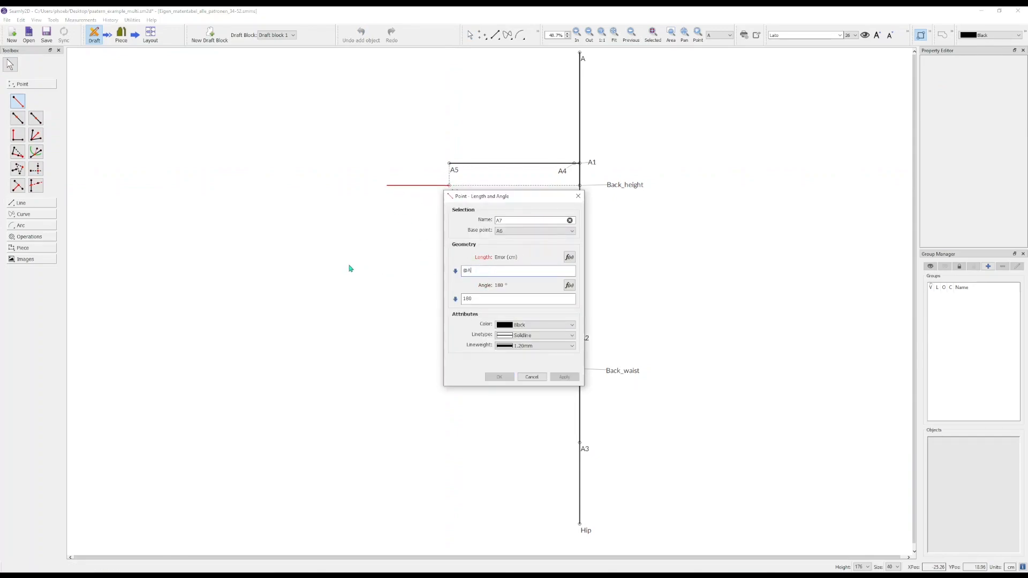
text(D)
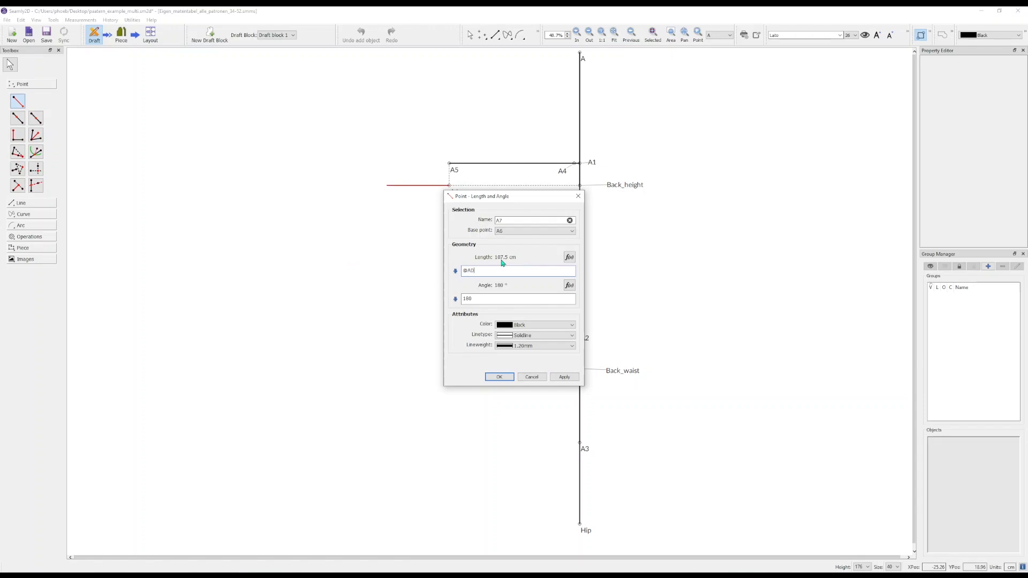
click(498, 378)
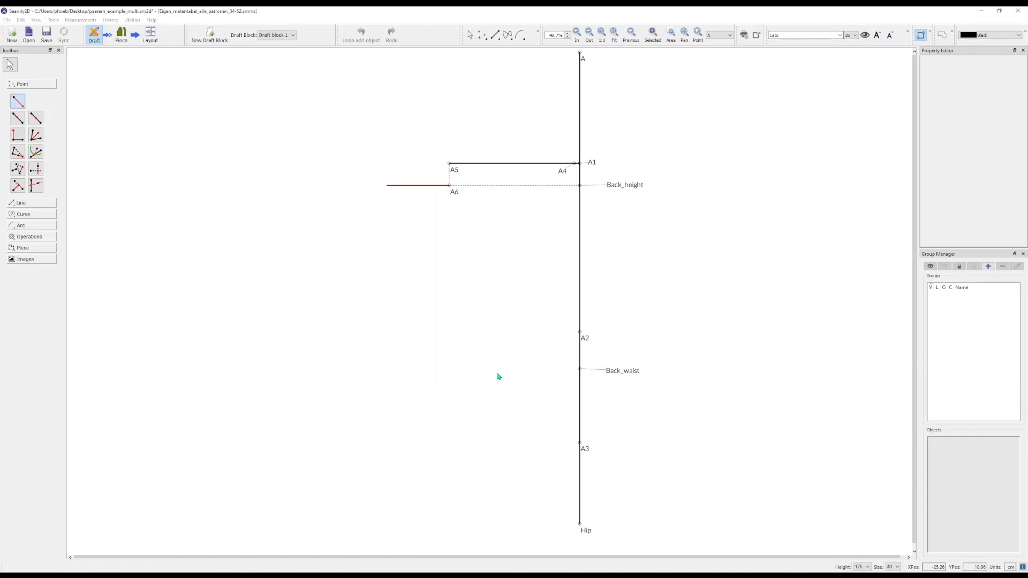
- Set the base value of the AD measurement to 18 cm in SeamlyMe and sync the saved measurements into the Seamly2D pattern
ctrl+scroll(441, 360, down, 1)
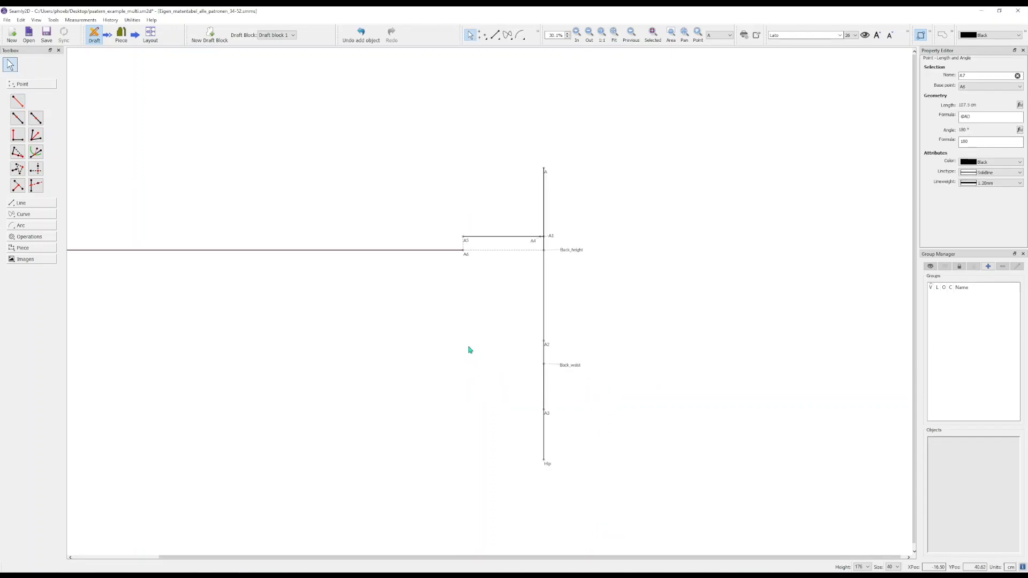
ctrl+scroll(410, 308, down, 1)
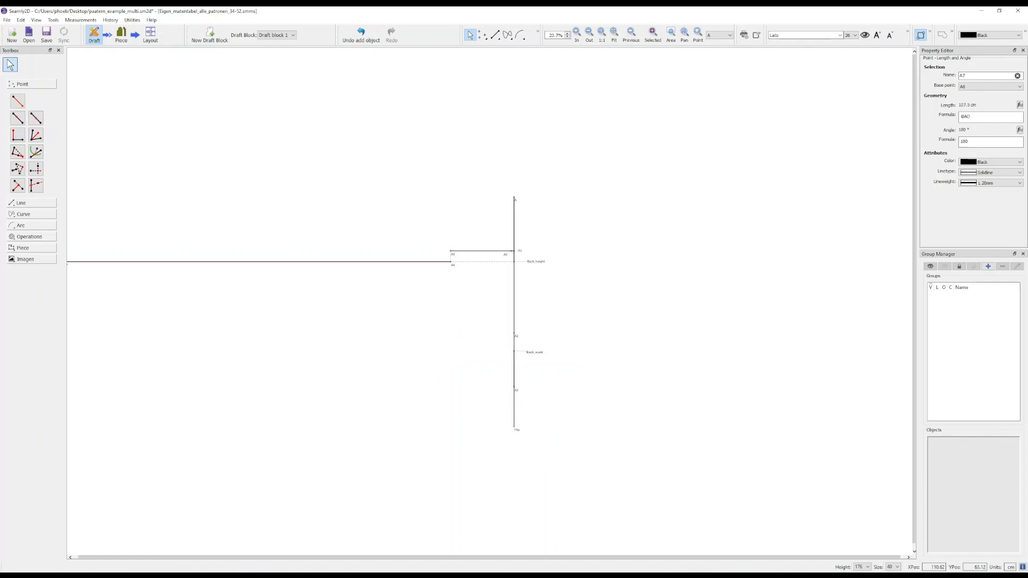
drag(1027, 180, 769, 157)
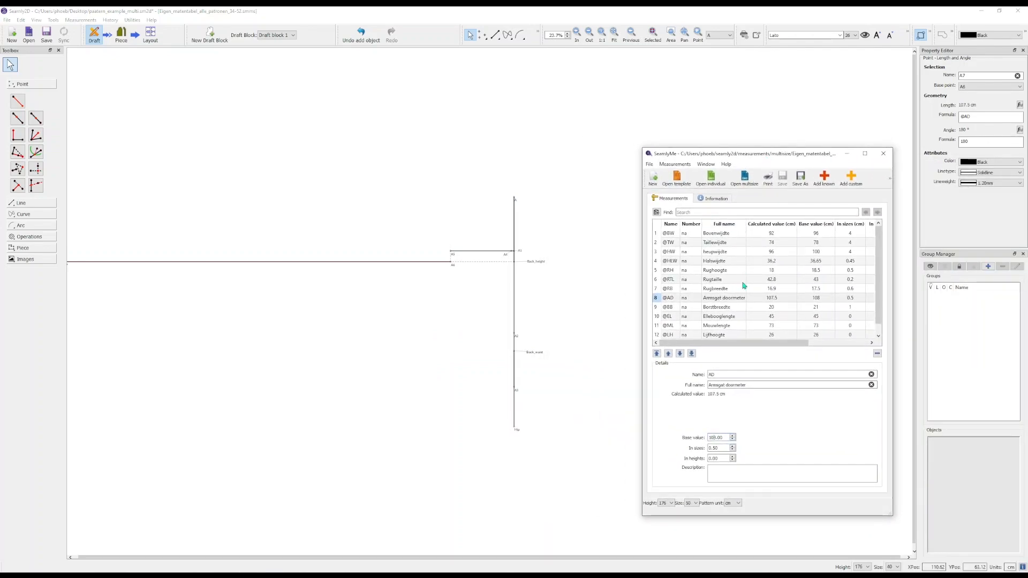
click(738, 301)
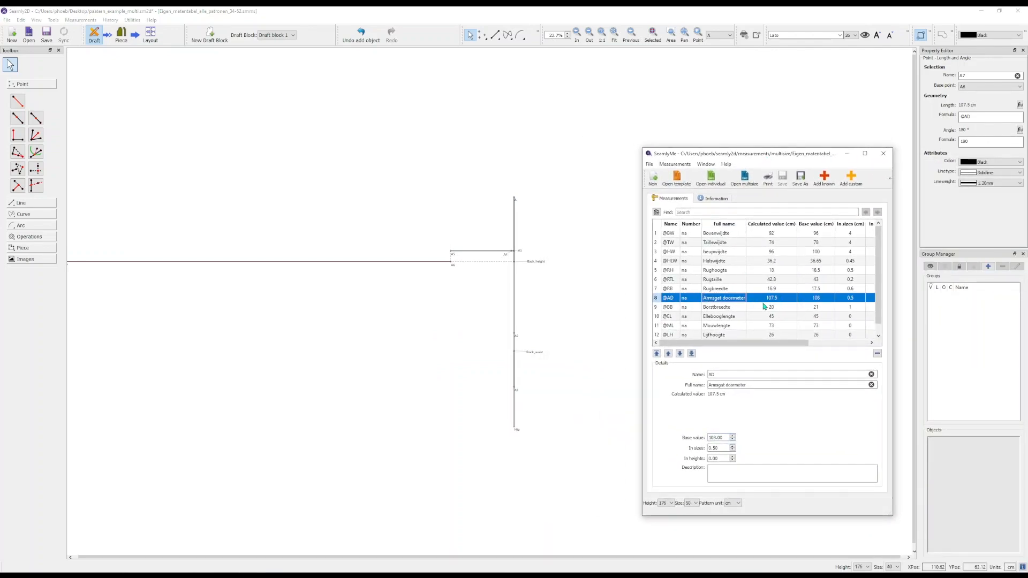
click(714, 438)
key(BackSpace)
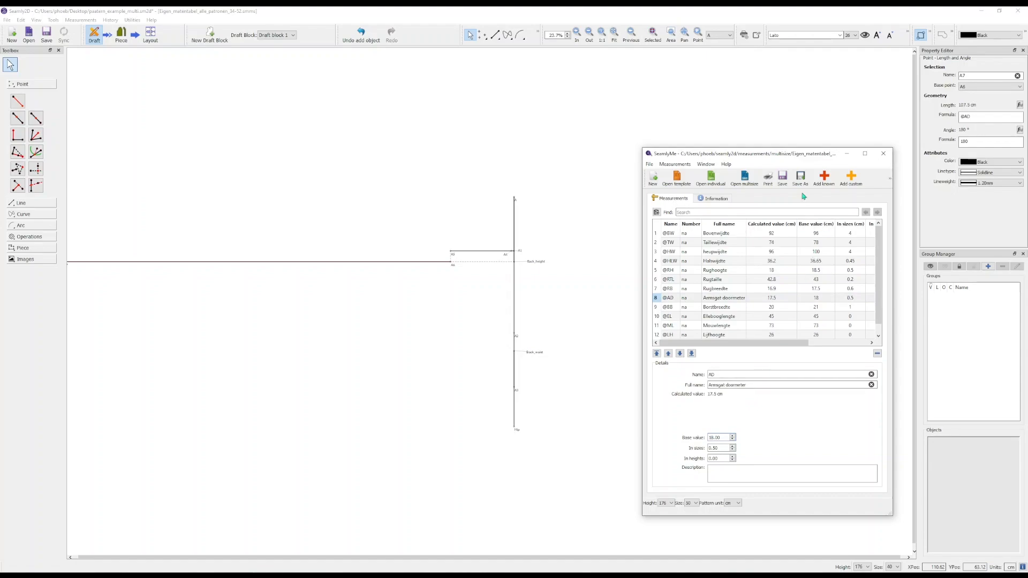
click(783, 180)
drag(810, 155, 1027, 243)
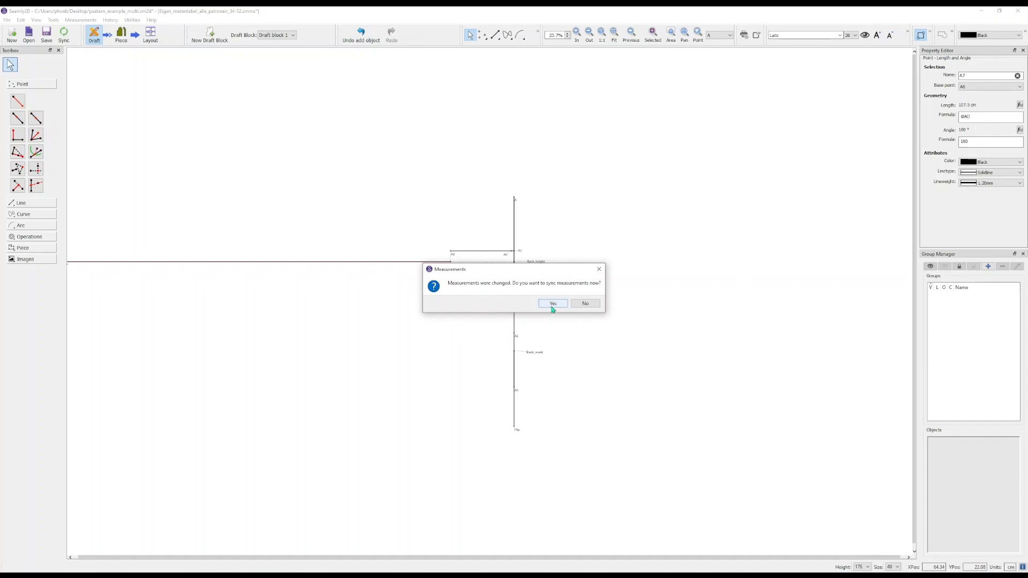
click(552, 302)
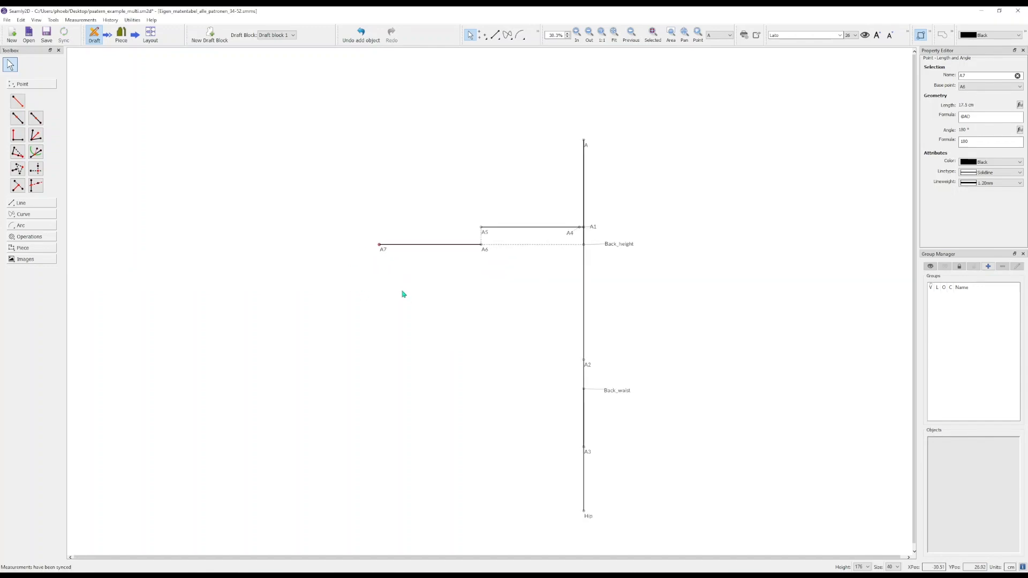
scroll(403, 292, up, 3)
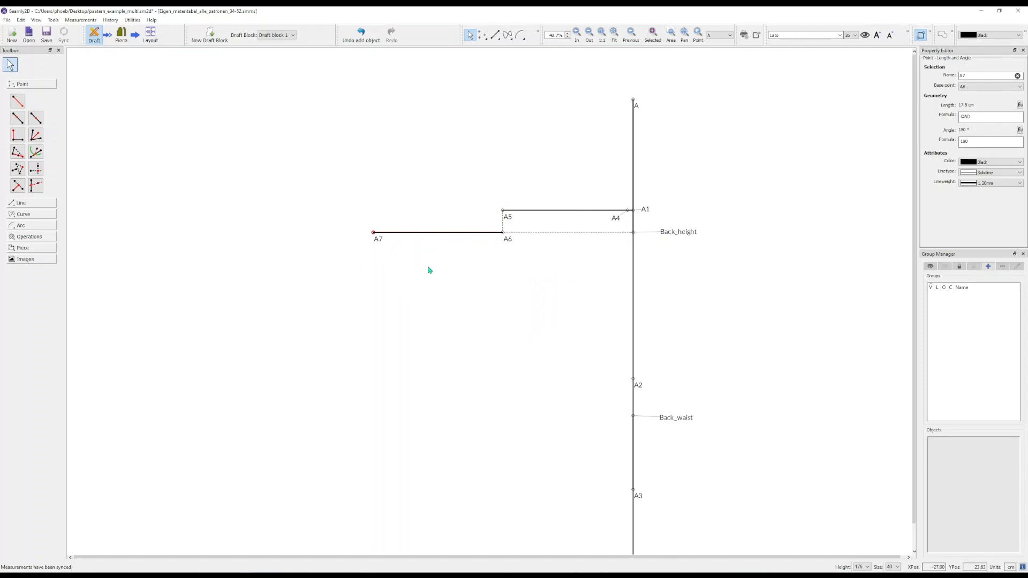
click(17, 101)
click(372, 233)
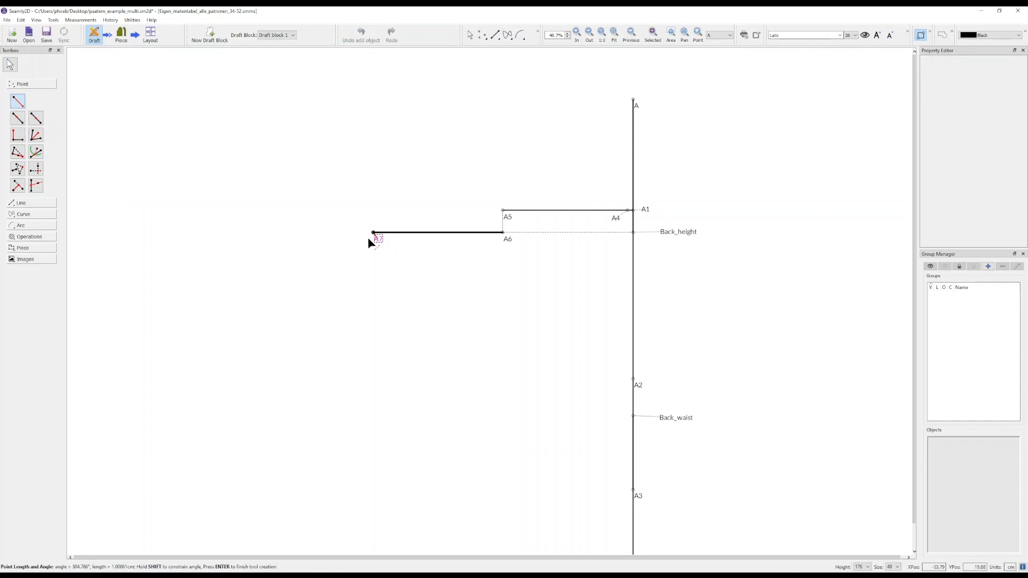
click(309, 233)
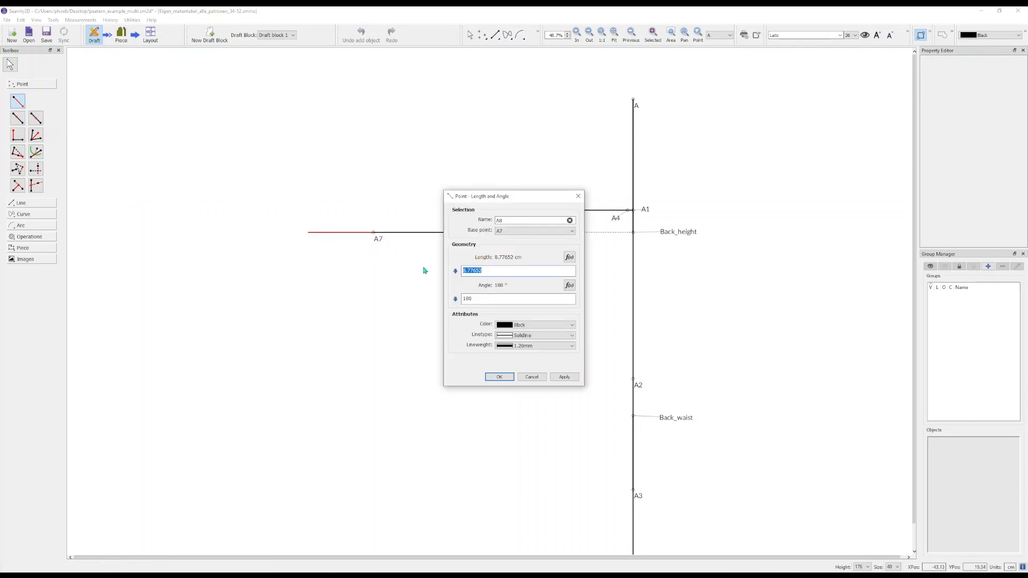
text(@)
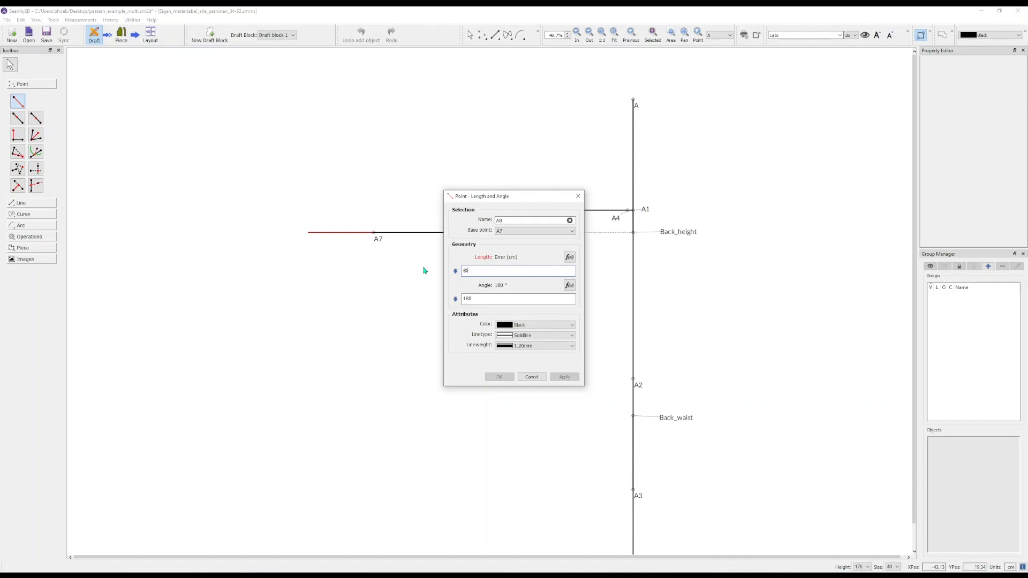
text(BB)
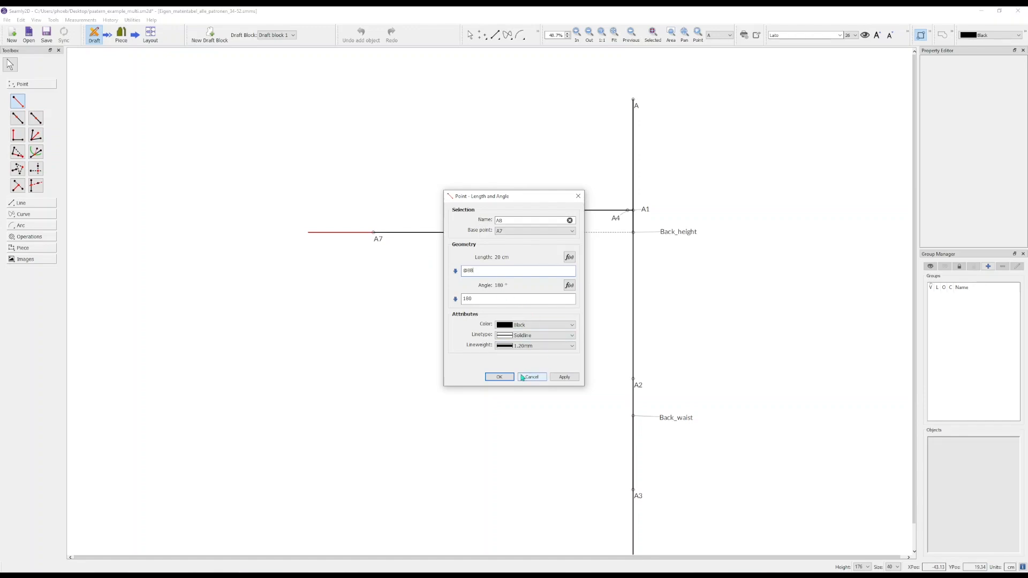
click(495, 377)
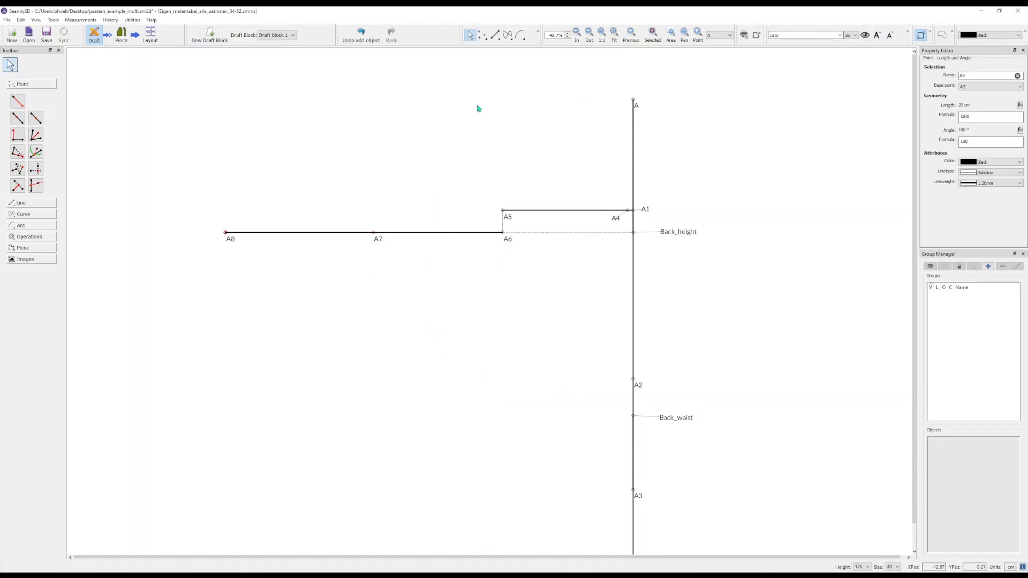
- Add two Intersect XY points vertically aligned with A8, one horizontally aligned with Hip and the other with A
scroll(383, 383, down, 1)
ctrl+scroll(384, 384, down, 2)
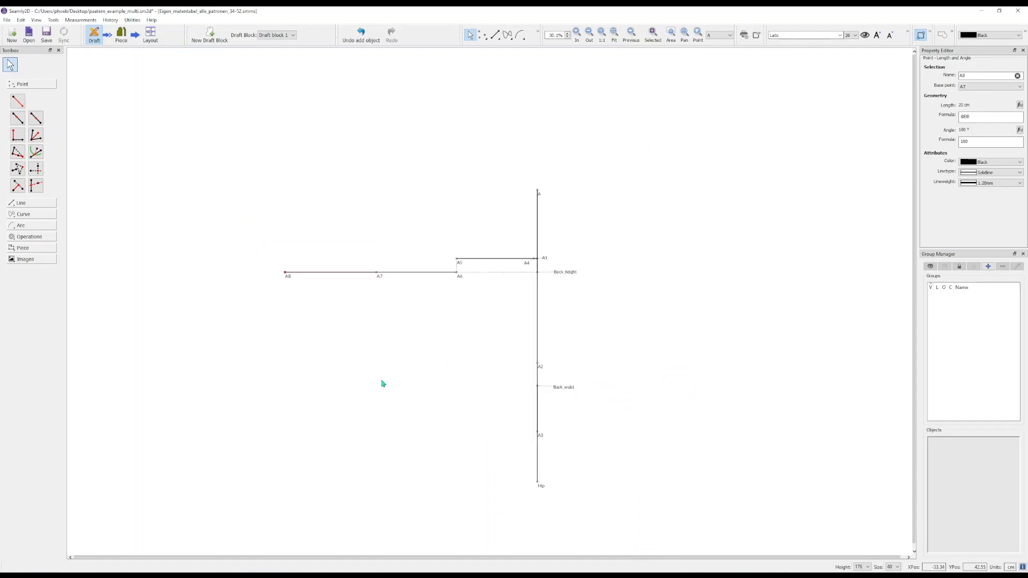
ctrl+scroll(383, 383, up, 1)
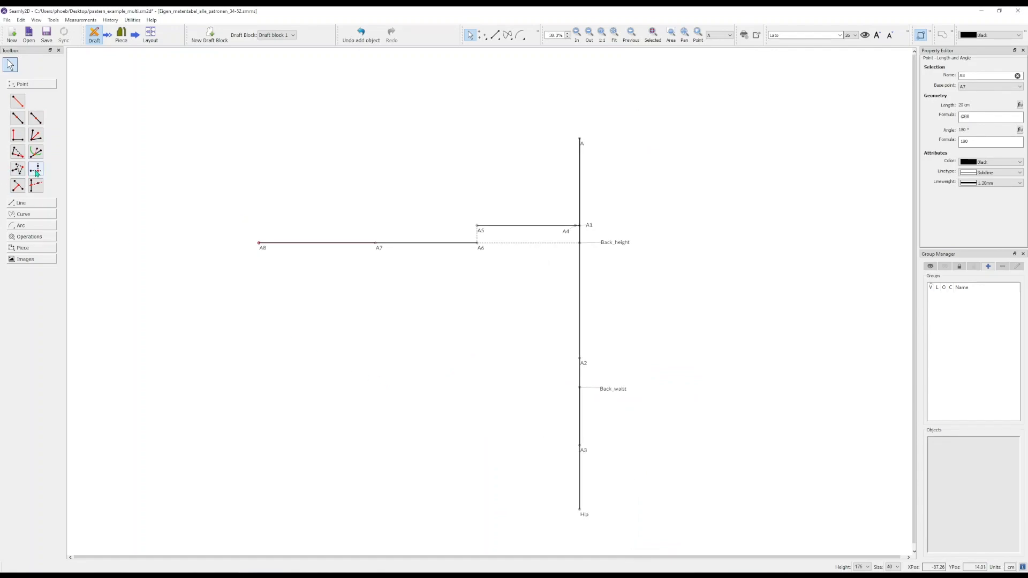
click(36, 169)
click(260, 244)
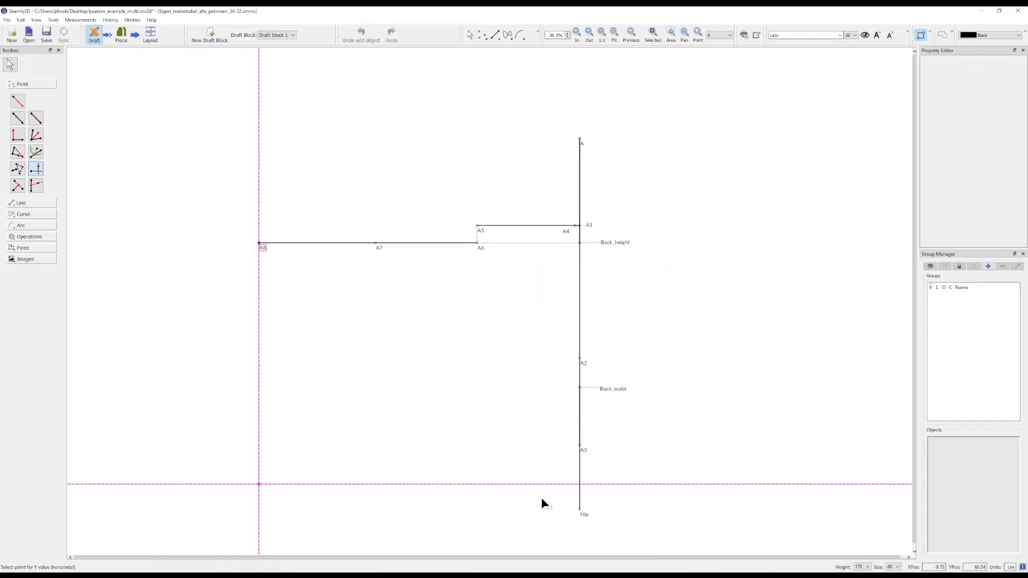
click(583, 513)
click(37, 170)
click(260, 243)
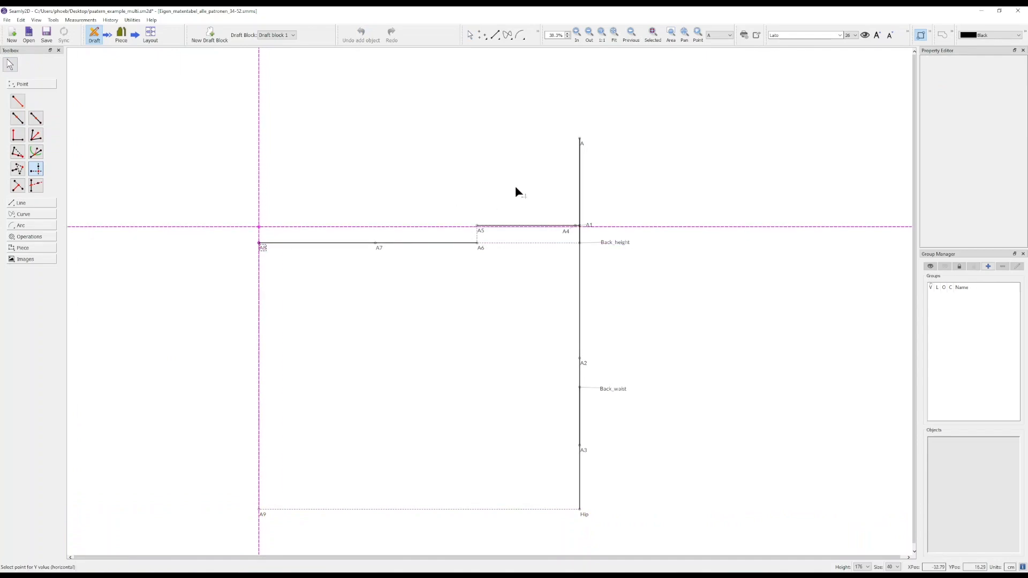
click(581, 141)
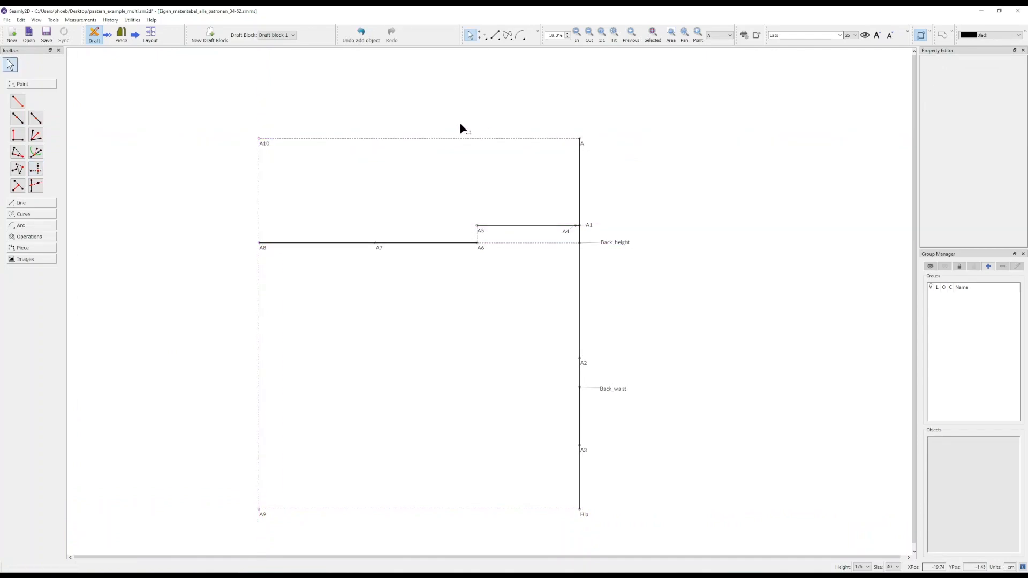
- Set the default pen lineweight for new objects to 0.15 mm
click(999, 37)
click(1002, 37)
click(1025, 32)
click(972, 47)
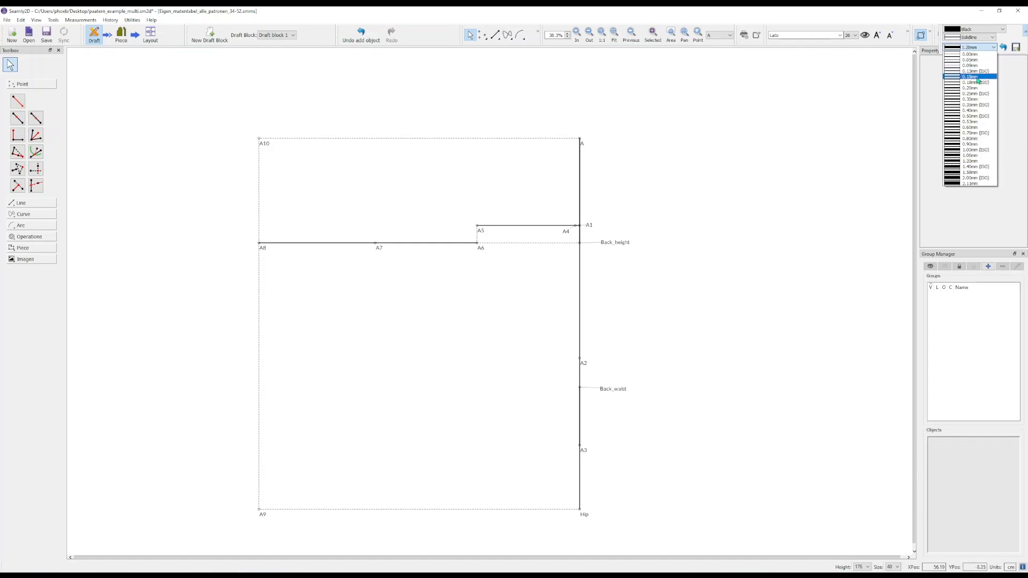
click(978, 78)
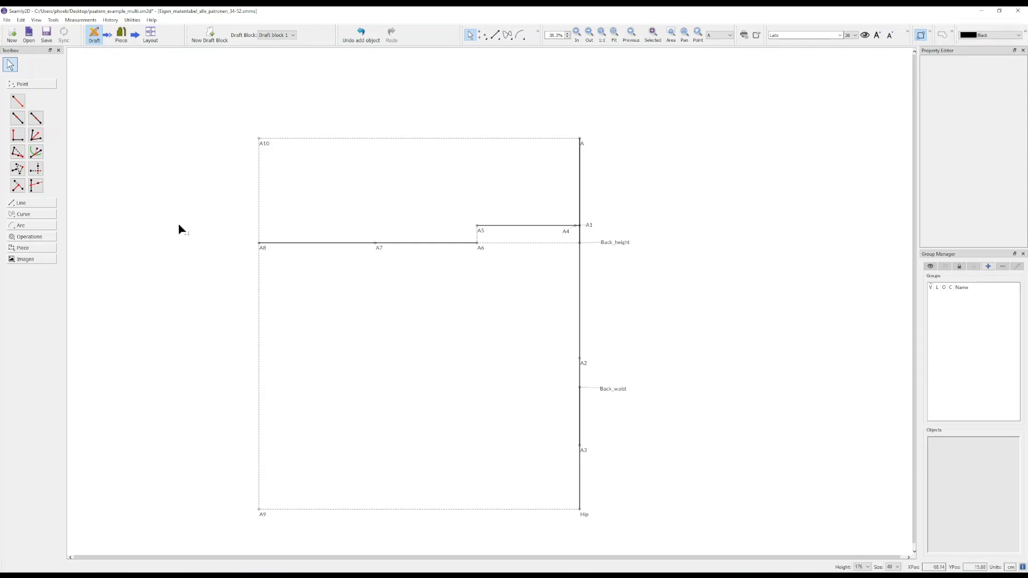
- Add an Intersect XY point below A8 at Back_waist height, and another below that one at A3 height
click(35, 168)
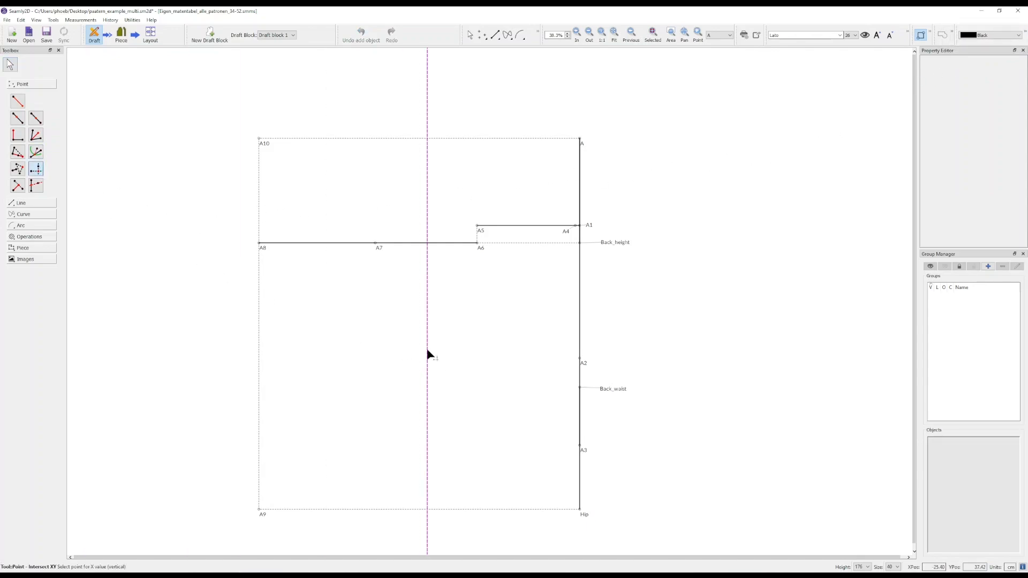
click(262, 245)
click(612, 389)
key(ctrl+l)
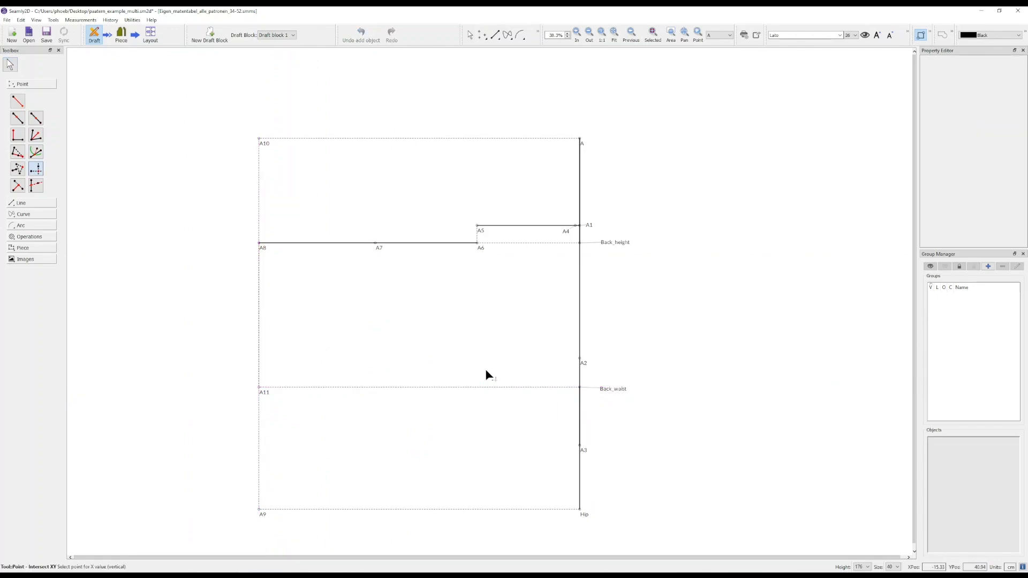
click(263, 391)
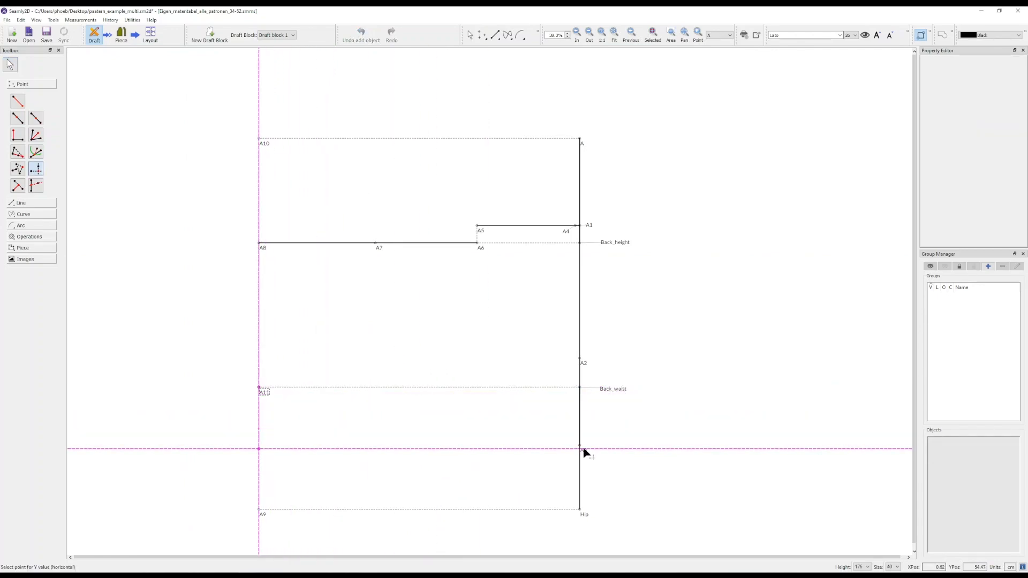
click(583, 450)
- Add an Intersect XY point vertically aligned with A8 and horizontally aligned with A2
key(ctrl+l)
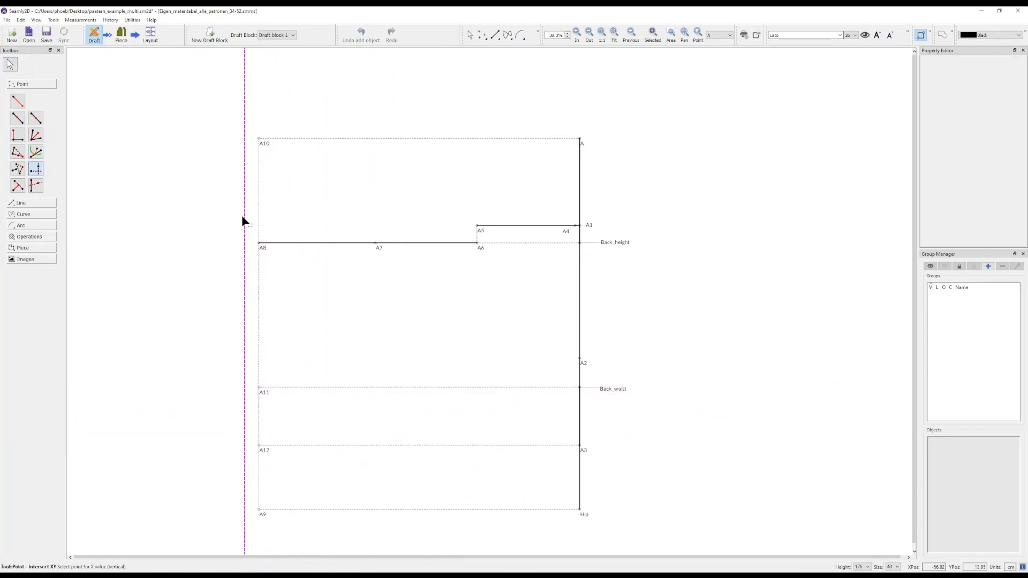
click(260, 244)
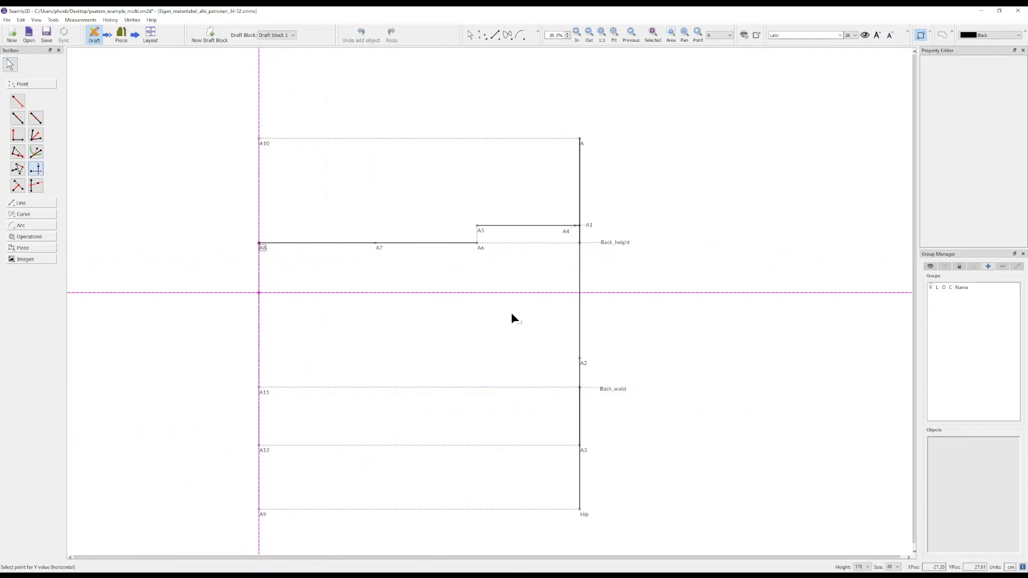
click(584, 364)
key(ctrl+l)
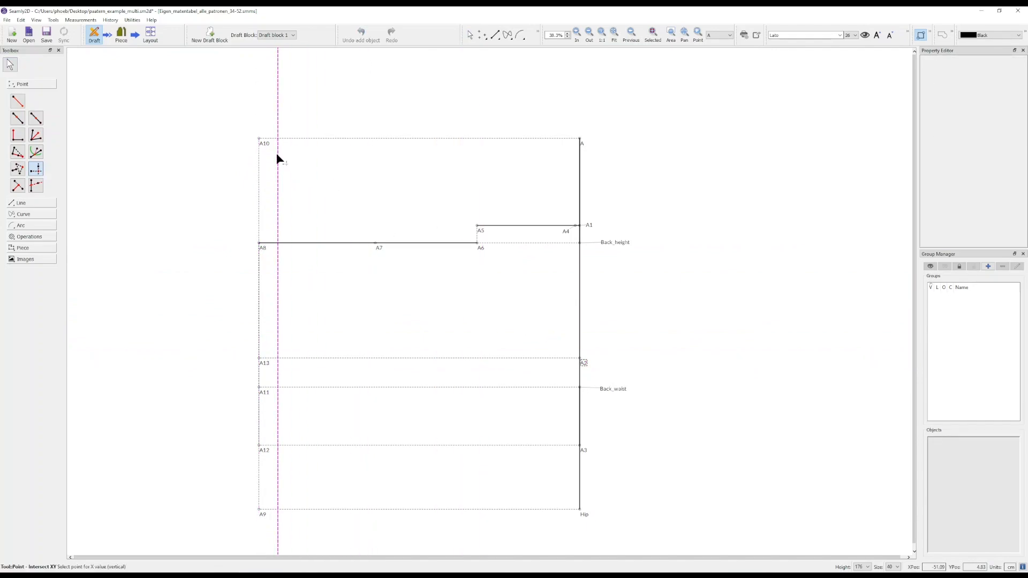
click(260, 139)
click(379, 243)
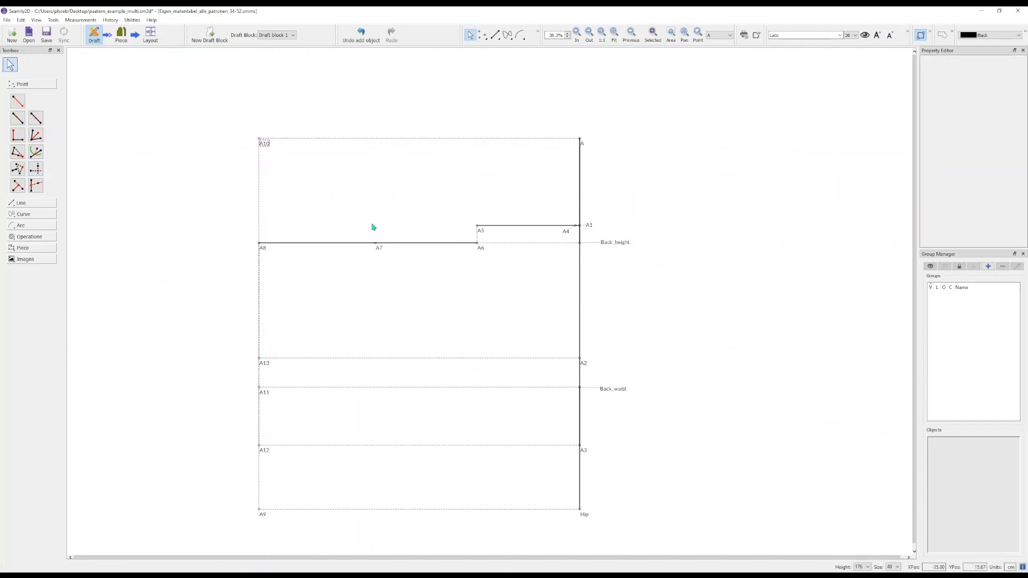
- Add Intersect XY points vertically above A7 at the height of A10 and vertically above A6 at the height of A
key(ctrl+l)
click(376, 244)
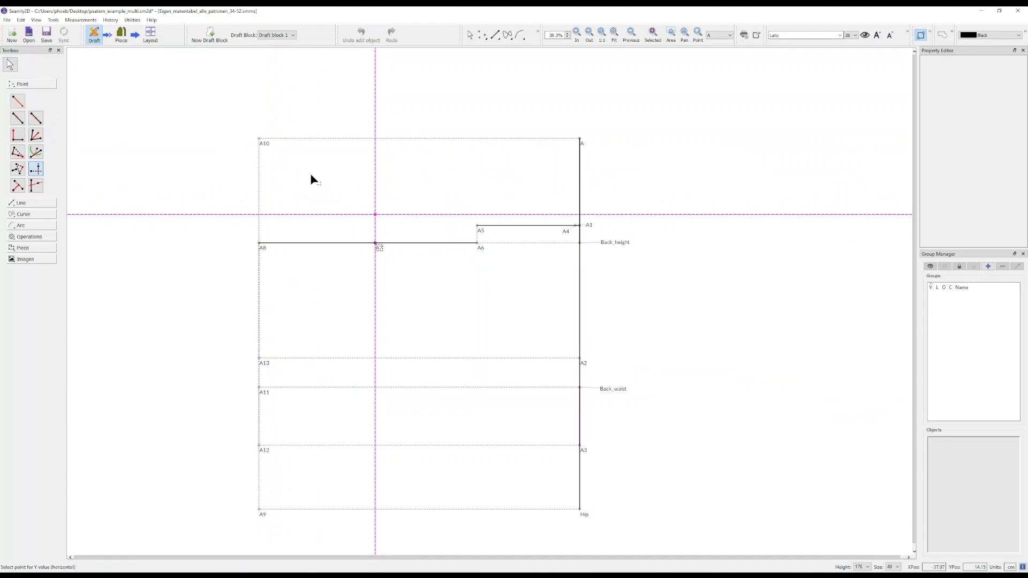
click(265, 144)
key(ctrl+l)
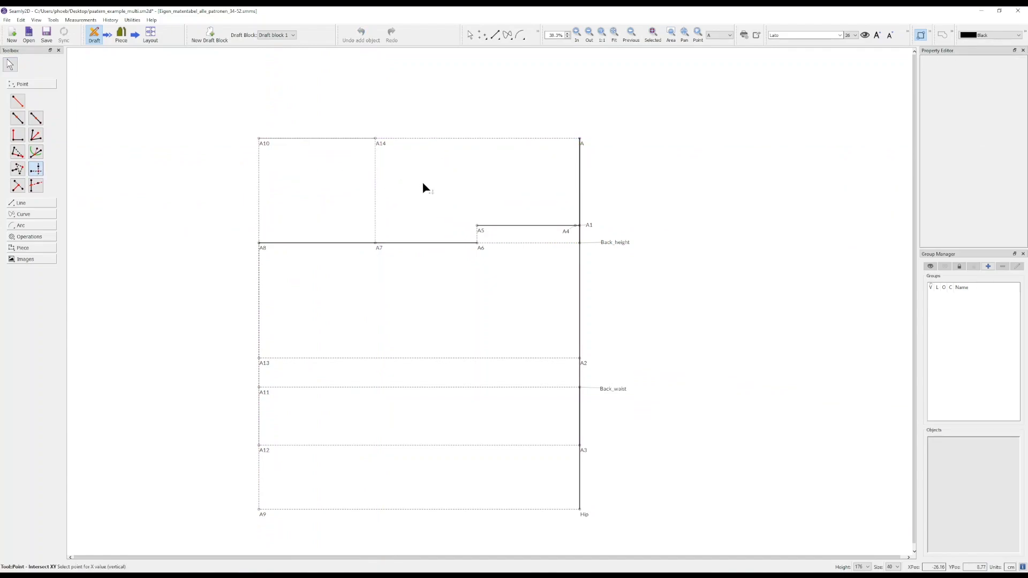
click(477, 244)
click(584, 148)
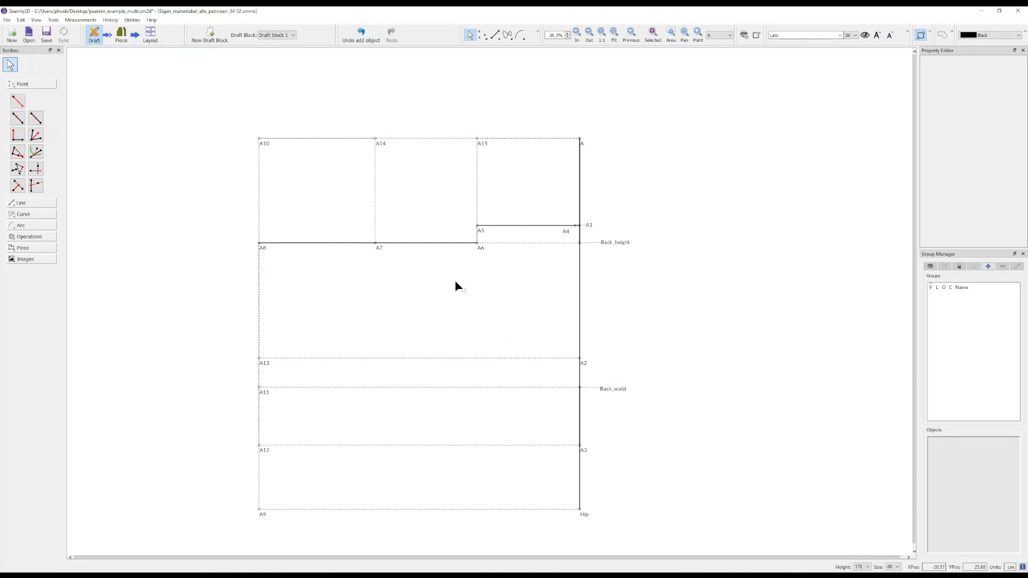
- Add a point from A5 at 180° with a length of 1.5 cm
scroll(449, 268, up, 1)
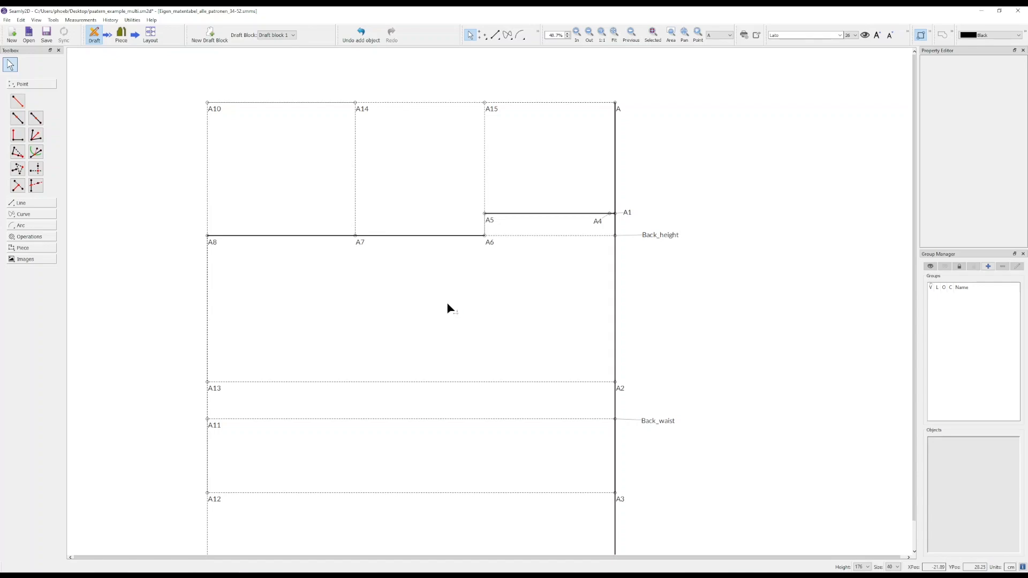
click(18, 100)
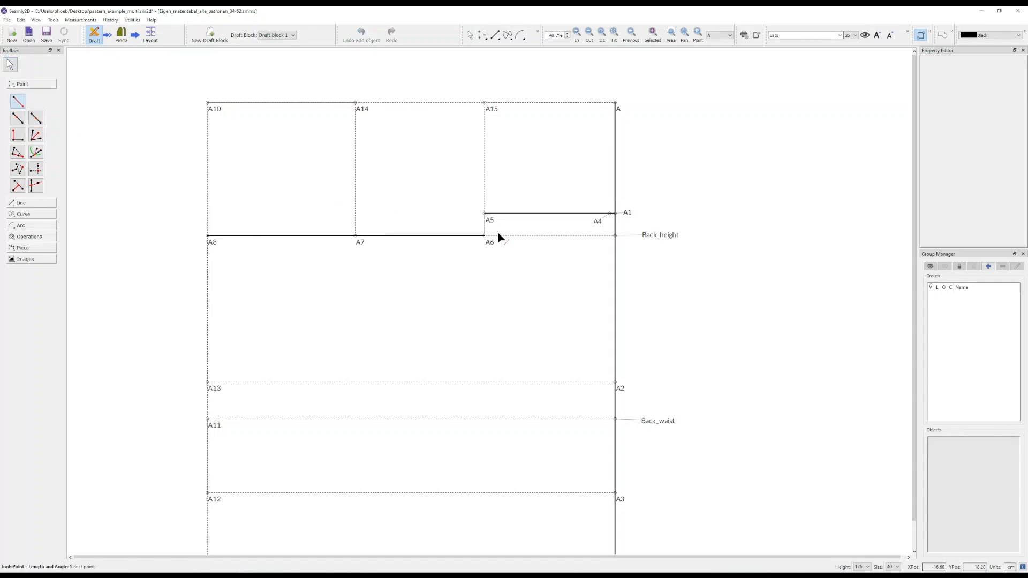
click(487, 220)
click(464, 214)
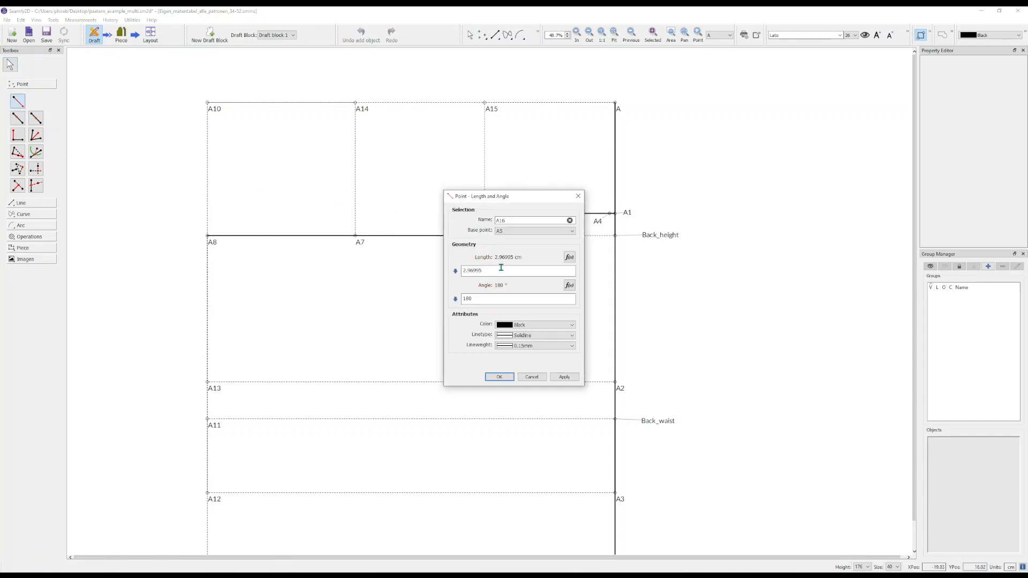
text(1.5)
click(499, 377)
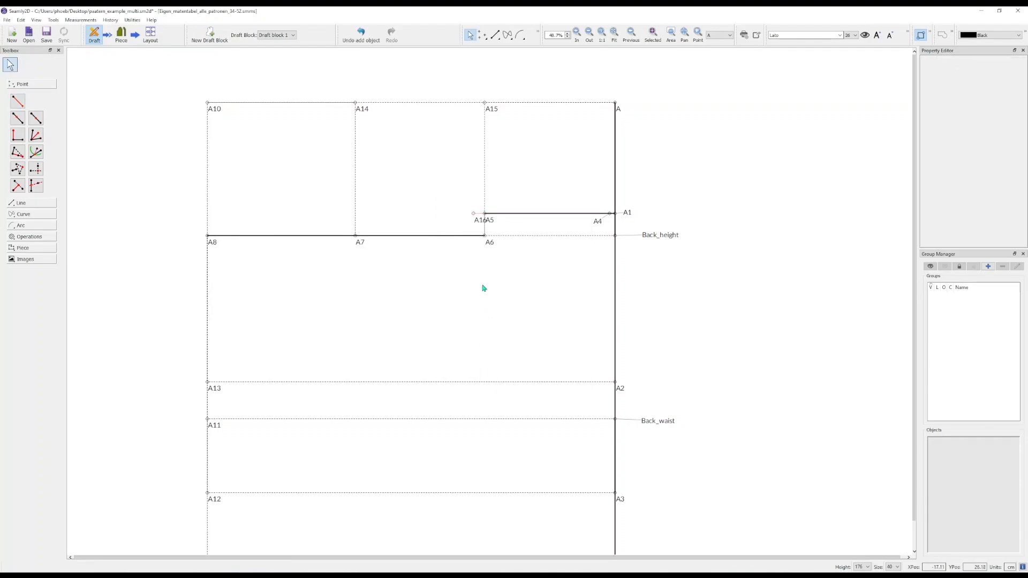
- Set the default pen lineweight for new objects to 0.35 mm (ISO)
click(1025, 33)
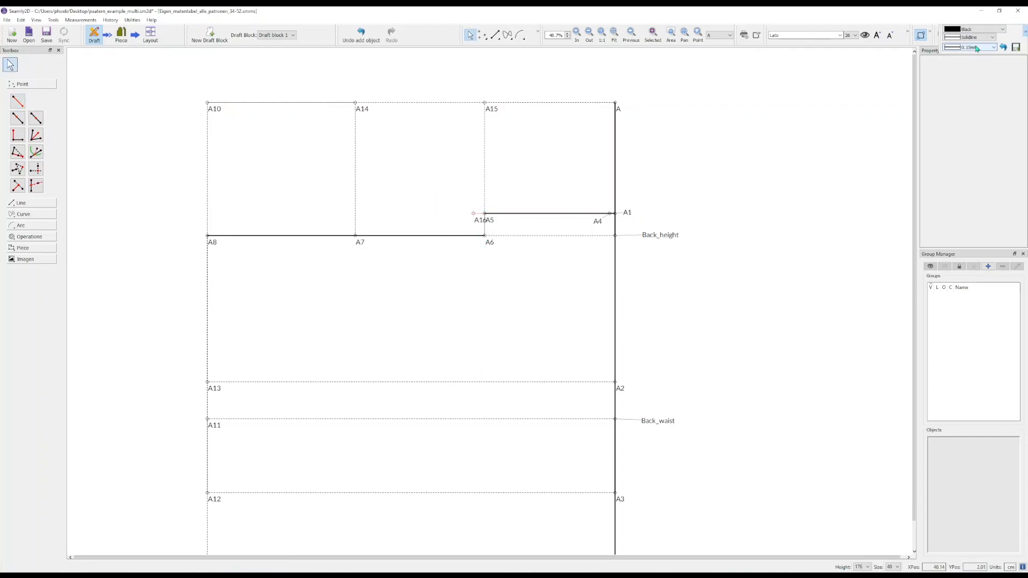
click(974, 47)
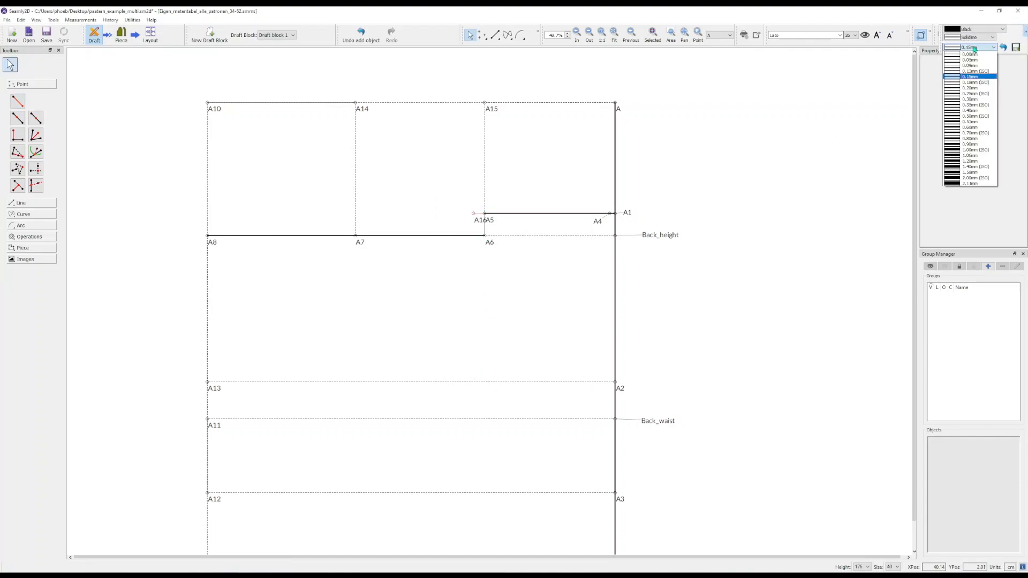
click(984, 111)
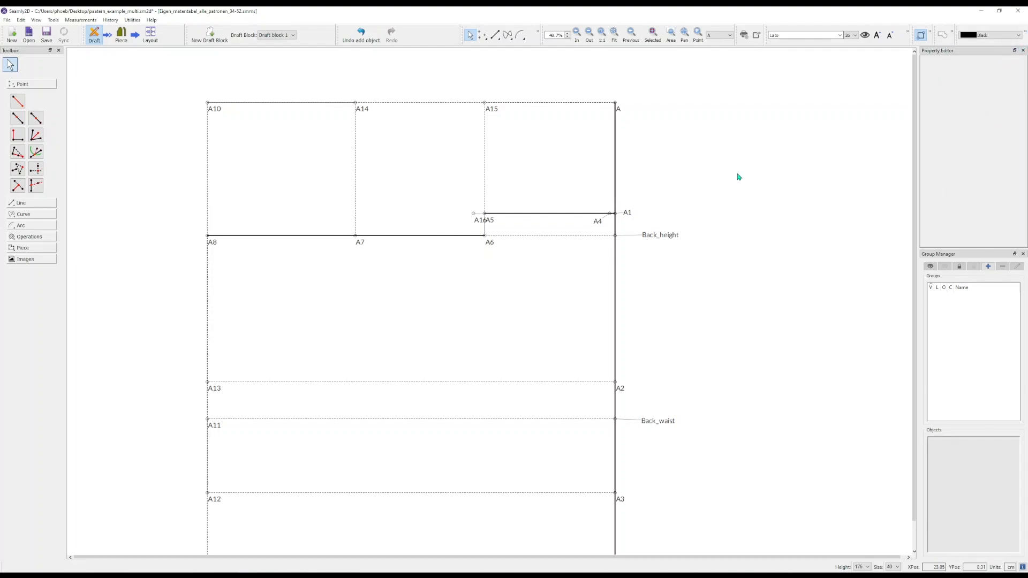
- Increase the lineweight of the short line from A5 to A16
click(474, 213)
click(989, 183)
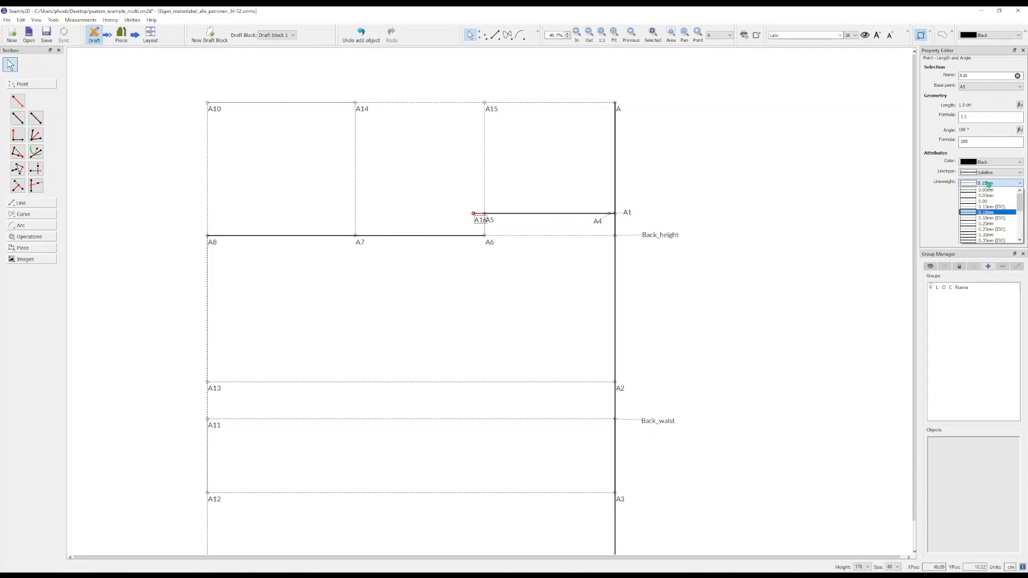
click(988, 230)
click(799, 212)
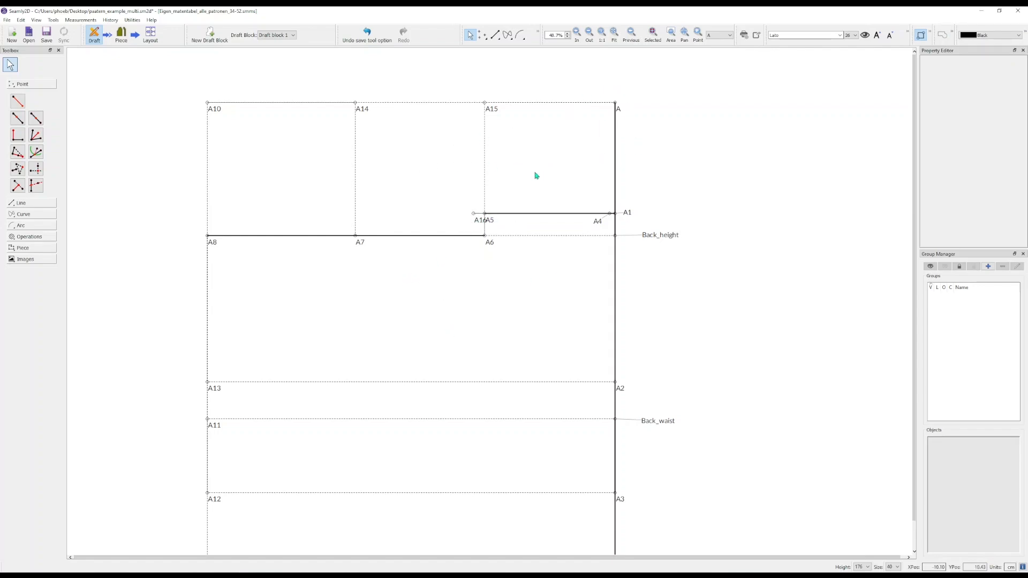
click(18, 118)
click(616, 103)
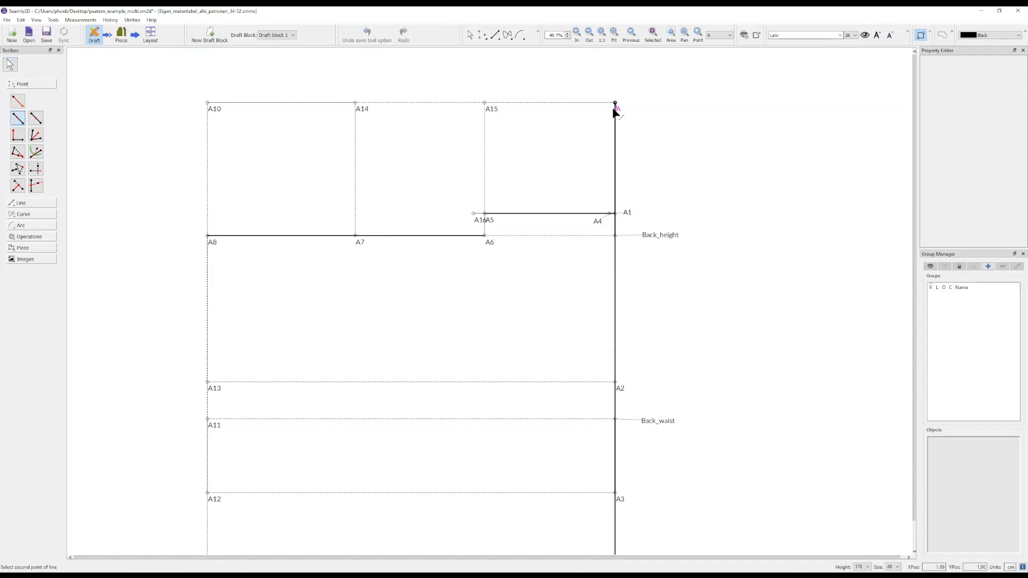
click(491, 109)
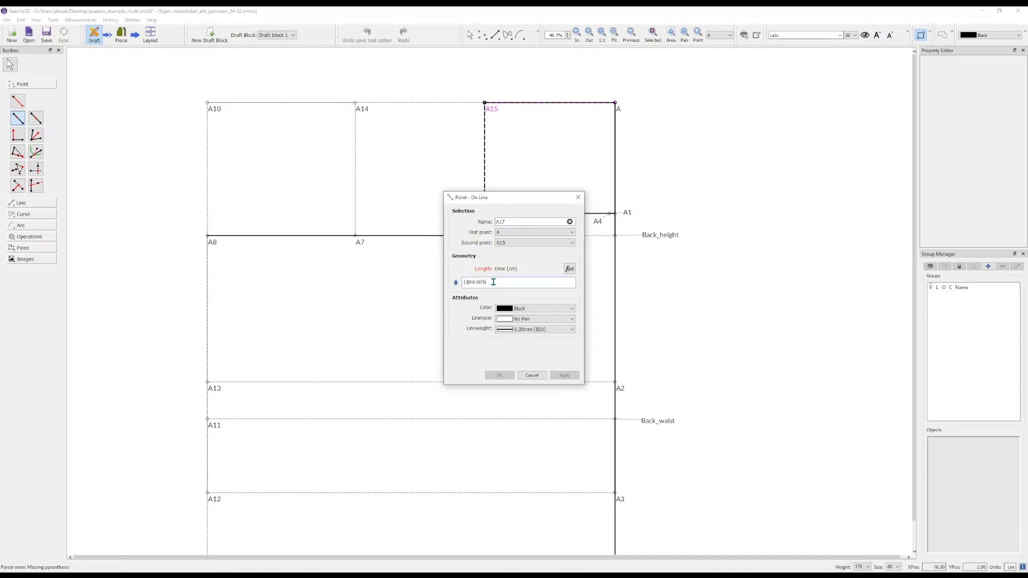
text()+2)
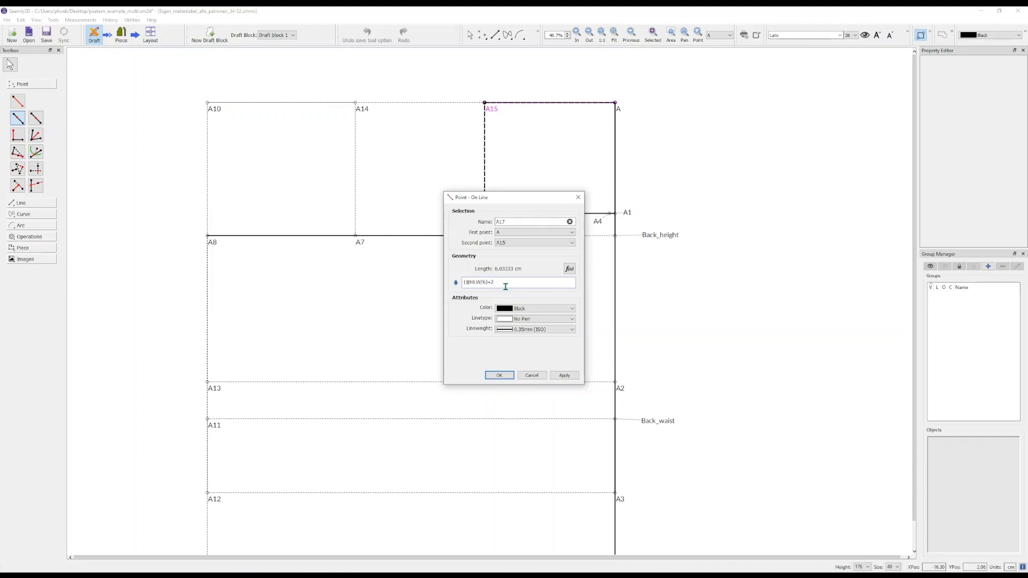
drag(506, 287, 442, 285)
click(499, 375)
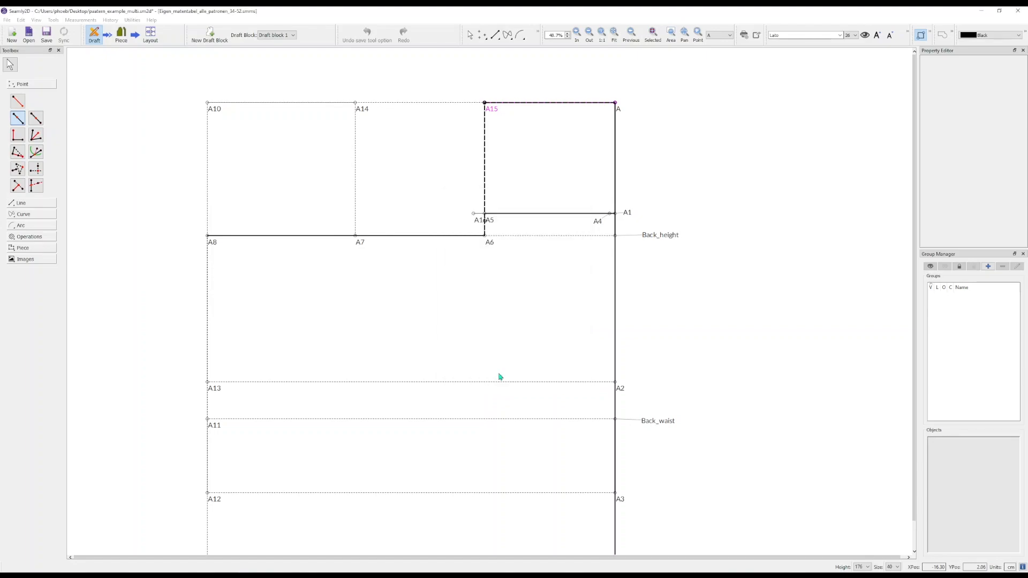
click(571, 201)
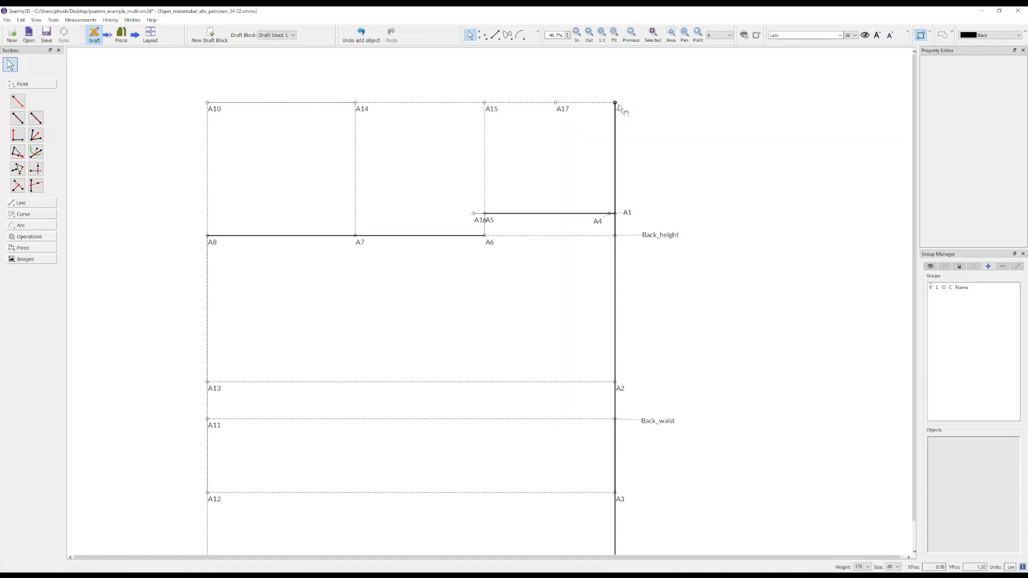
right_click(564, 111)
click(550, 111)
- Add a point from A17 at 90° with a length of Line_A_A17/4
click(17, 102)
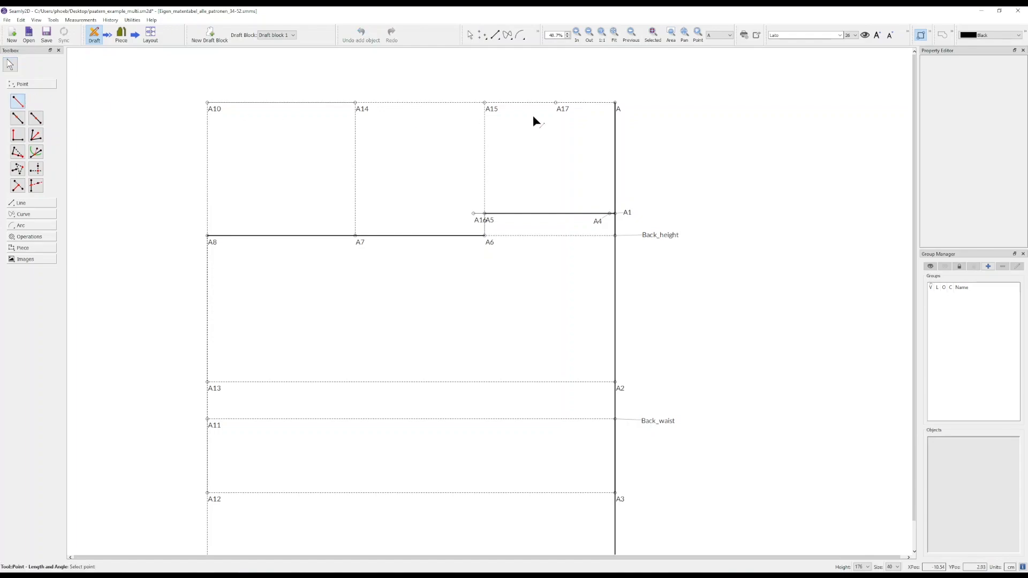
click(561, 112)
click(557, 92)
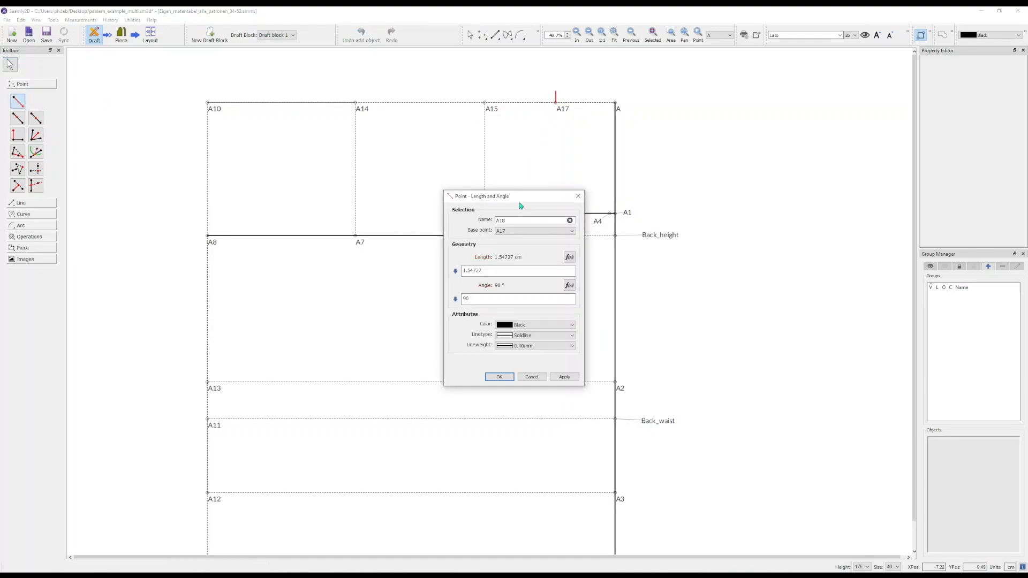
drag(449, 208, 349, 200)
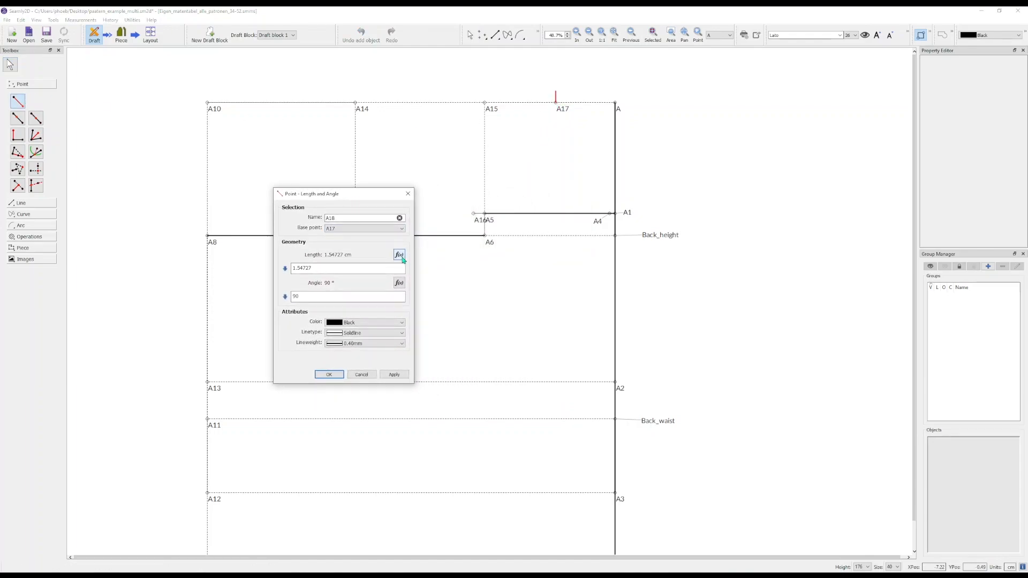
click(399, 255)
click(404, 256)
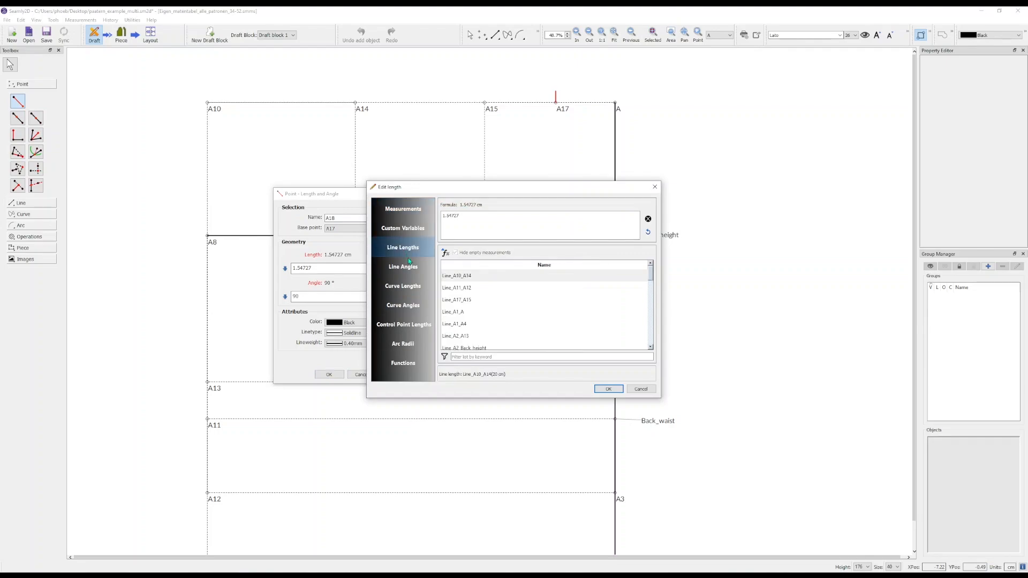
drag(482, 221, 442, 217)
key(BackSpace)
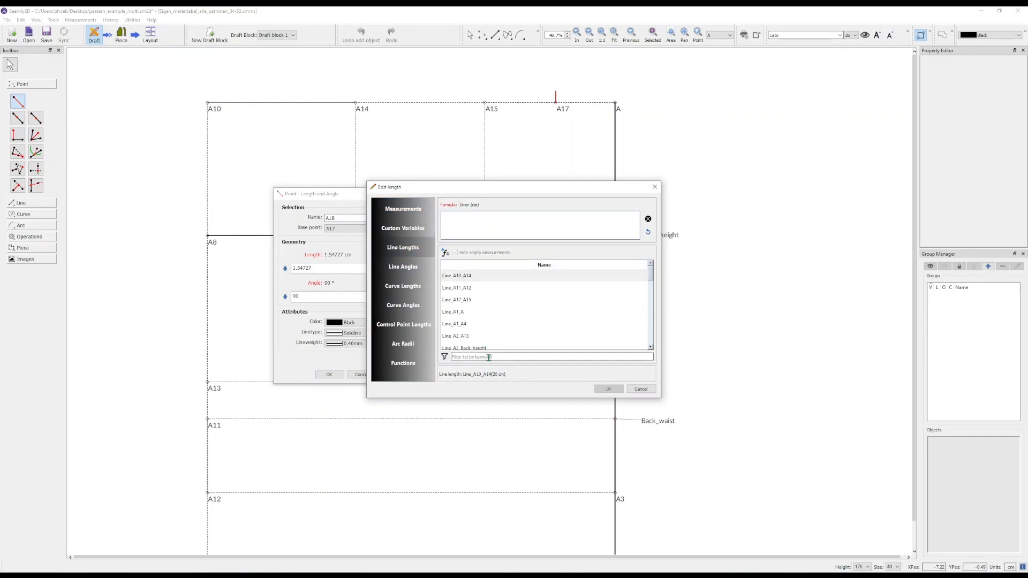
click(489, 357)
text(a17)
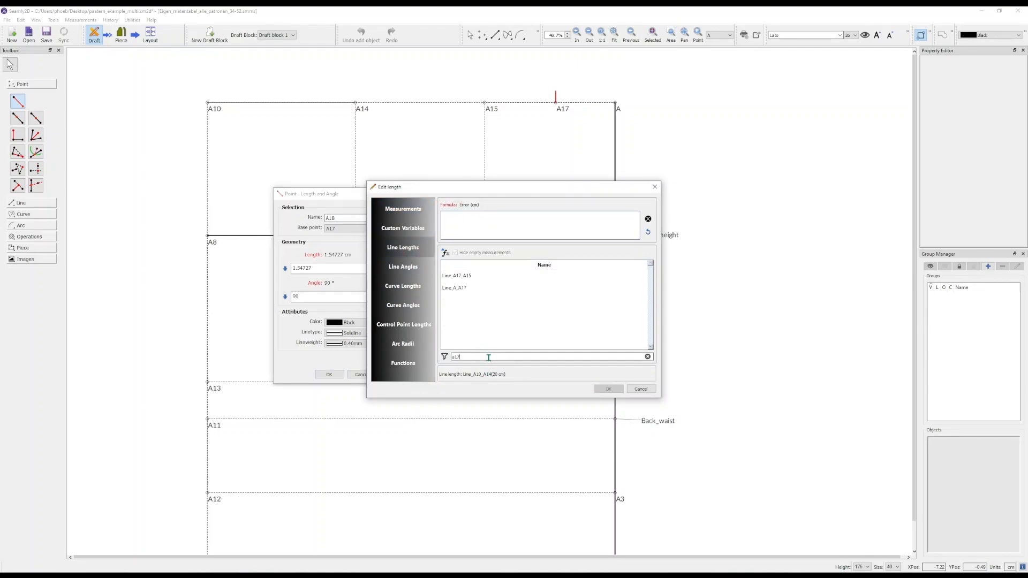
double_click(472, 288)
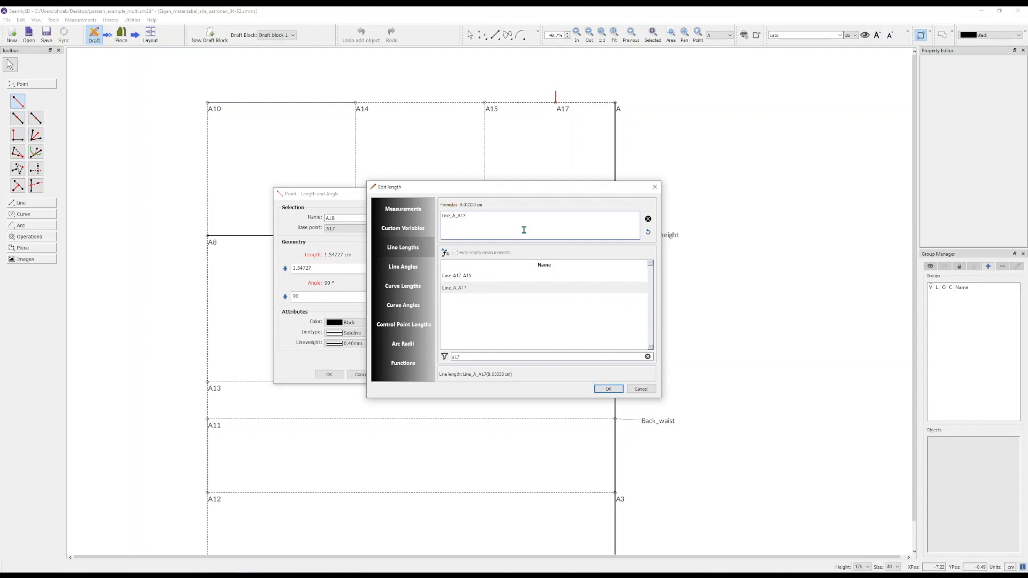
click(609, 389)
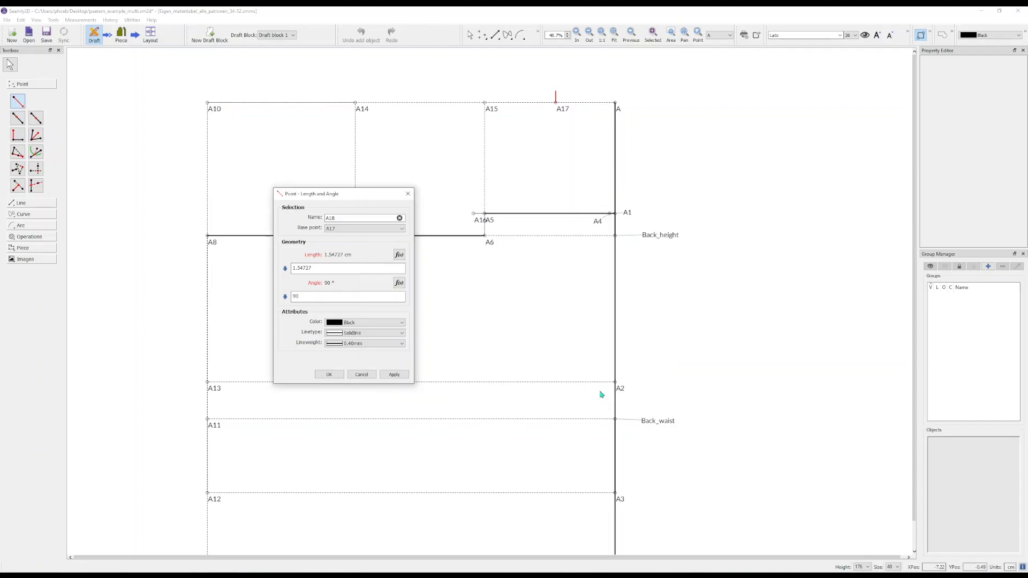
click(329, 374)
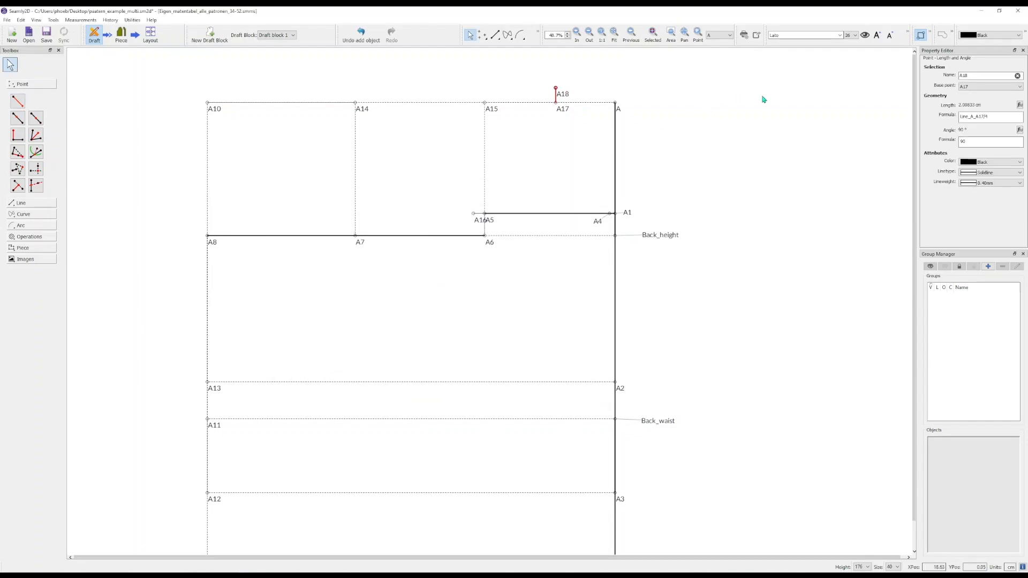
- Copy A17's length formula and replace it with a fixed length of 12 cm
click(562, 109)
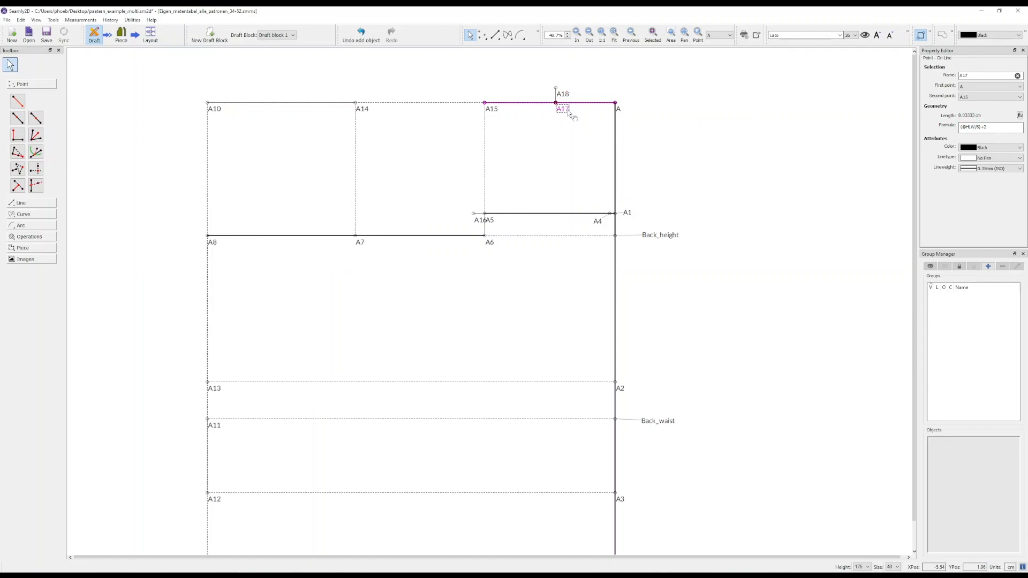
click(991, 129)
key(ctrl+c)
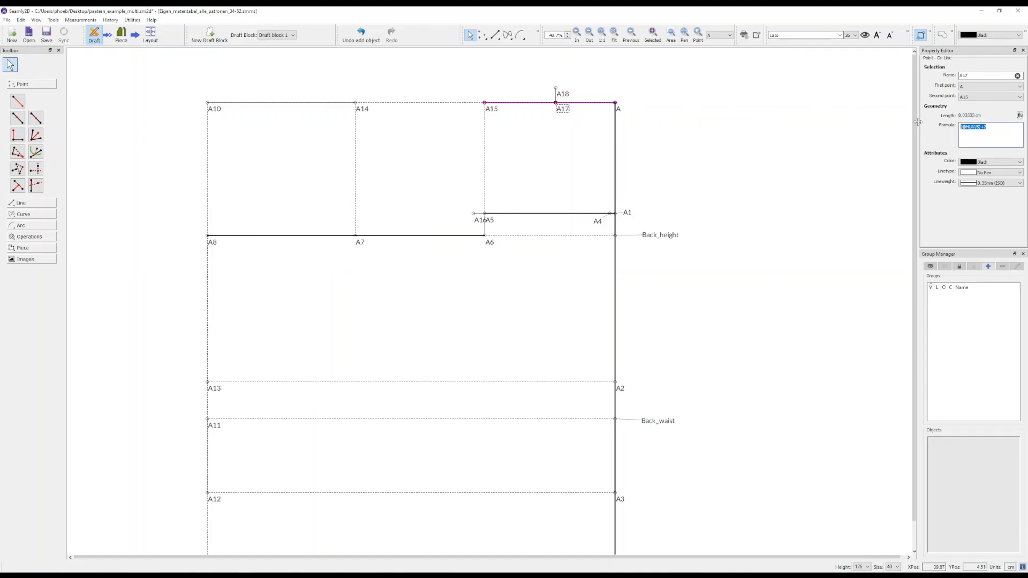
key(BackSpace)
key(Return)
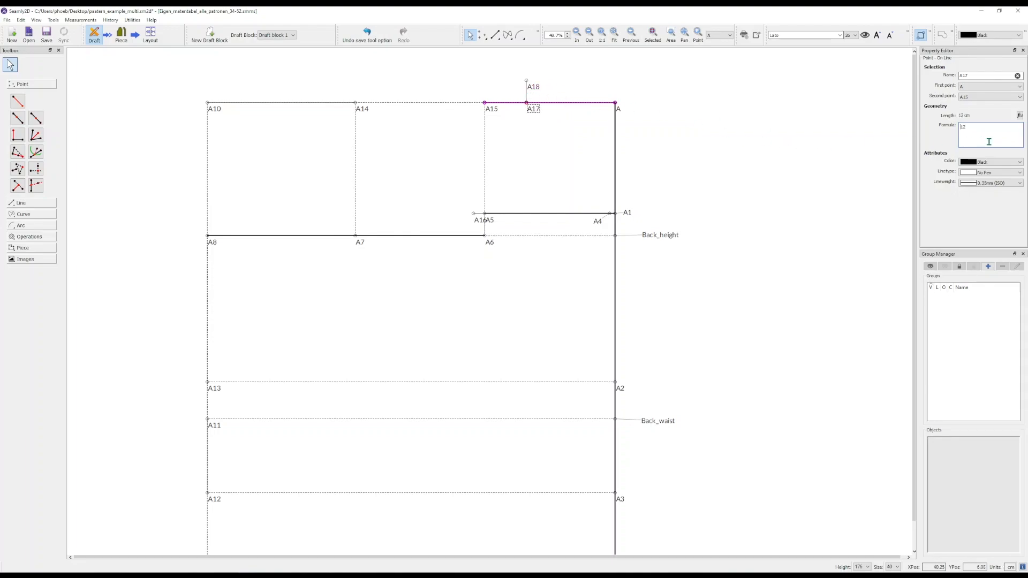
drag(972, 127, 901, 129)
key(ctrl+v)
key(Return)
click(760, 143)
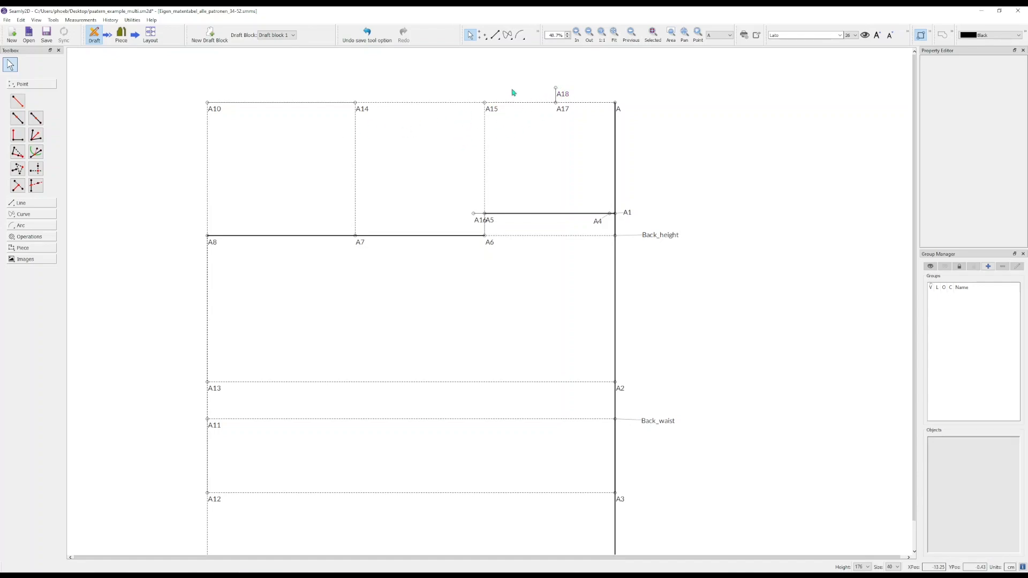
- Add a point on the line from A15 toward A6 with a length of 2.25 cm
click(18, 118)
click(485, 103)
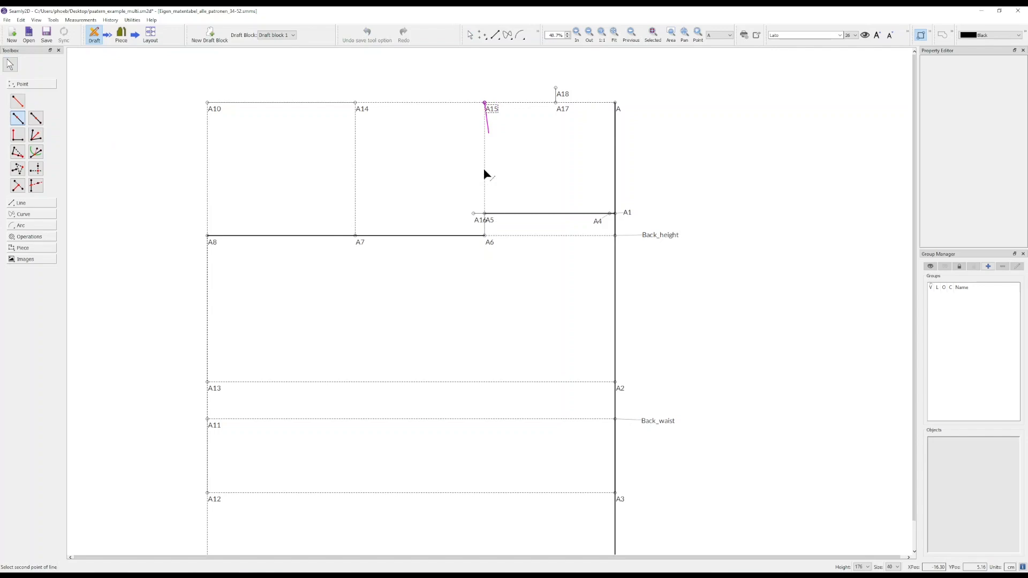
click(492, 241)
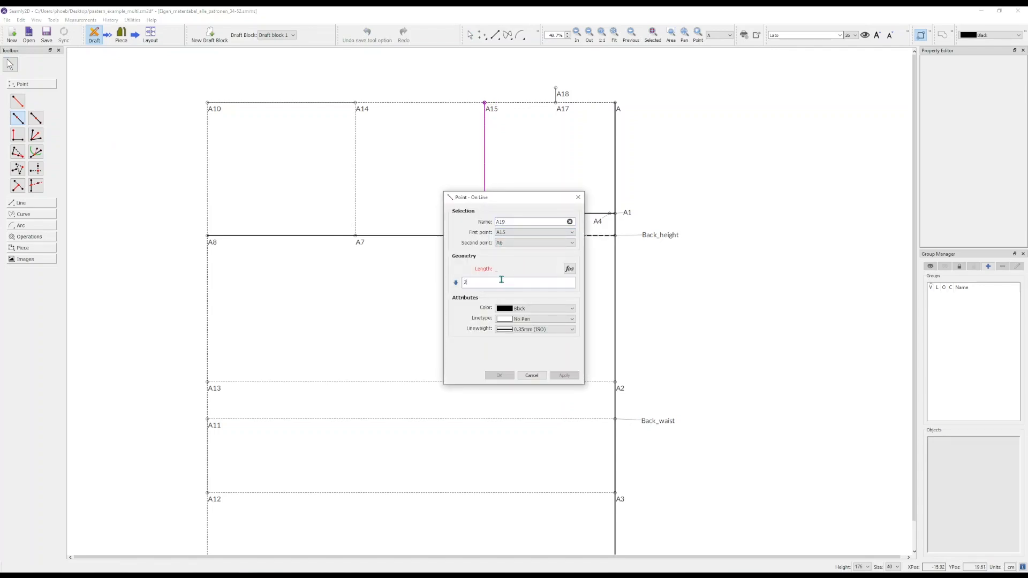
text(2.25)
click(504, 375)
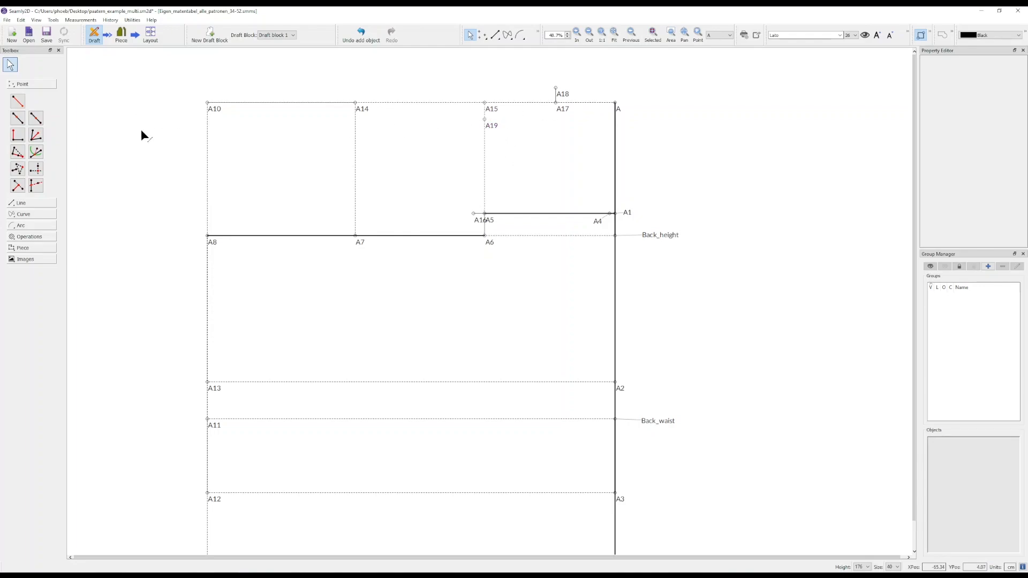
- Add a point from A19 at 180° with a length of 0.5 cm
scroll(481, 142, up, 3)
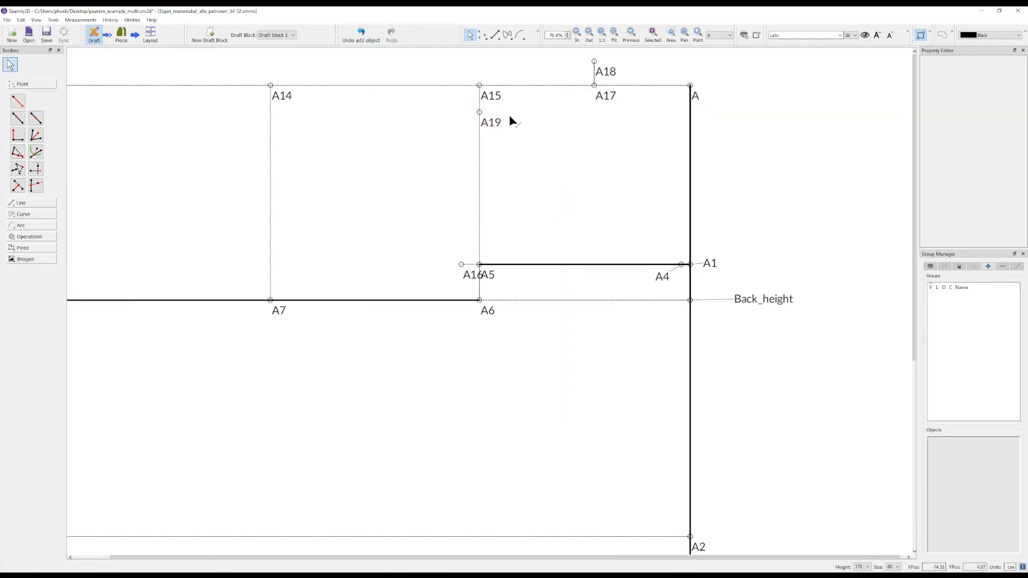
click(18, 102)
click(479, 112)
click(468, 118)
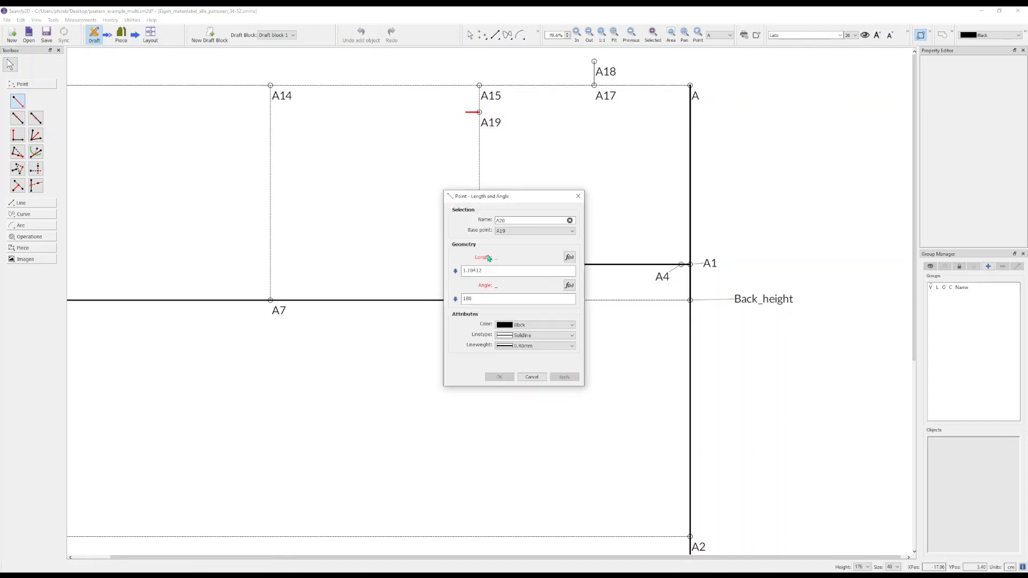
text(0.5)
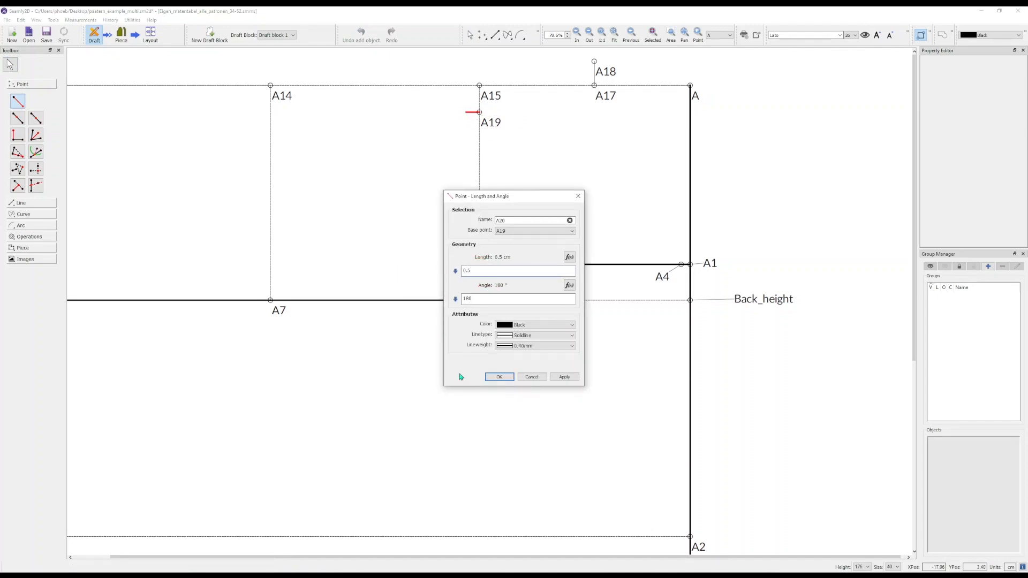
click(499, 377)
- Add a point on the line from A18 toward A17 with a length of 0.5 cm
click(18, 118)
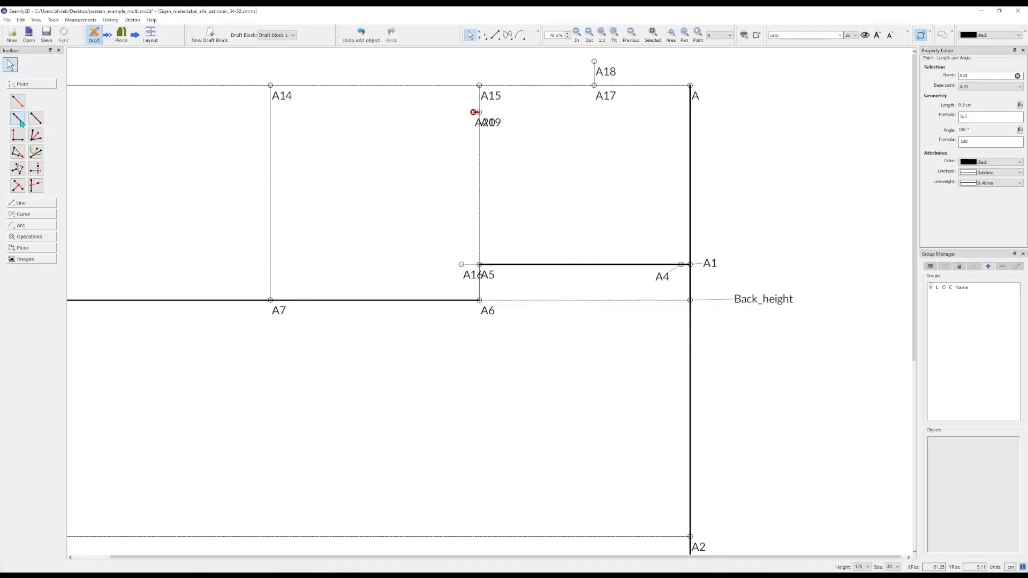
click(595, 62)
click(594, 85)
click(507, 285)
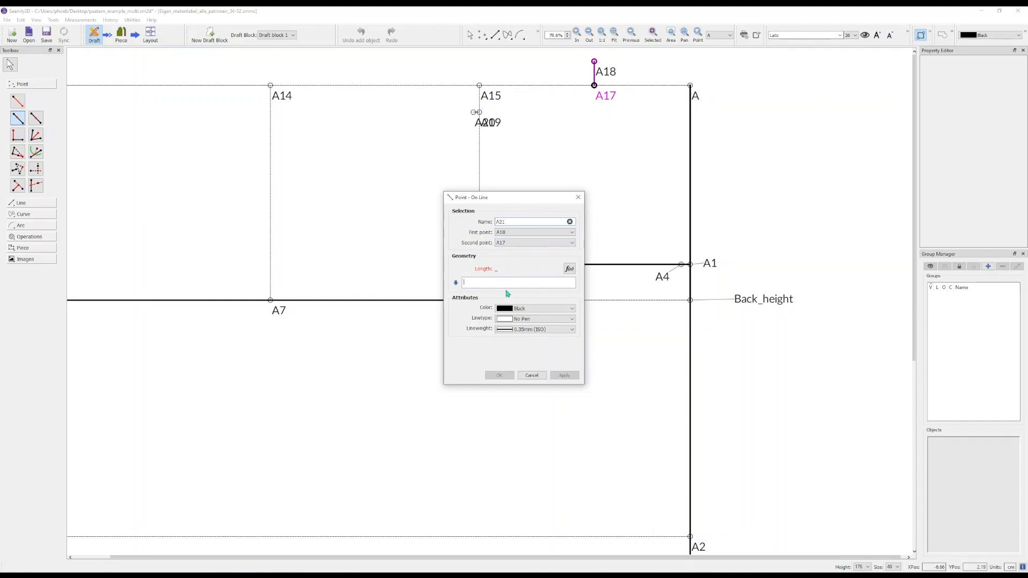
text(0.5)
click(499, 376)
- Move the A20 label clear of the overlapping A19 label
drag(488, 122, 433, 140)
click(551, 106)
ctrl+scroll(550, 100, up, 1)
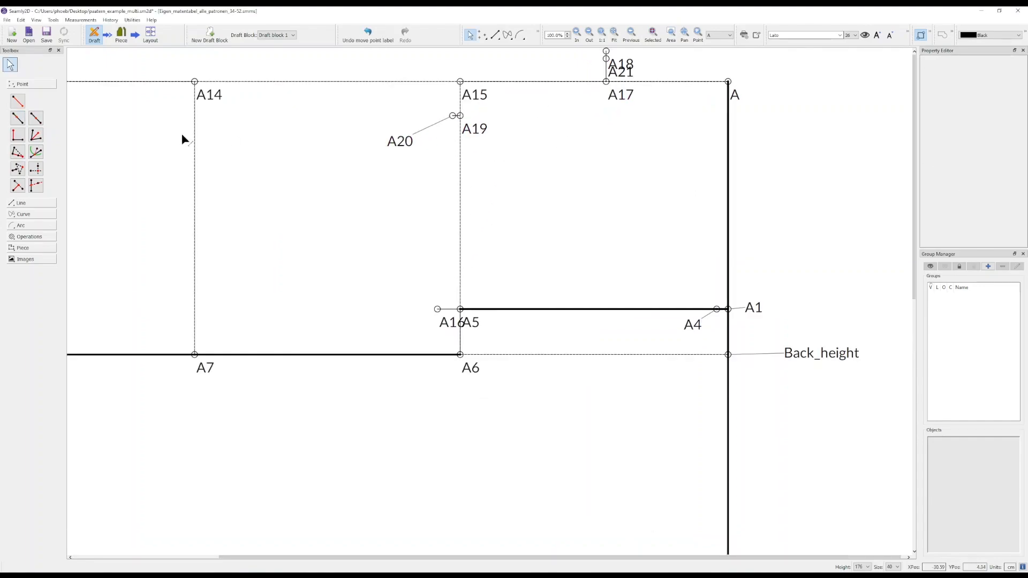
- Draw a line from A20 to A21 and set its linetype to Dash
click(21, 203)
click(18, 113)
click(453, 116)
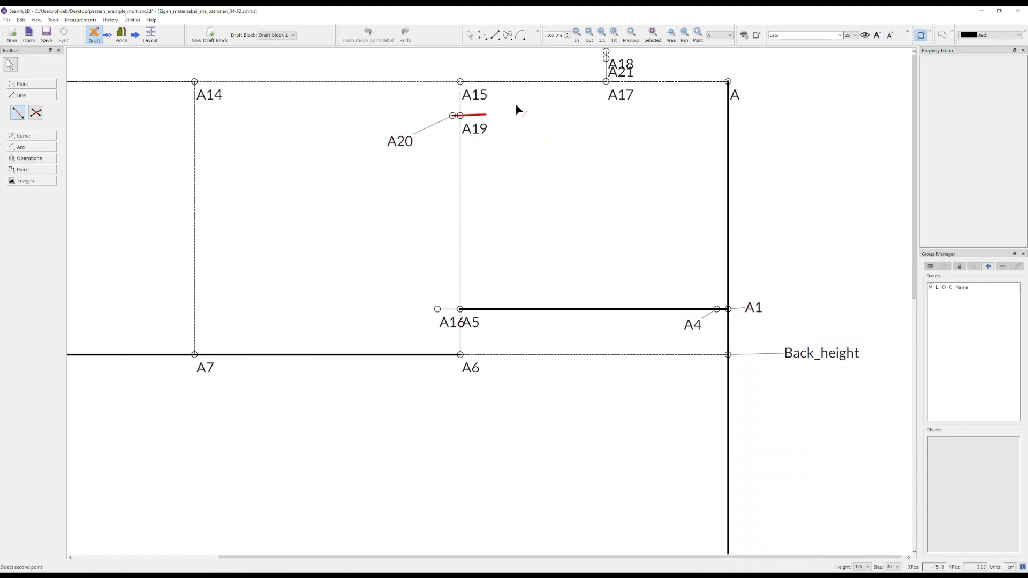
click(606, 58)
click(988, 125)
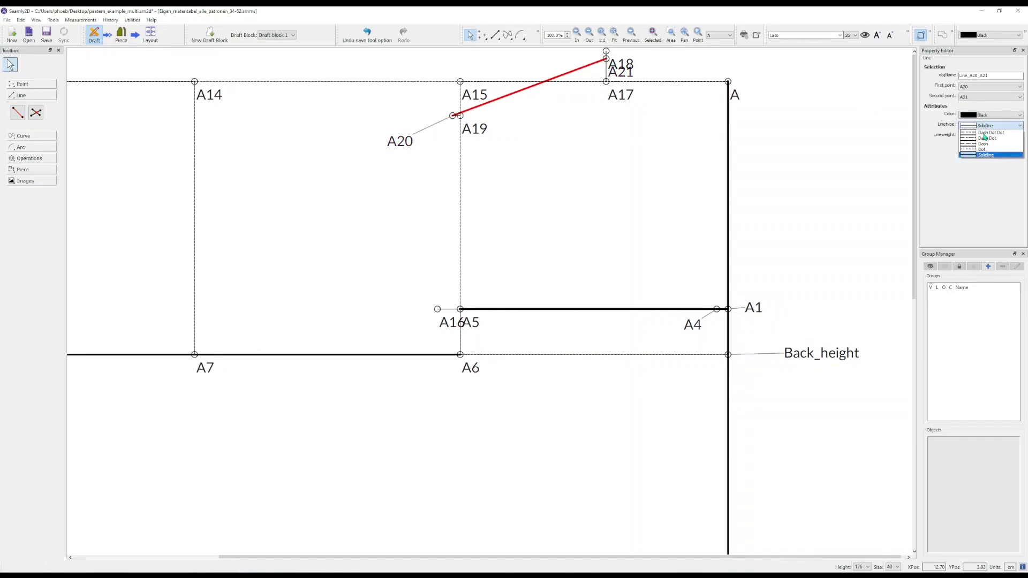
click(981, 144)
click(668, 141)
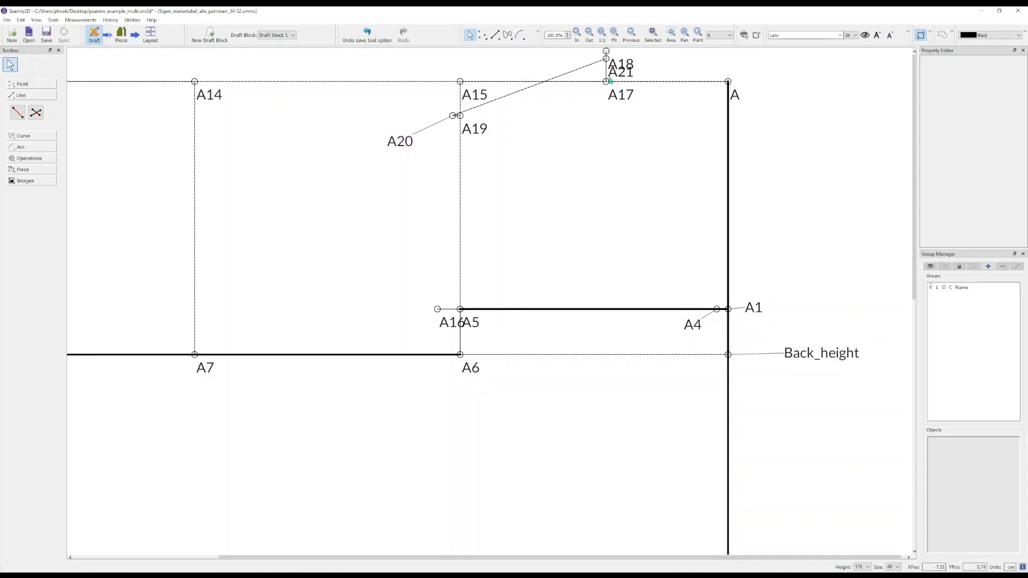
- Separate the overlapping A18 and A21 labels and rename point A18 as Back_neck_point
drag(631, 73, 628, 122)
drag(978, 76, 940, 74)
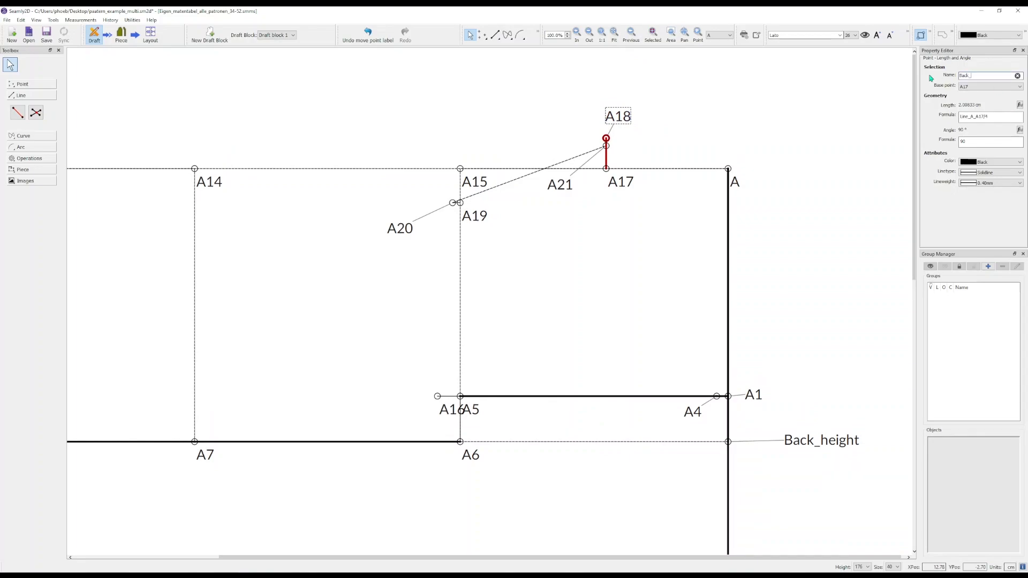
text(Back_neck_point)
key(Return)
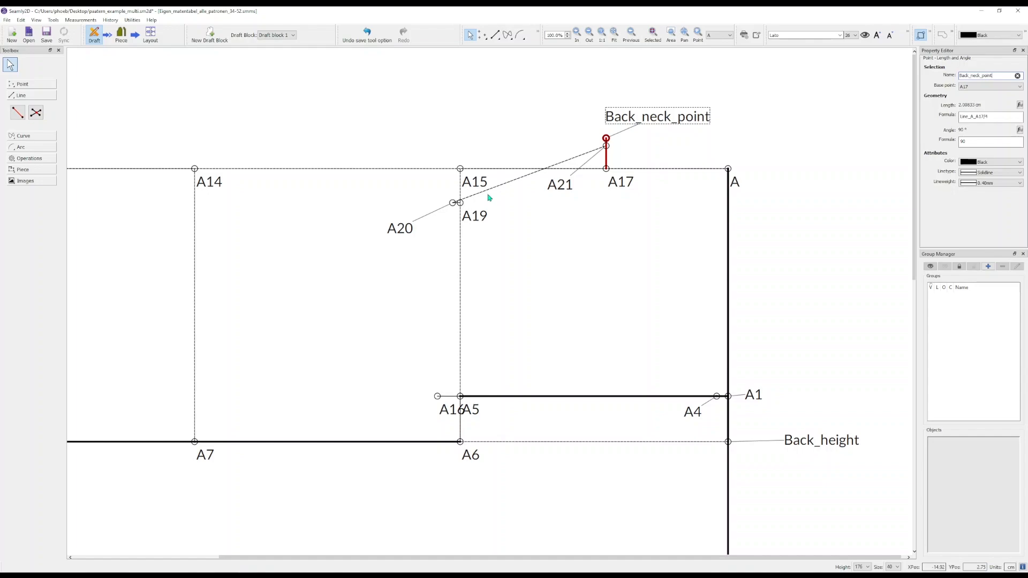
- Rename point A20 as Back_shoulder_point and move its label and the Back_neck_point label clear of the drawing
click(402, 232)
drag(985, 76, 915, 79)
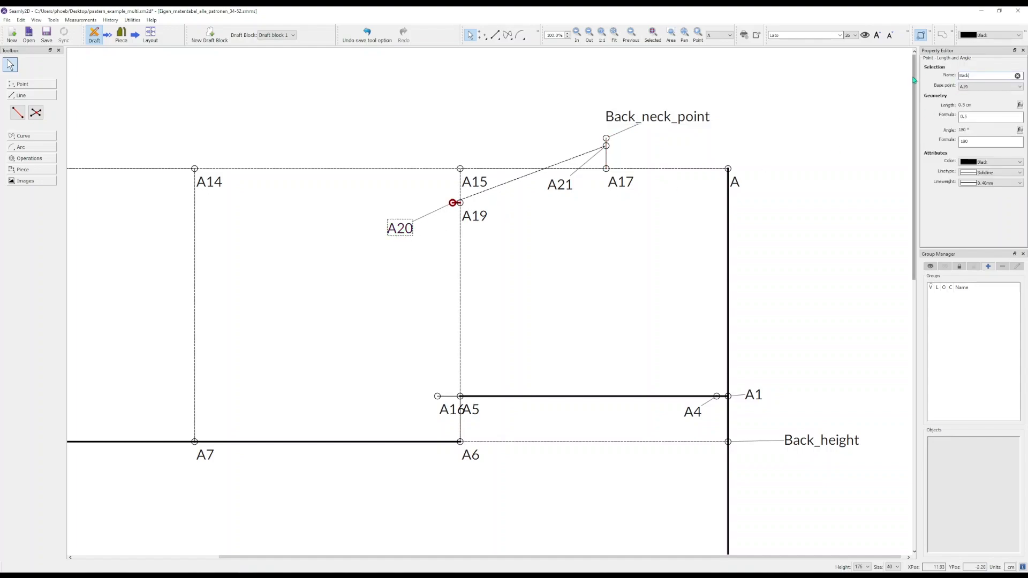
key(Return)
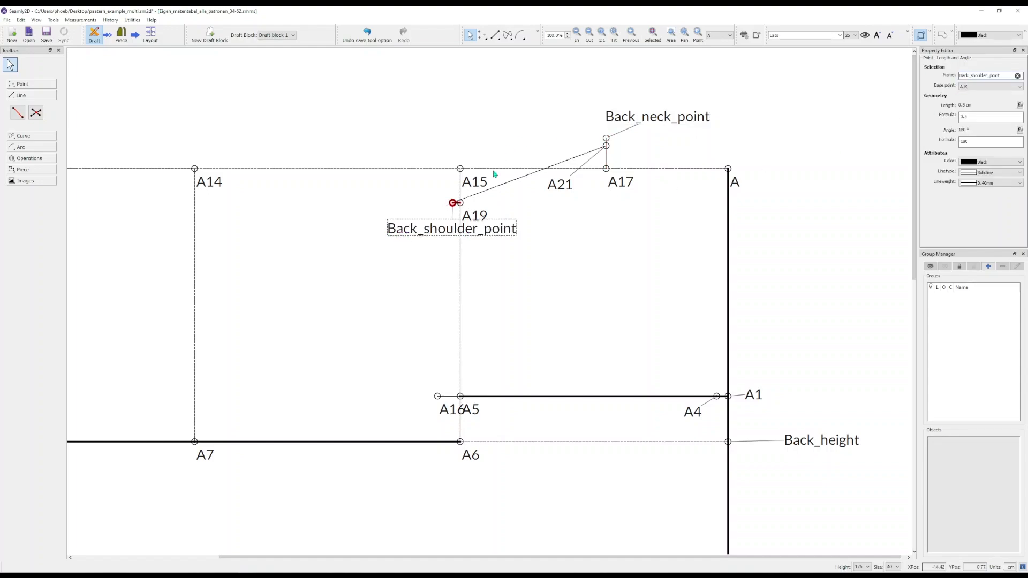
drag(493, 231, 420, 249)
drag(616, 118, 541, 118)
- Draw an interactive curve from Back_shoulder_point to Back_neck_point and adjust its handles to shape a shallow back shoulder line
click(34, 136)
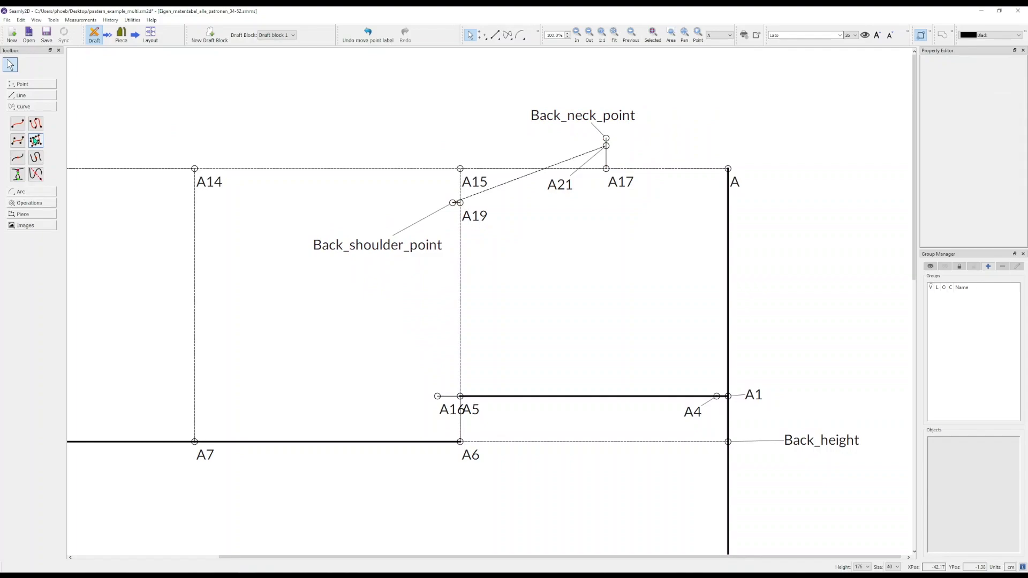
click(452, 202)
click(605, 138)
drag(505, 182, 526, 177)
drag(614, 136, 573, 161)
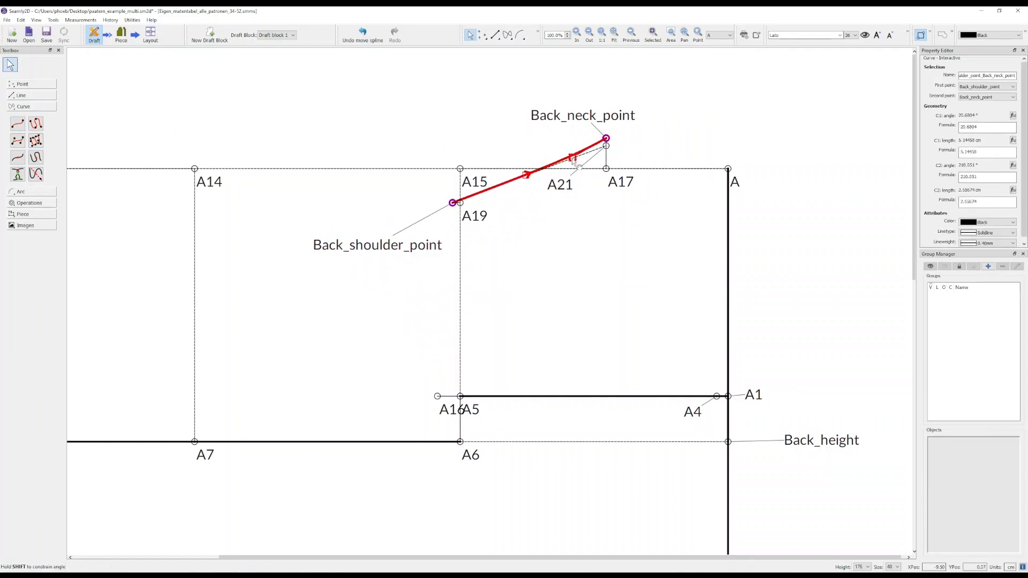
click(368, 121)
- Draw an interactive curve from Back_neck_point to A, shaping it into a concave back neckline that meets A horizontally
click(17, 124)
click(607, 138)
click(739, 177)
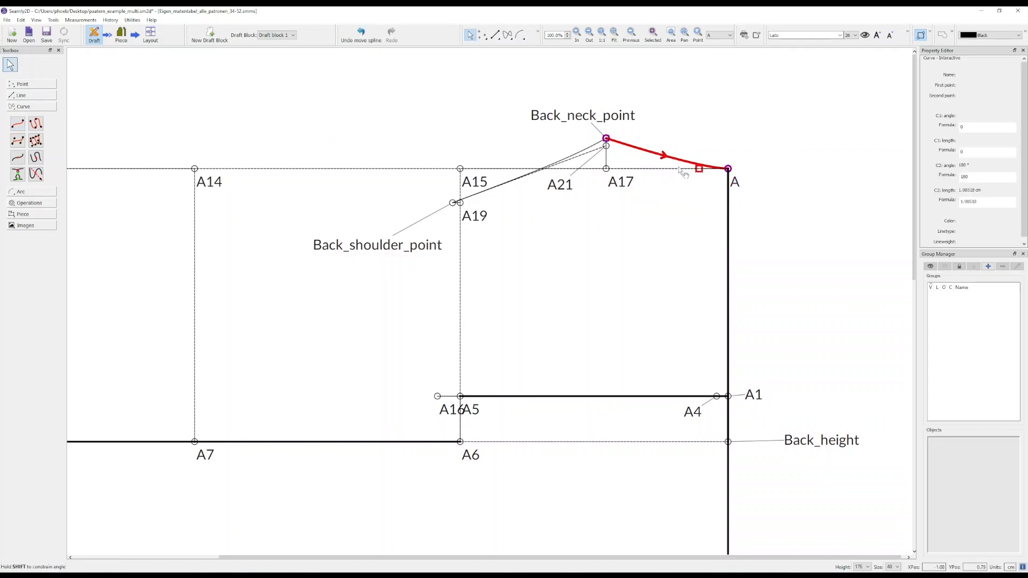
drag(696, 170, 663, 172)
click(571, 260)
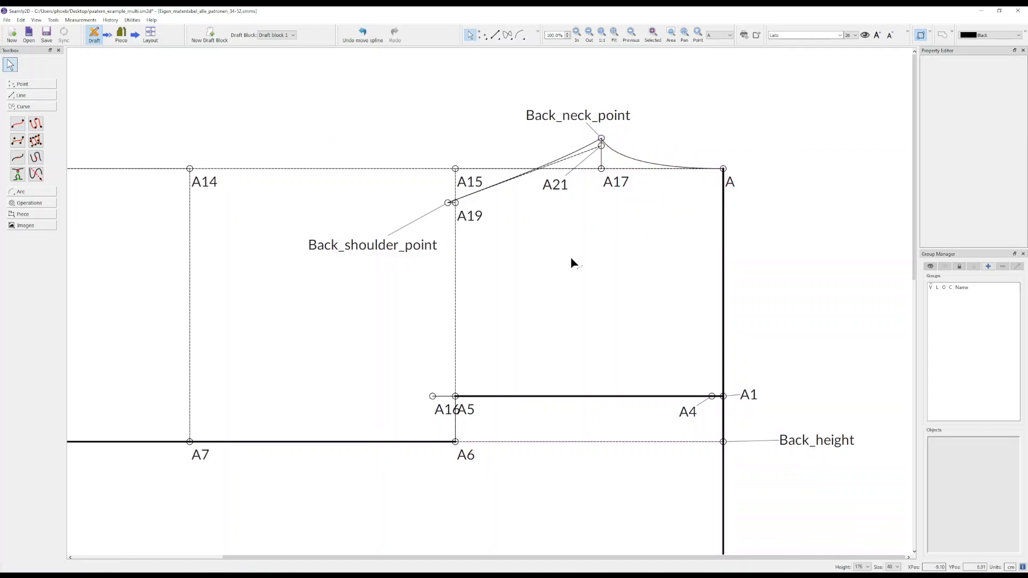
- Hide the point names A19, A21 and A17, and move the Back_shoulder_point label above A15
scroll(562, 263, down, 3)
drag(450, 254, 445, 213)
drag(500, 236, 516, 235)
right_click(519, 235)
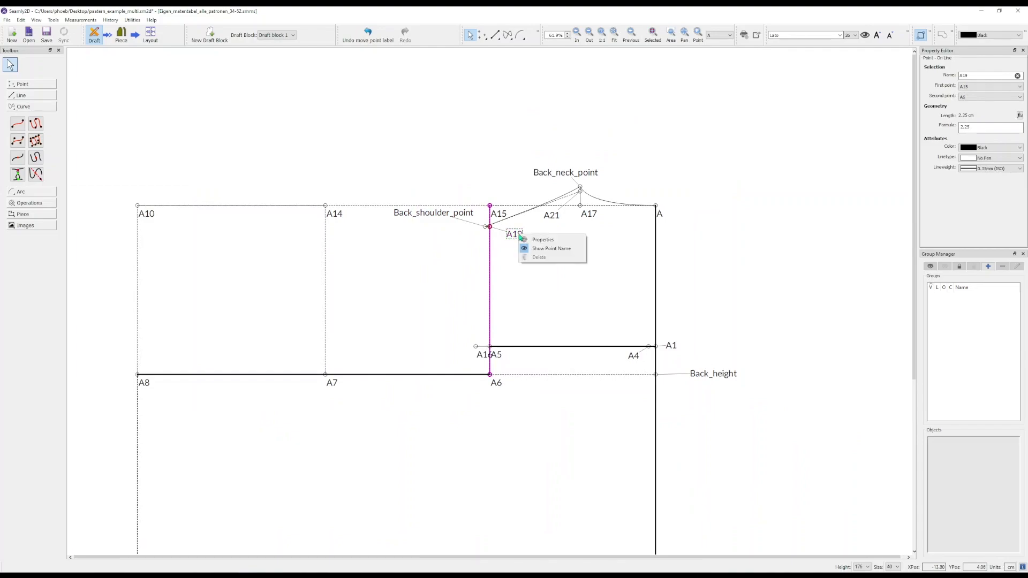
click(545, 243)
right_click(553, 213)
click(576, 224)
right_click(592, 212)
click(621, 223)
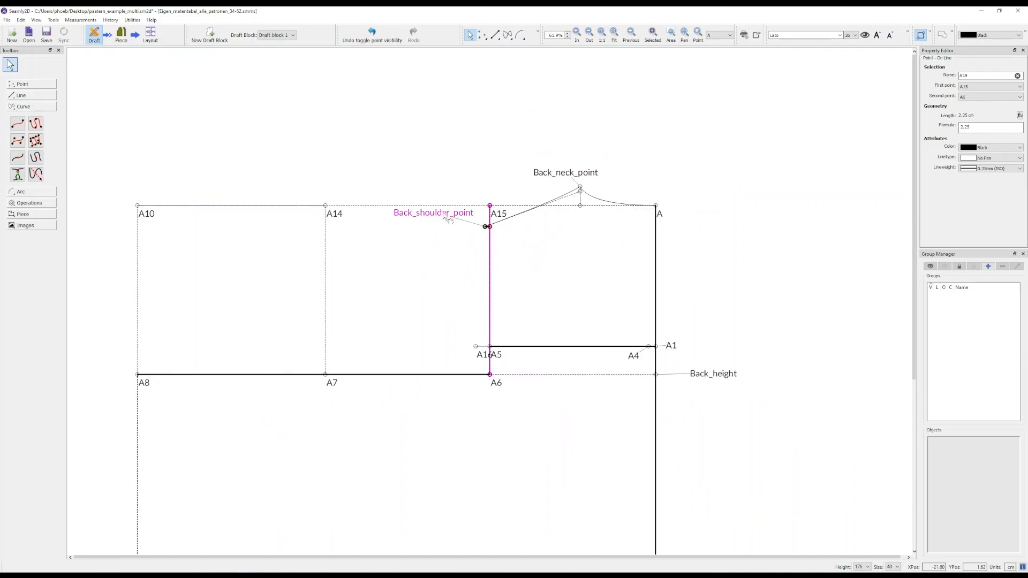
drag(434, 213, 488, 186)
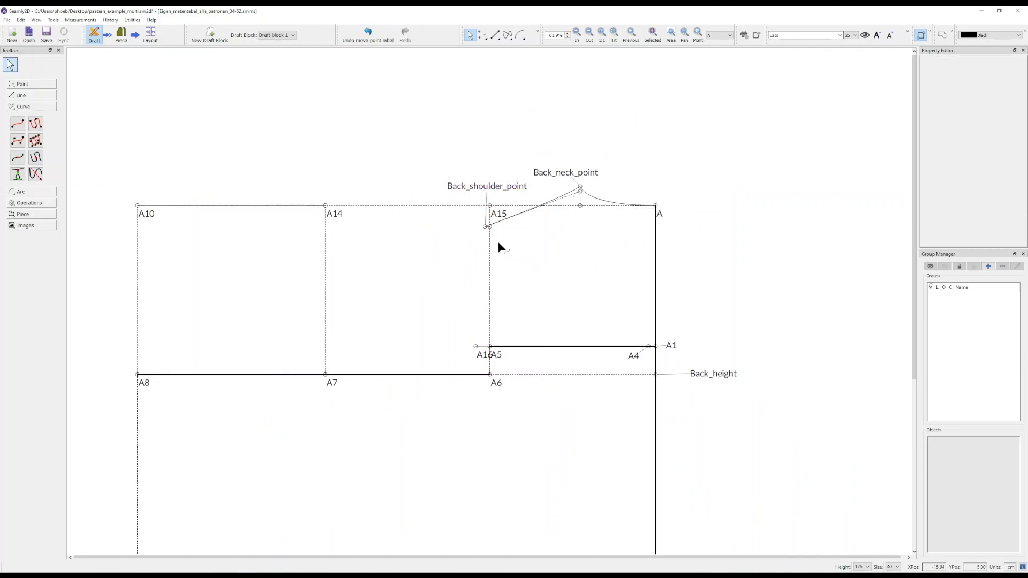
- Create an intersect XY point vertically below Back_neck_point at the height of Back_waist
scroll(503, 245, down, 2)
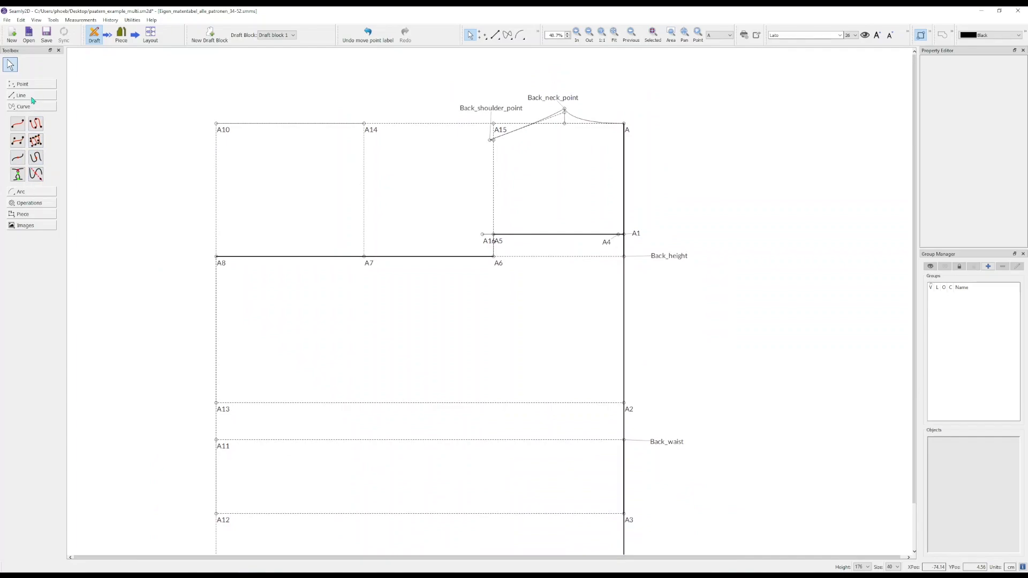
click(30, 84)
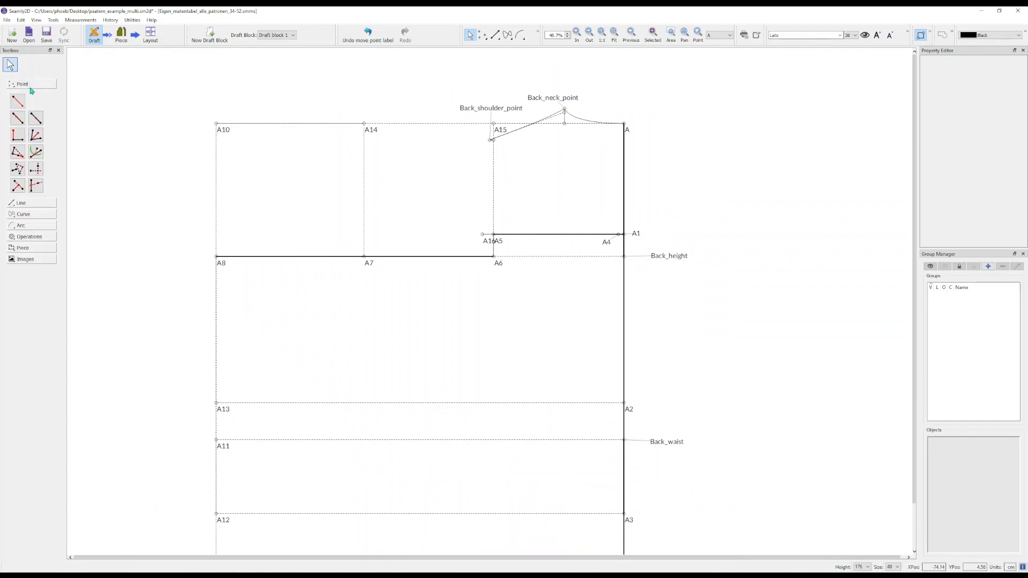
click(35, 168)
click(570, 101)
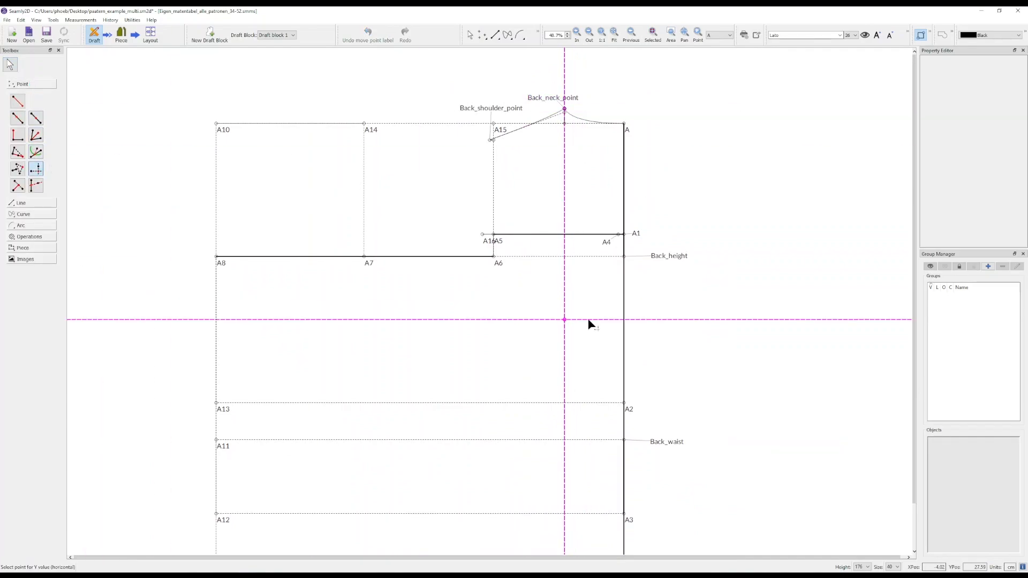
click(674, 443)
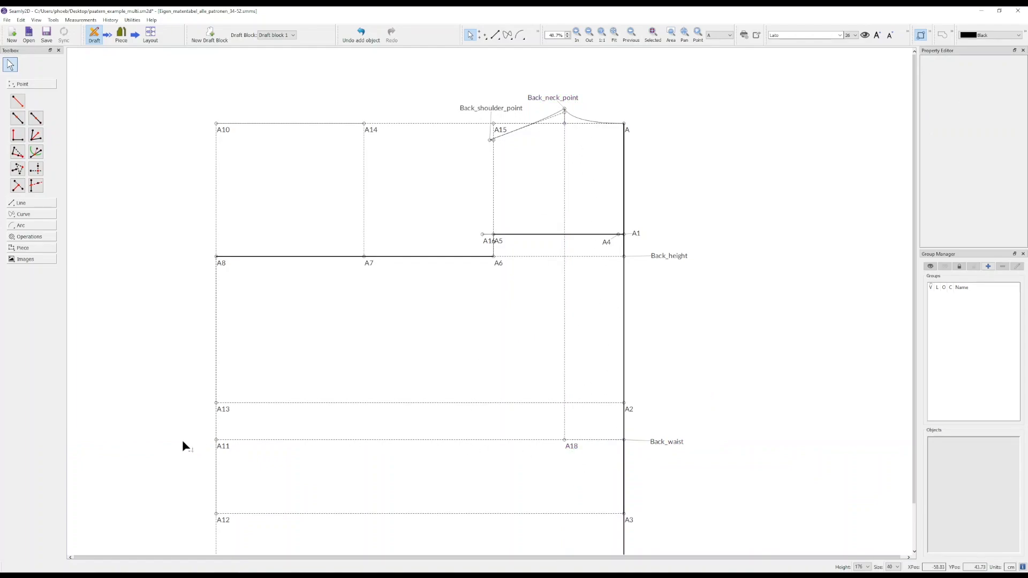
- Create a length-and-angle point from A11 at 90° with the length formula Line_Back_neck_point_A18+2
click(18, 101)
click(218, 438)
click(220, 191)
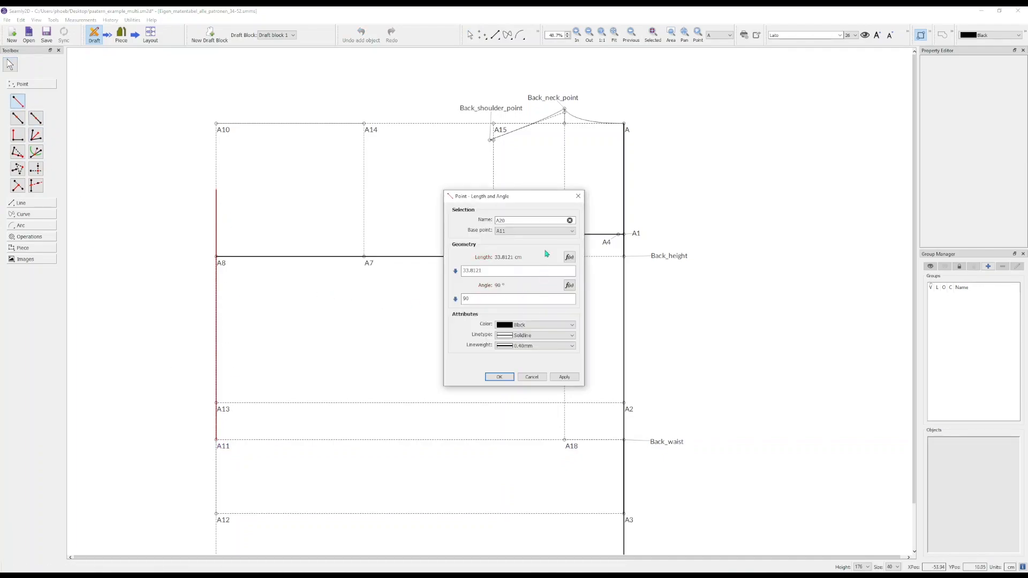
click(569, 258)
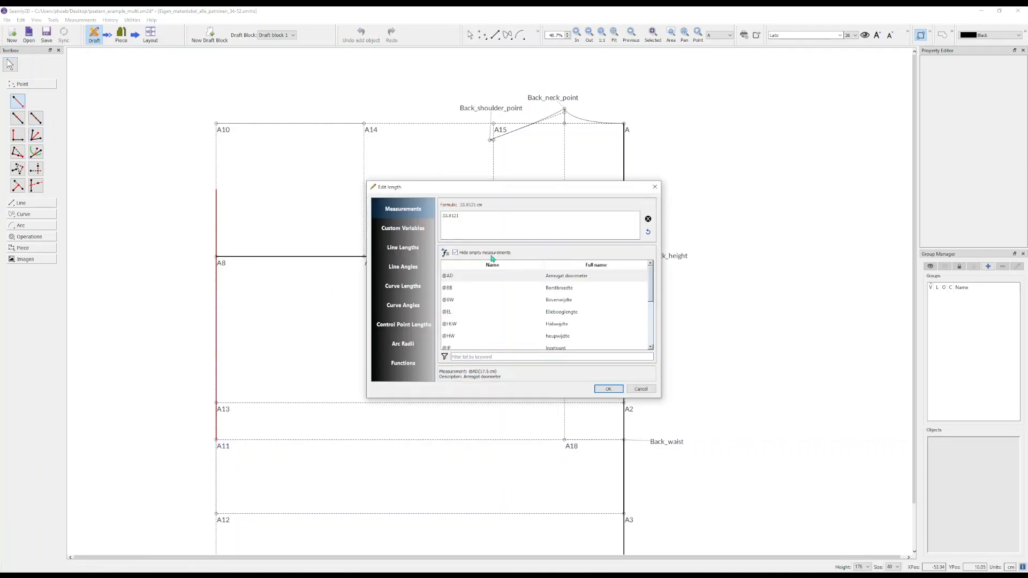
click(403, 248)
click(481, 360)
text(a18)
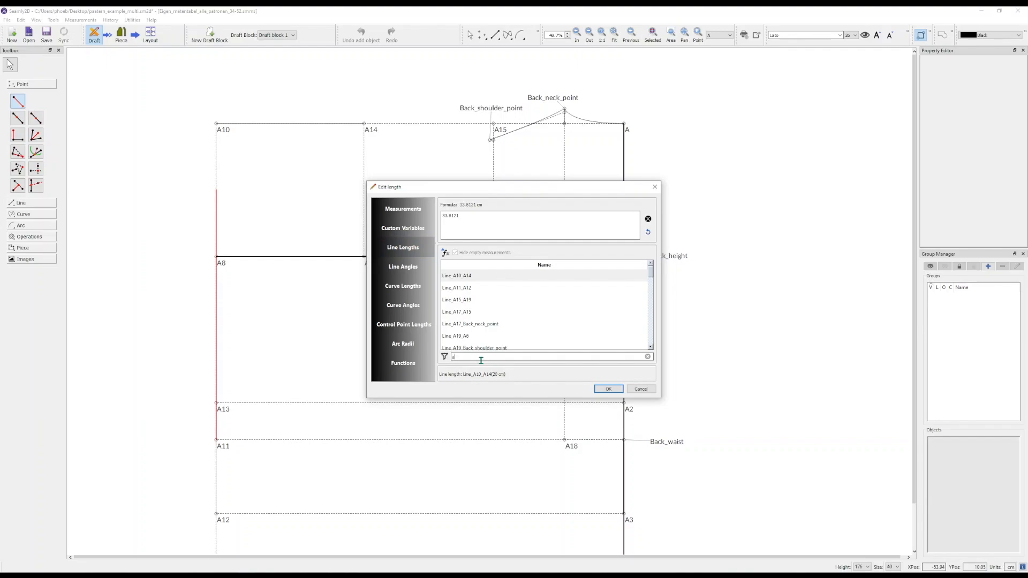
triple_click(478, 225)
key(BackSpace)
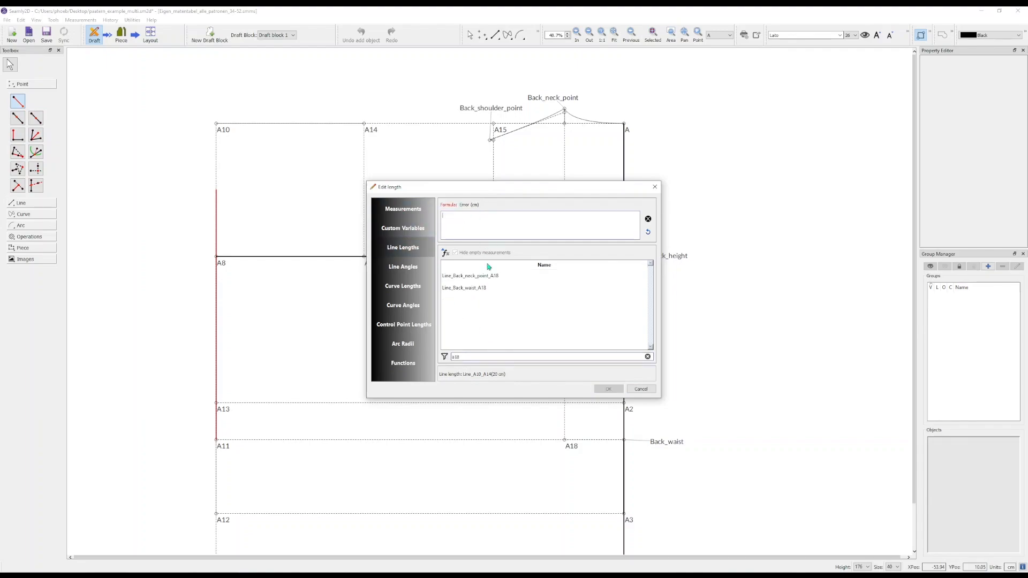
double_click(513, 278)
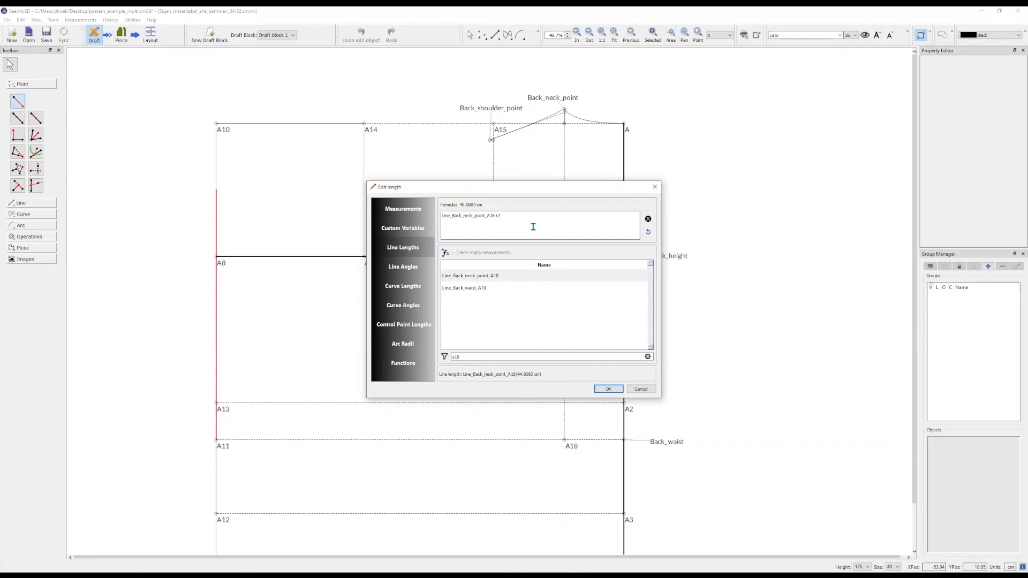
click(609, 389)
click(499, 379)
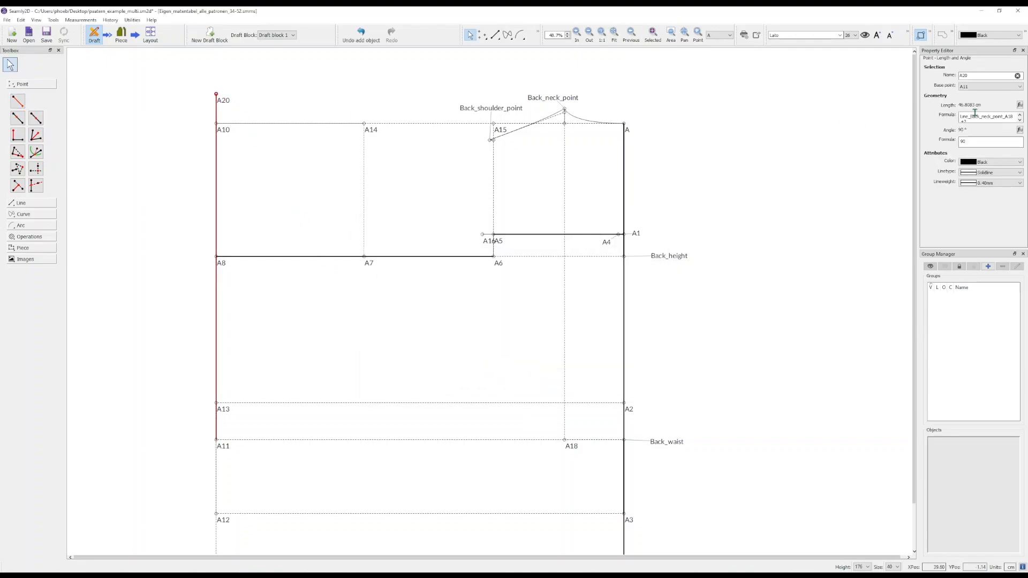
- Rename point A20 above A10 as Front_neck and move its label outside the front edge of the draft
click(224, 101)
double_click(985, 74)
key(Return)
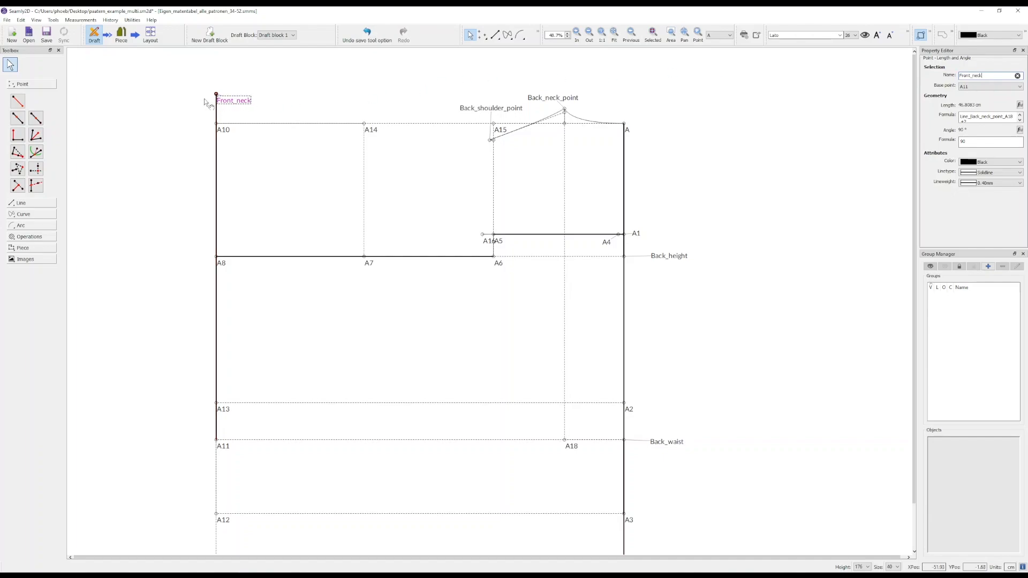
drag(235, 100, 183, 92)
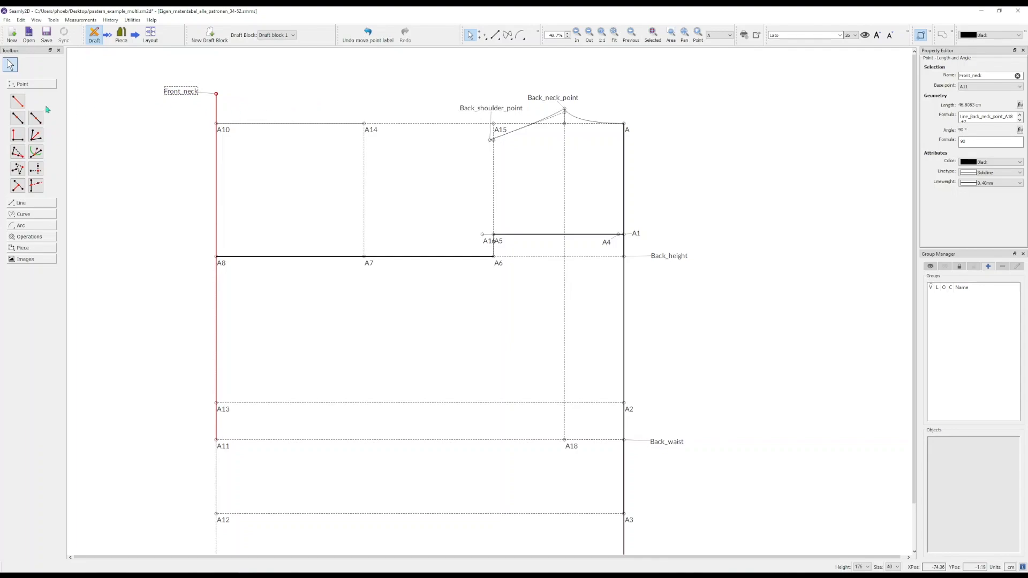
click(18, 101)
shift+click(282, 96)
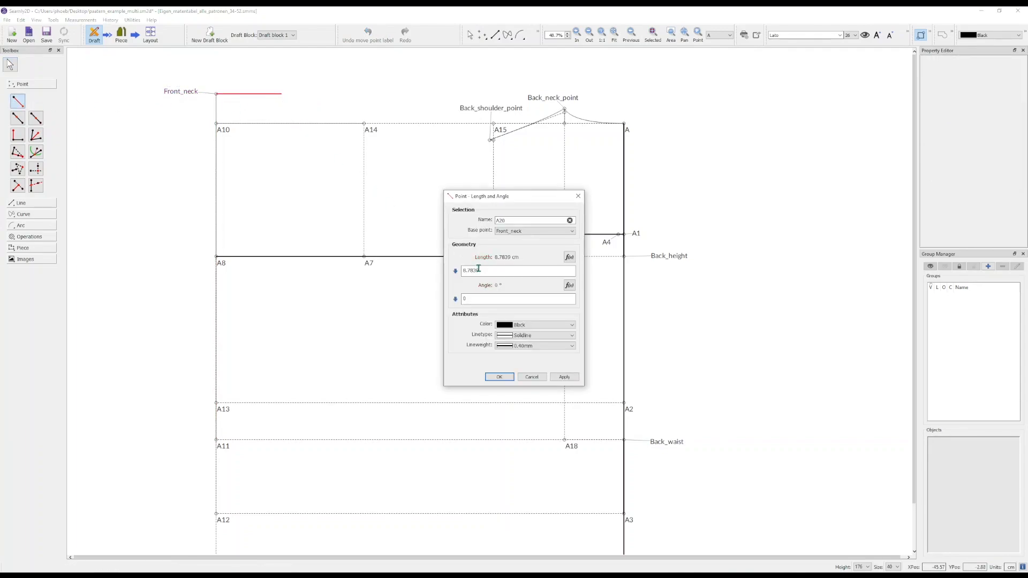
drag(481, 270, 452, 283)
text((@HLW/6)+2)
click(499, 377)
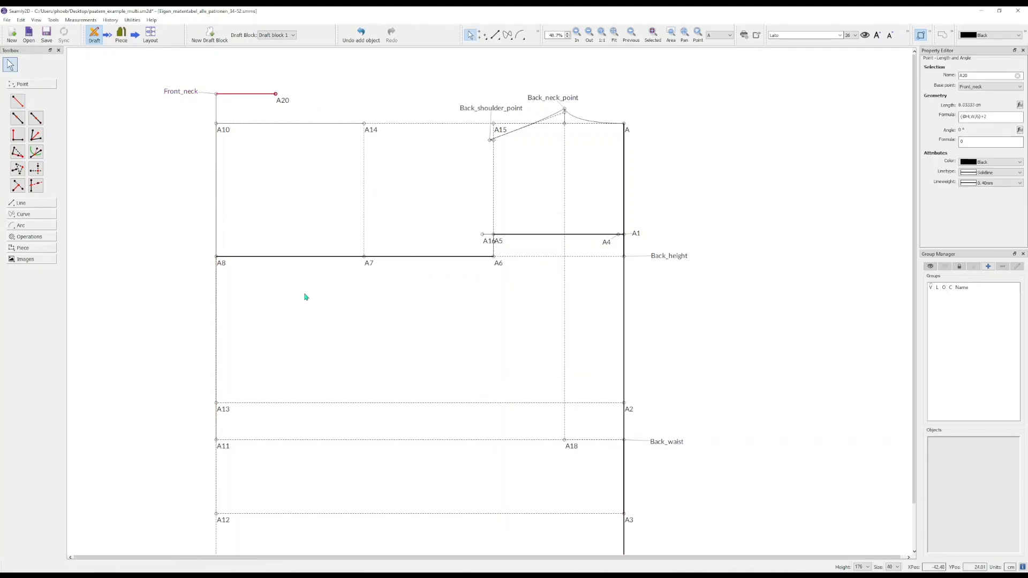
click(18, 118)
click(182, 92)
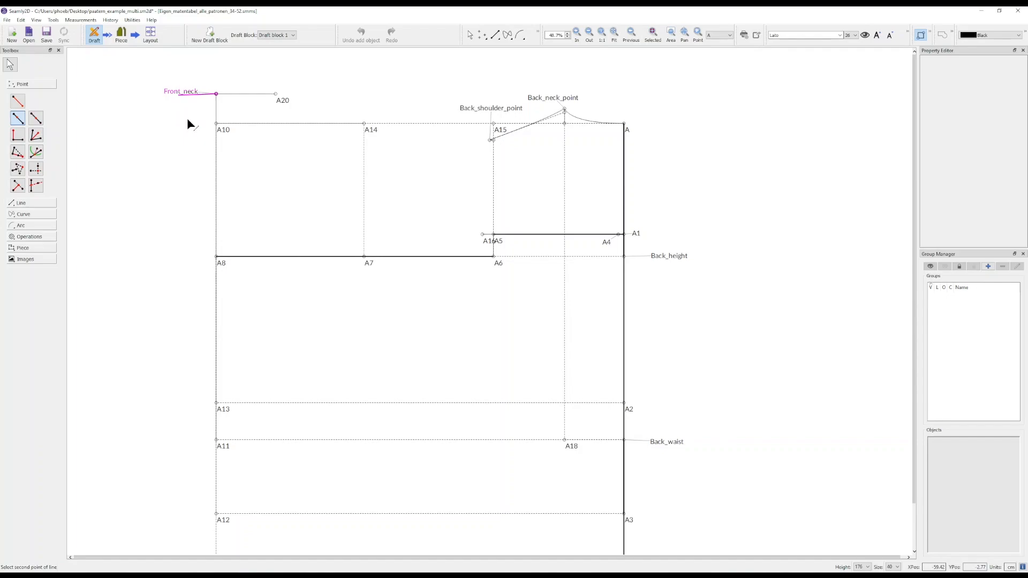
click(216, 256)
text((@HLW/6)+2)
click(501, 377)
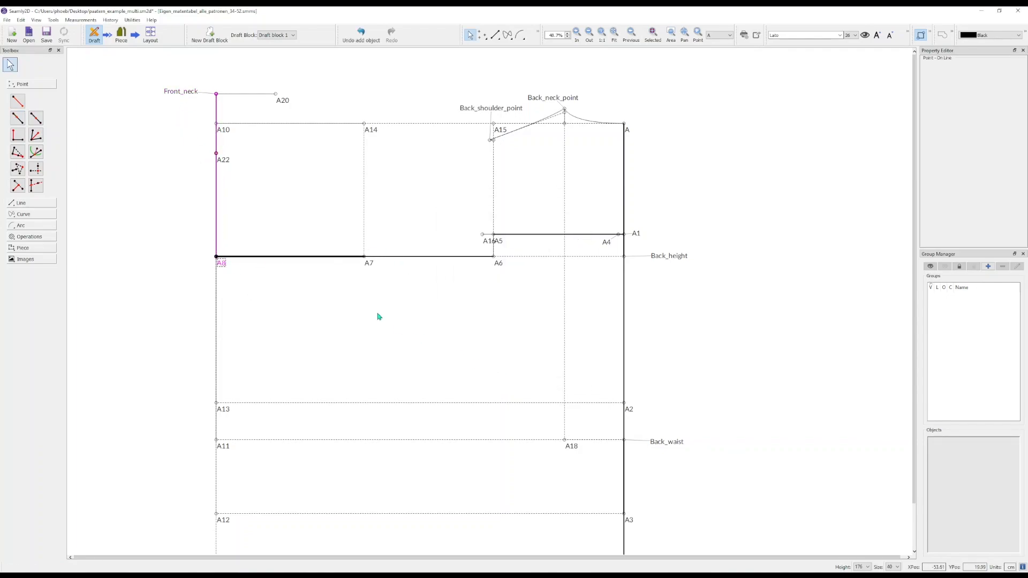
- Draw a straight line from A22 to A20 across the front neck corner
ctrl+scroll(202, 102, up, 4)
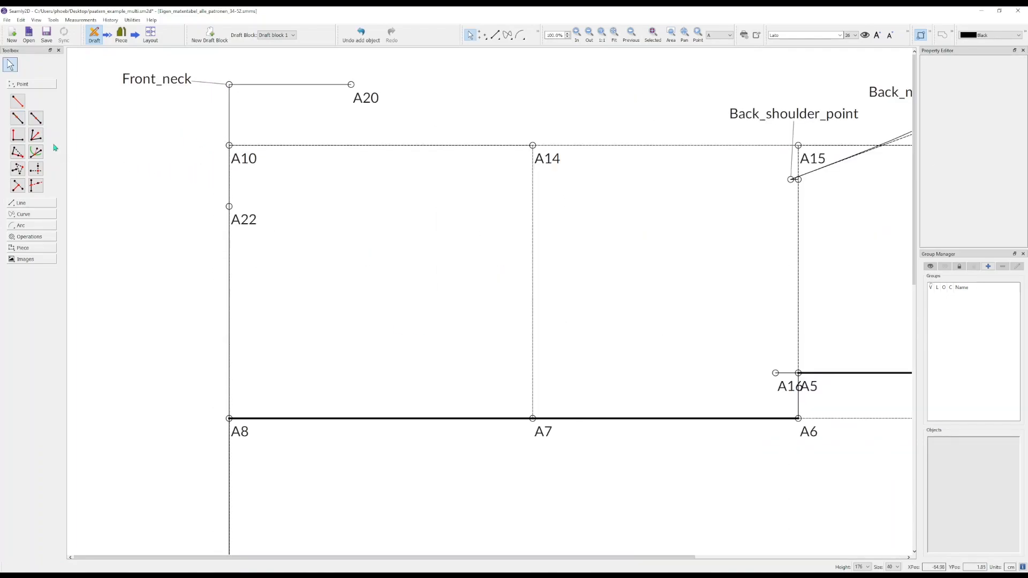
click(246, 222)
click(360, 98)
- Create a midpoint on the line from A22 to A20 with the length formula CurrentLength/2
click(38, 85)
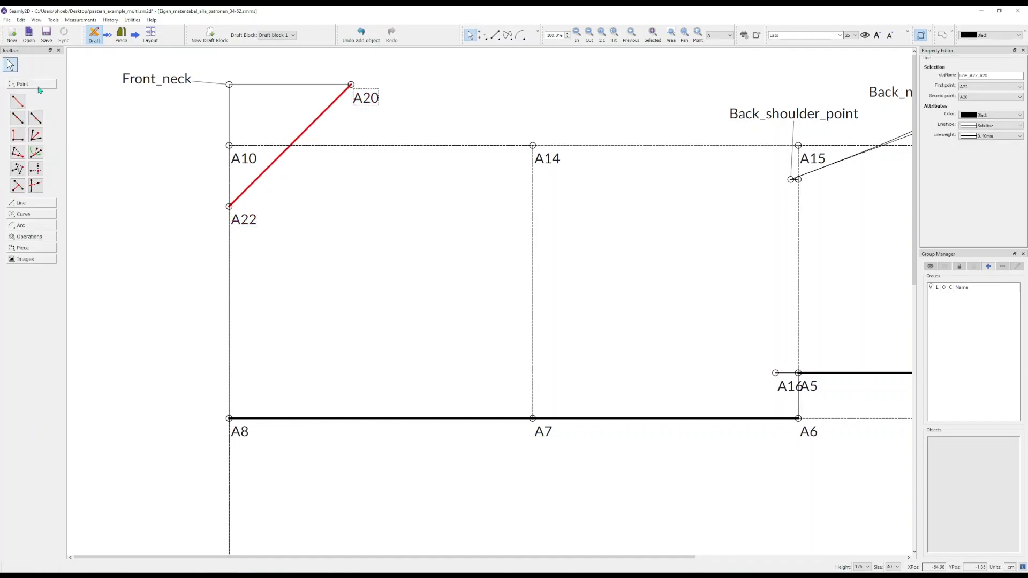
click(36, 118)
click(229, 206)
click(350, 85)
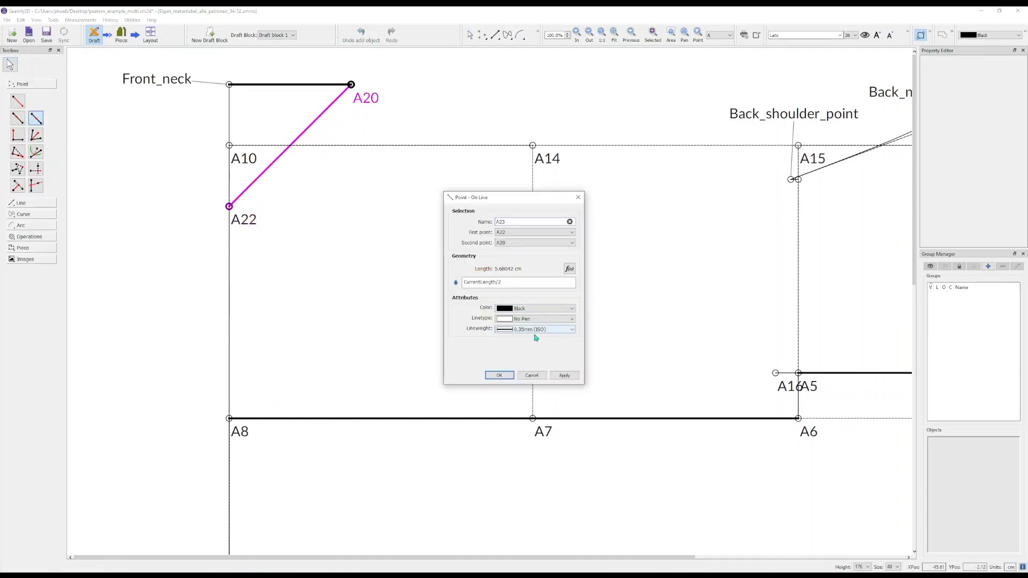
click(503, 376)
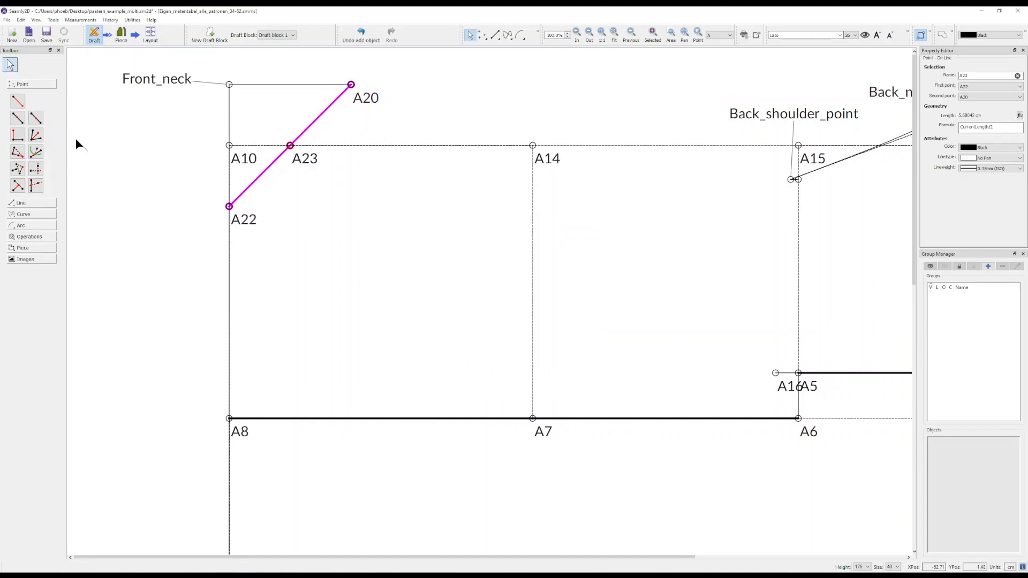
- Create a perpendicular point 1 cm from A23, using A22 as the second point of the reference line
click(18, 135)
click(306, 160)
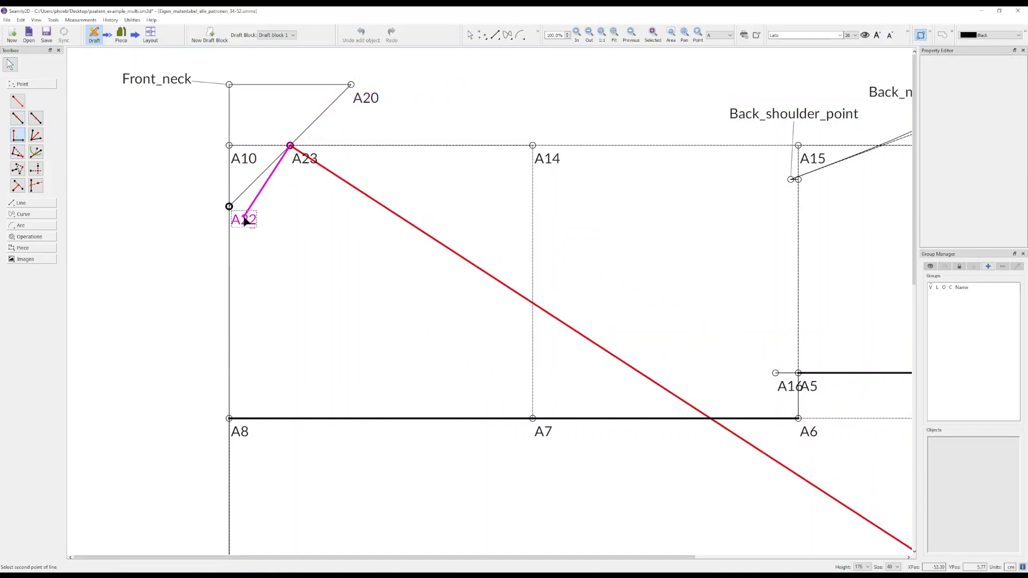
click(229, 206)
text(1)
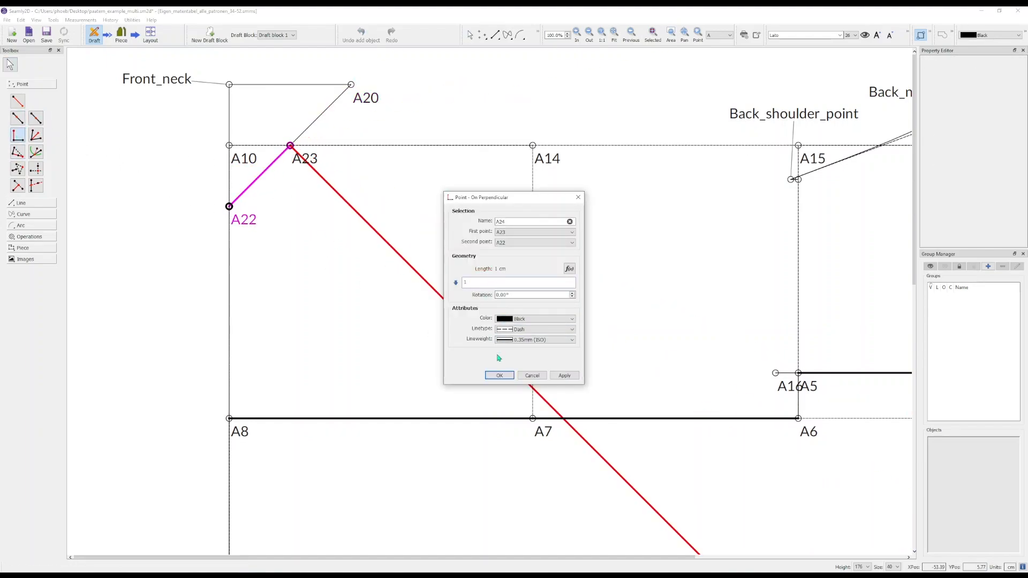
click(500, 376)
- Move the A23 and A10 labels off the lines and hide both point names
drag(311, 157, 286, 118)
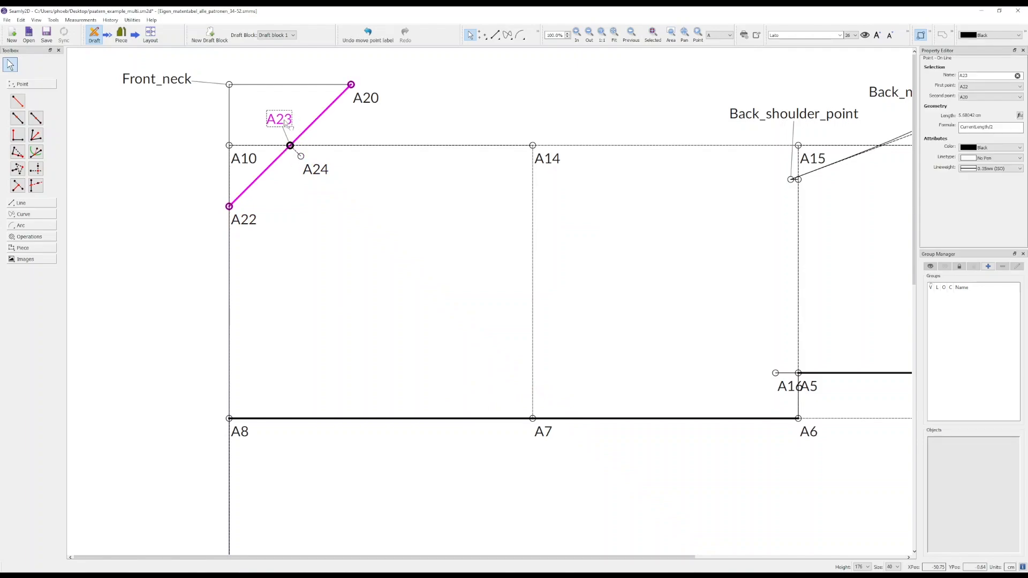
right_click(285, 118)
click(311, 137)
drag(249, 160, 205, 150)
right_click(204, 151)
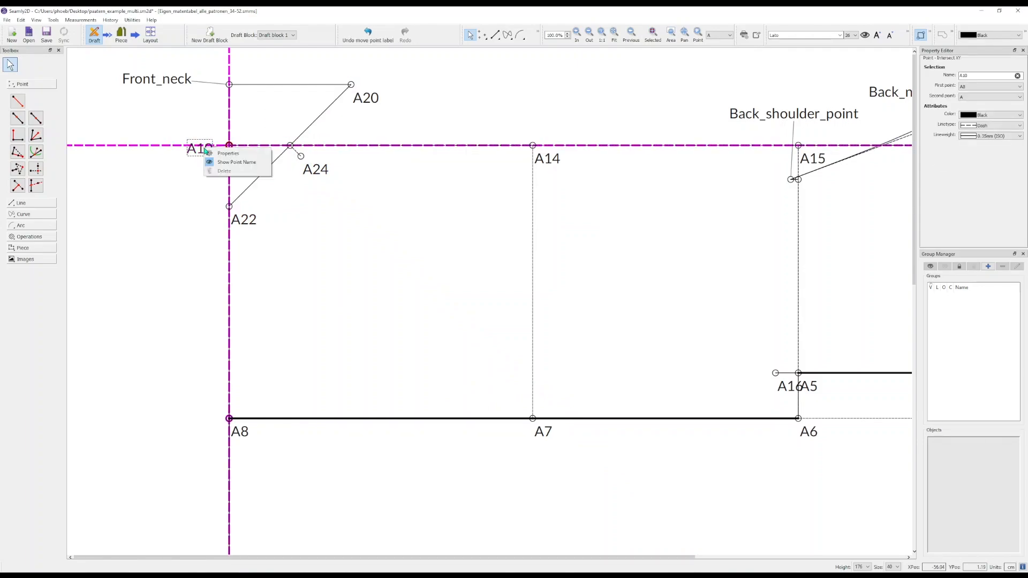
click(222, 164)
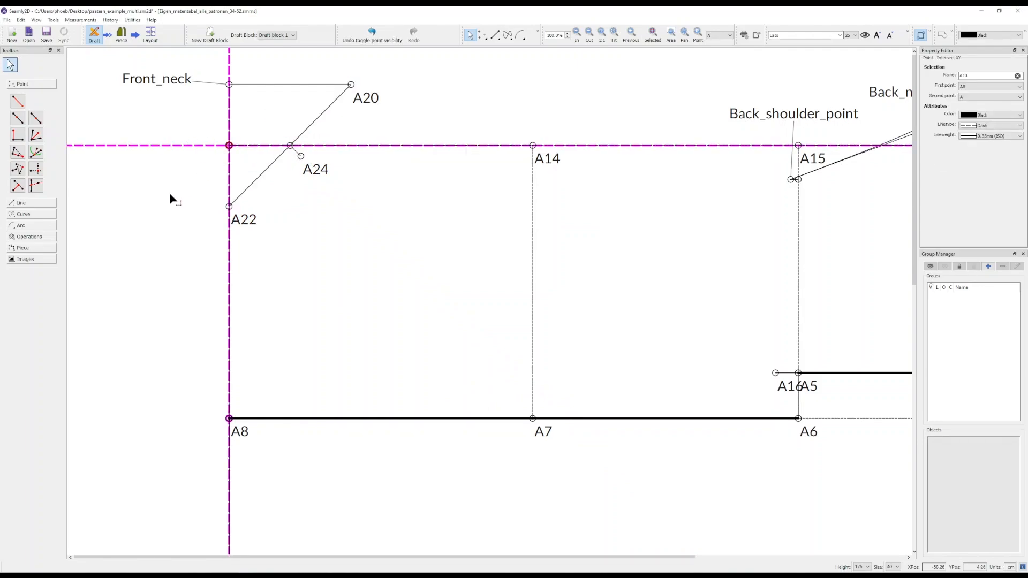
- Draw an interactive curve from A22 to A20 and adjust its handles so the front neckline passes through A24
click(25, 205)
click(23, 136)
click(18, 124)
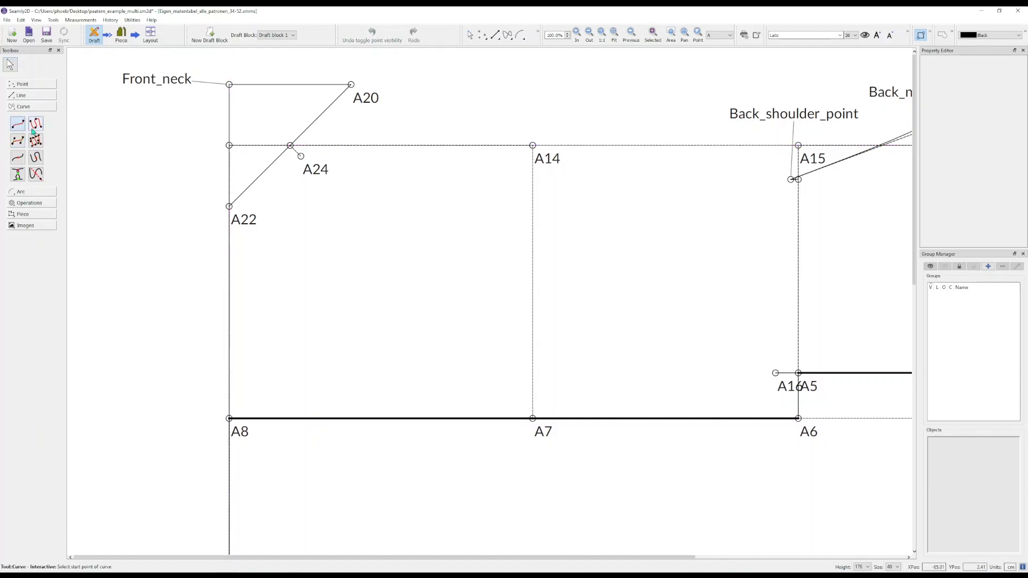
click(230, 207)
click(352, 85)
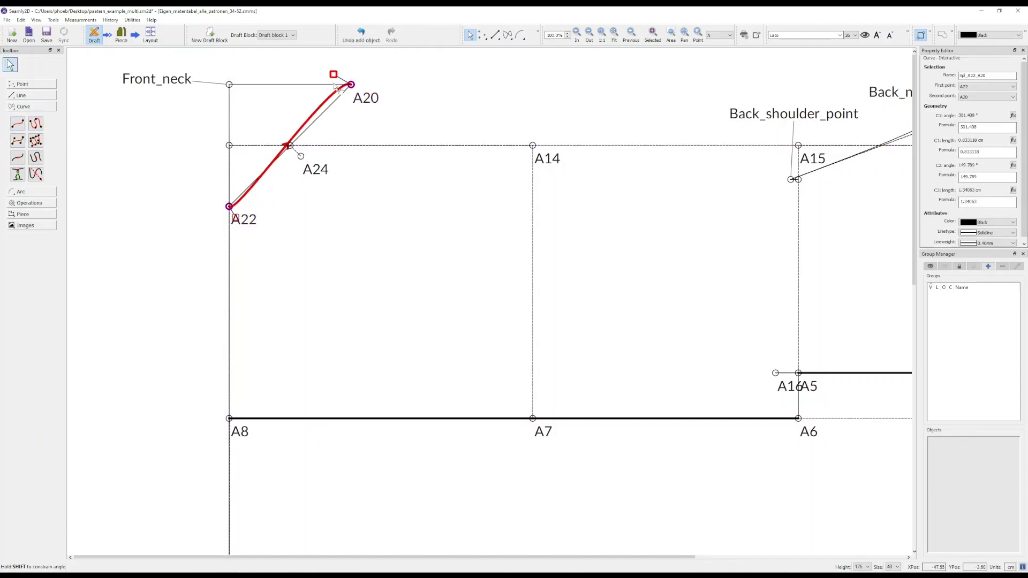
drag(335, 74, 352, 126)
drag(245, 220, 277, 194)
drag(352, 125, 352, 119)
click(388, 138)
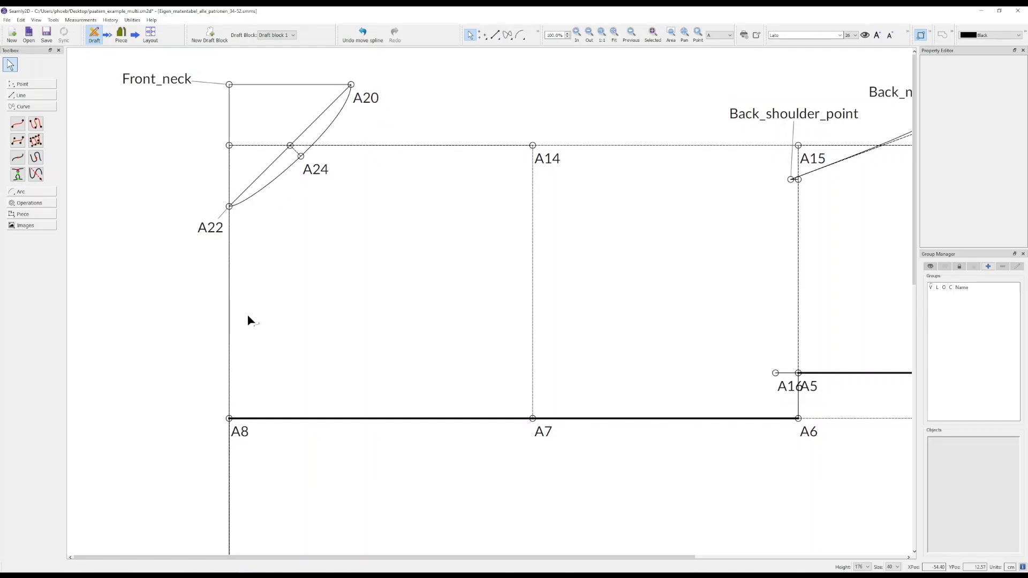
- Create a point named Bust_depth 5 cm from A8 on the line towards A13, and move its label clear of the line
scroll(448, 230, down, 5)
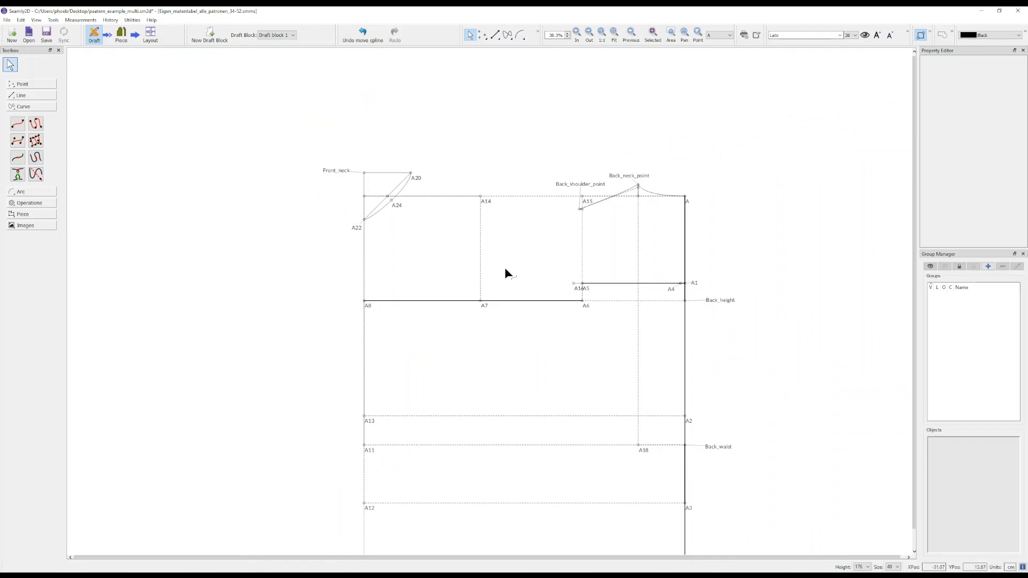
scroll(505, 269, down, 1)
scroll(562, 191, up, 1)
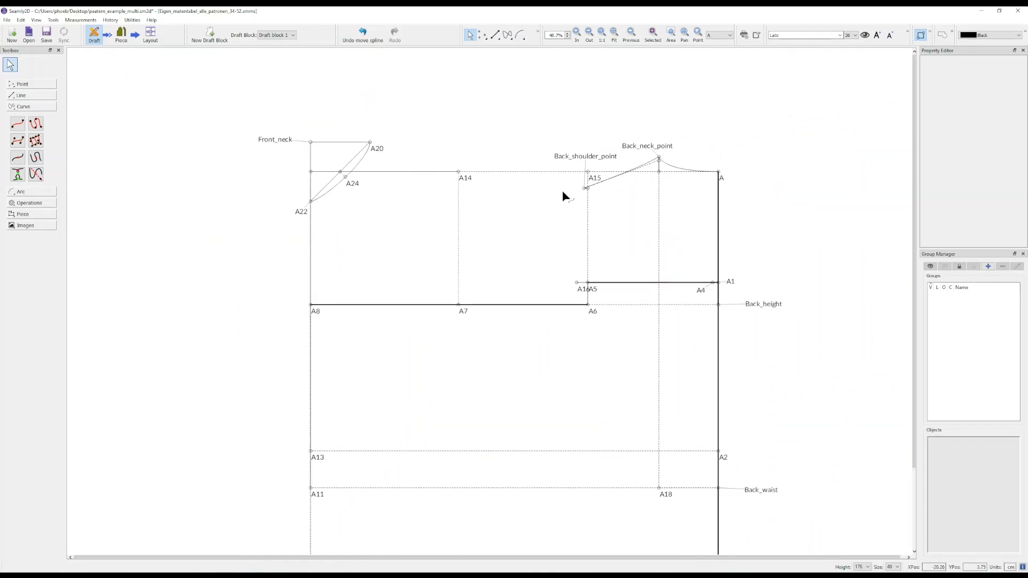
scroll(404, 195, down, 1)
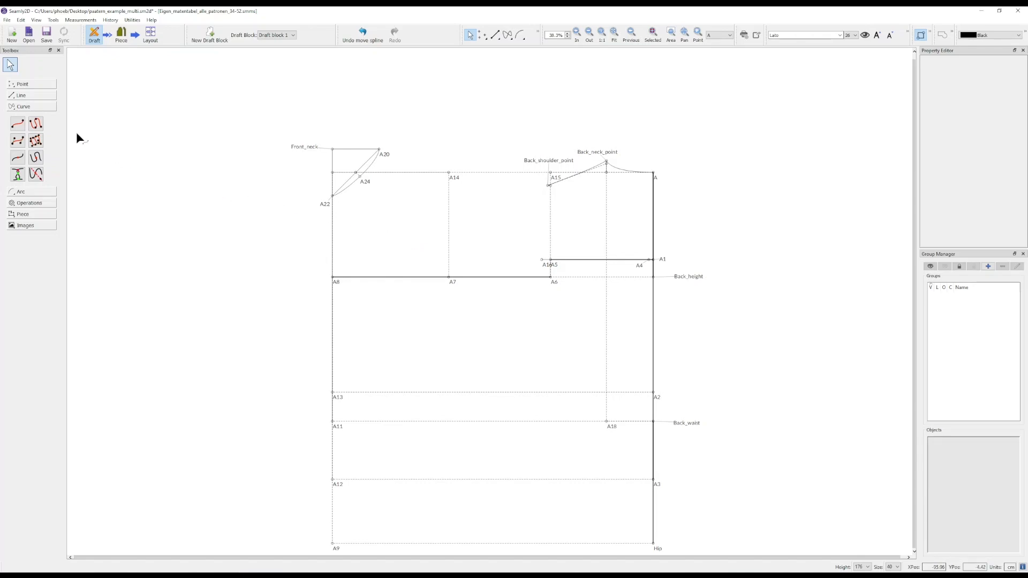
click(31, 86)
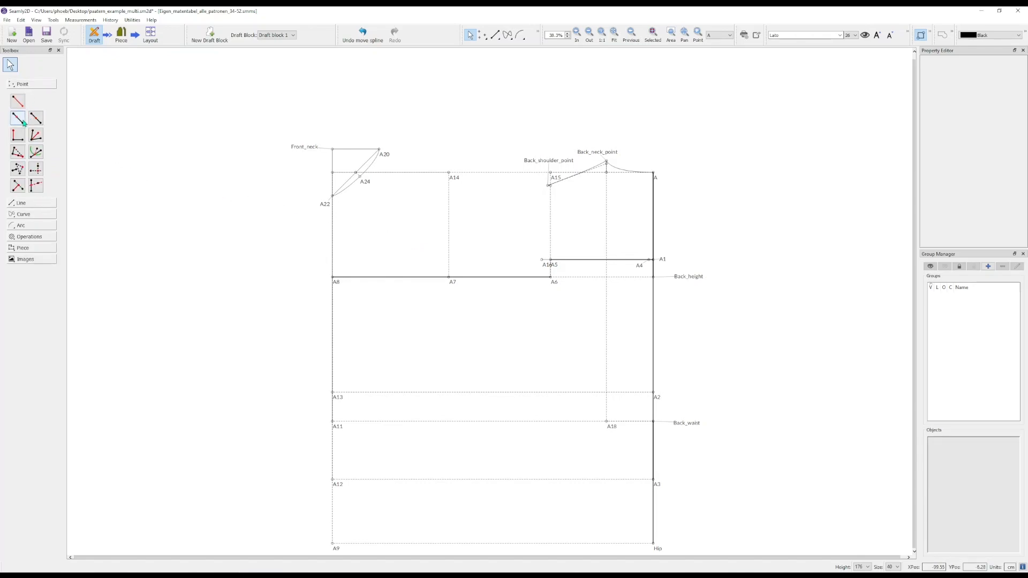
click(23, 123)
click(332, 277)
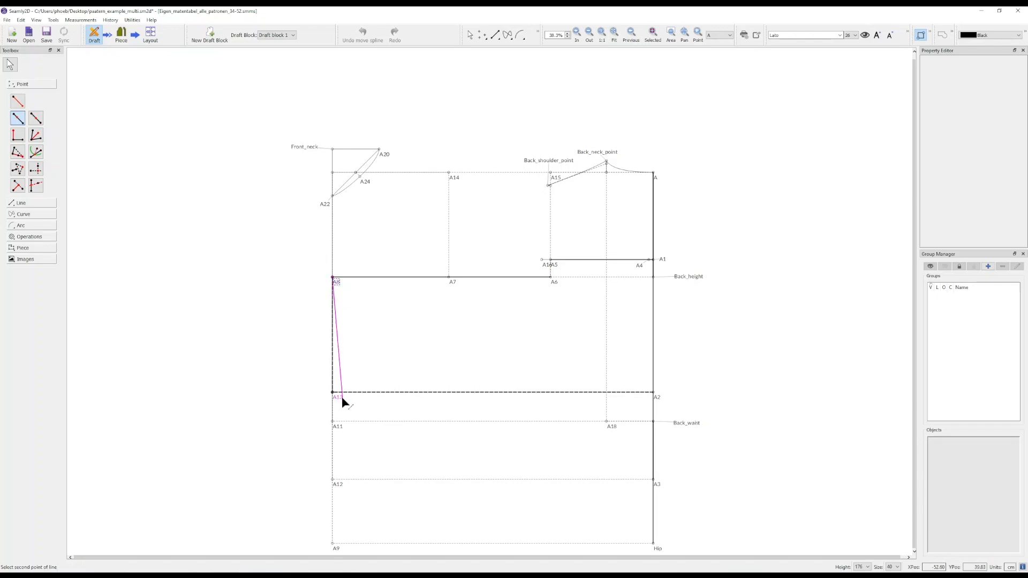
click(332, 393)
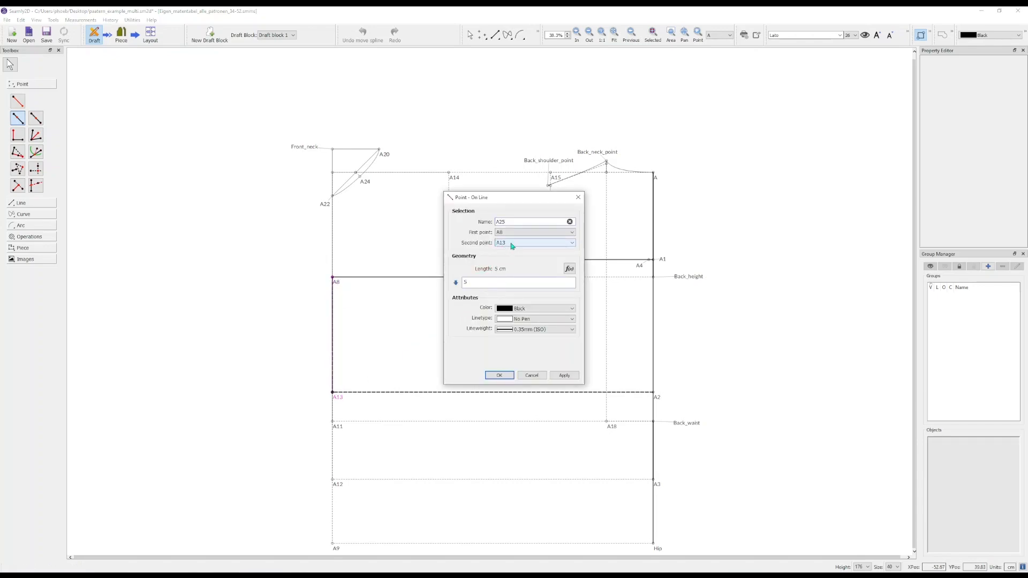
double_click(524, 220)
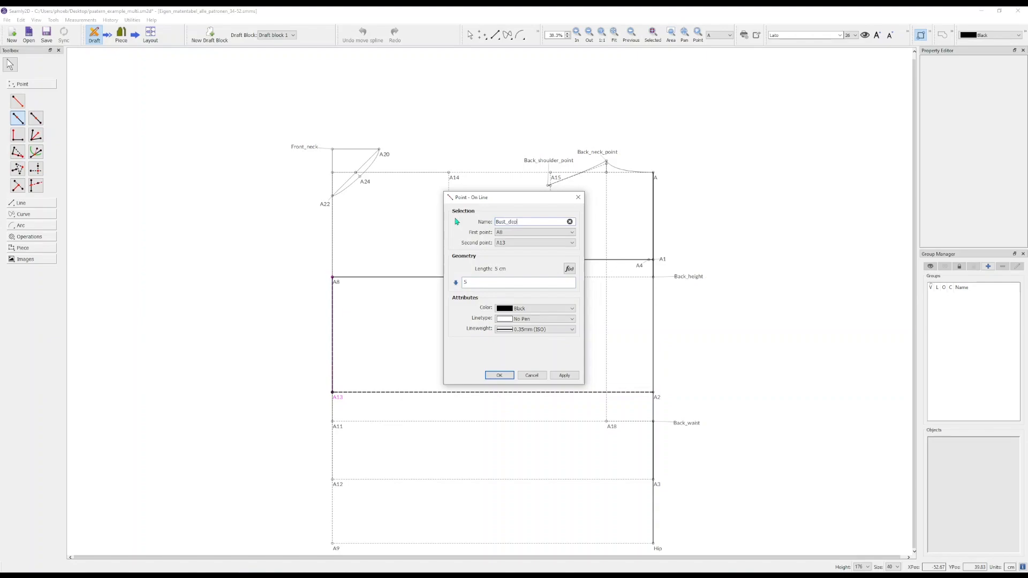
text(Bust_depth)
click(499, 374)
drag(351, 318, 300, 322)
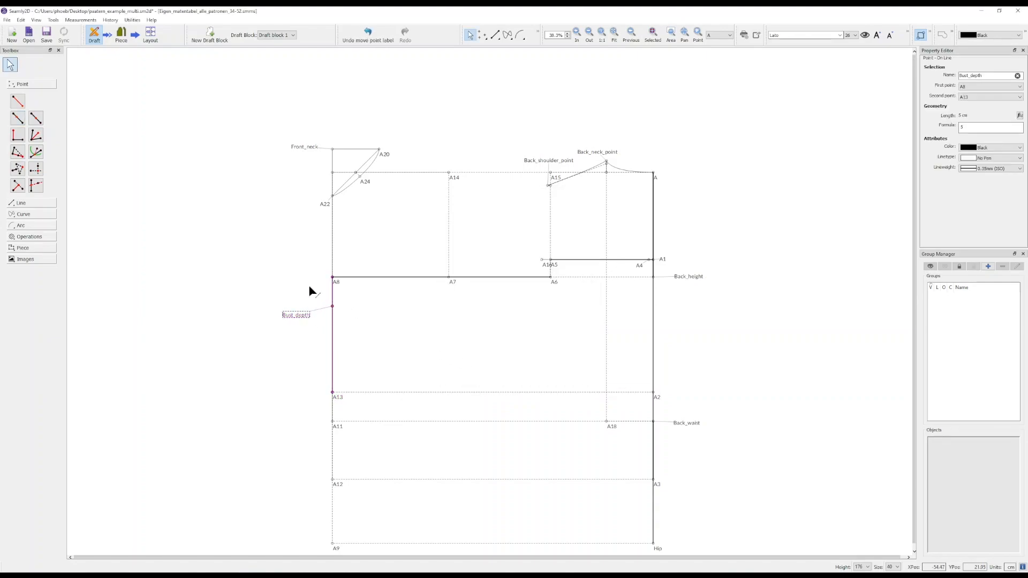
click(17, 102)
click(333, 307)
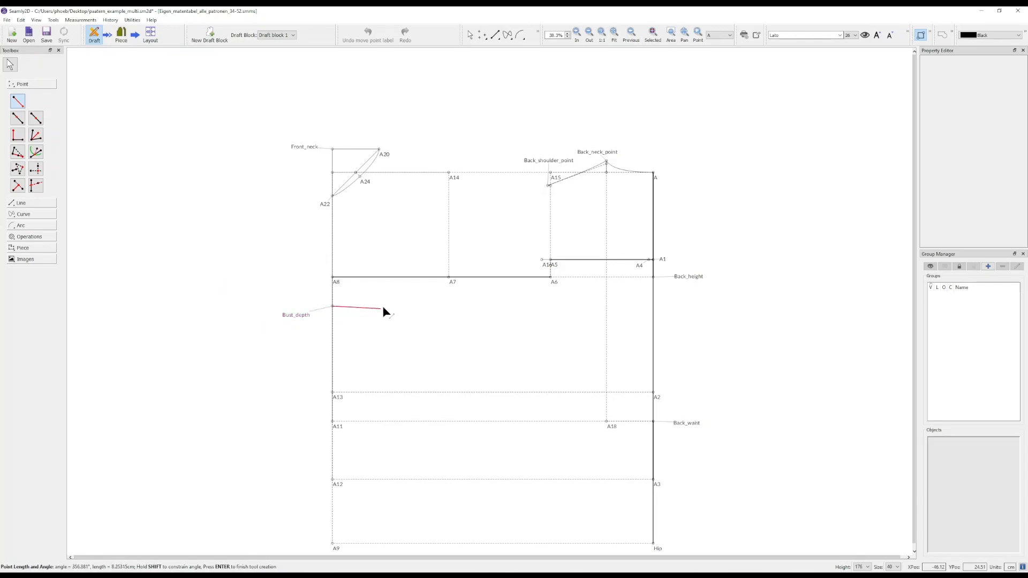
click(392, 314)
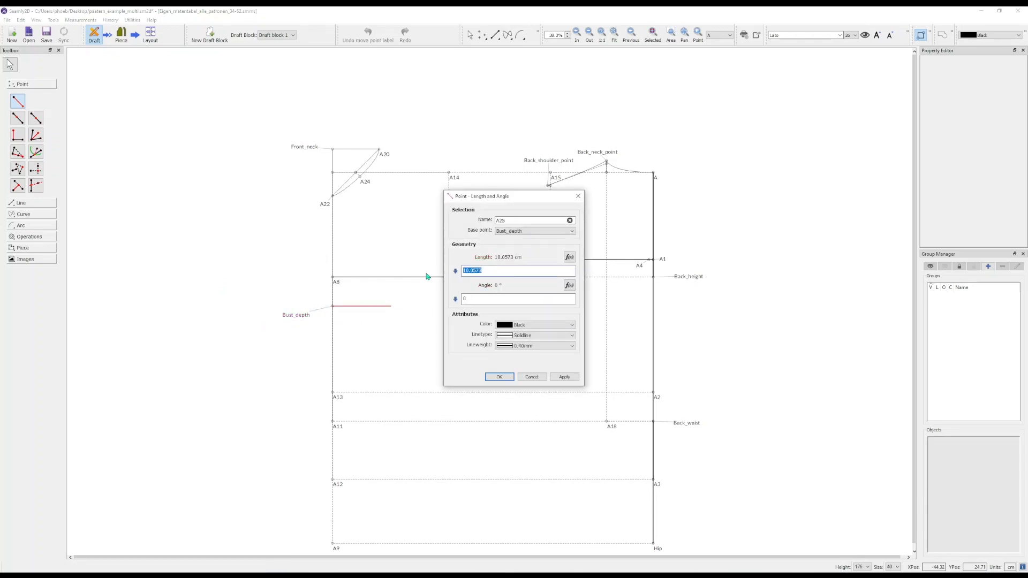
text(@BW/10)
click(498, 377)
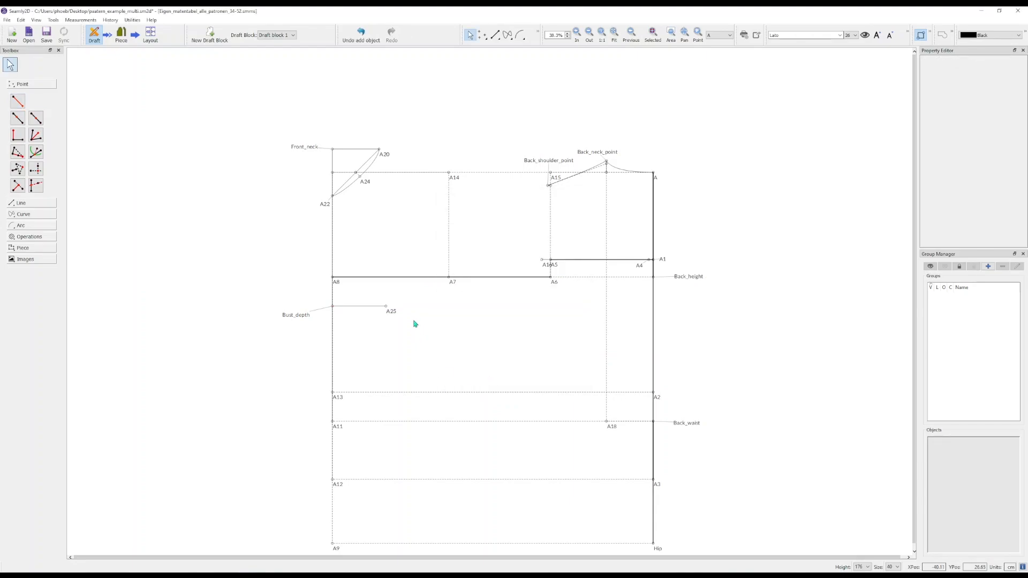
- Rename point A20 as Front_shoulder_neck_point and move its label above the neckline
ctrl+scroll(368, 169, up, 1)
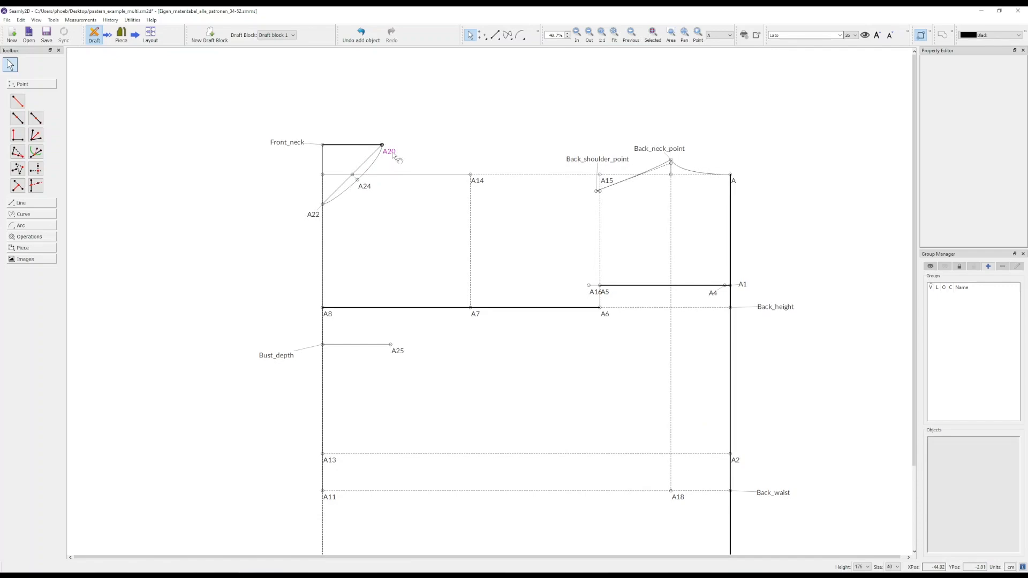
click(388, 151)
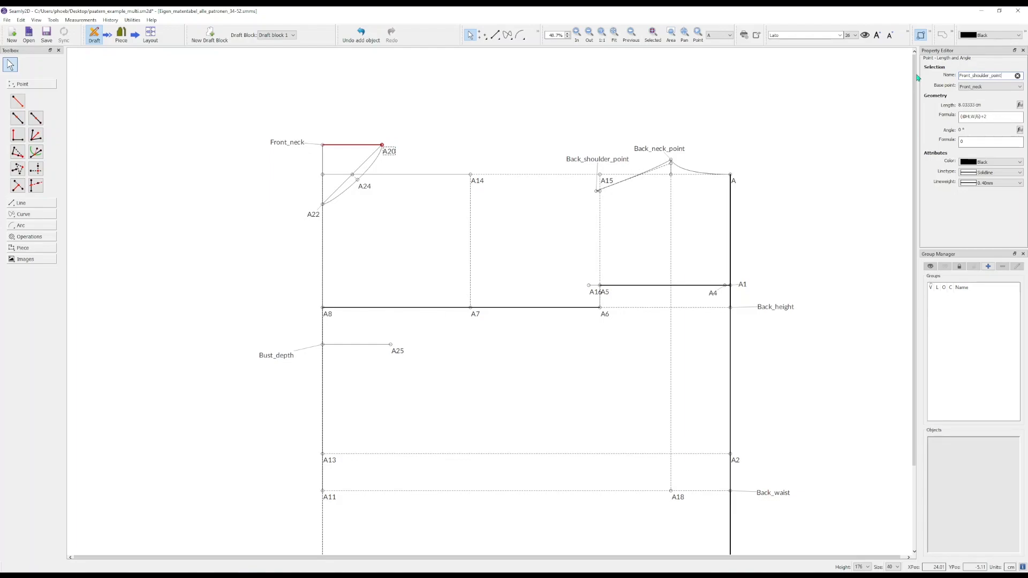
key(Return)
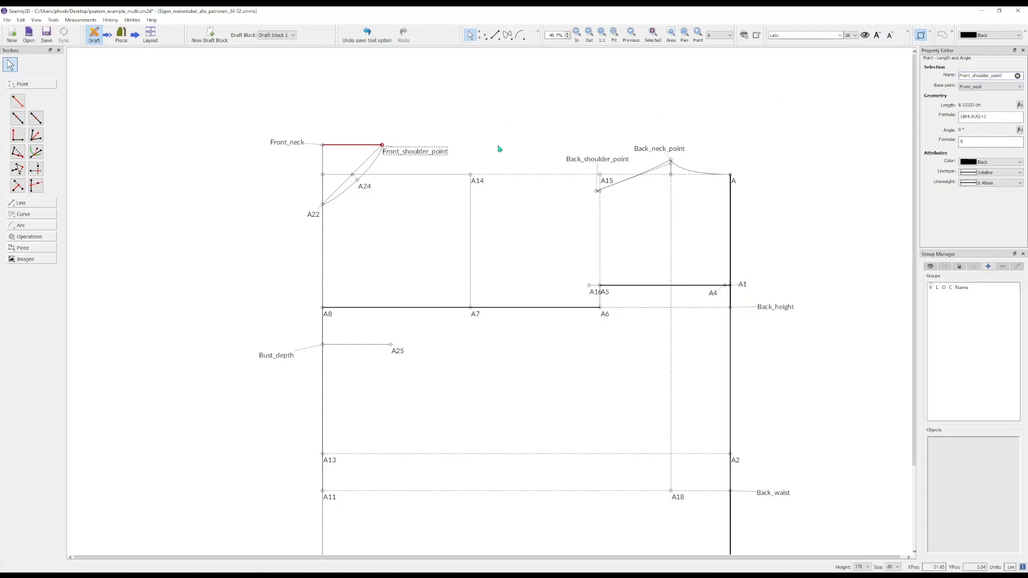
click(990, 76)
text(_neck)
key(Return)
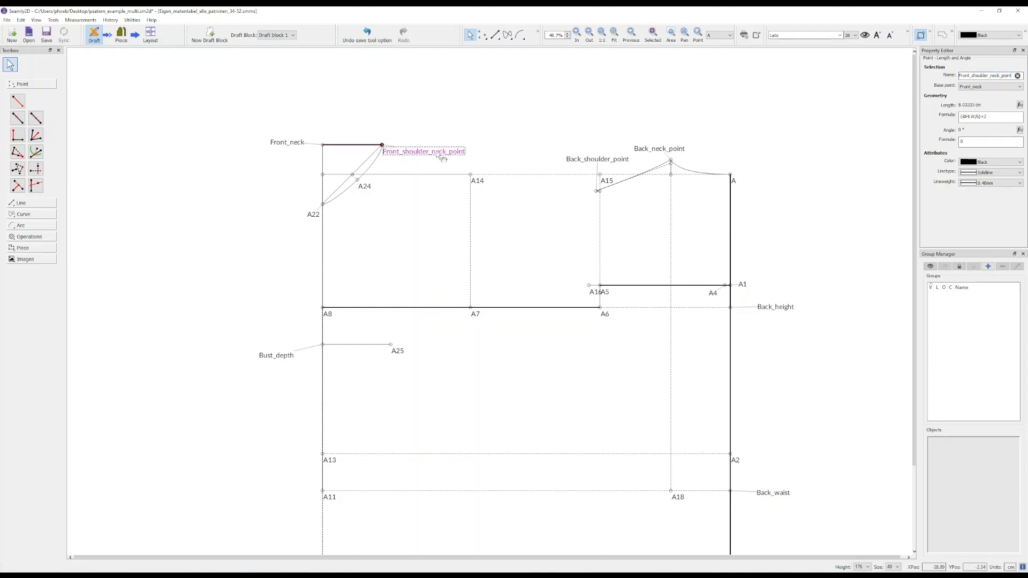
drag(437, 157, 391, 117)
- Try to rename Back_neck_point as Back_shoulder_neck_point
click(670, 150)
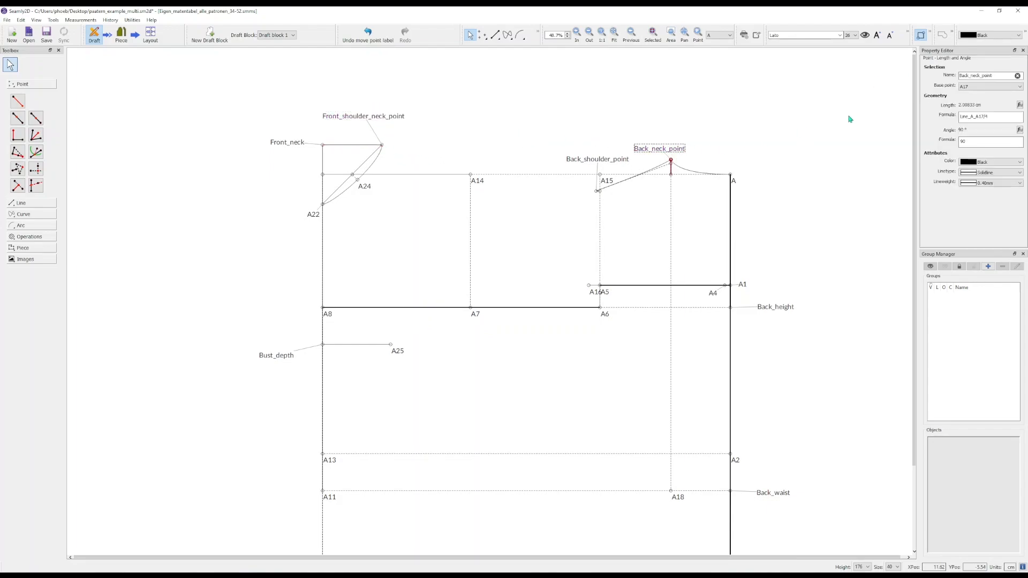
text(shoulder_)
key(Return)
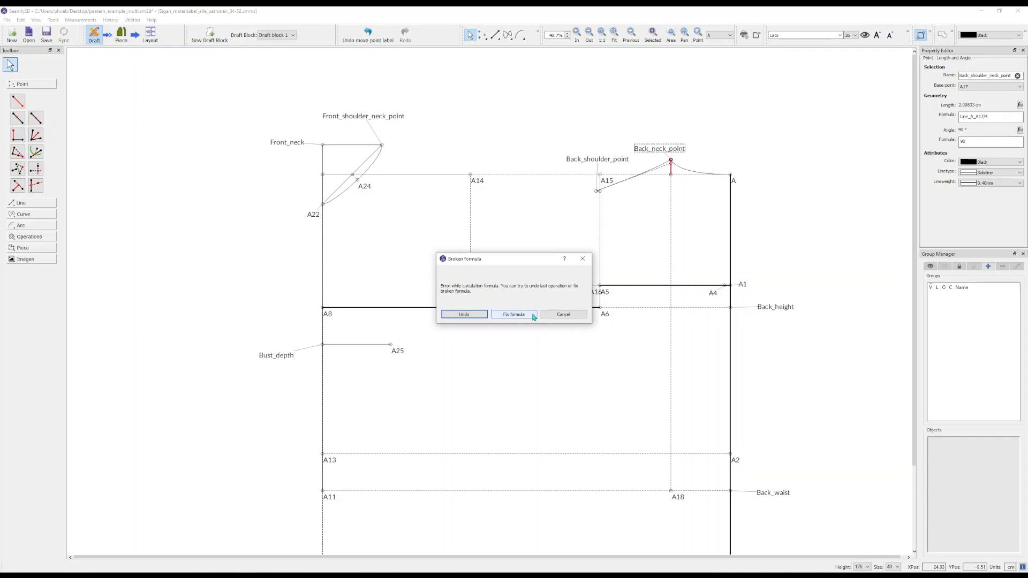
click(562, 318)
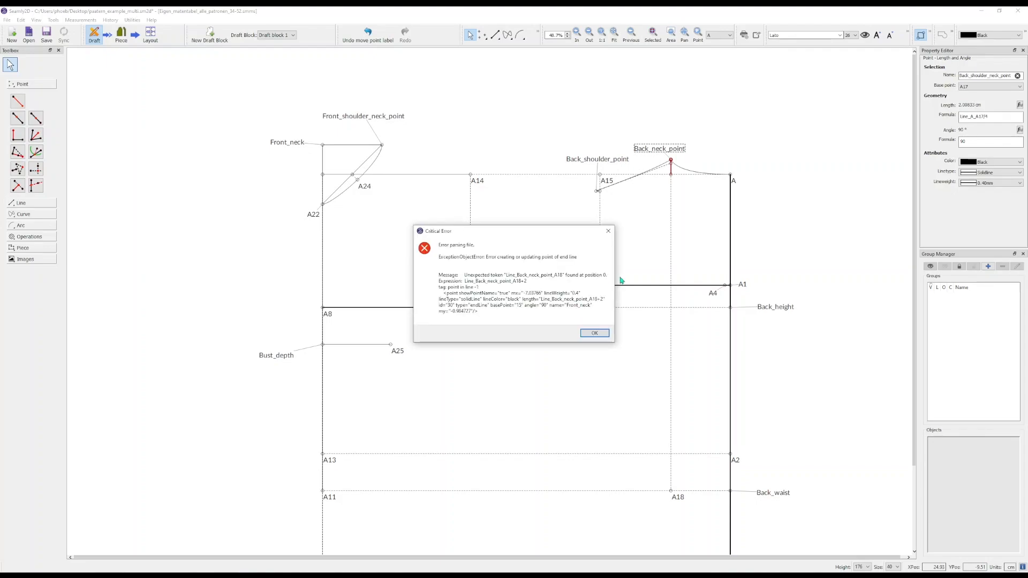
click(594, 334)
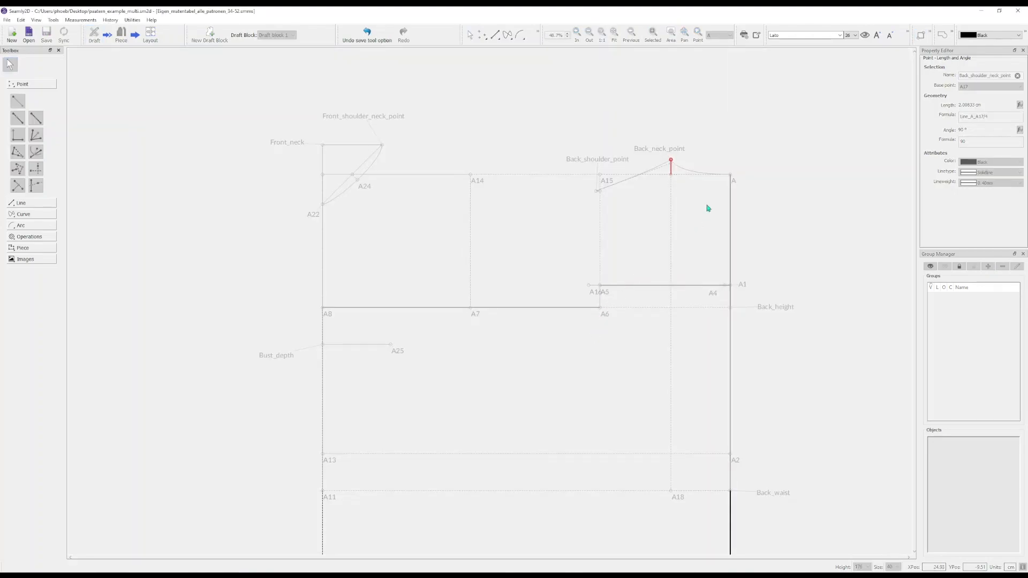
scroll(640, 180, down, 1)
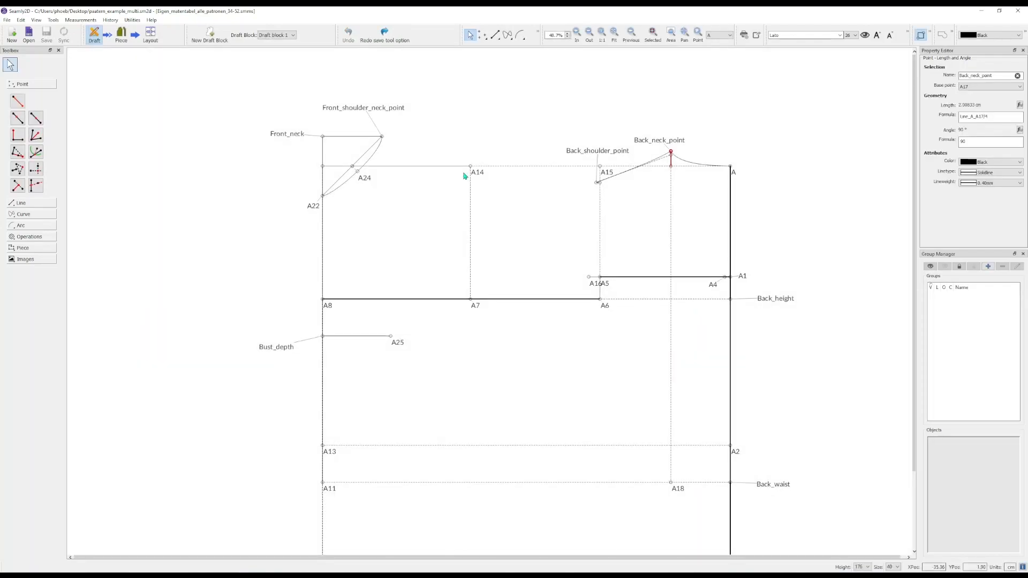
right_click(665, 139)
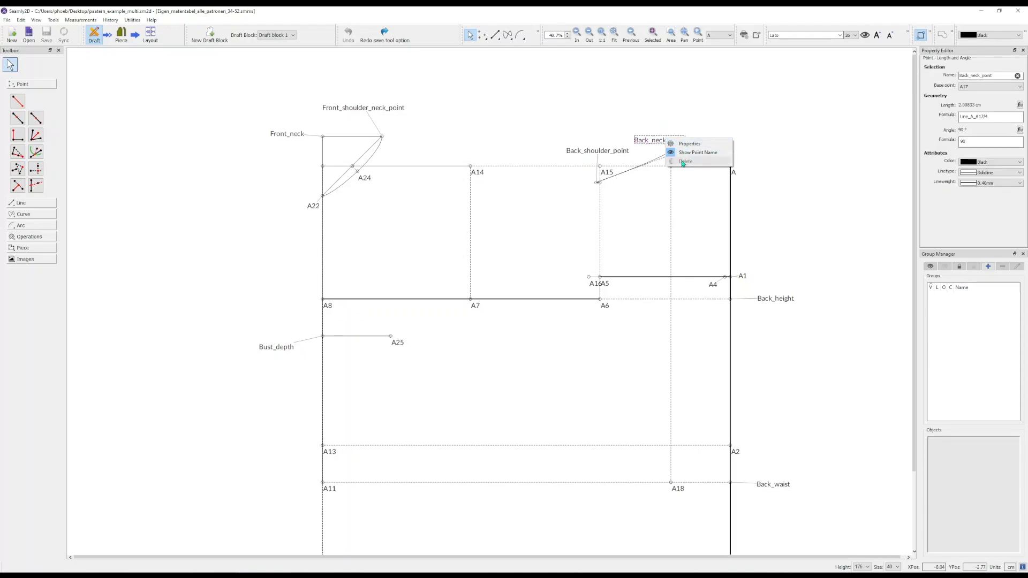
key(Escape)
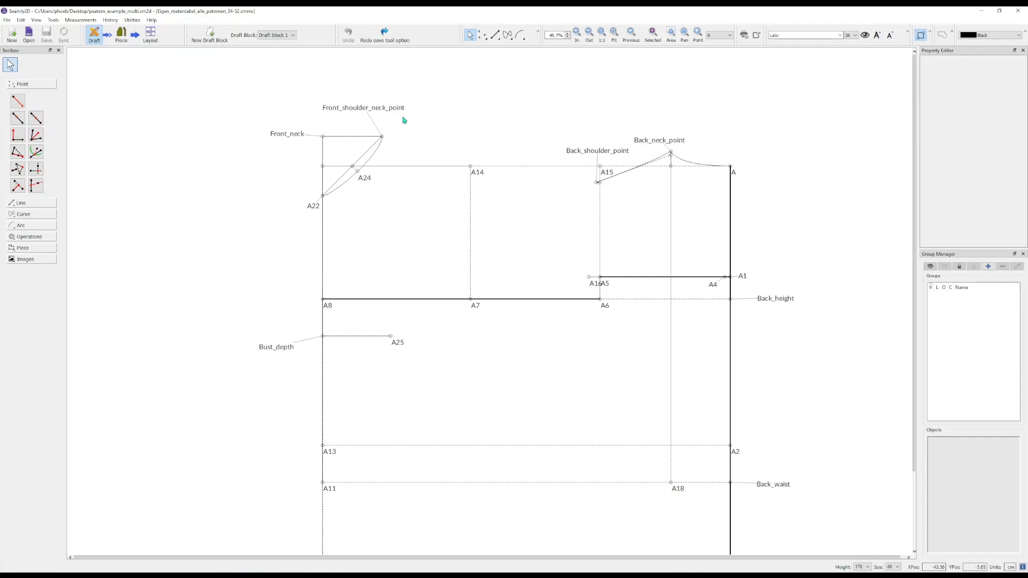
click(395, 110)
right_click(395, 110)
key(Escape)
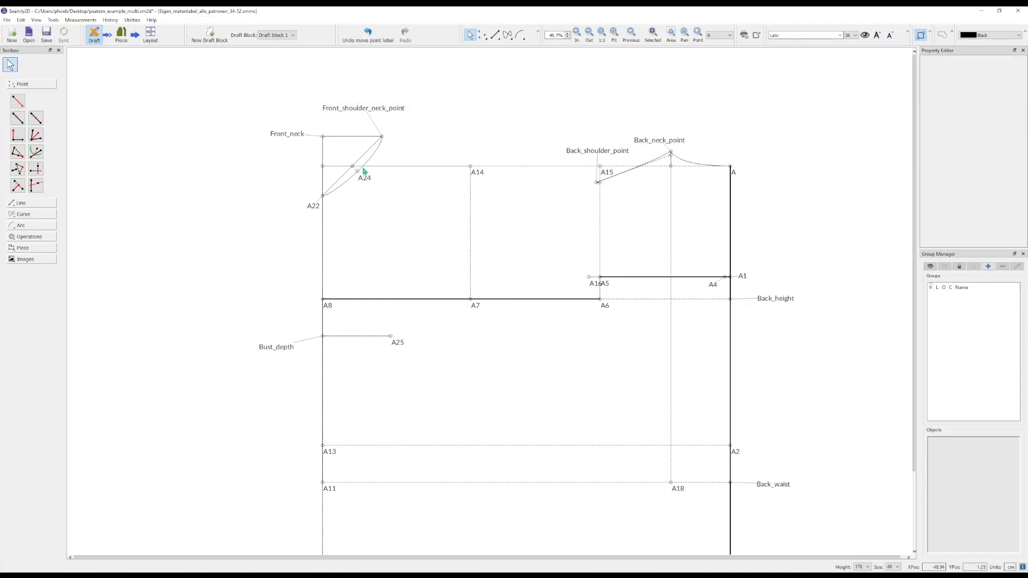
- Delete the front neckline curve and the perpendicular point A24
click(364, 169)
right_click(364, 169)
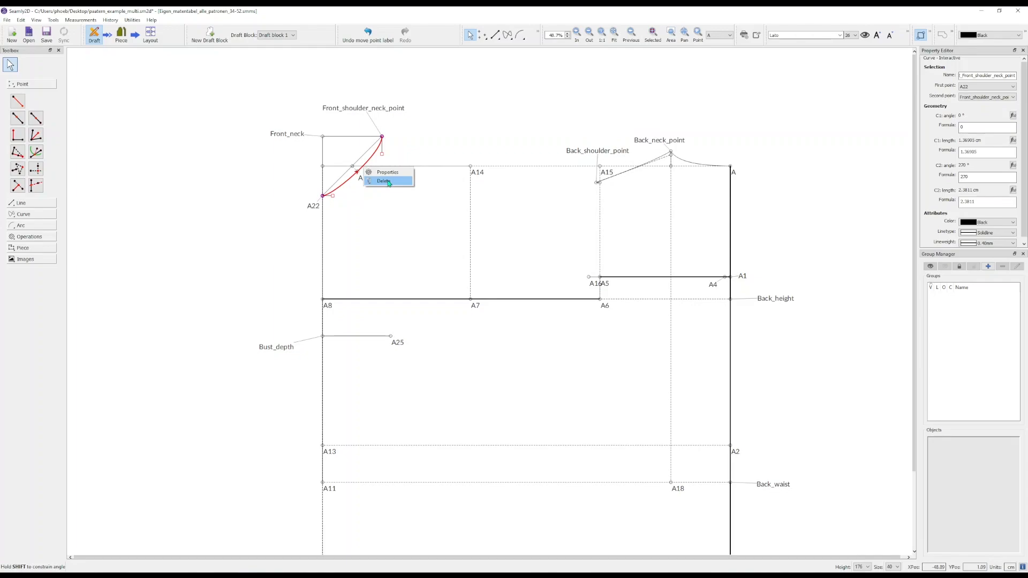
click(389, 182)
click(365, 180)
right_click(366, 181)
click(385, 205)
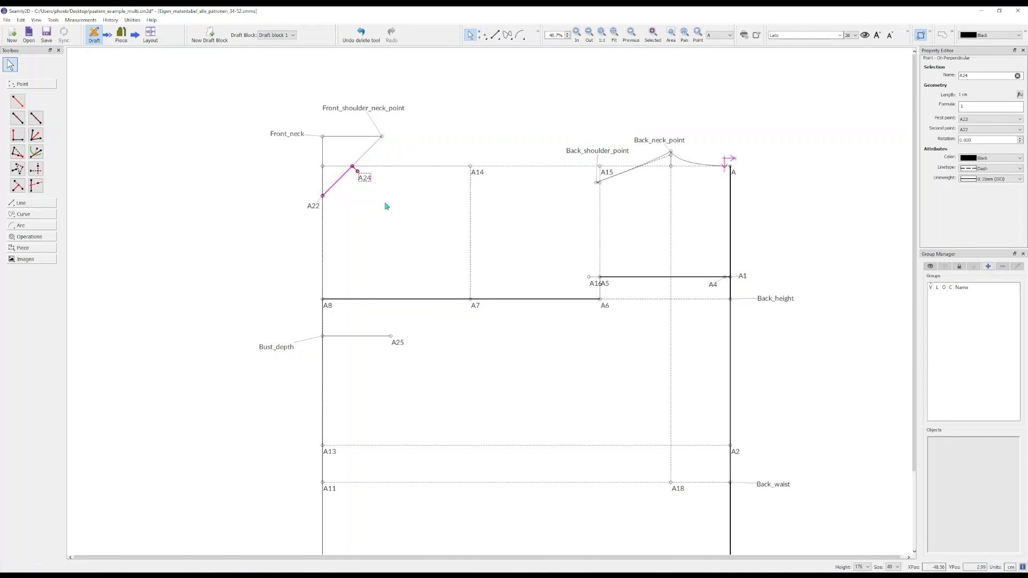
- Delete the line from A22 to Front_shoulder_neck_point and the midpoint A23 on it
click(335, 184)
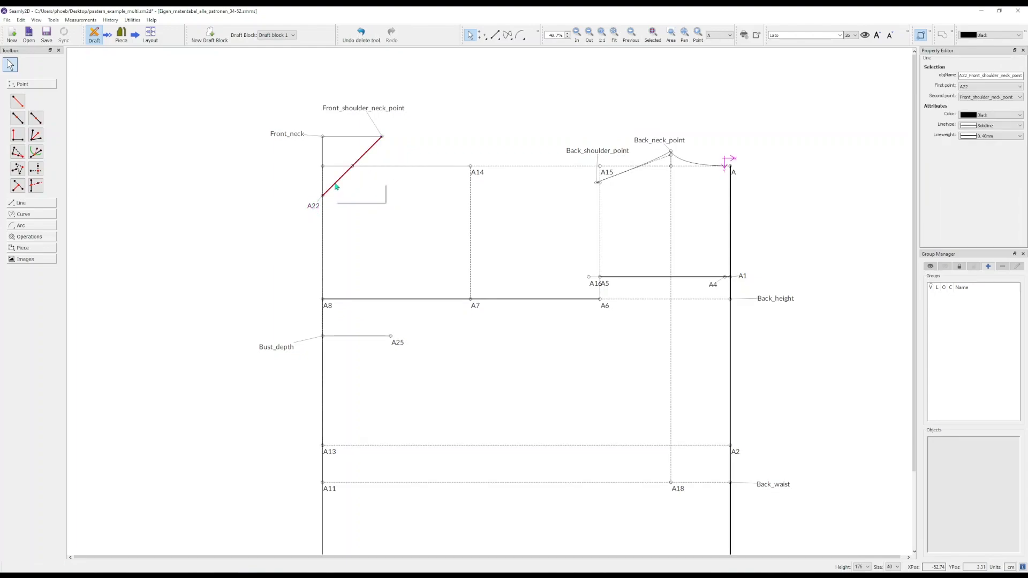
click(380, 109)
right_click(380, 108)
click(401, 152)
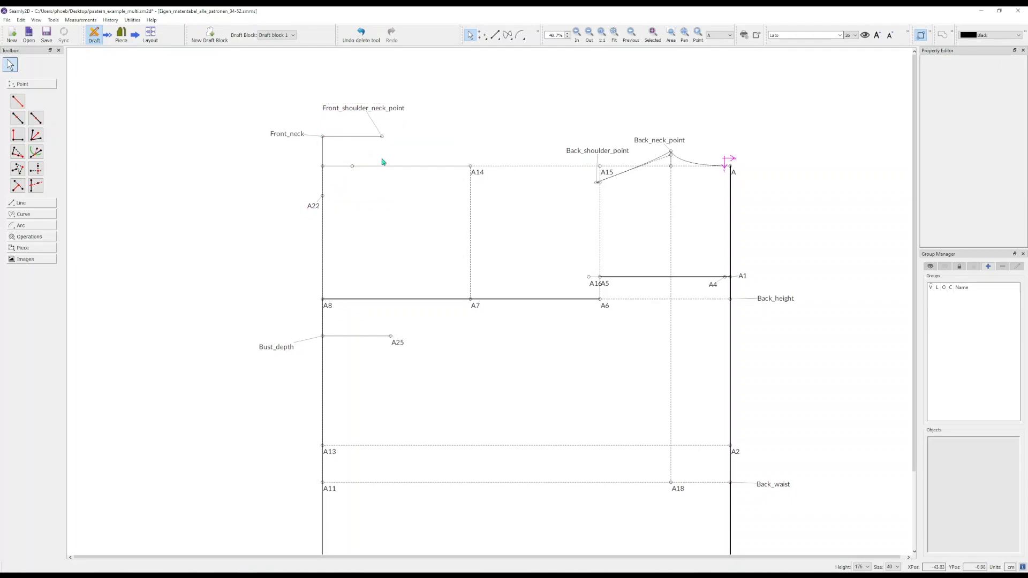
click(317, 209)
right_click(317, 208)
click(384, 190)
scroll(353, 169, down, 1)
click(355, 108)
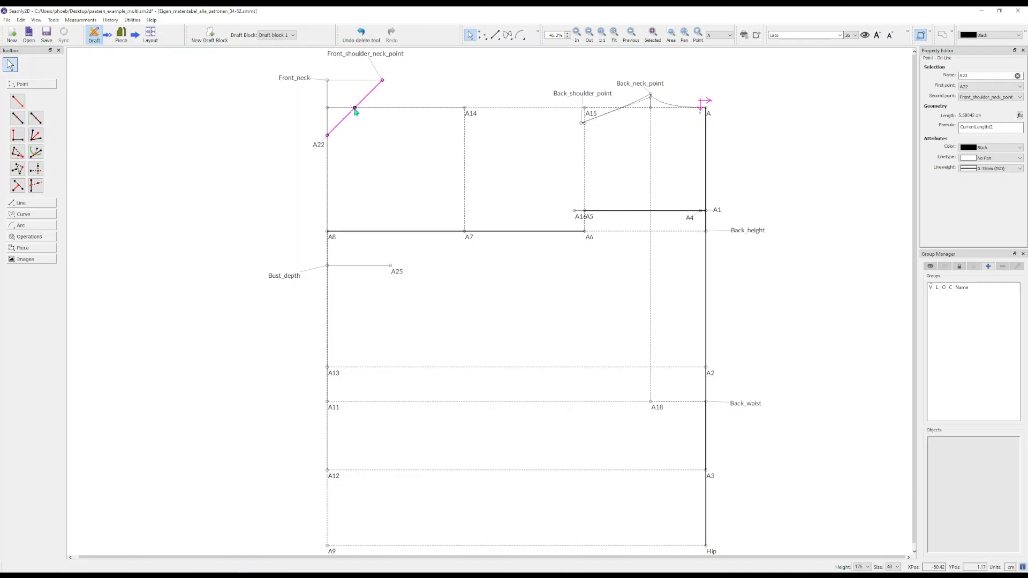
right_click(355, 108)
click(381, 132)
- Try to delete Front_shoulder_neck_point
scroll(390, 85, up, 2)
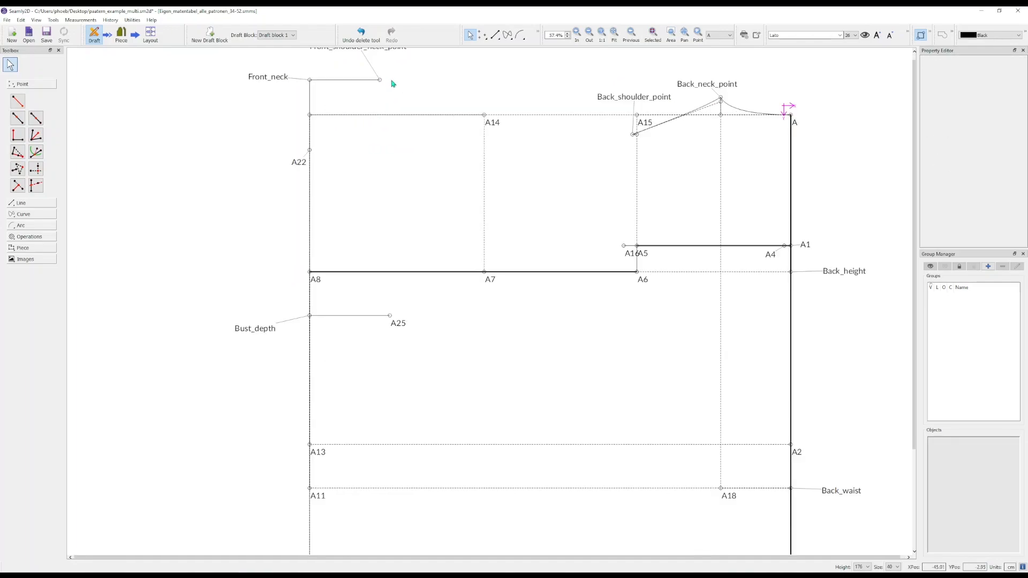
click(366, 53)
right_click(366, 53)
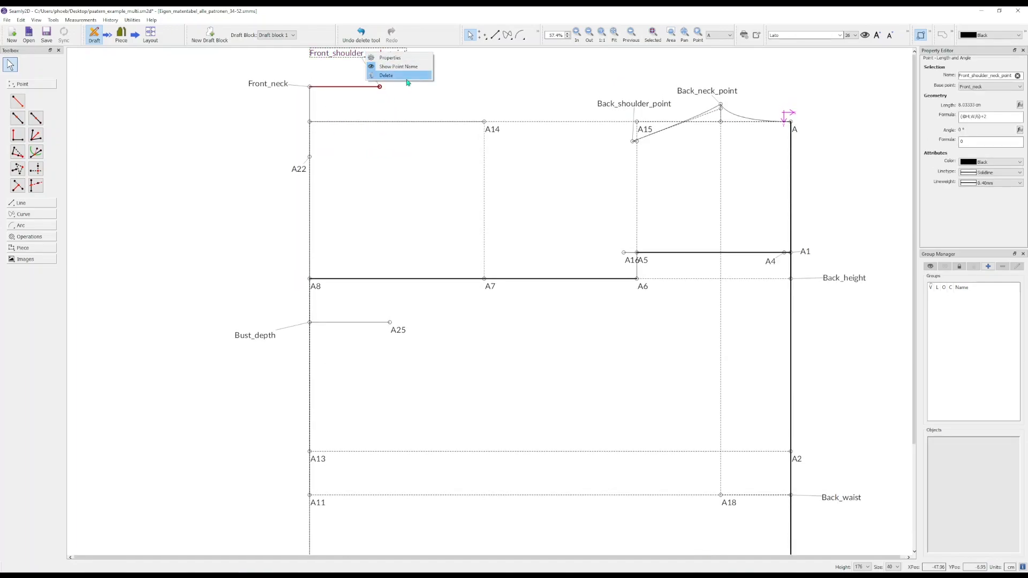
click(420, 107)
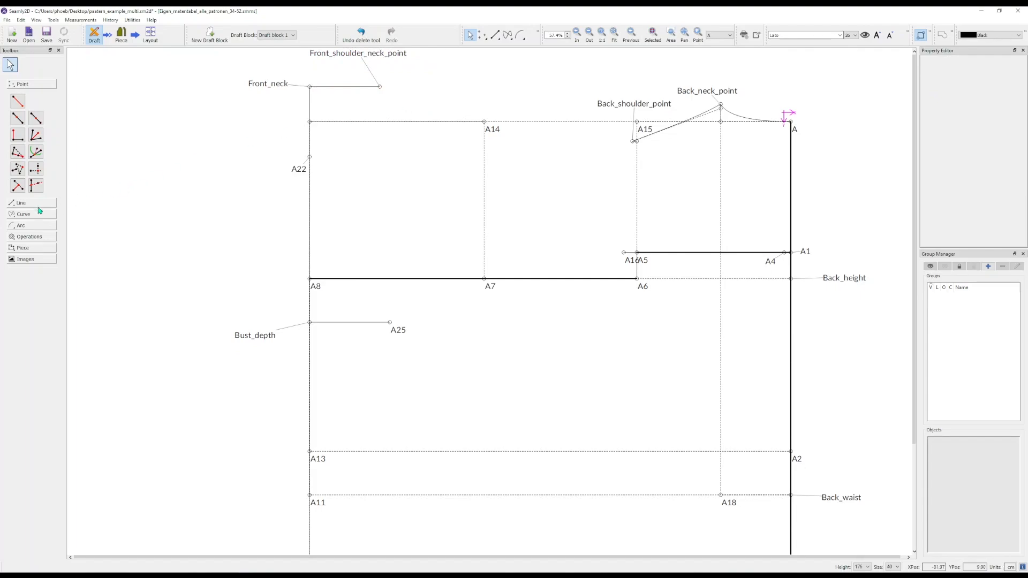
- Create a midpoint between A22 and Front_shoulder_neck_point with the length formula CurrentLength/2
click(36, 120)
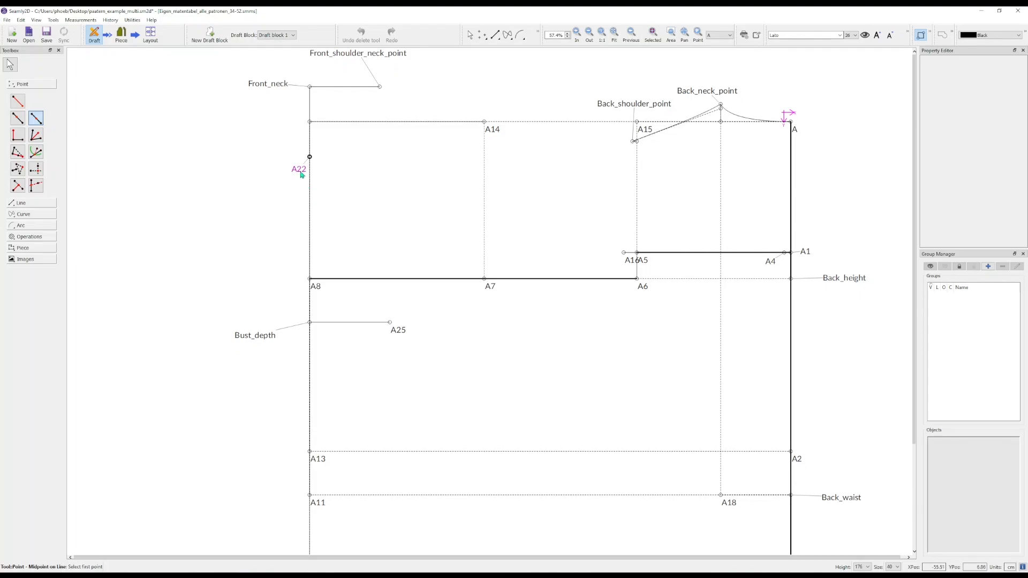
click(309, 157)
click(379, 86)
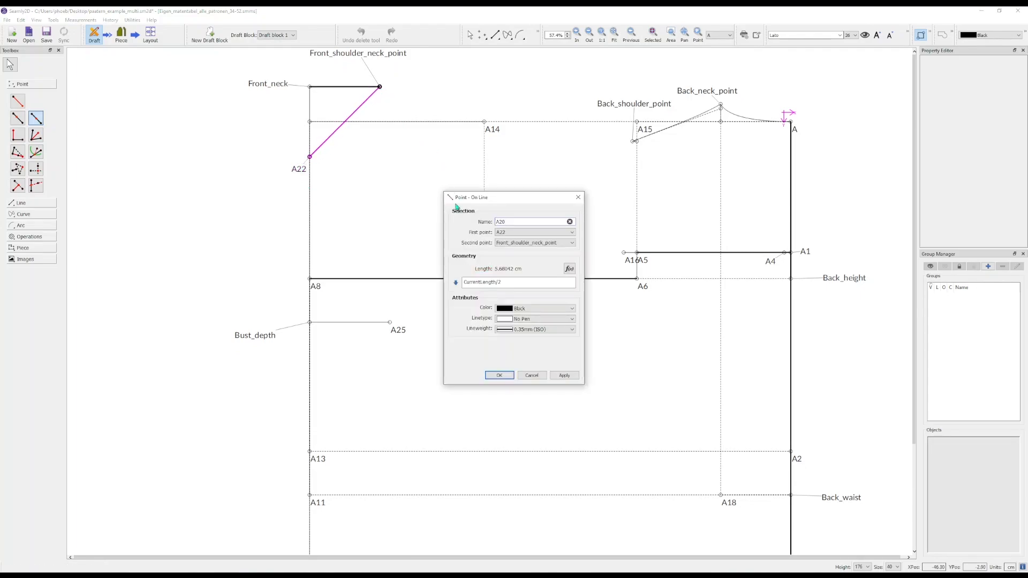
click(495, 376)
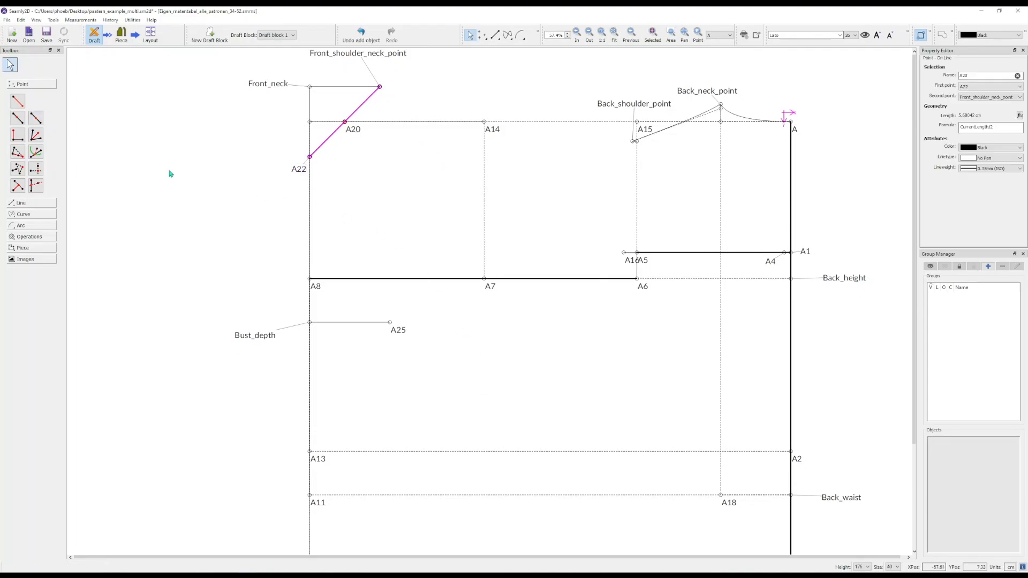
- Create a perpendicular point at A20 on the line toward A22 with a length of 1 cm
click(18, 135)
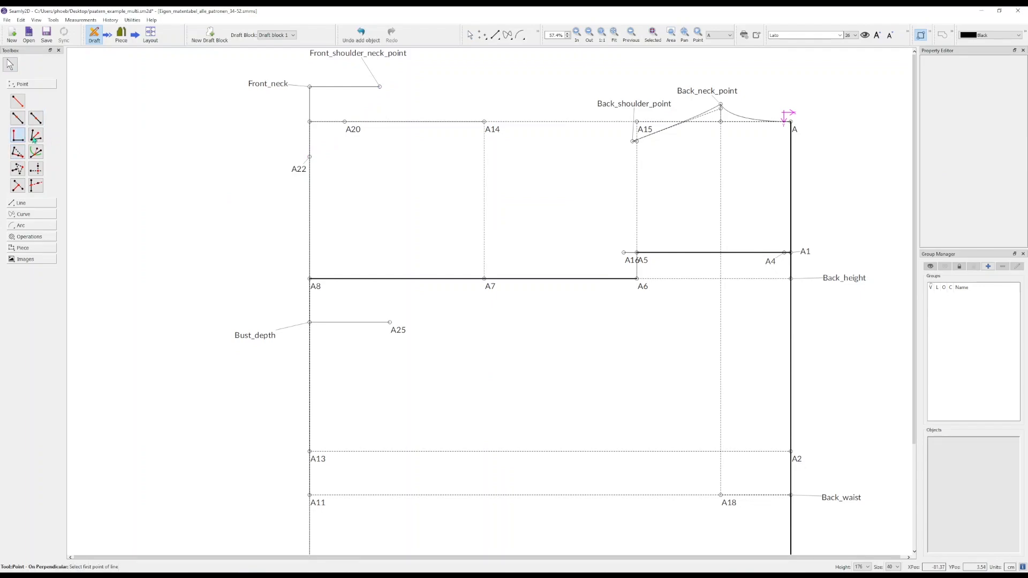
click(344, 122)
click(310, 157)
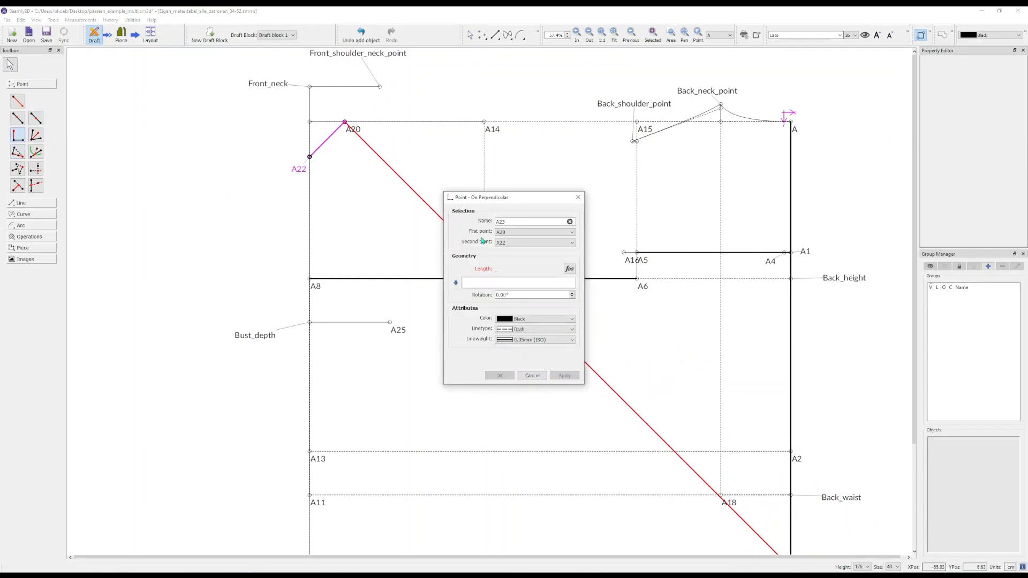
text(1)
click(506, 375)
- Move A20's label up beside its point and hide the point's name
scroll(370, 104, up, 5)
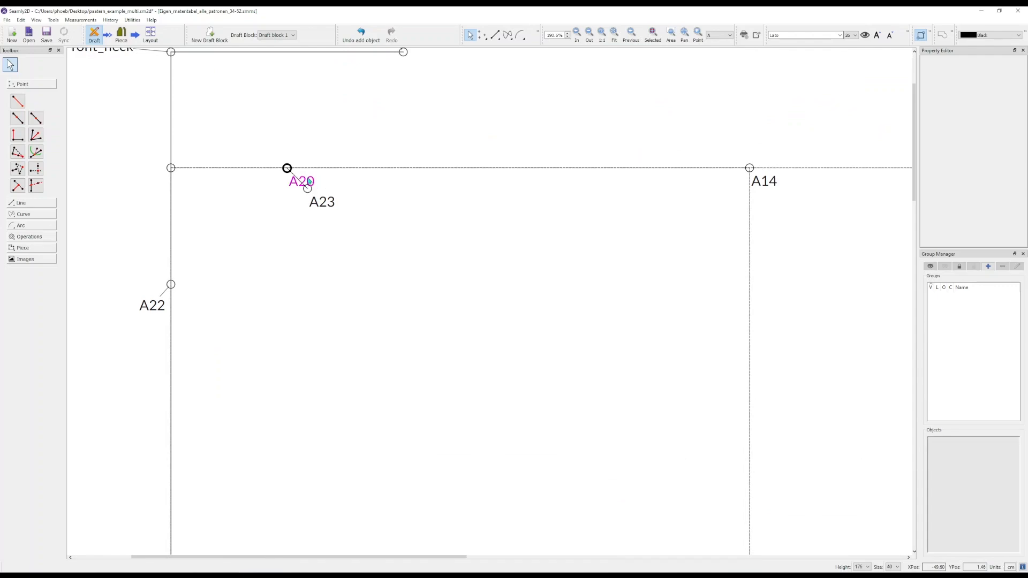
drag(300, 181, 274, 148)
right_click(273, 141)
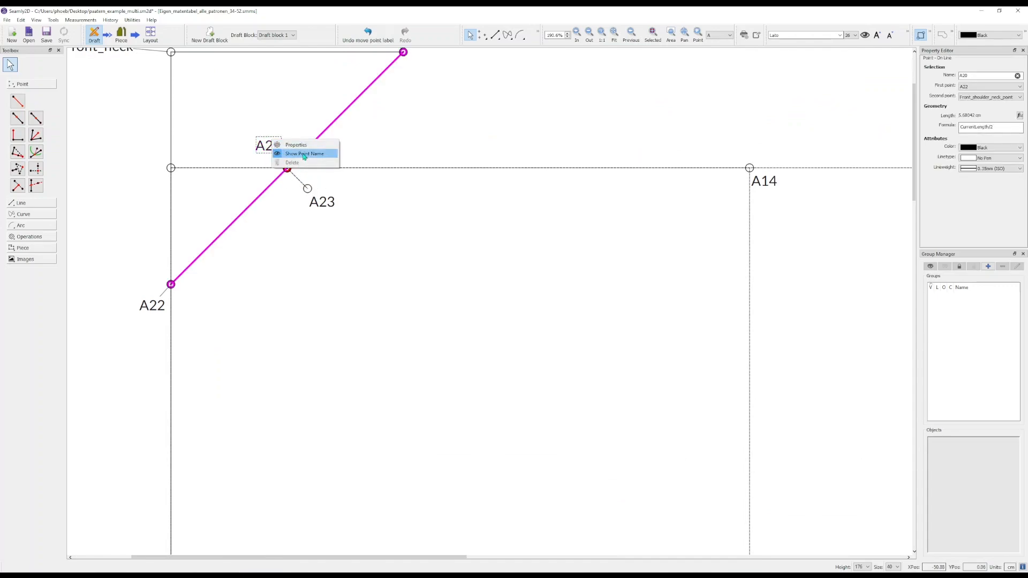
click(304, 155)
- Draw an interactive curve from A22 to Front_shoulder_neck_point as the front neckline
click(29, 214)
click(17, 124)
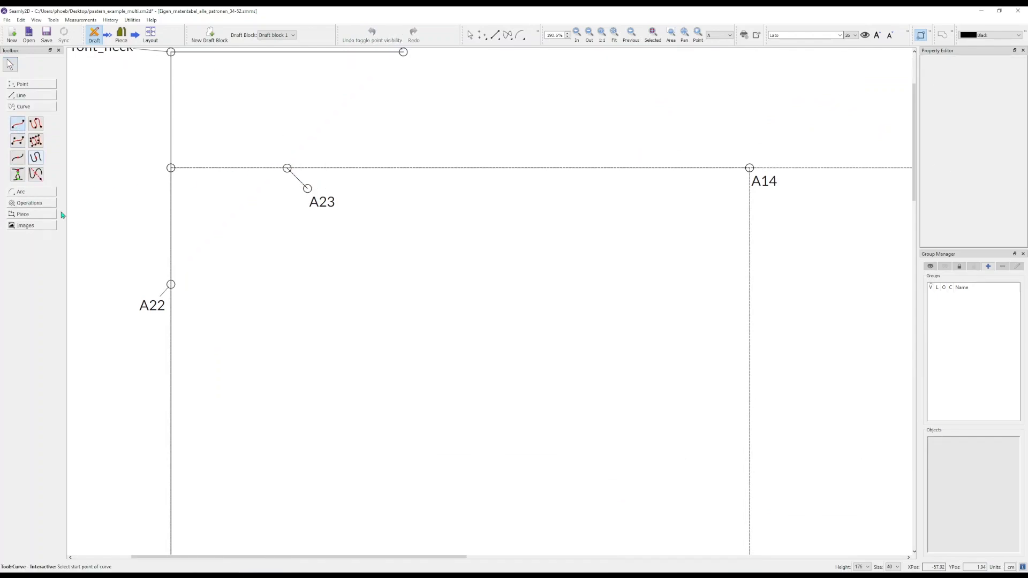
click(171, 284)
click(403, 52)
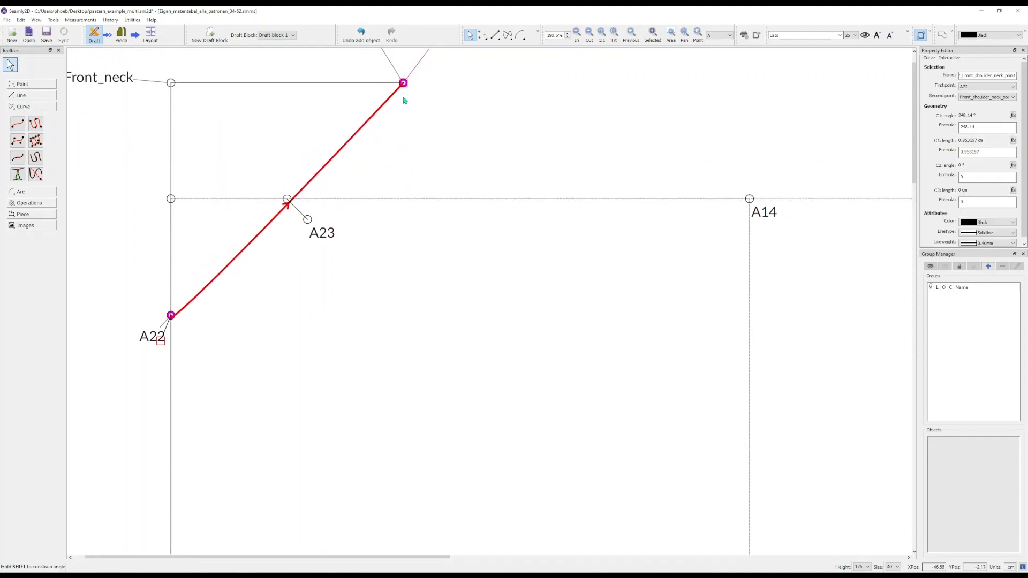
- Shape the neckline curve through A23 with control handles at 0° (about 1.5 cm) and 270° (about 2.4 cm), moving A22's label aside
drag(404, 101, 405, 175)
drag(162, 350, 103, 347)
click(213, 319)
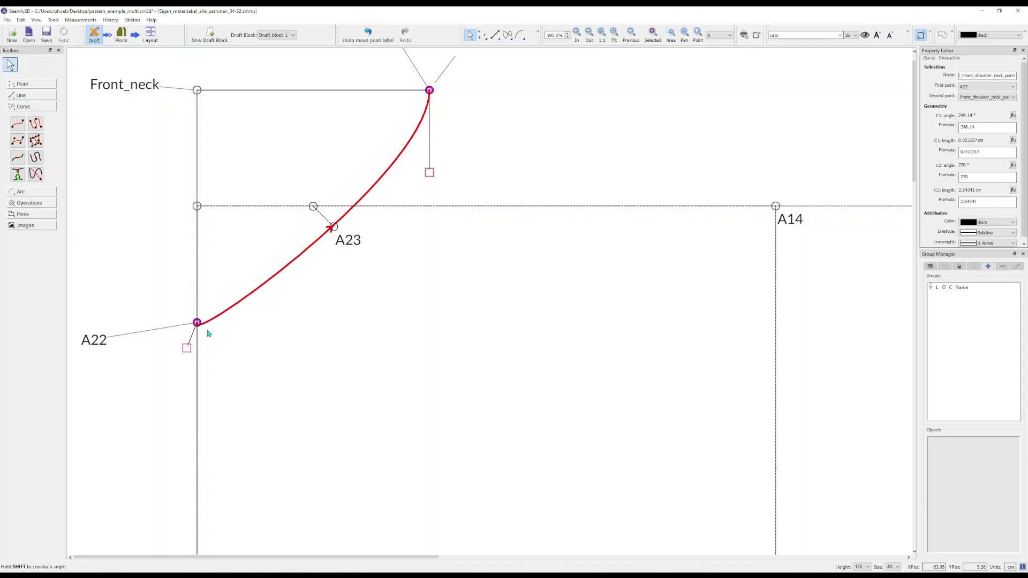
drag(187, 349, 239, 323)
drag(430, 173, 436, 164)
scroll(569, 237, down, 7)
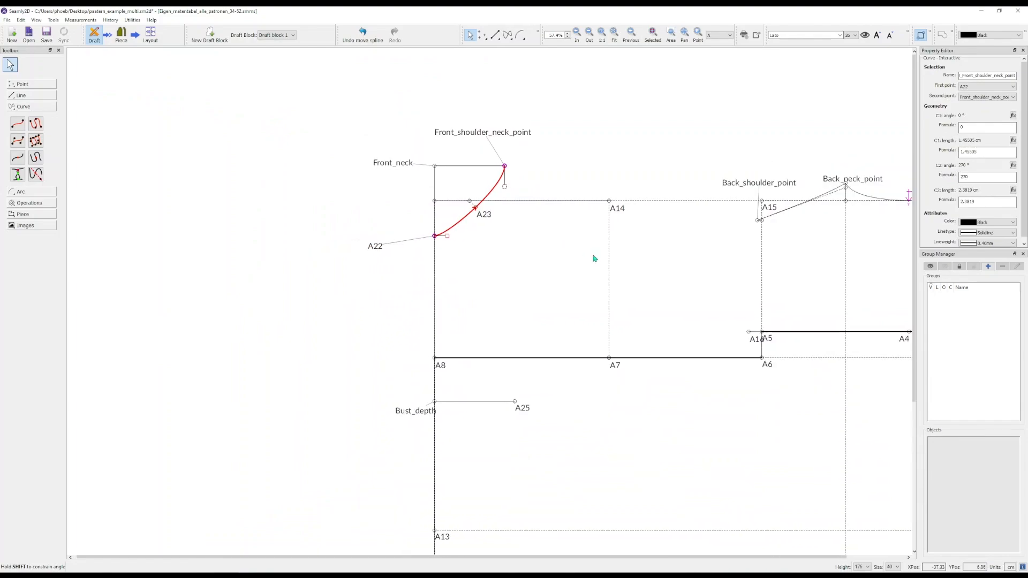
scroll(599, 258, down, 3)
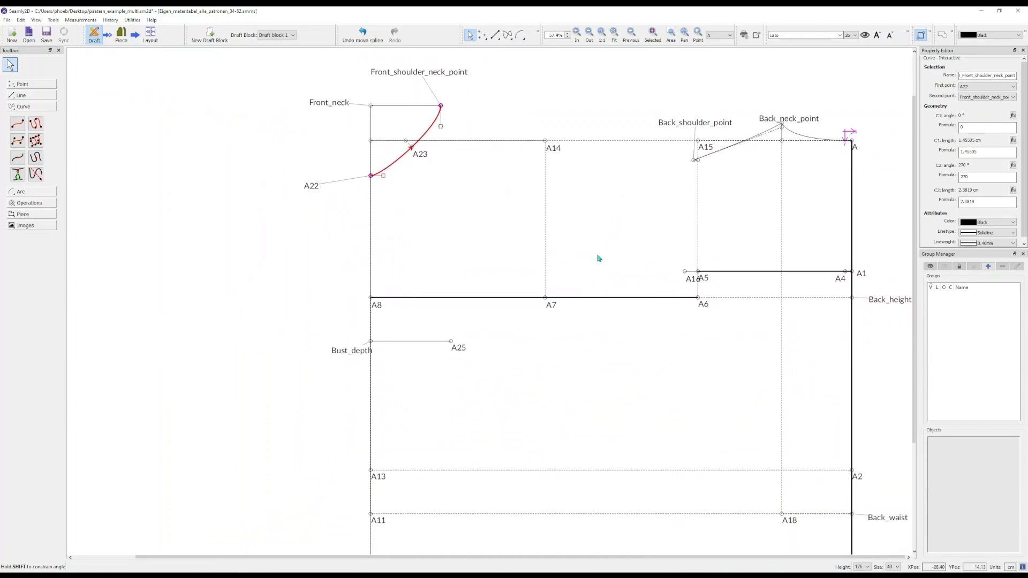
click(599, 258)
- Draw a straight line from Front_shoulder_neck_point down to A25
scroll(604, 257, down, 3)
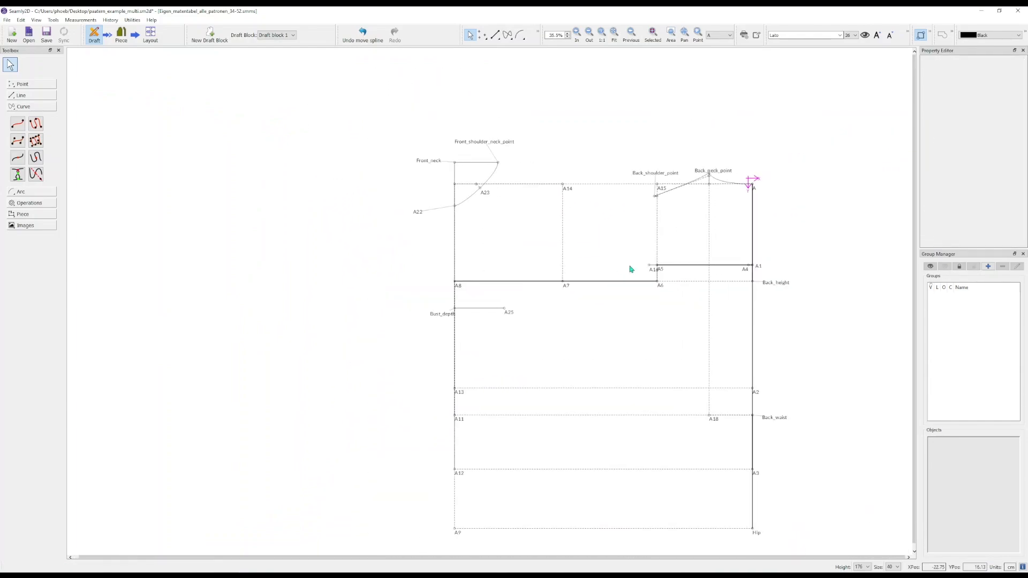
scroll(631, 269, up, 2)
scroll(628, 268, up, 1)
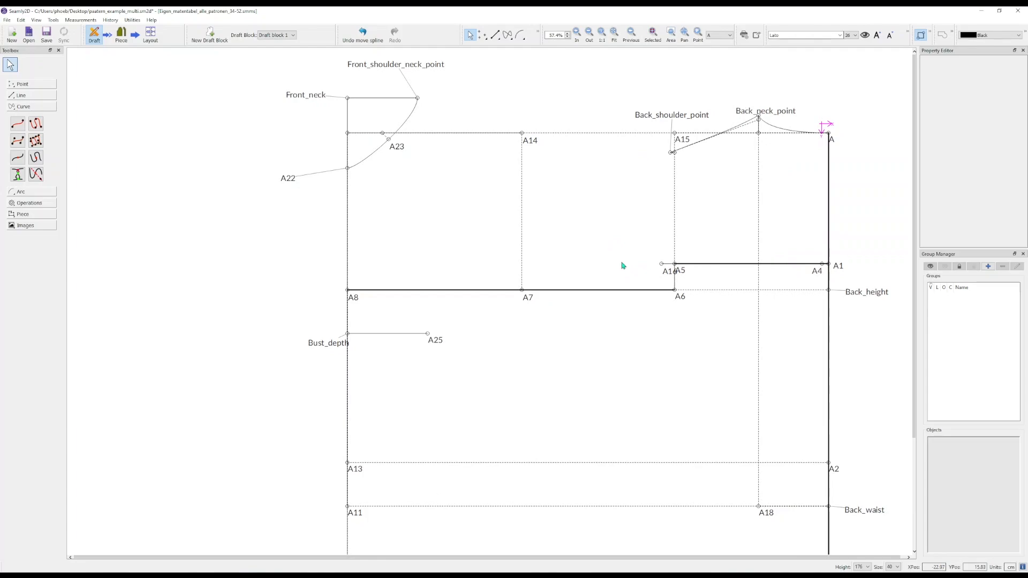
scroll(623, 266, down, 1)
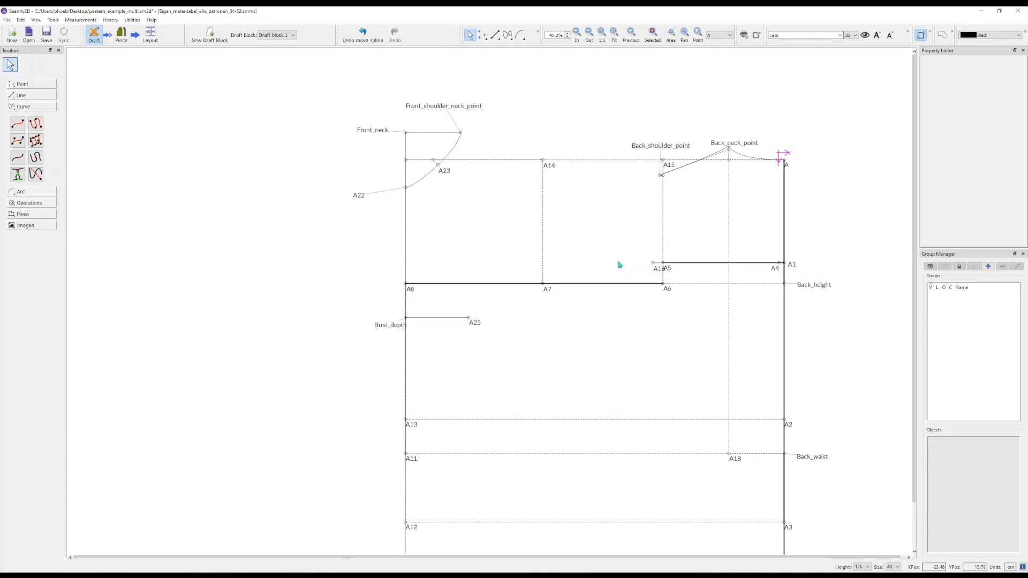
click(43, 98)
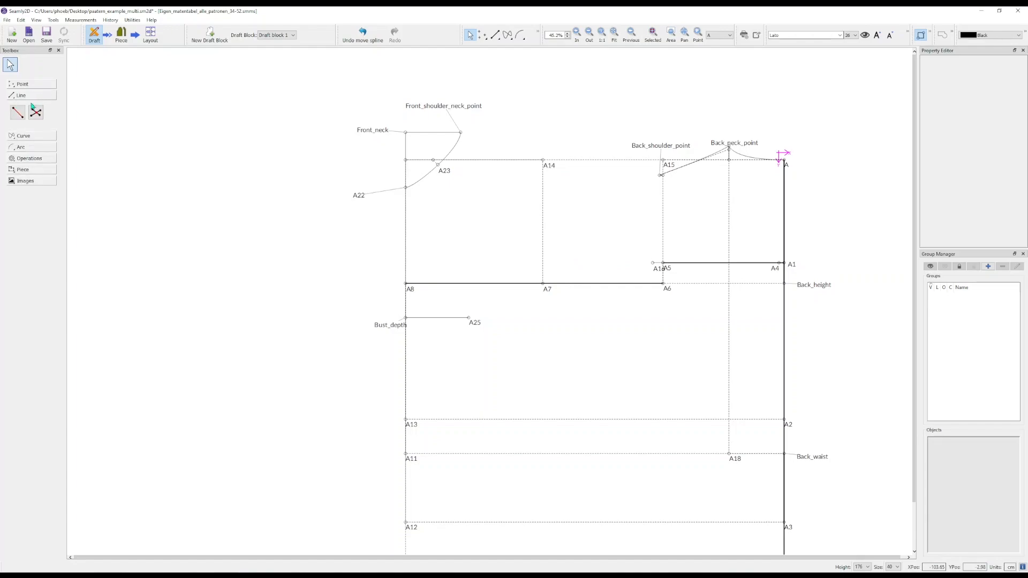
click(18, 113)
click(473, 112)
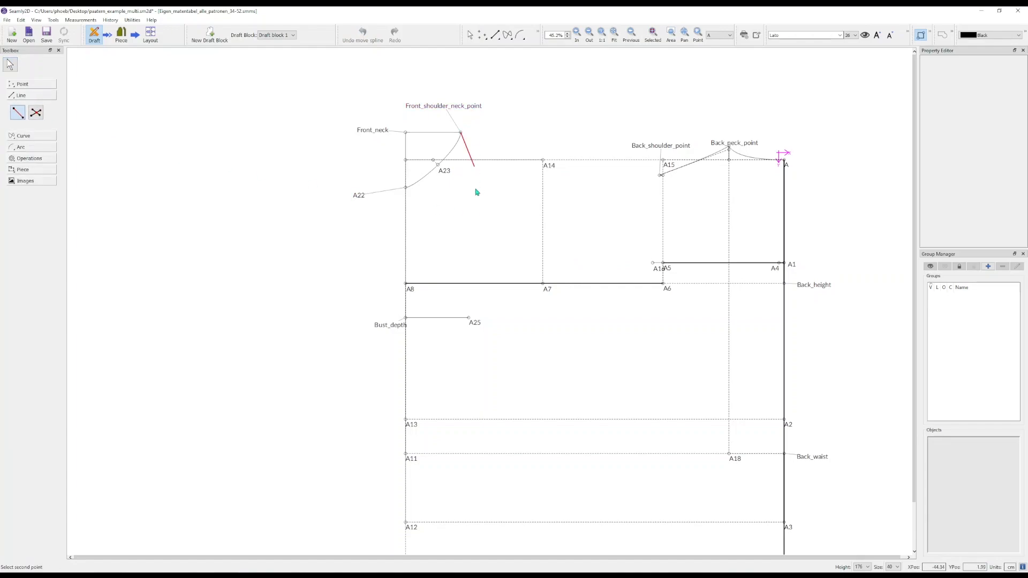
click(481, 328)
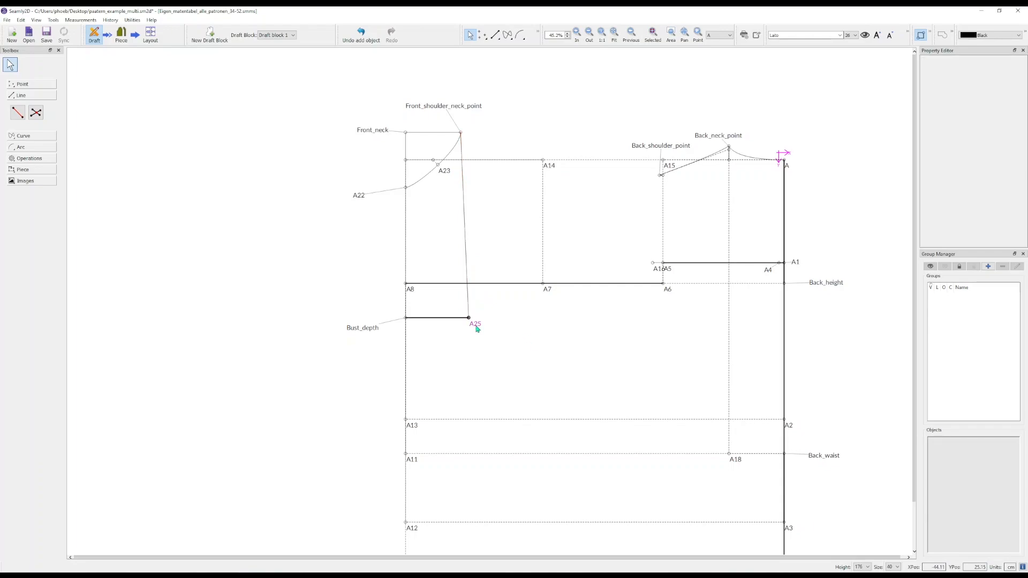
- Rename point A25 to Bust_point and place its label below the bust depth line
click(476, 323)
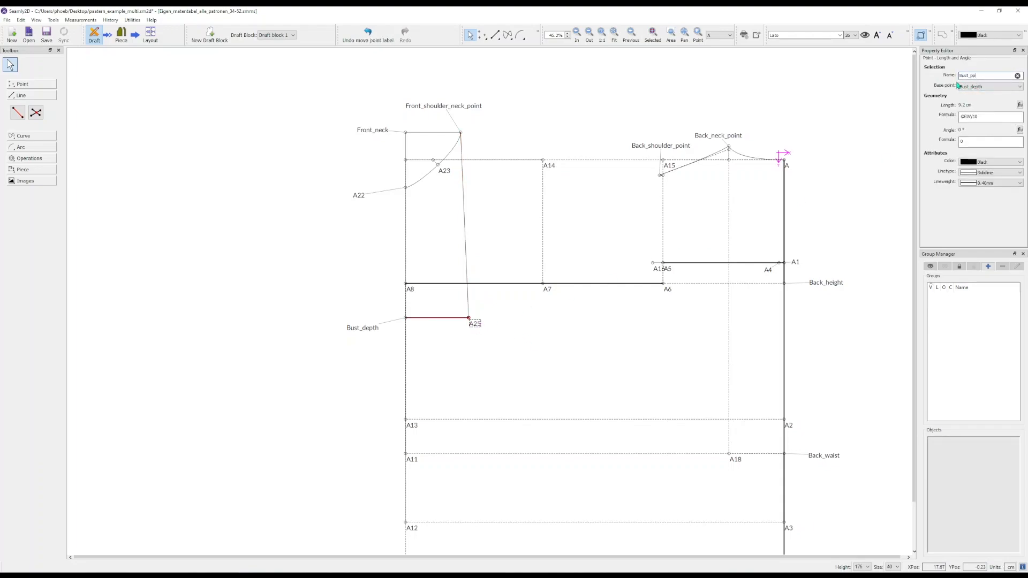
text(Bust_point)
key(Return)
drag(487, 324, 455, 330)
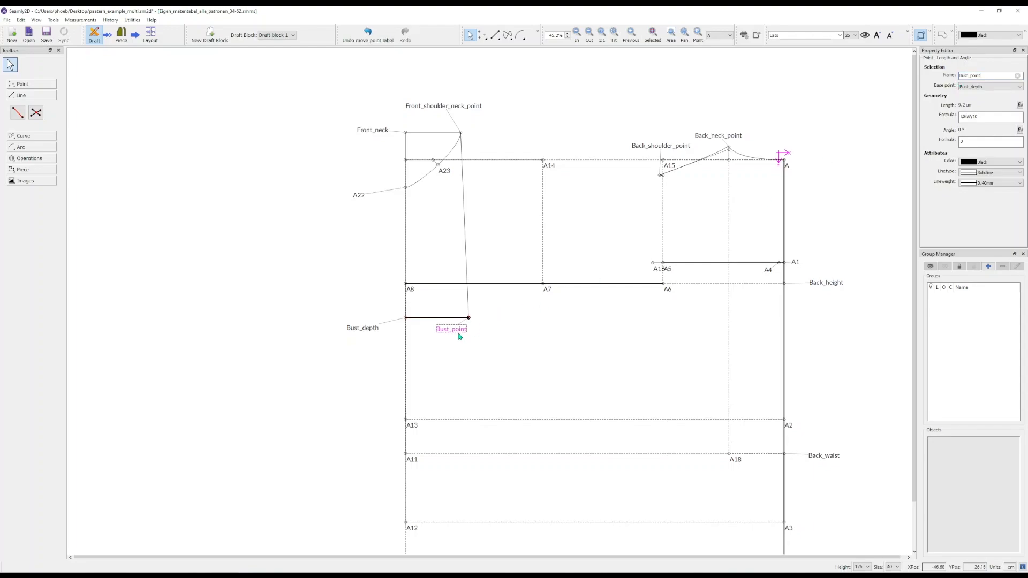
click(541, 357)
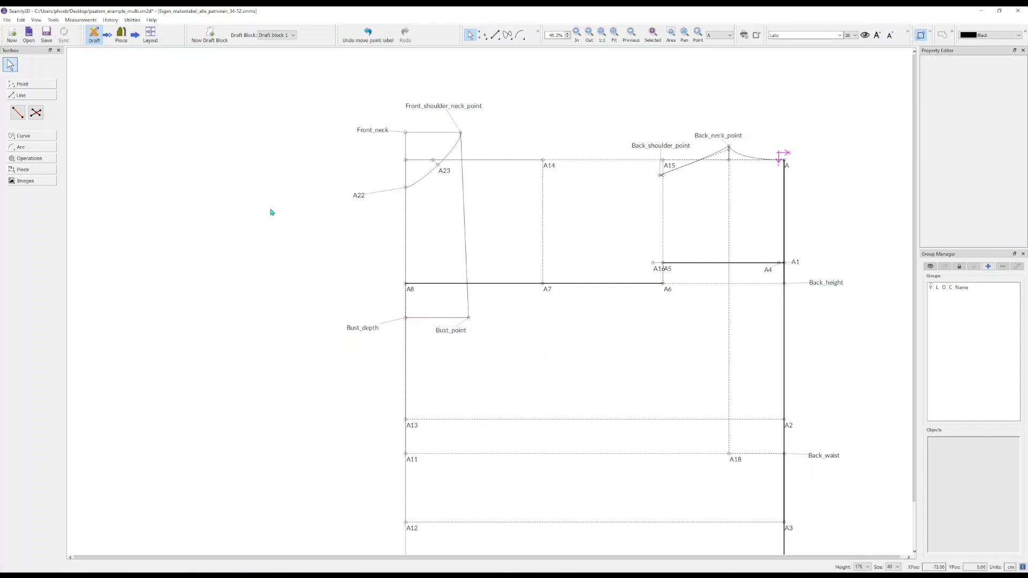
- Select A7 and sync the changed measurements into the pattern
click(548, 293)
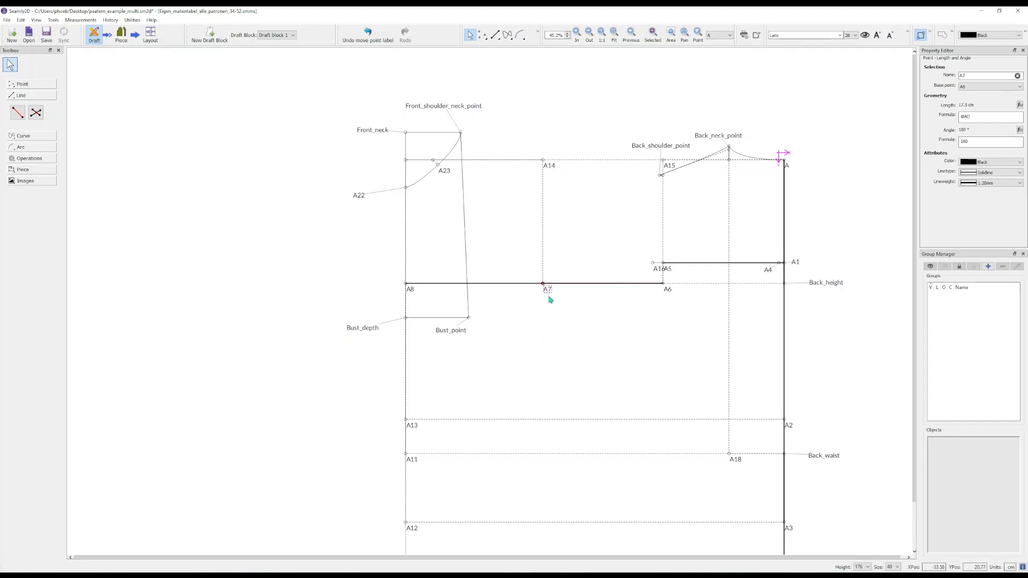
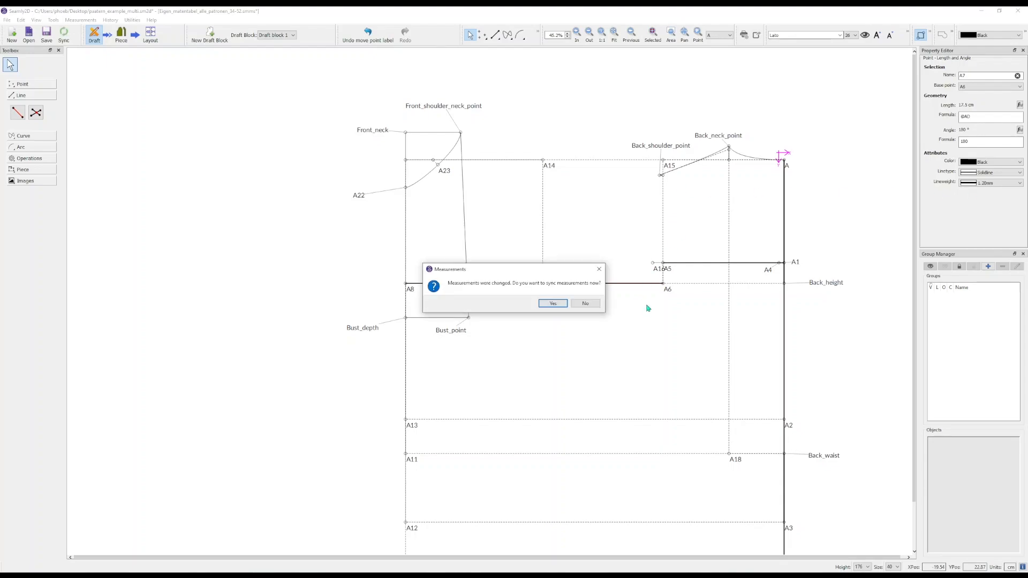
click(552, 301)
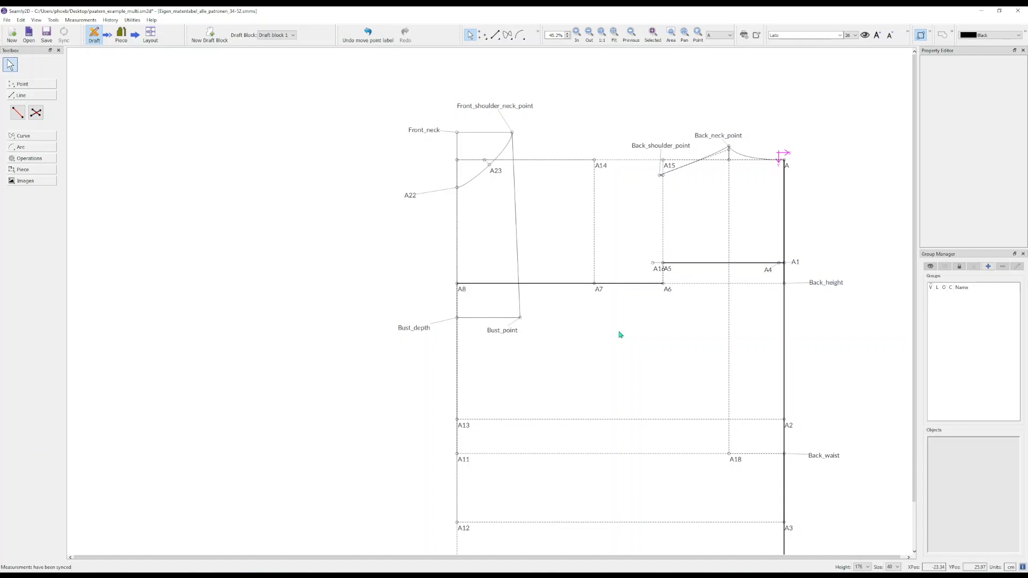
scroll(652, 352, right, 1)
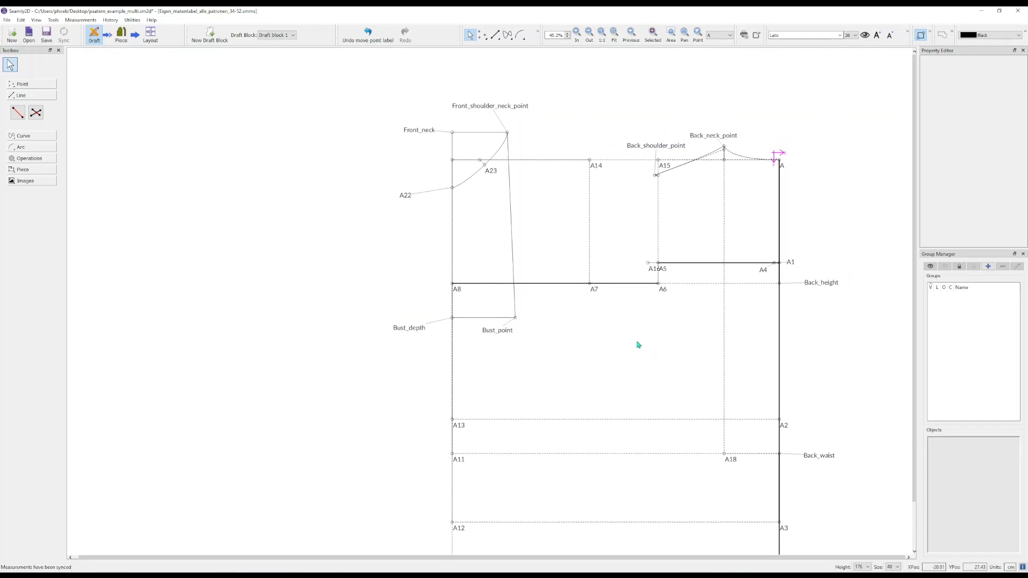
click(48, 87)
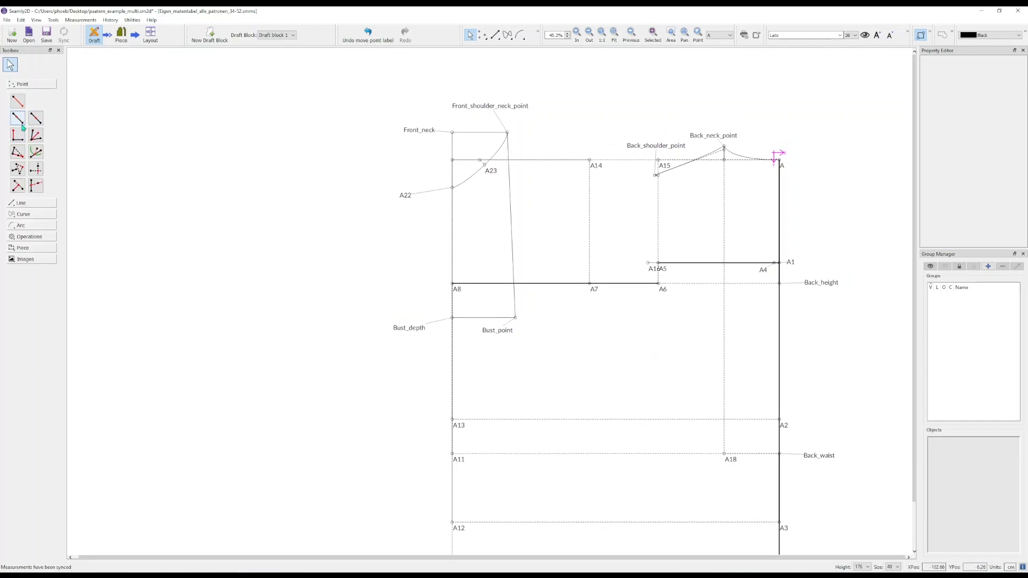
click(19, 123)
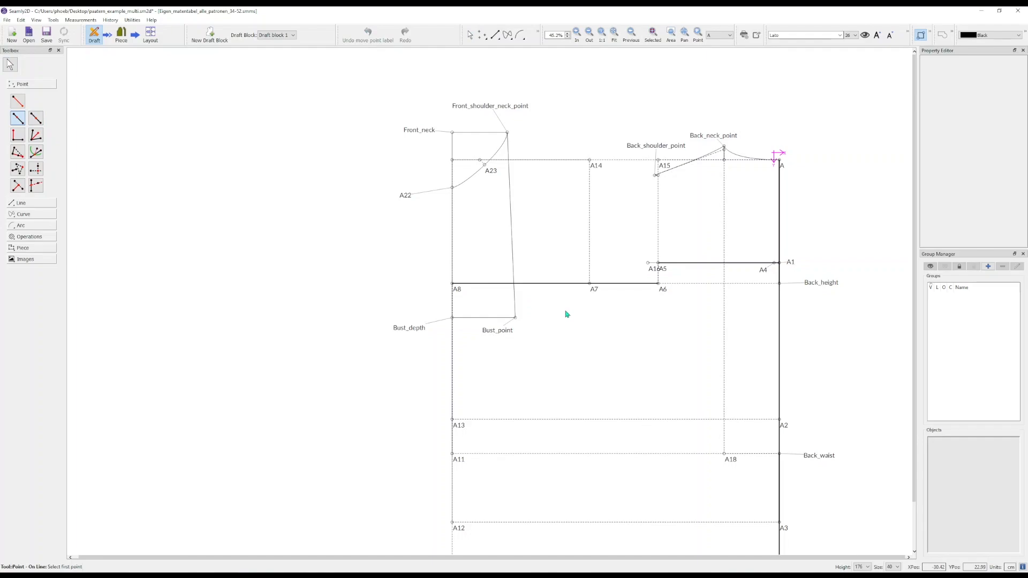
click(590, 284)
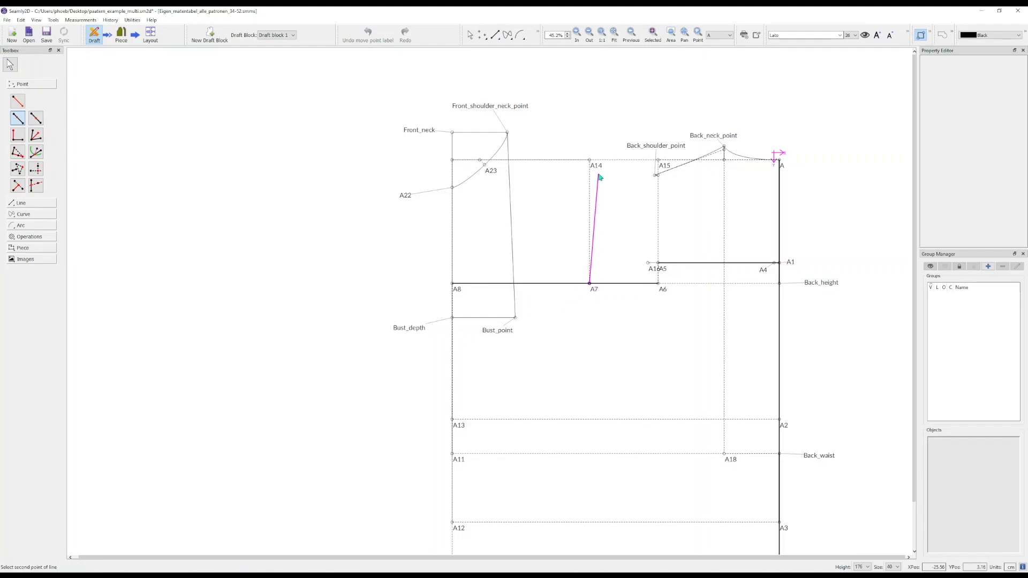
click(590, 161)
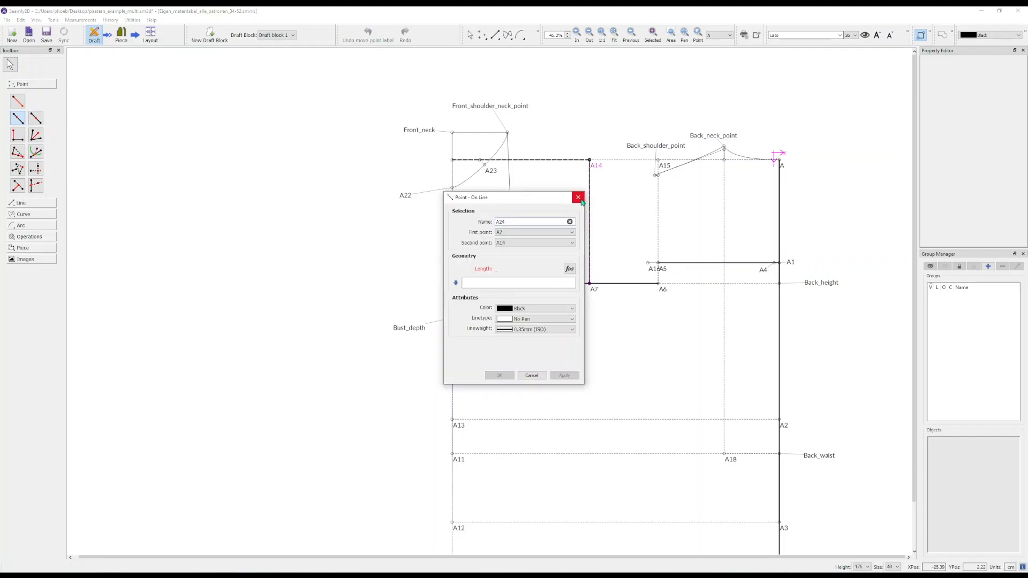
click(521, 290)
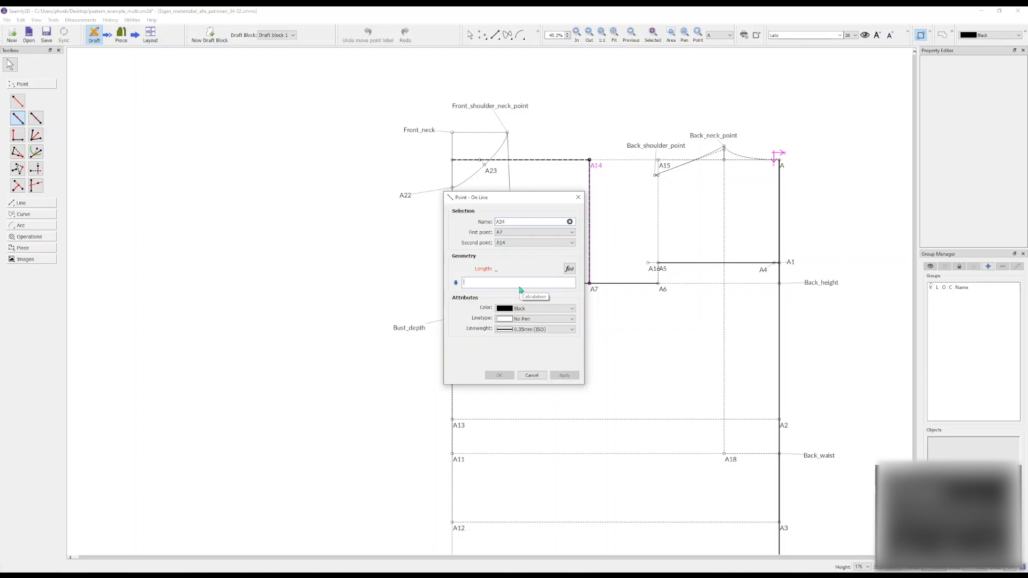
text(@♣IP)
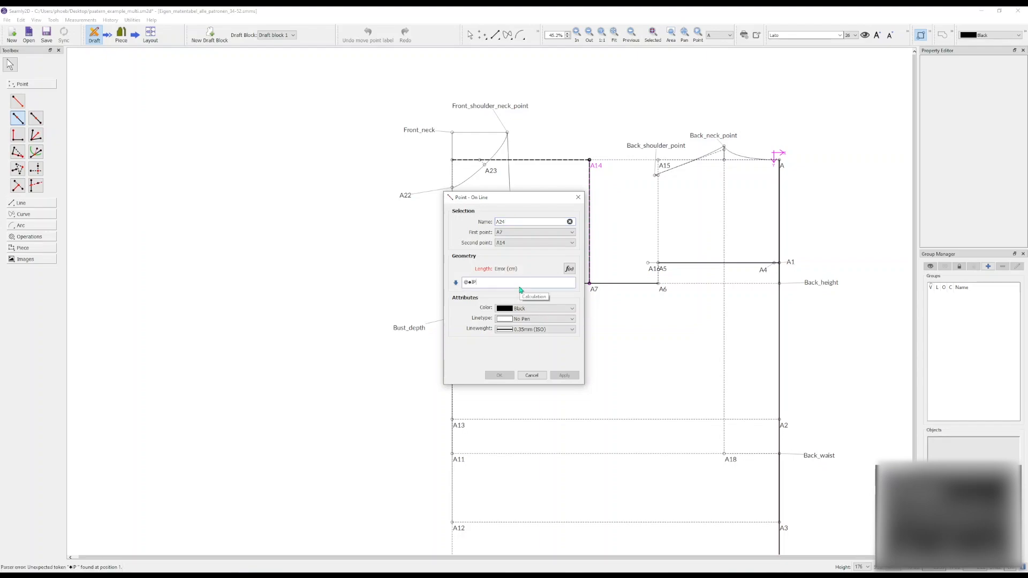
click(471, 285)
key(BackSpace)
click(499, 376)
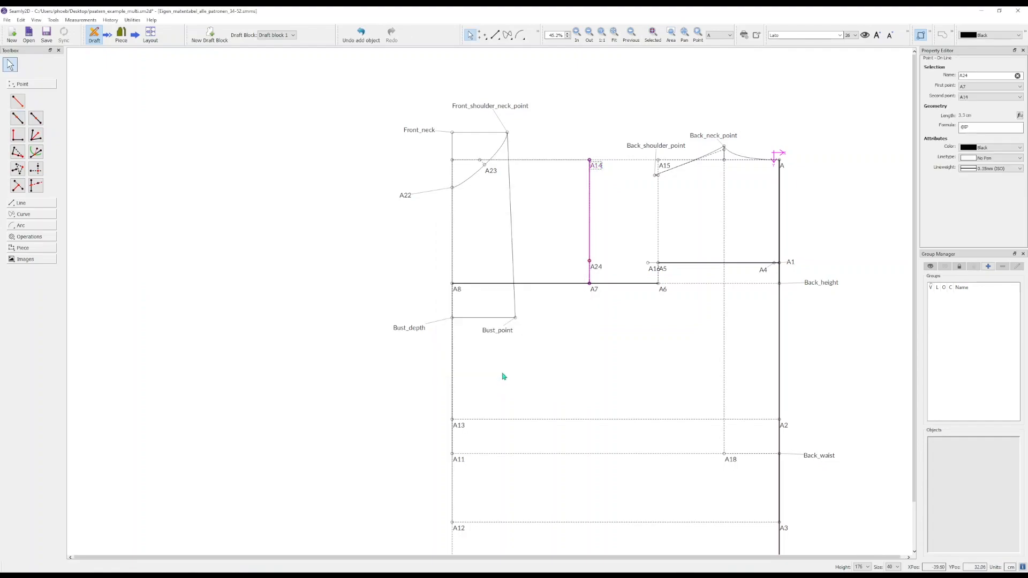
- Move A24's label to the left side of the A7–A14 line
ctrl+scroll(724, 339, up, 3)
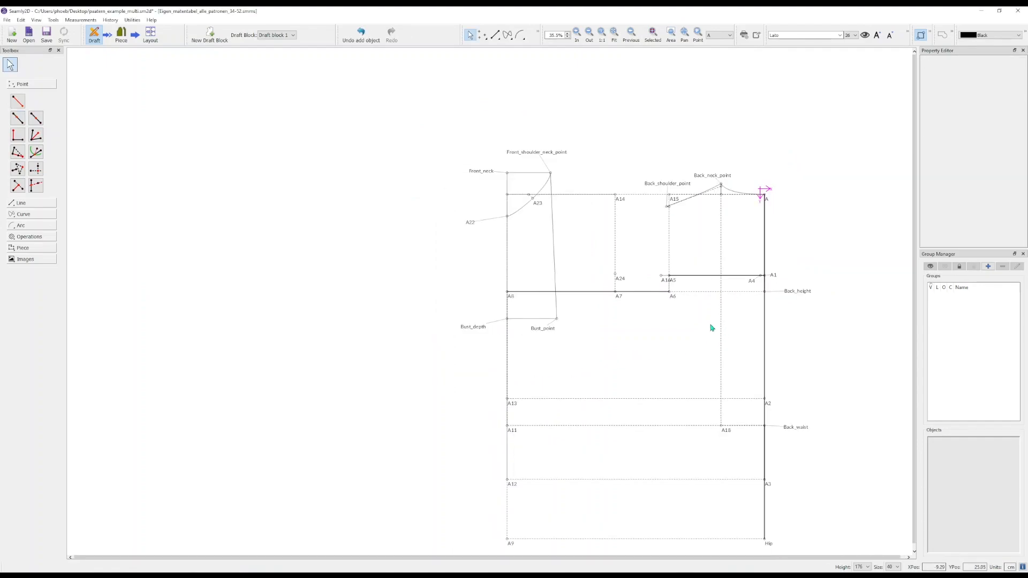
scroll(713, 330, up, 1)
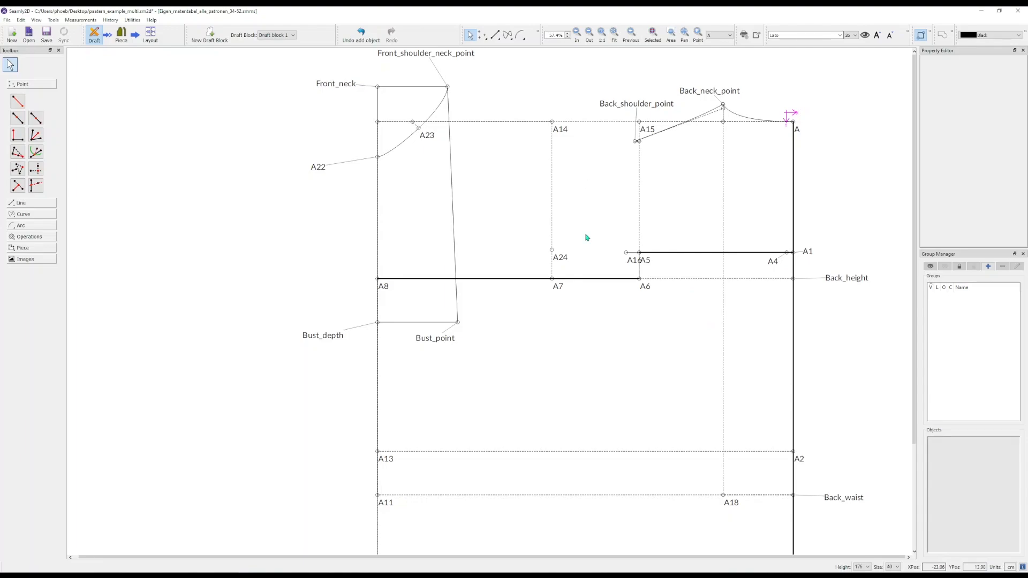
drag(567, 262, 546, 260)
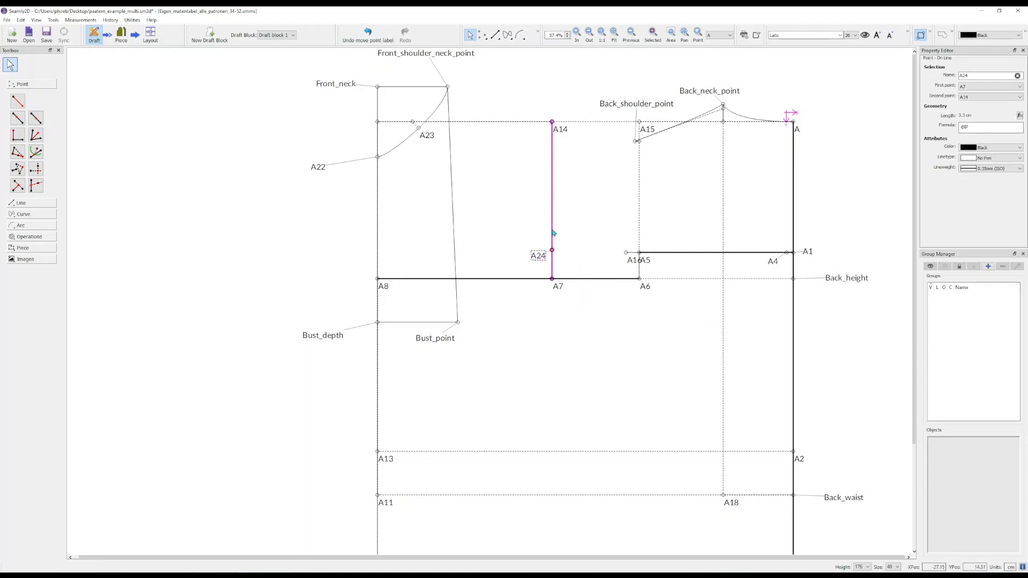
click(584, 137)
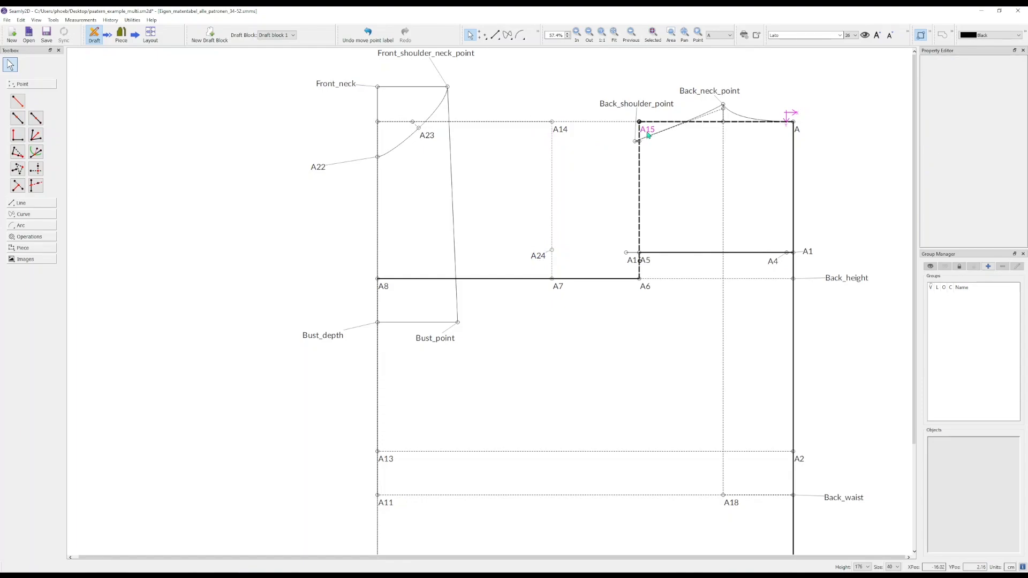
- Show the name of point A19 on the A15–A6 line and position its label below the back shoulder line
right_click(640, 142)
click(661, 157)
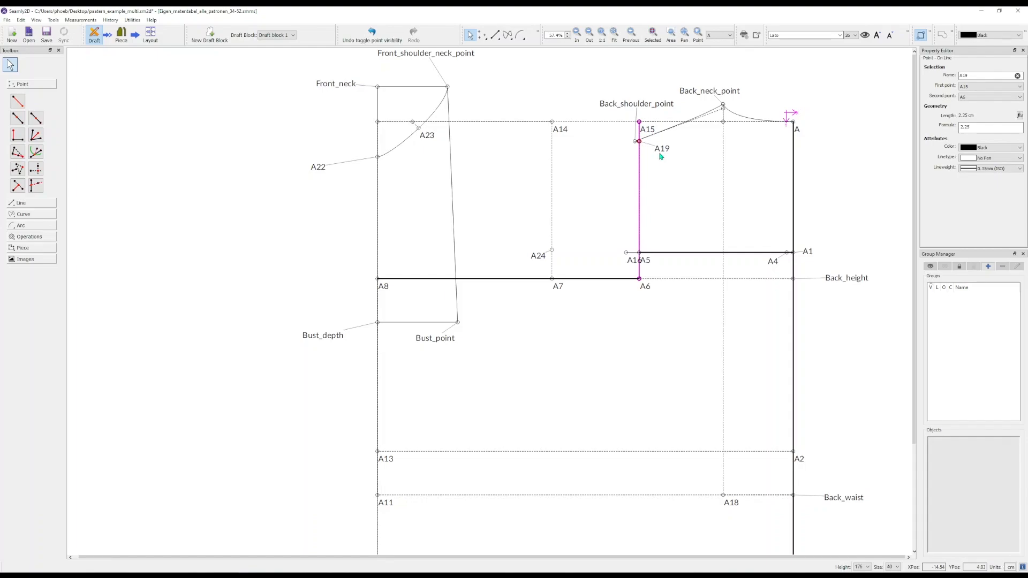
drag(667, 154, 665, 156)
- Create an XY intersection point from A7's vertical and A19's horizontal, and hide A19's name
click(42, 171)
click(552, 278)
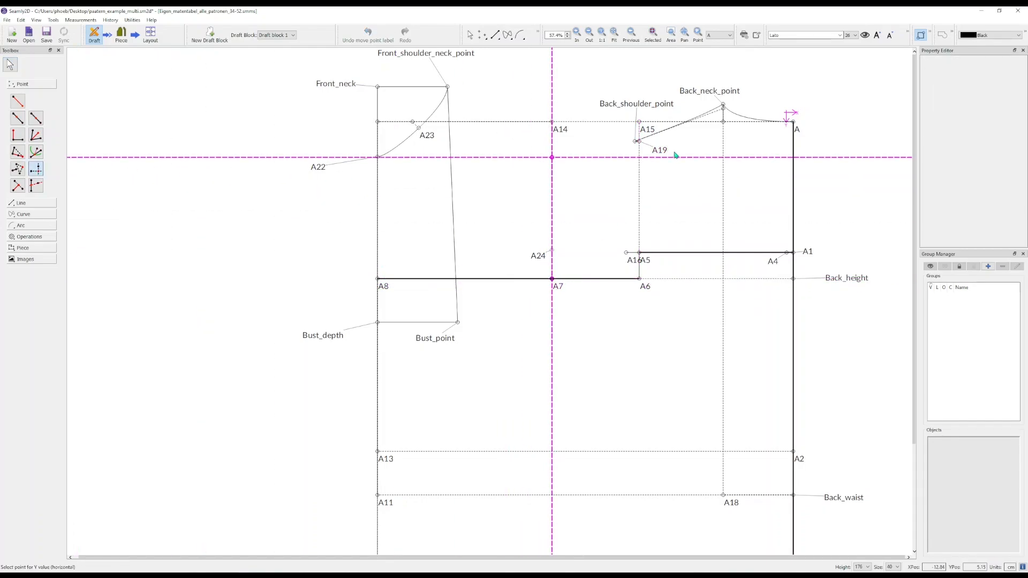
click(656, 151)
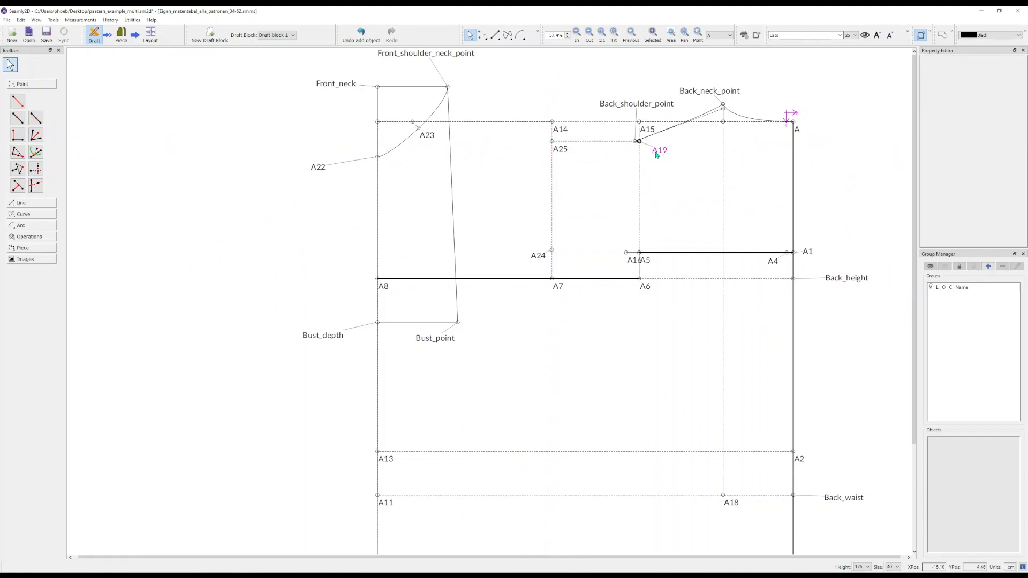
right_click(664, 153)
click(670, 165)
- Set the linetype of the new intersection point A25 to No Pen
click(552, 141)
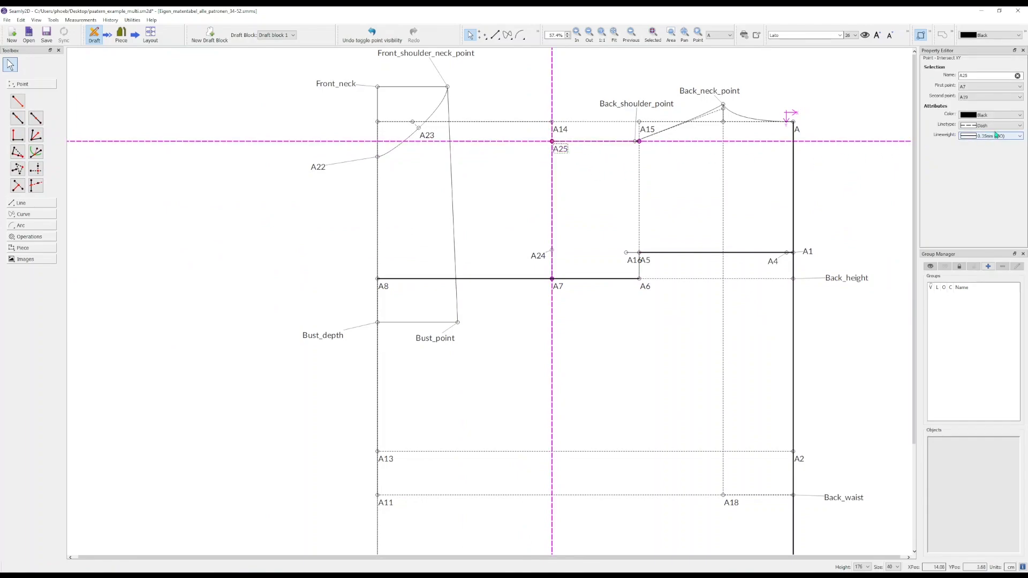
click(991, 126)
click(987, 150)
click(595, 199)
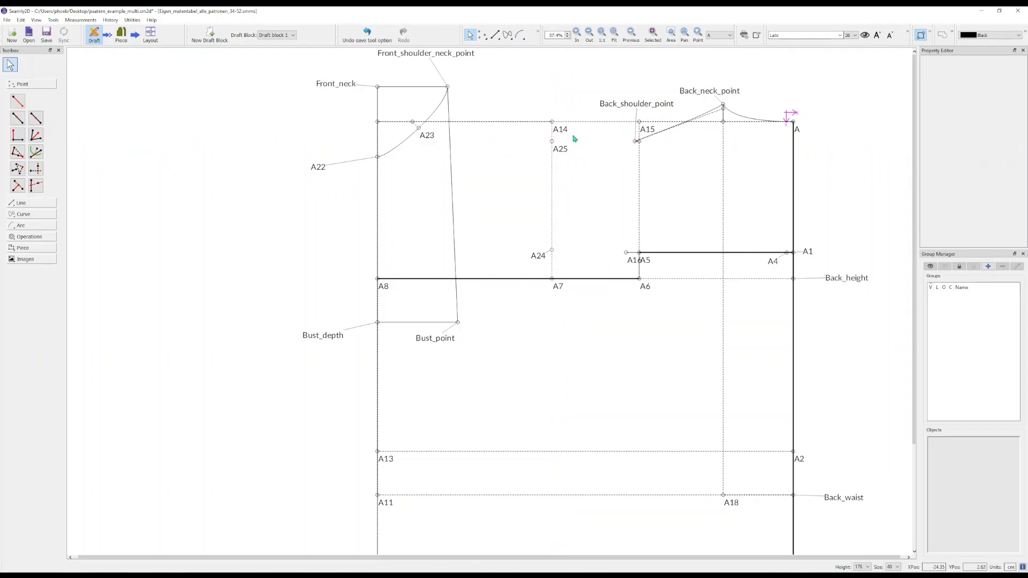
- Move A14's label above its point and hide the point's name
drag(561, 129, 566, 111)
right_click(566, 112)
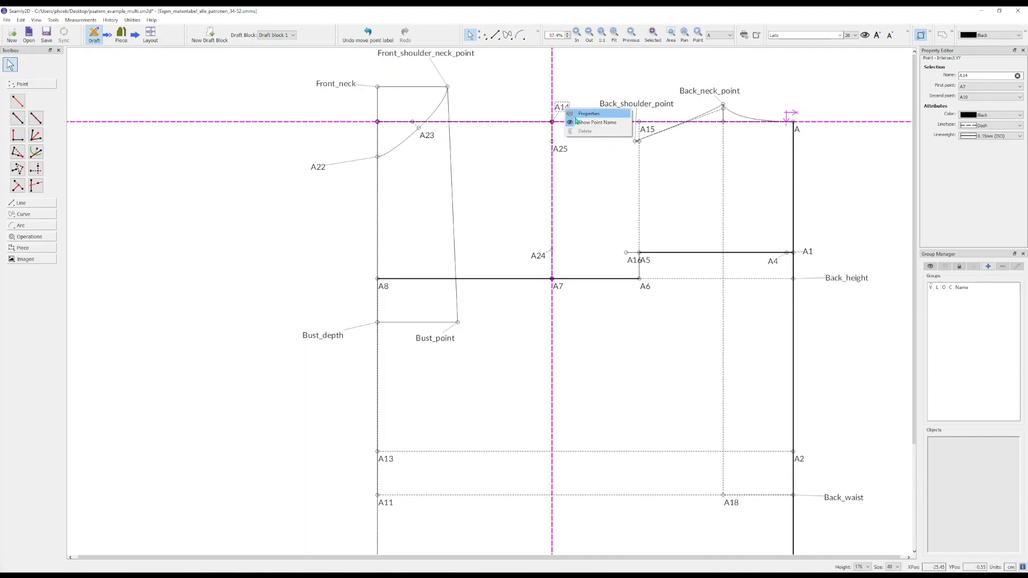
click(581, 126)
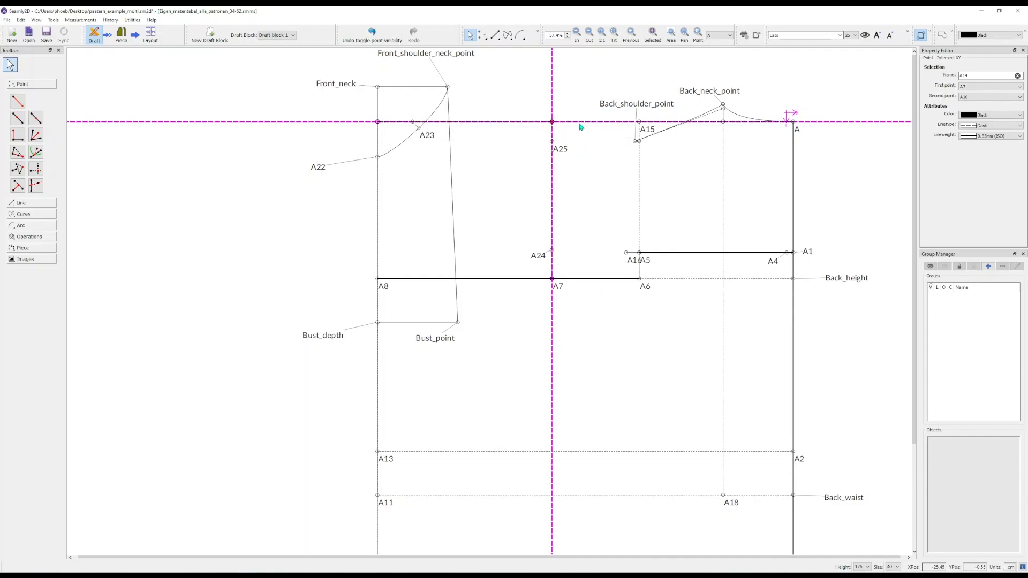
click(41, 224)
click(18, 135)
click(536, 257)
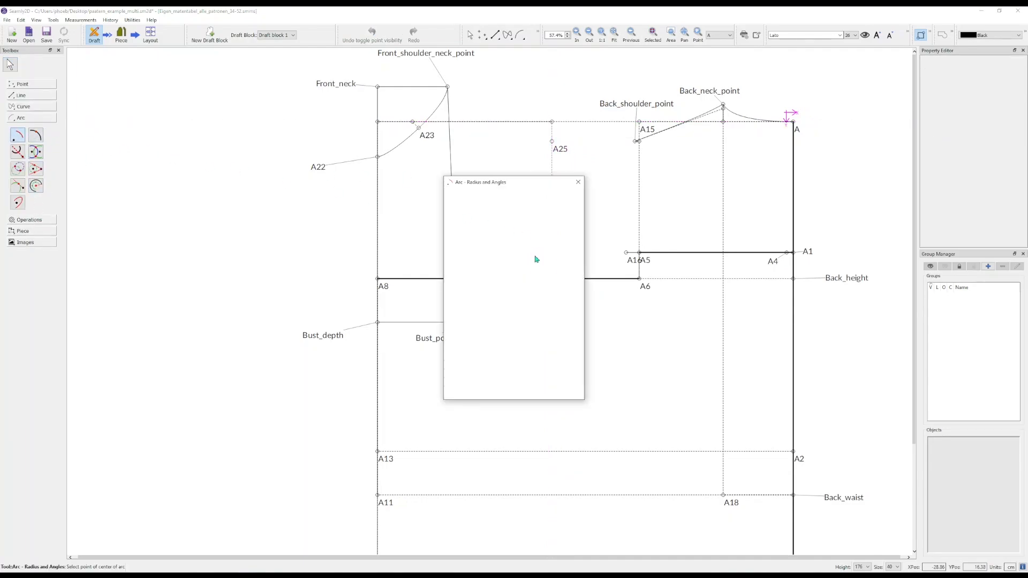
drag(527, 183, 355, 186)
click(397, 247)
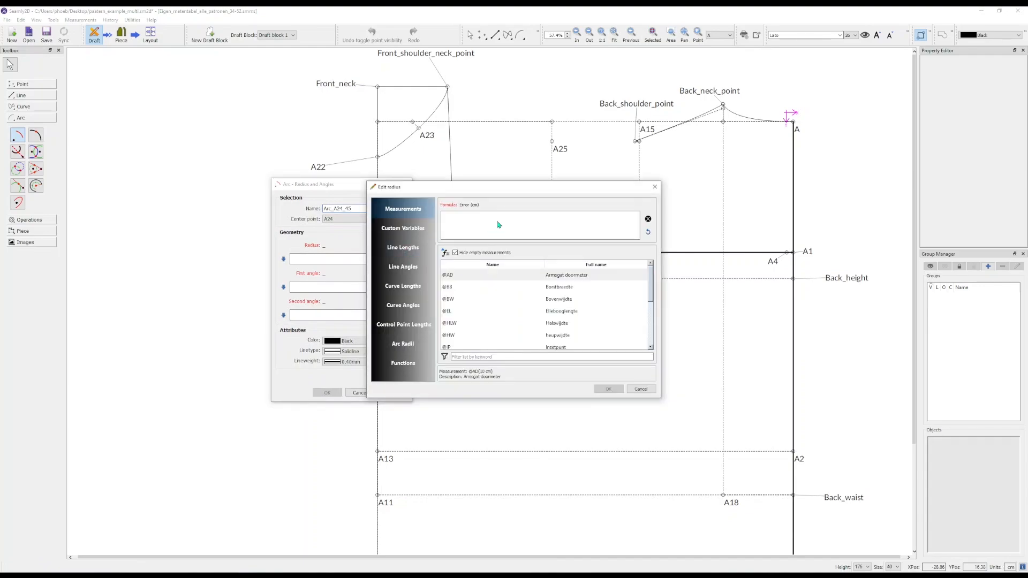
click(403, 247)
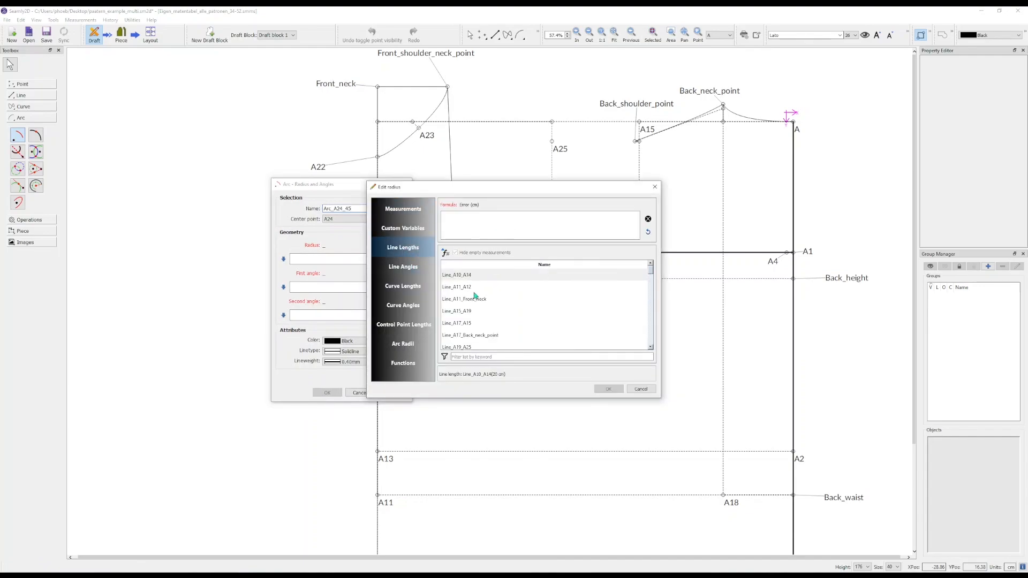
click(481, 357)
text(a24)
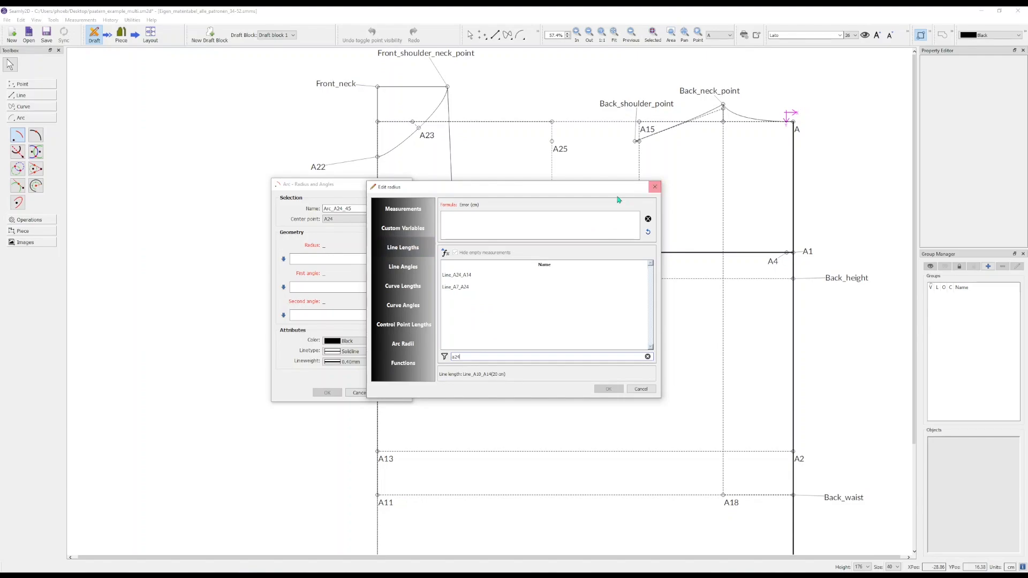
click(655, 186)
click(406, 184)
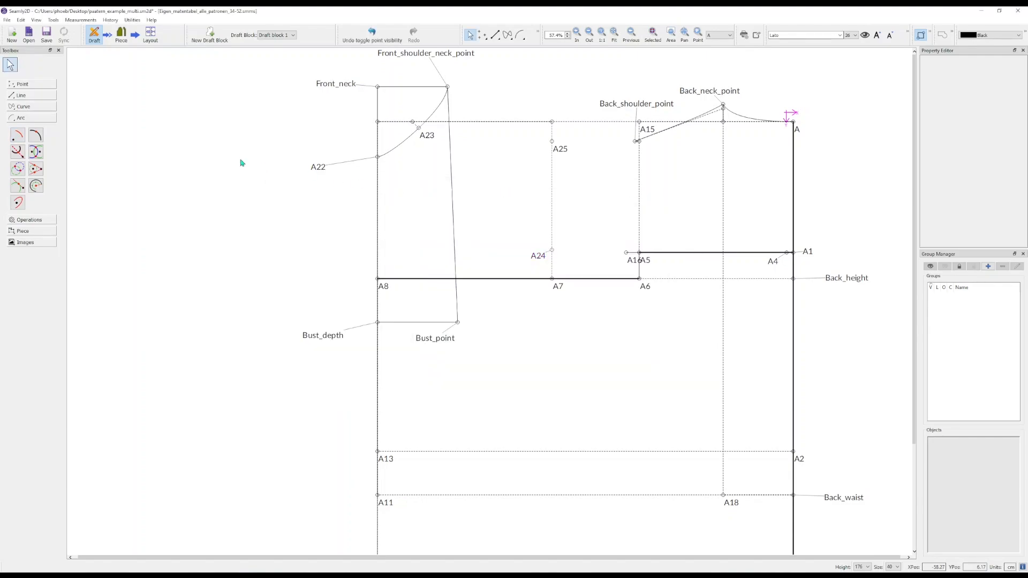
- Draw a line from A25 to A24 and copy the line's object name
click(21, 95)
click(18, 112)
click(551, 141)
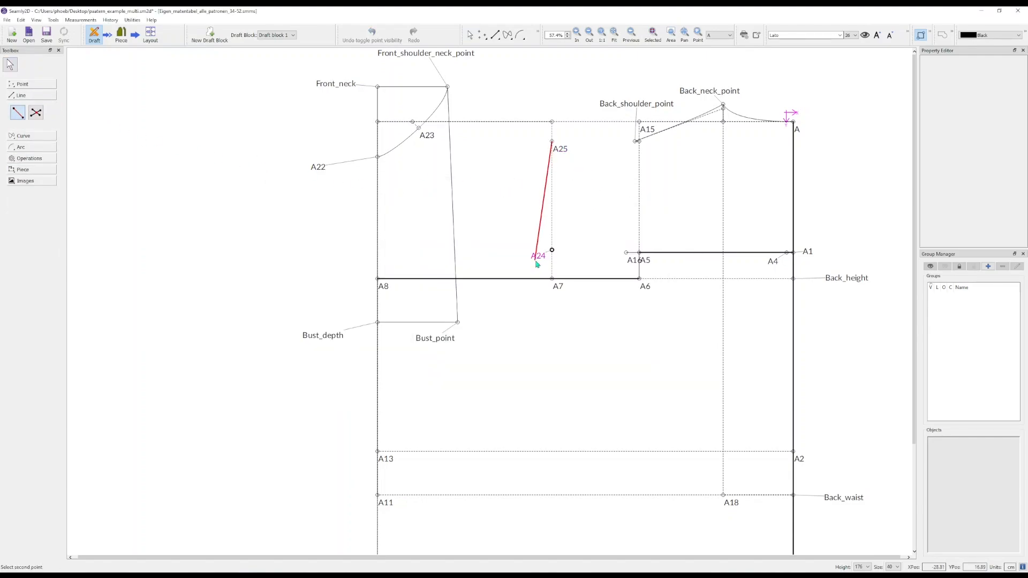
click(551, 250)
drag(997, 78, 950, 78)
key(ctrl+c)
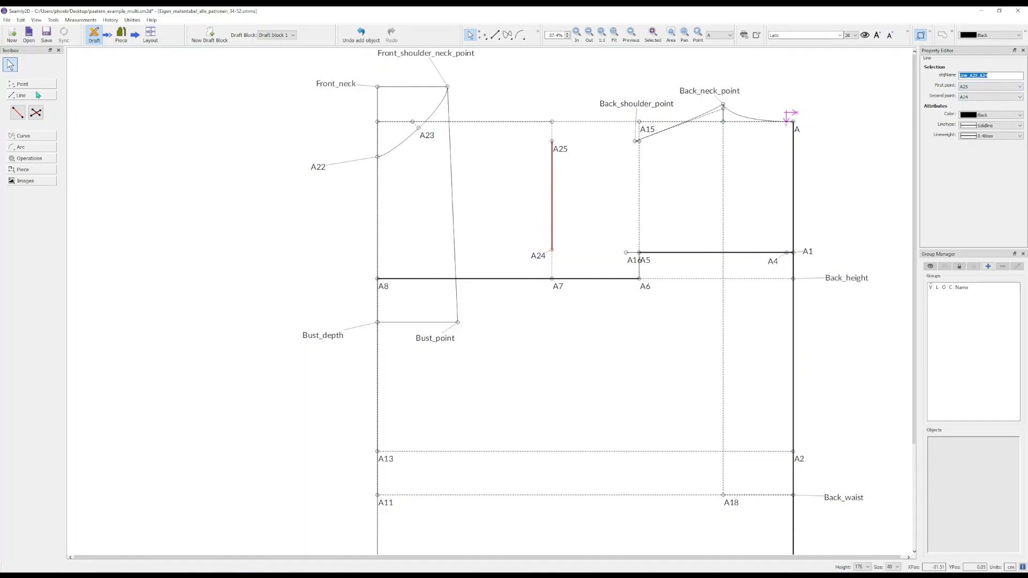
- Draw an arc centred on A24 with radius Line_A25_A24, first angle 45 and second angle 90
click(21, 147)
click(17, 135)
click(538, 257)
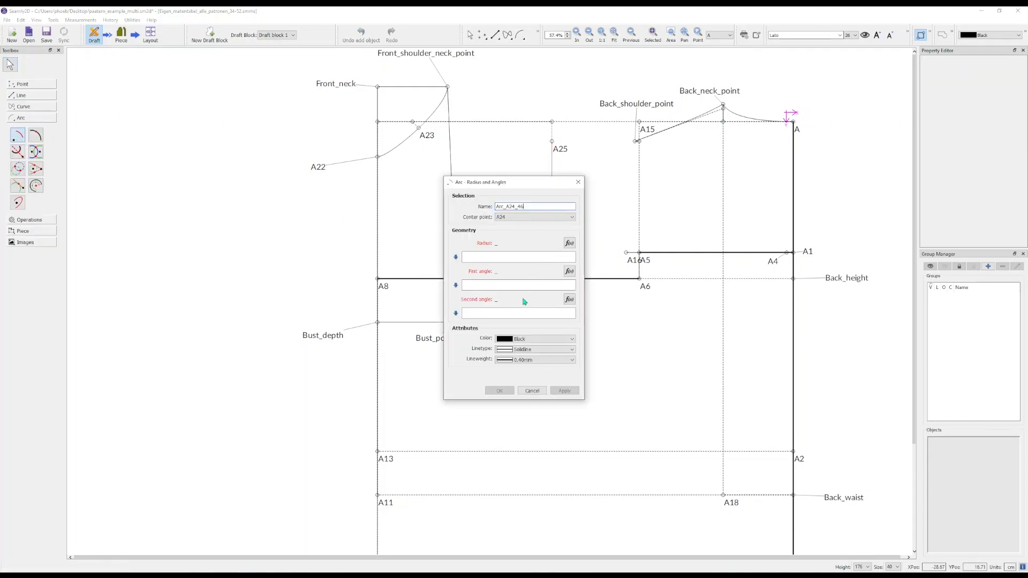
key(ctrl+v)
click(488, 288)
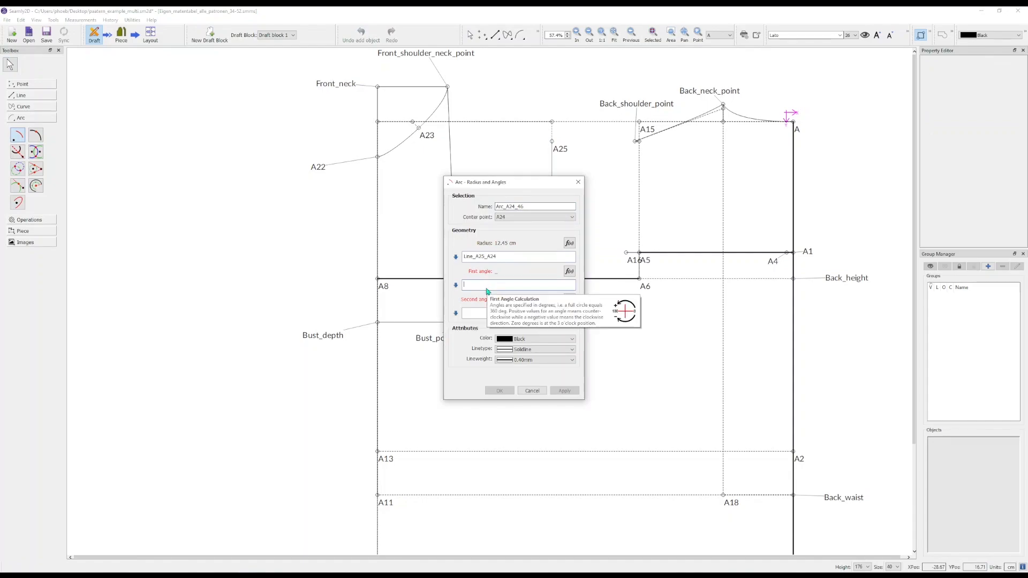
click(482, 315)
text(9)
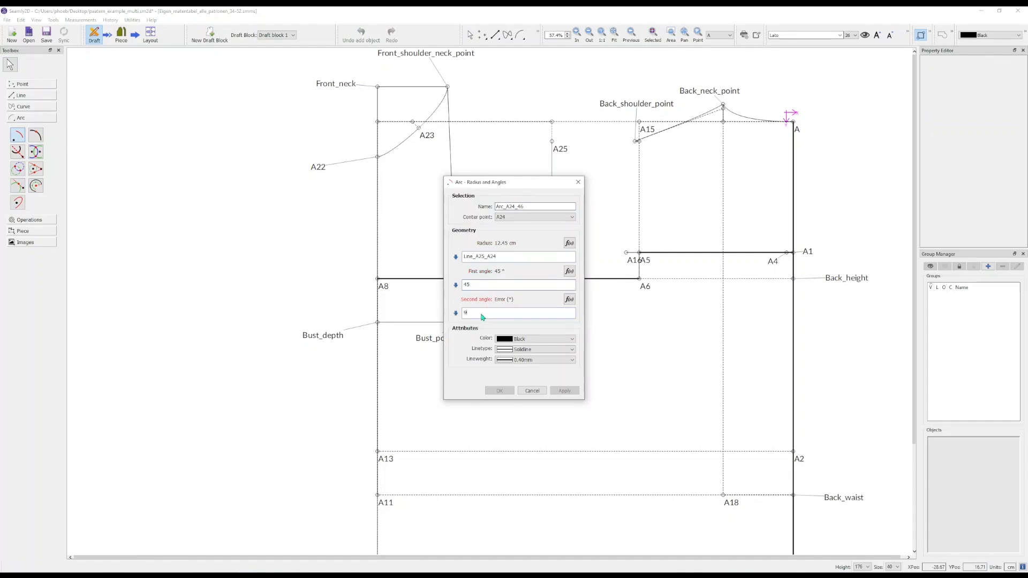
text(0)
click(507, 390)
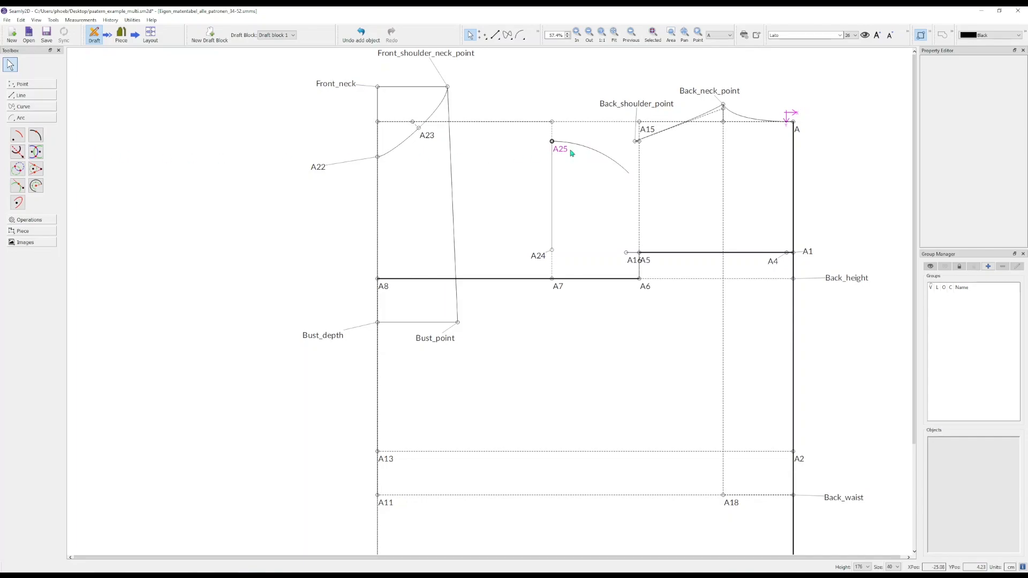
- Draw a small arc centred on A25 with a first angle of 300, crossing the arc around A24
click(18, 136)
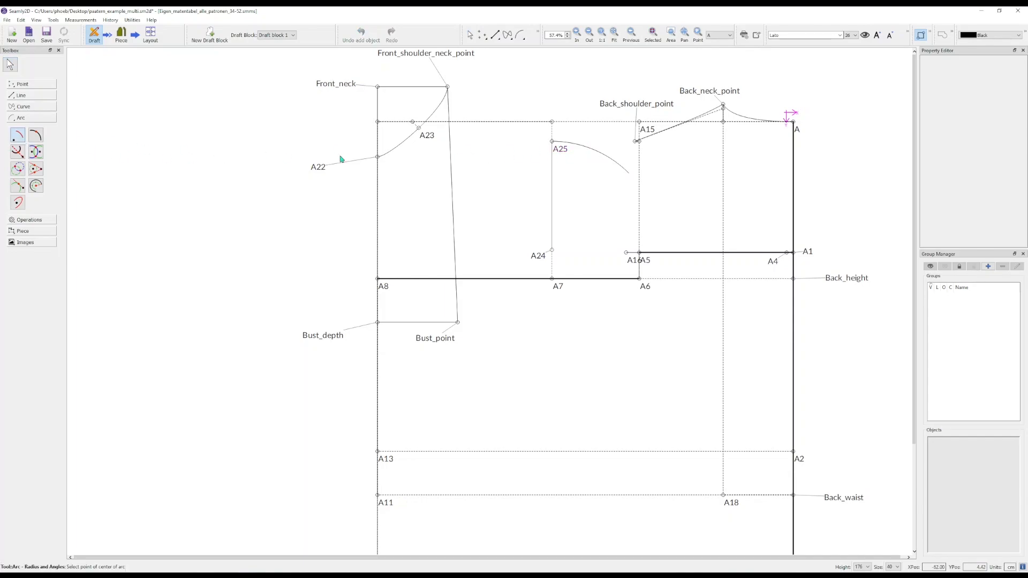
click(554, 152)
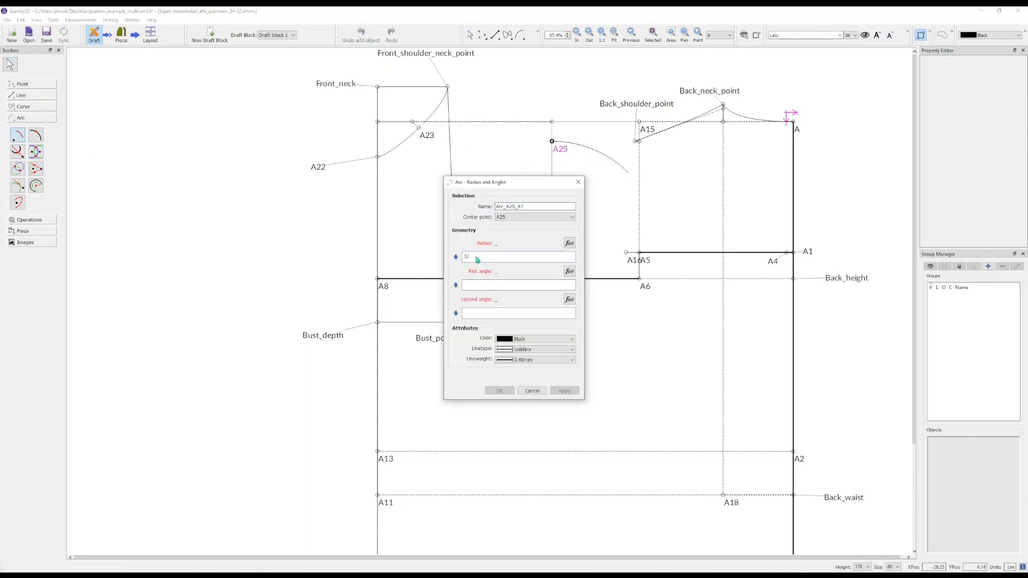
click(478, 286)
text(300)
click(502, 389)
click(584, 220)
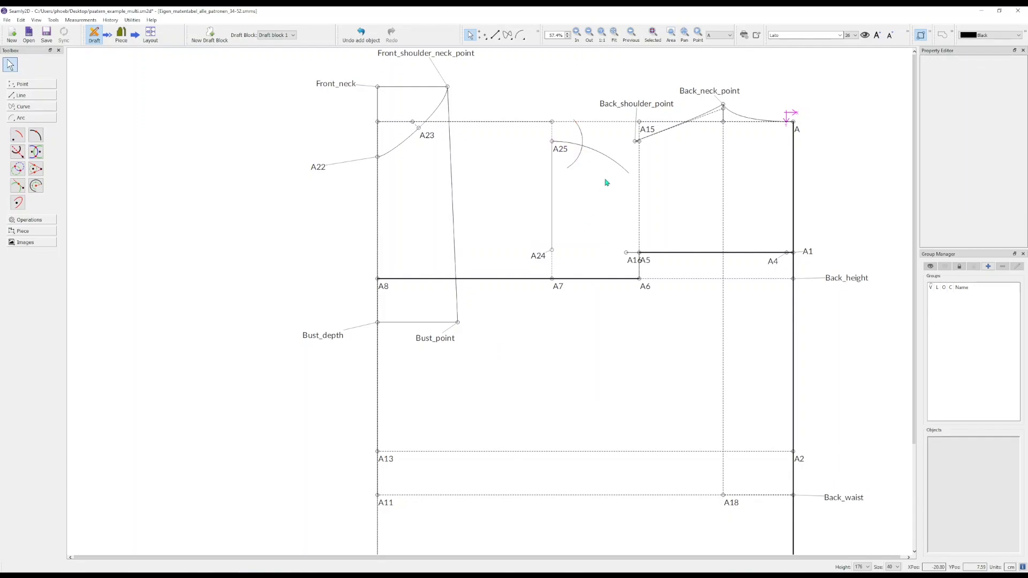
- Create a point where the two arcs intersect and connect it to A24 with a line
click(35, 152)
click(602, 156)
click(582, 149)
click(21, 96)
click(18, 113)
click(583, 147)
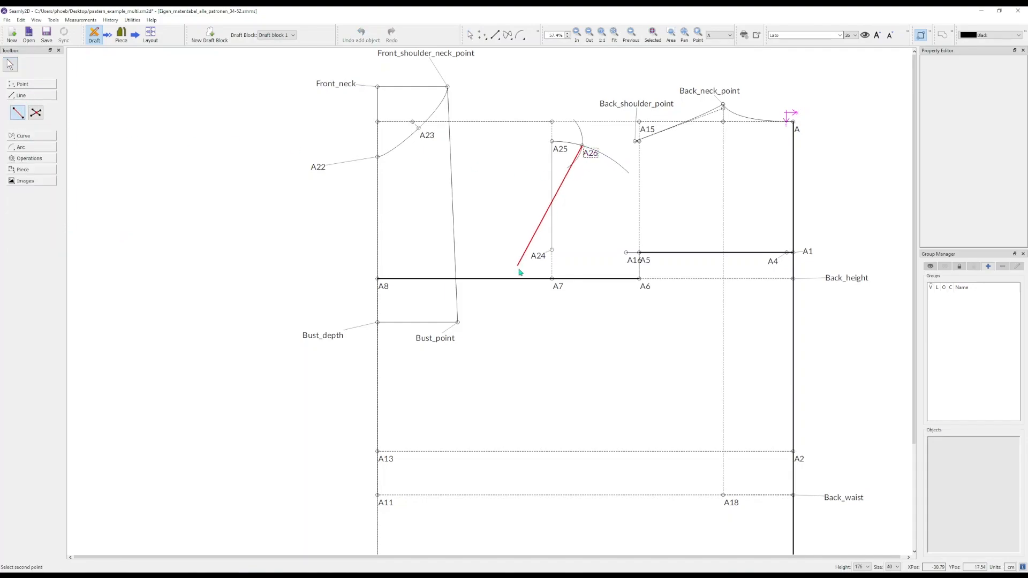
click(551, 249)
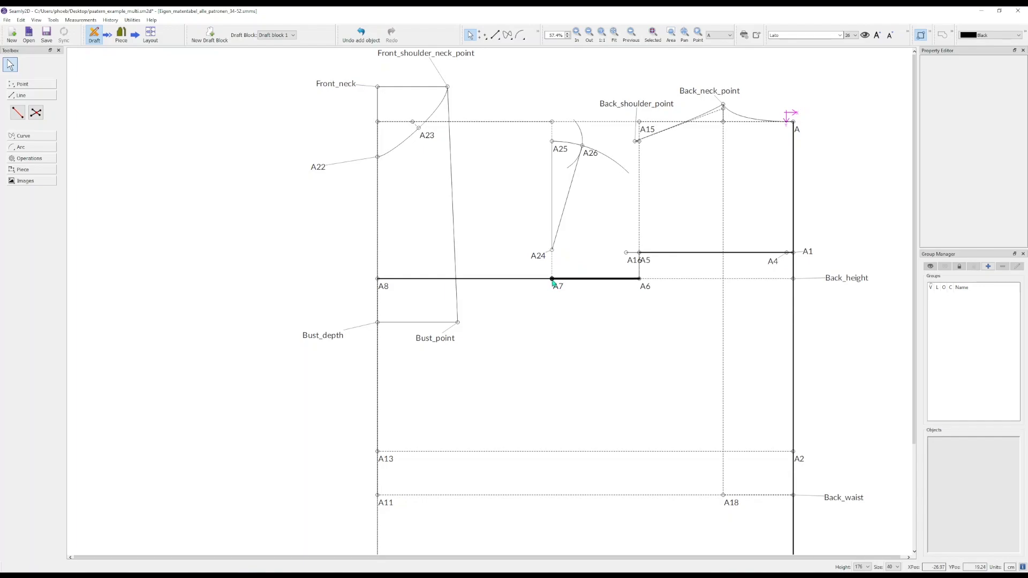
- Create a point on the bisector of angle A24–A7–A6 with a length of 1 cm
click(24, 85)
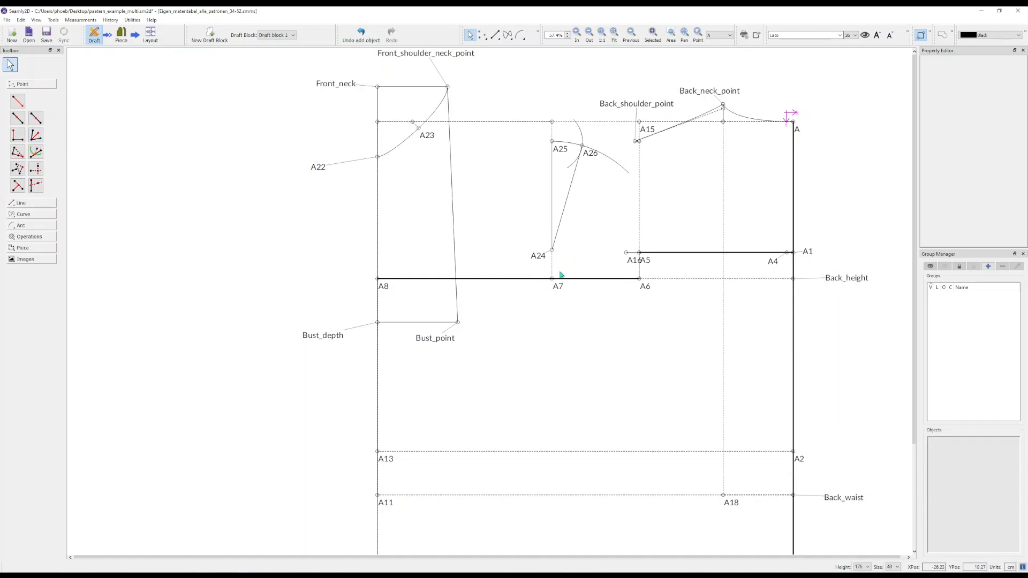
click(35, 135)
click(552, 250)
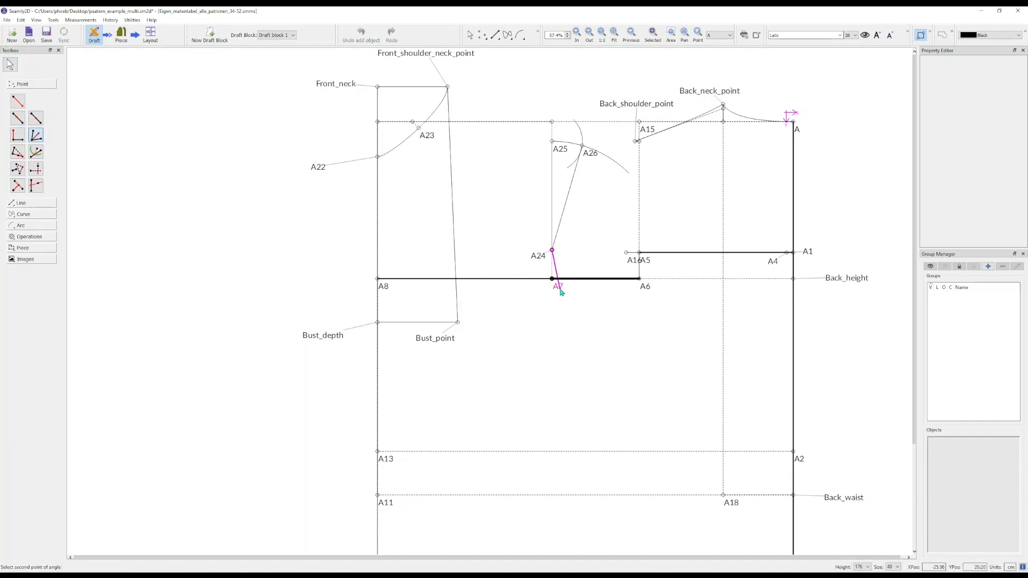
click(552, 279)
click(645, 289)
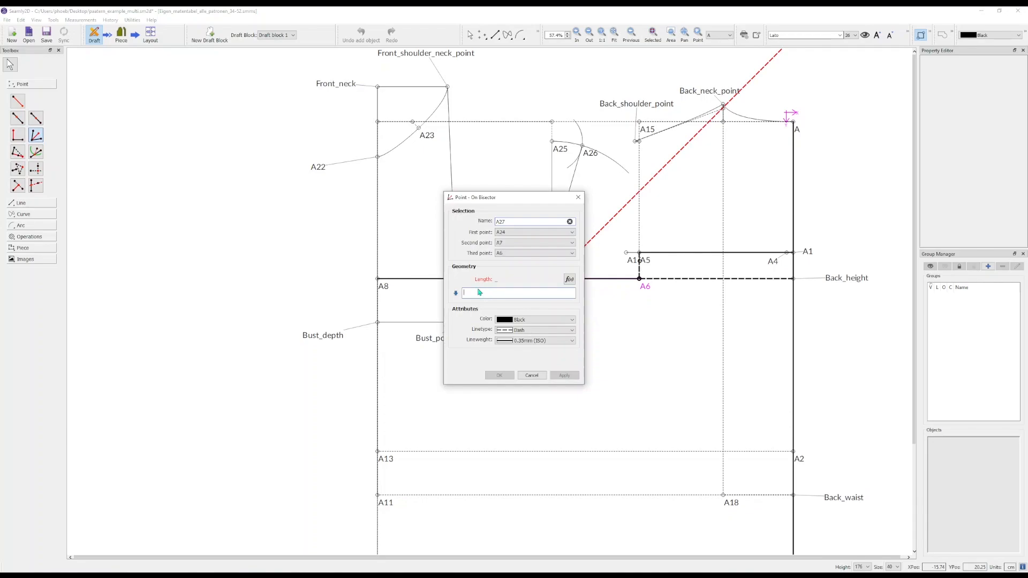
text(1)
click(503, 376)
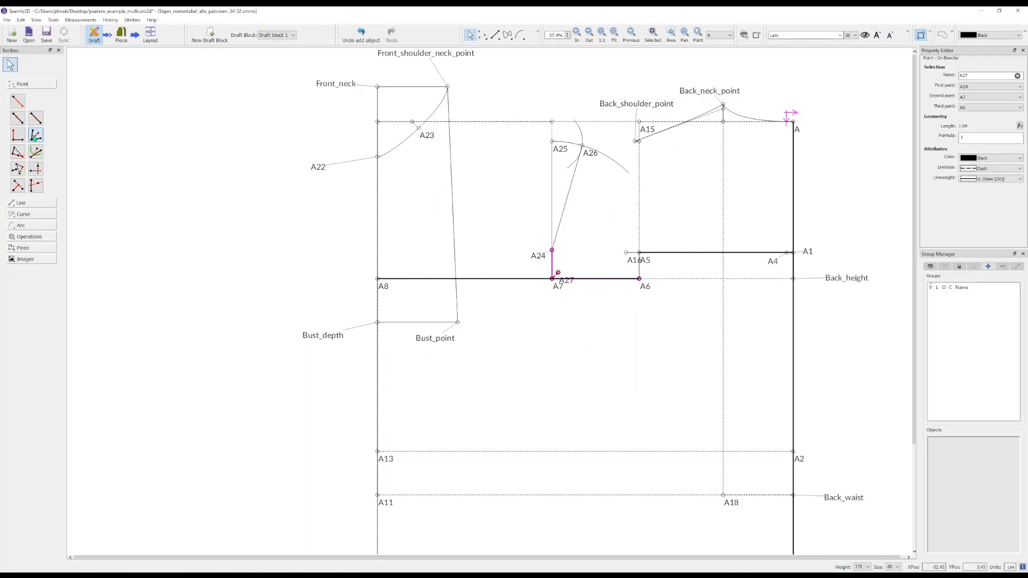
- Create a second point on the bisector of angle A24–A7–A6 with a length of 1.5 cm
click(36, 135)
click(551, 250)
click(552, 278)
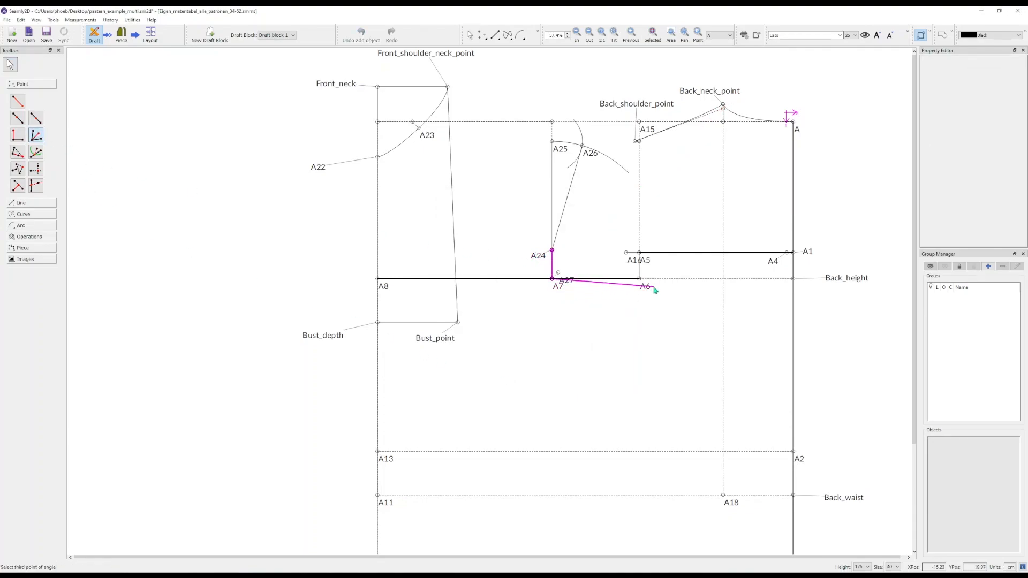
click(645, 288)
text(1)
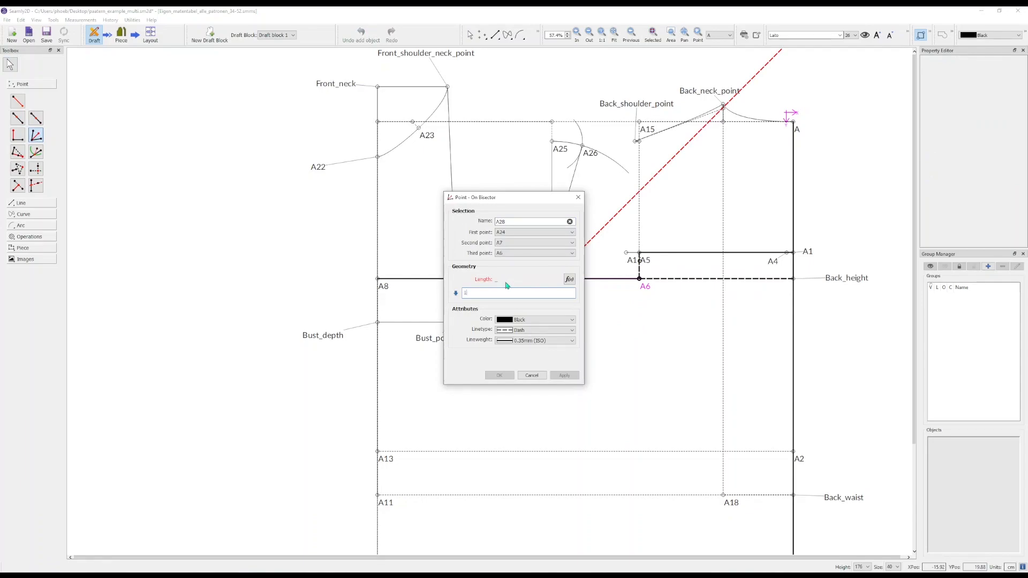
text(.5)
click(499, 376)
- Move the labels of A28, A27 and A7 apart so they no longer overlap around the bisector points
ctrl+scroll(638, 281, up, 2)
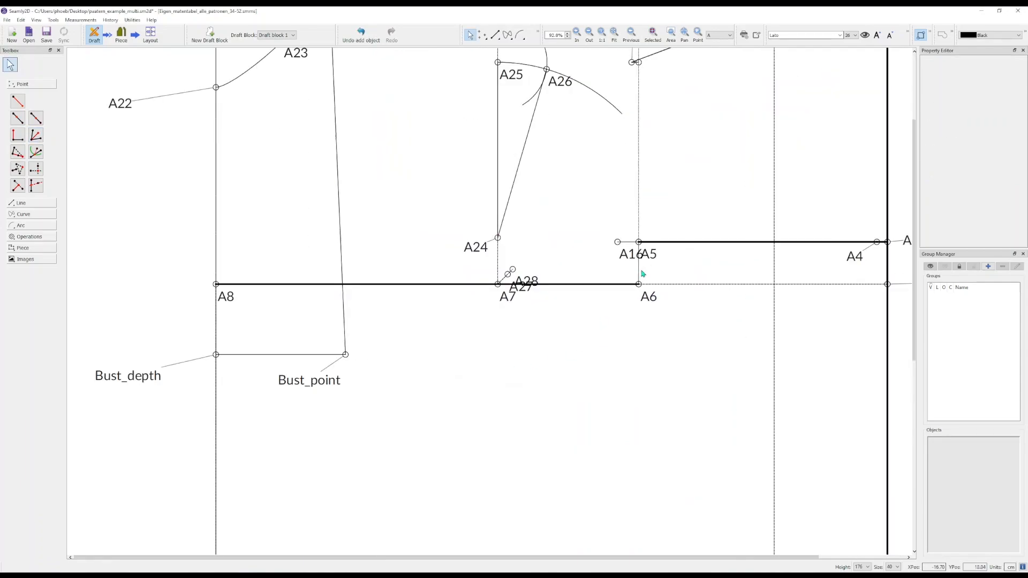
drag(527, 281, 533, 249)
drag(522, 288, 481, 299)
click(511, 310)
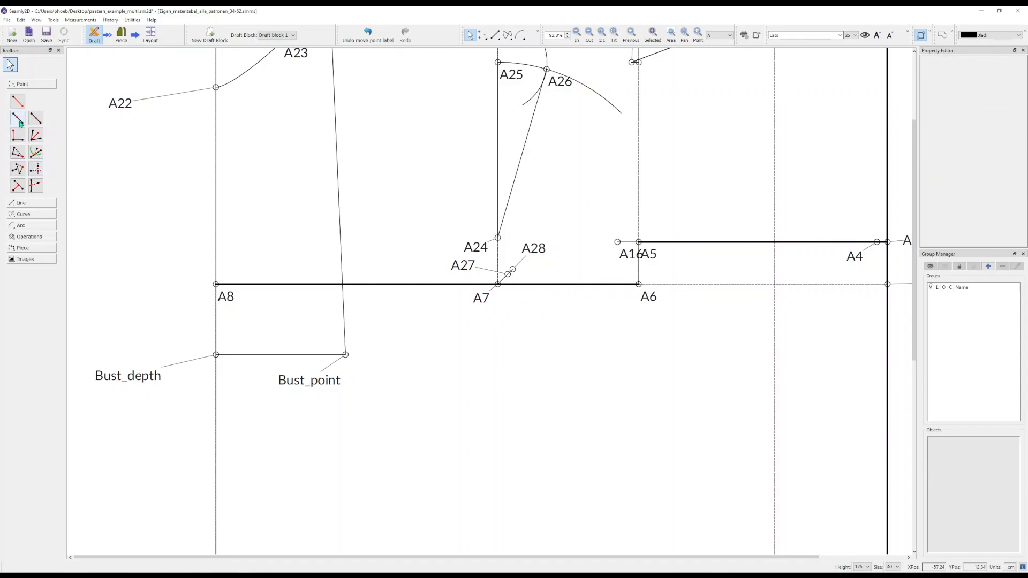
- Create a point on the line from A7 toward A6, using a length formula of CurrentLength/2 minus an offset
click(36, 117)
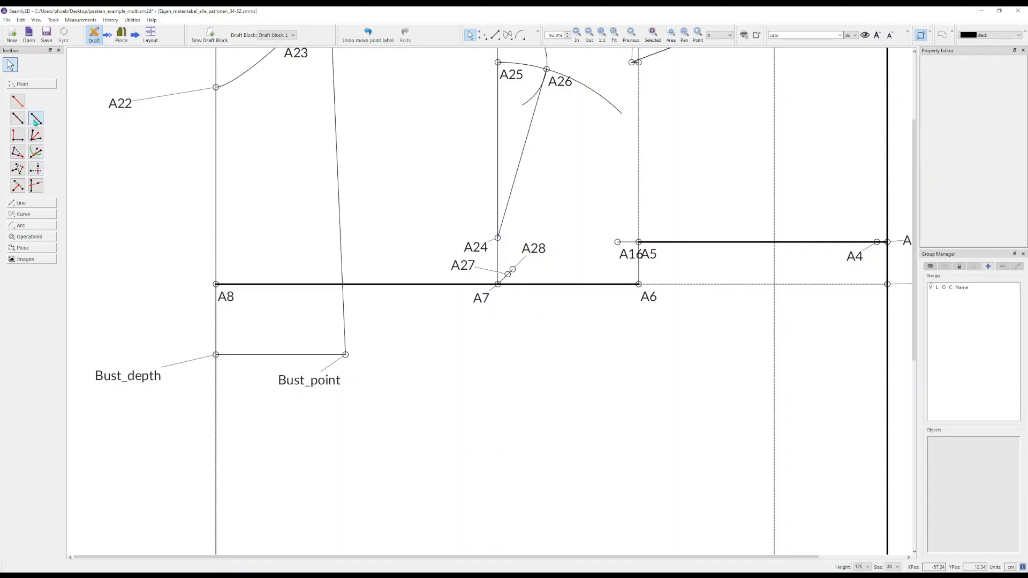
click(485, 300)
click(648, 297)
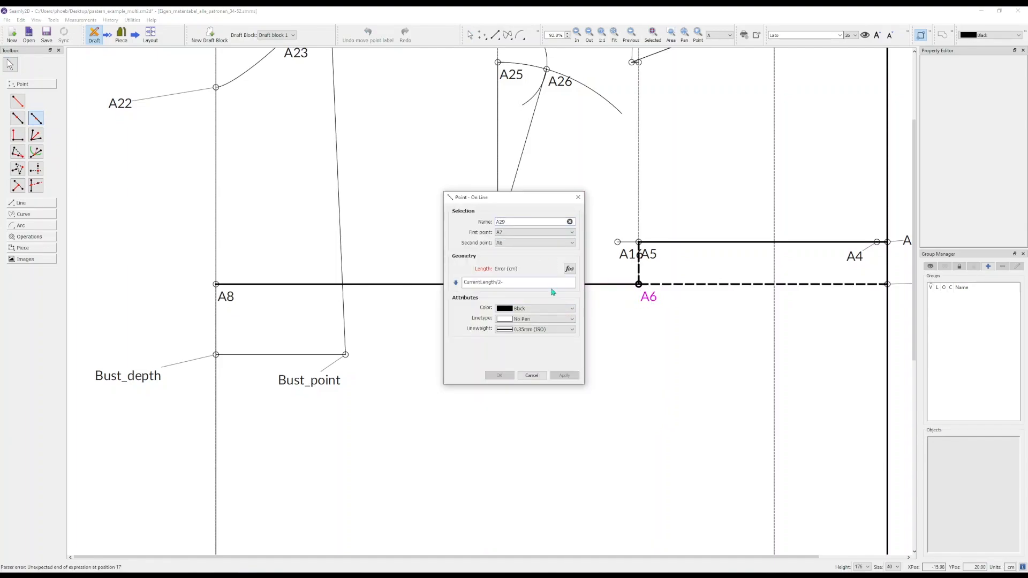
click(506, 375)
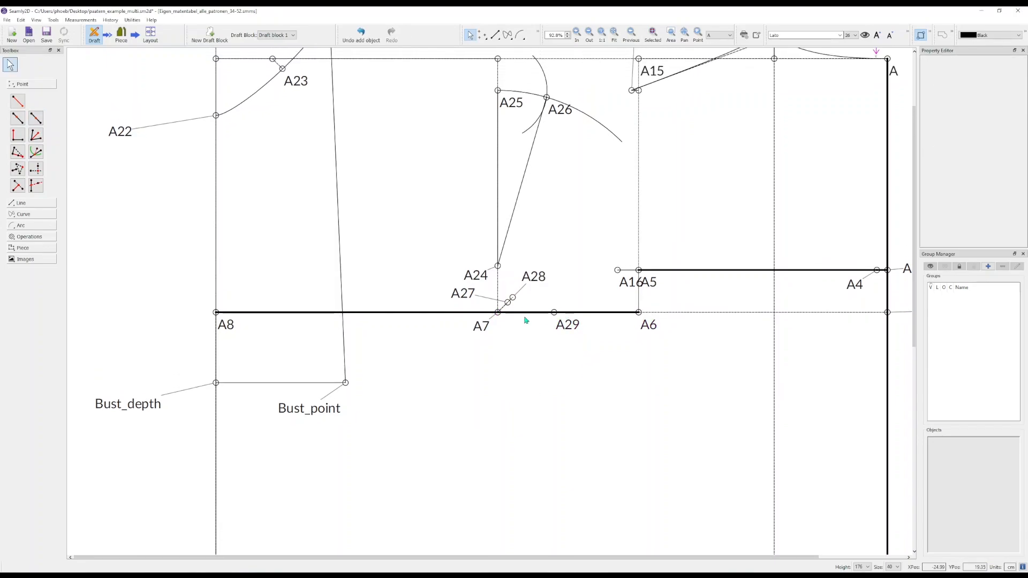
- Draw a curved path for the armhole from A26 through A24, A29 and A16 to Back_shoulder_point
scroll(573, 295, up, 1)
scroll(455, 273, up, 1)
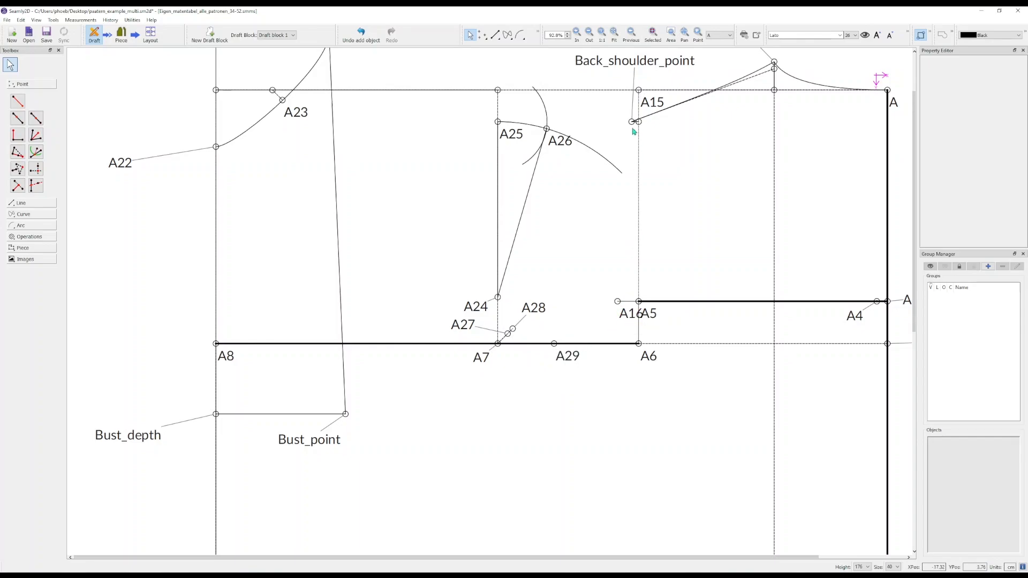
click(23, 215)
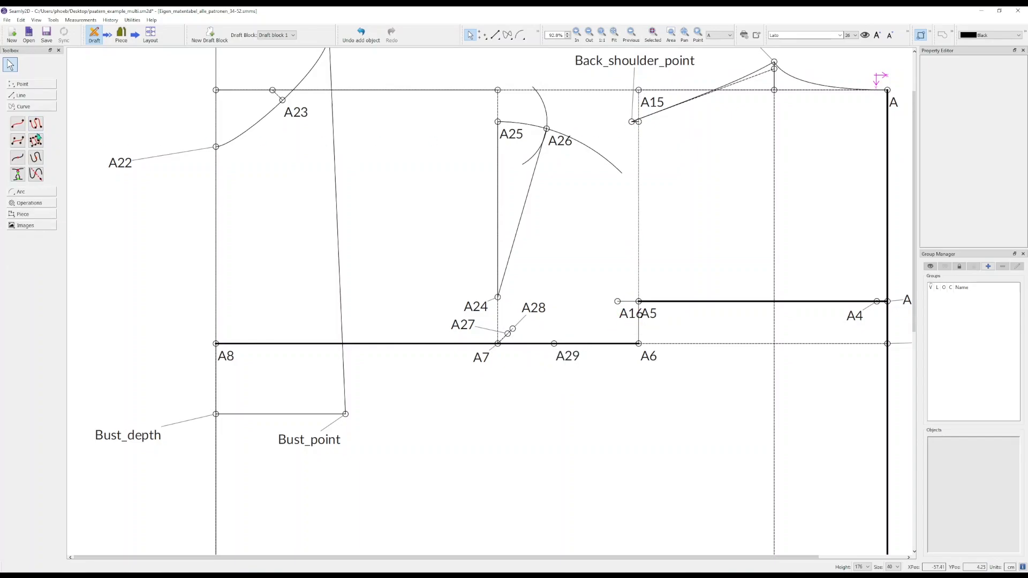
click(36, 124)
click(546, 129)
click(497, 297)
click(554, 343)
click(618, 302)
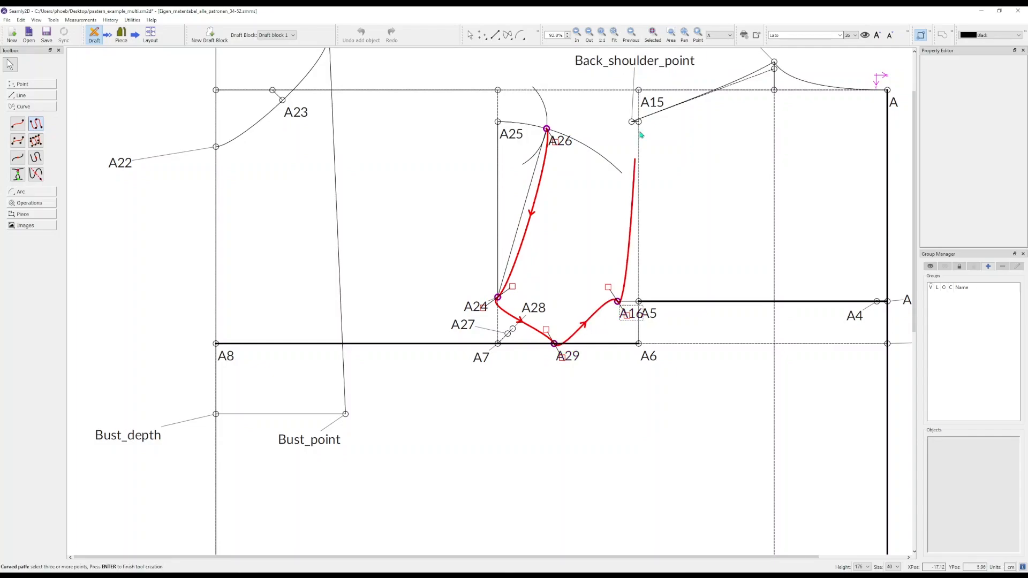
click(632, 121)
key(Return)
- Reshape the armhole path into a smooth U, vertical at A24 and horizontal at A29, running smoothly from A26 to A16
click(534, 207)
click(533, 207)
click(530, 206)
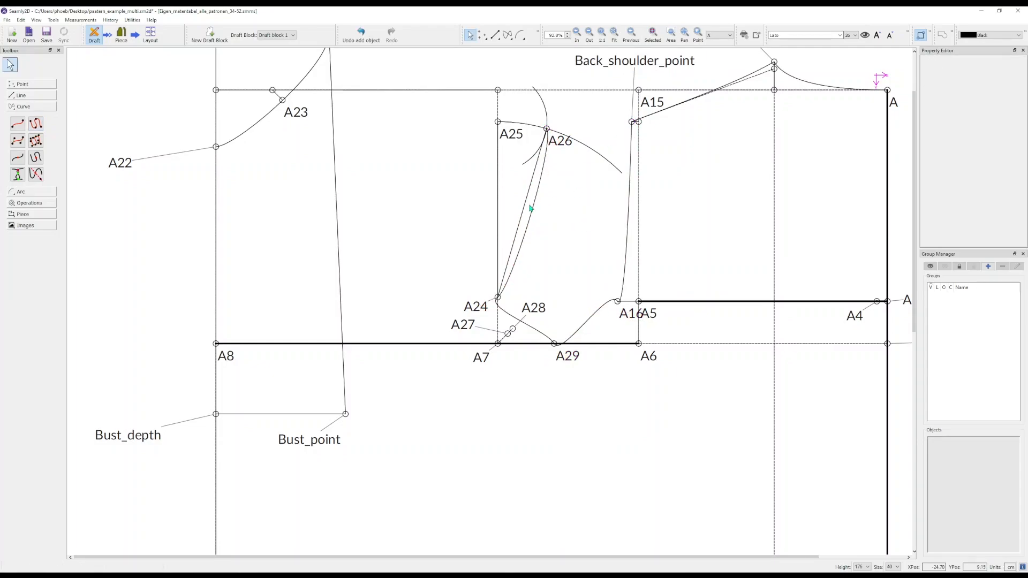
drag(533, 205, 517, 204)
drag(530, 142, 517, 186)
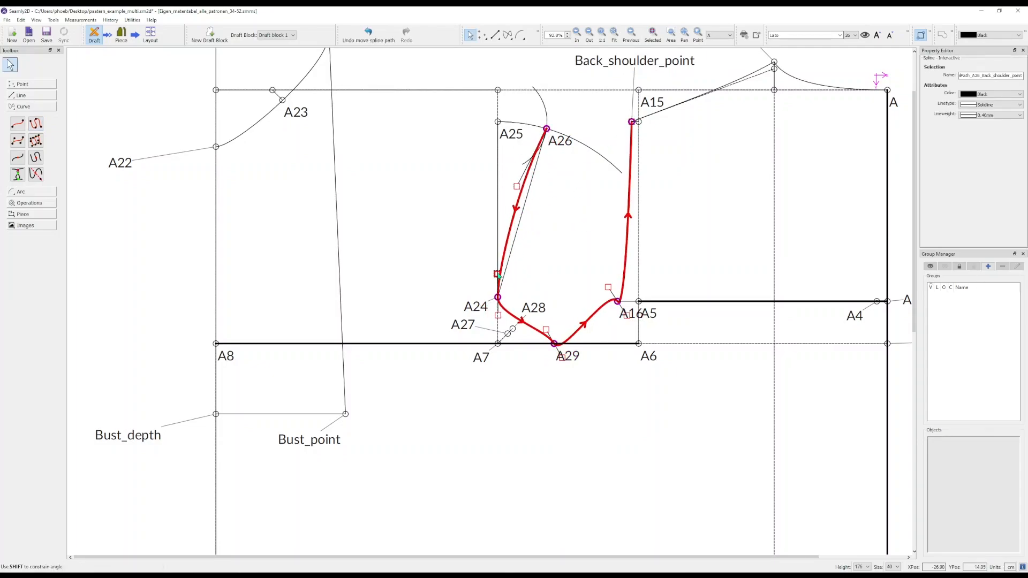
drag(498, 315, 591, 344)
drag(609, 288, 602, 331)
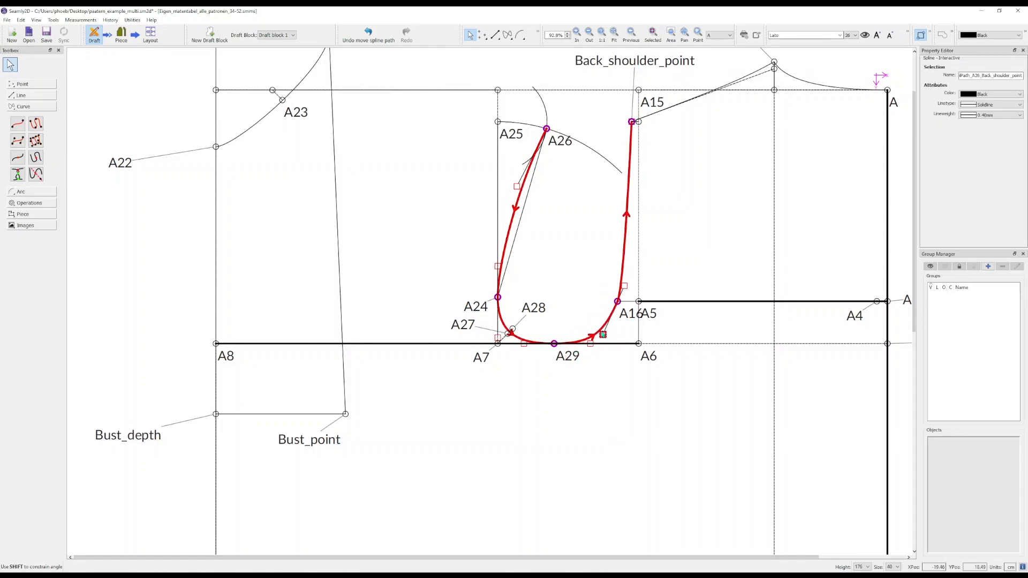
- Adjust the back armhole section so it bows from A16 out toward the A15–A6 line and up to Back_shoulder_point
drag(626, 287, 641, 261)
drag(633, 123, 646, 214)
drag(641, 263, 642, 252)
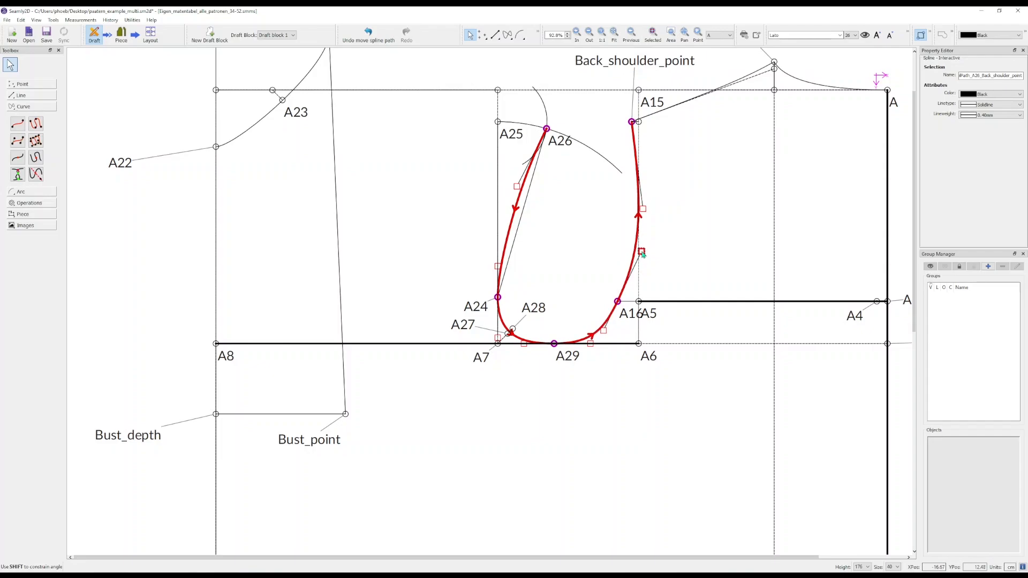
drag(644, 209, 642, 200)
click(675, 279)
- Create a point where the vertical through A29 meets the horizontal through Hip
middle_drag(616, 384, 576, 385)
scroll(536, 381, down, 4)
scroll(491, 385, down, 4)
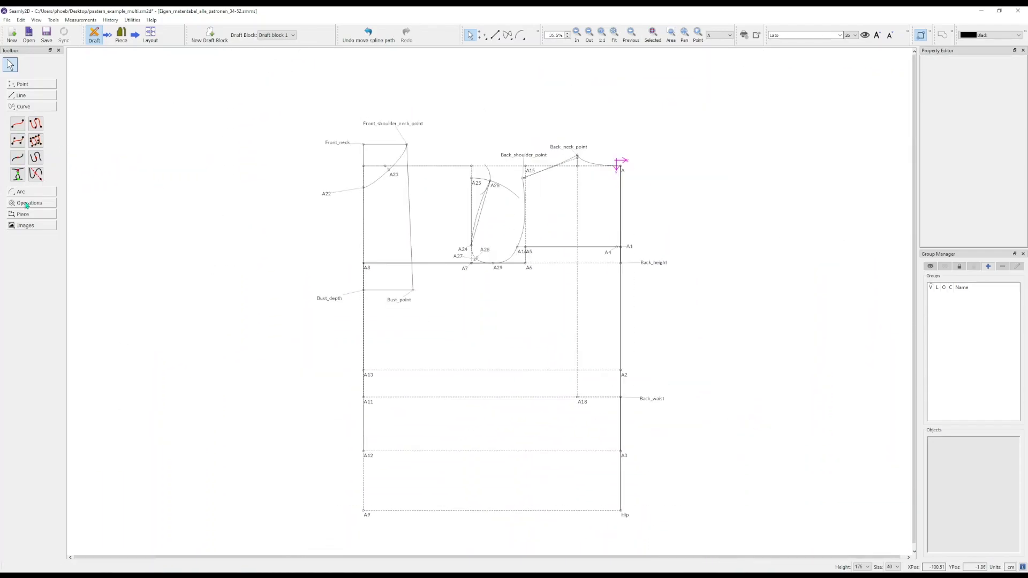
click(27, 96)
click(32, 84)
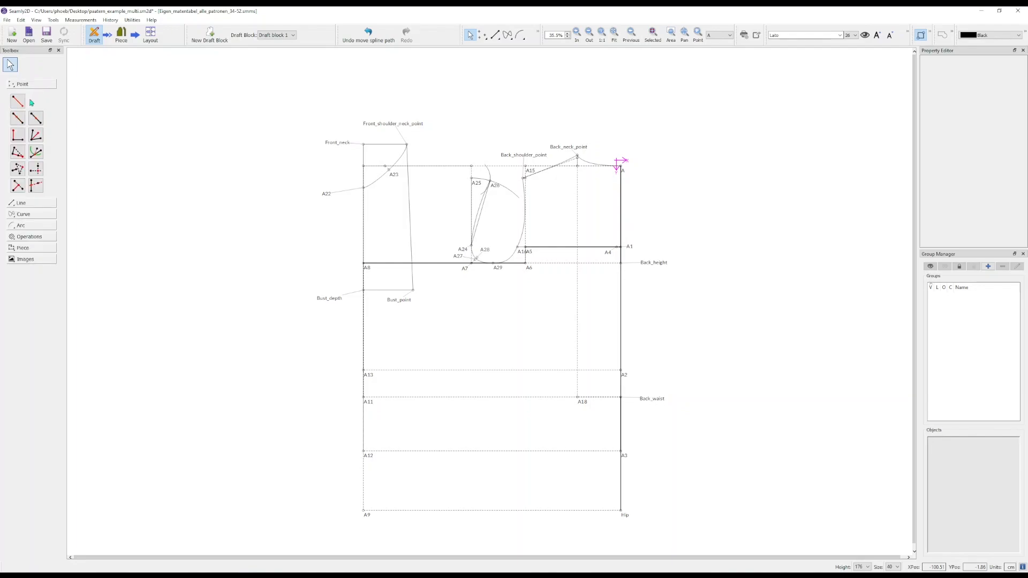
click(36, 169)
click(499, 269)
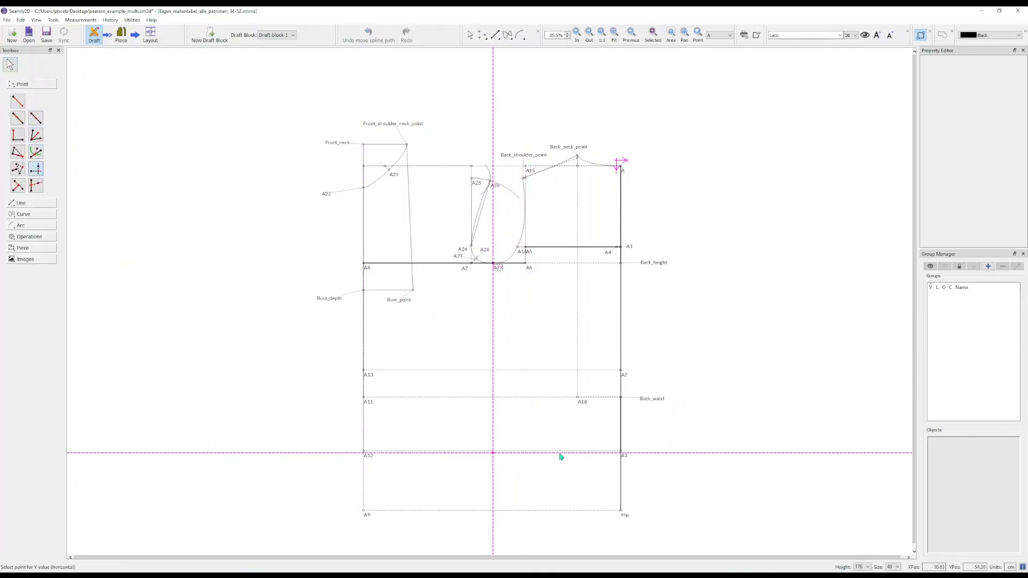
click(620, 510)
- Rename point A26 as Front_shoulder_point
ctrl+scroll(506, 295, up, 3)
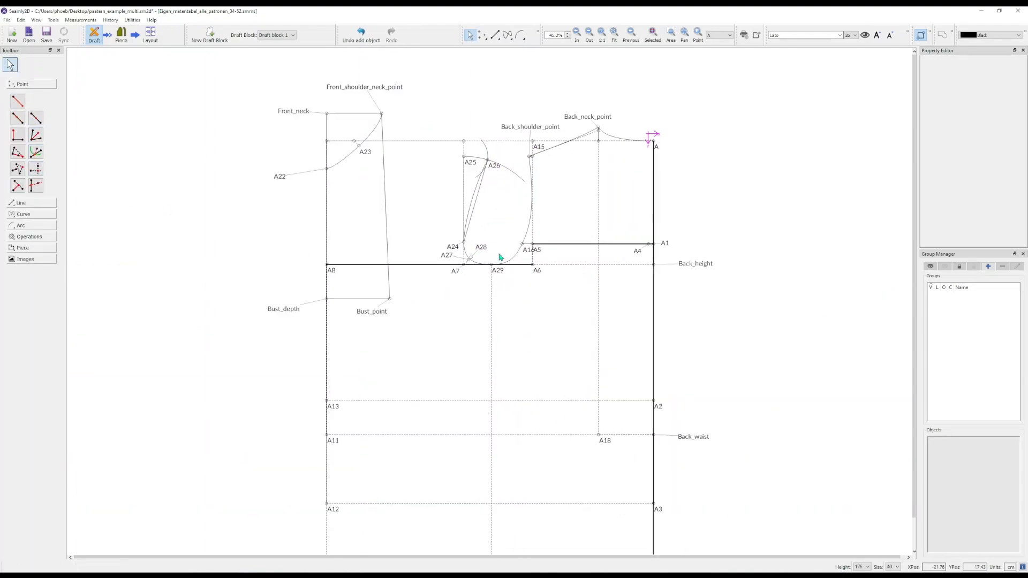
scroll(502, 268, up, 2)
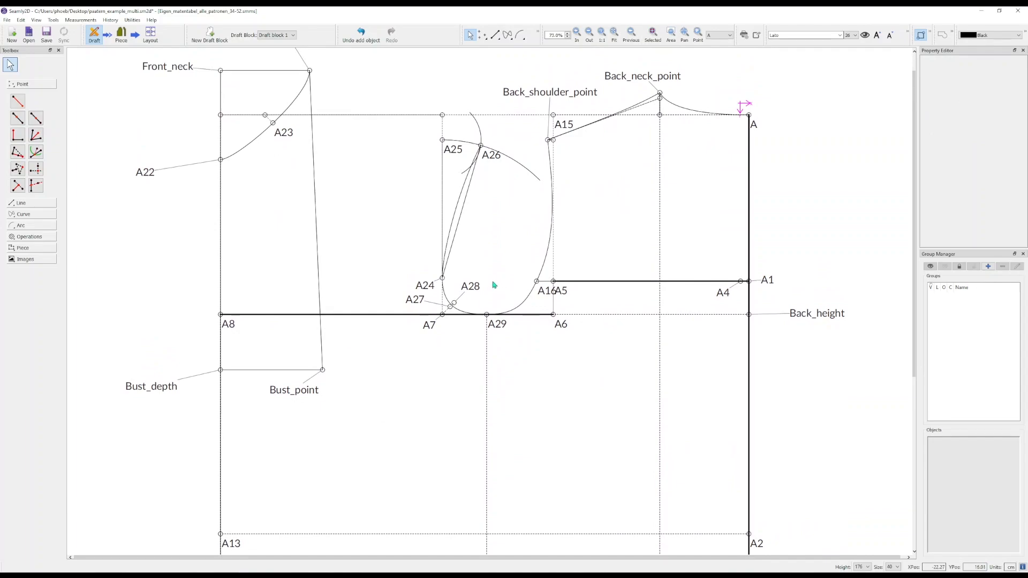
scroll(493, 286, up, 2)
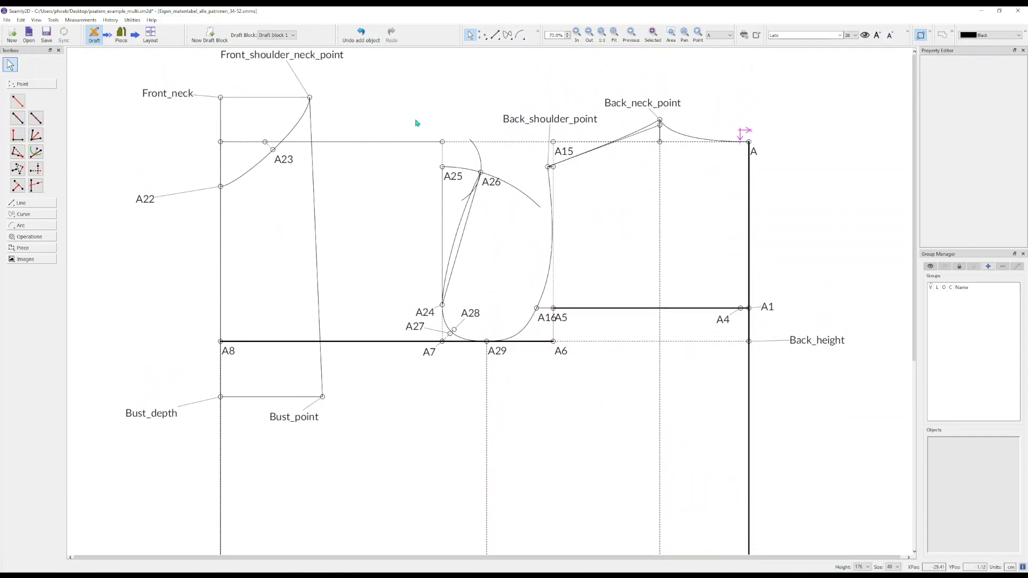
click(491, 184)
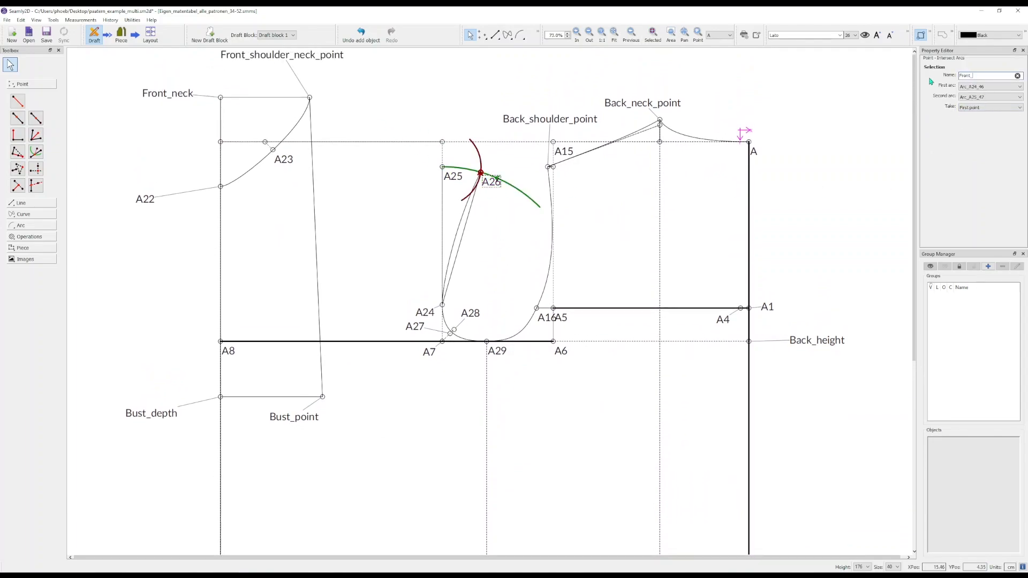
text(Front_shoulder_point)
key(Return)
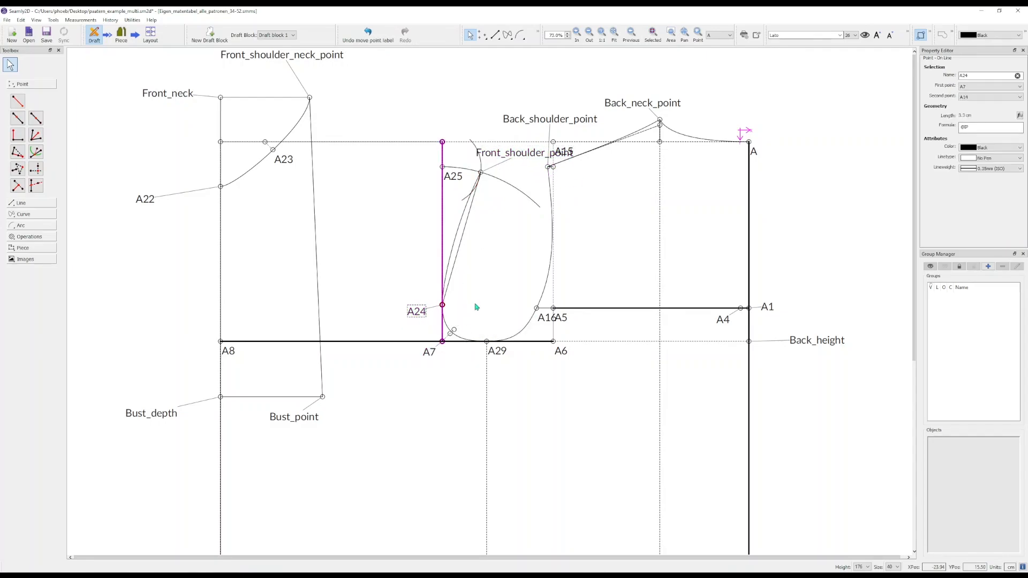
- Hide the labels of A27, A28 and A16, and move the Front_shoulder_point label clear above the armhole
right_click(548, 320)
click(580, 334)
click(536, 207)
drag(522, 155, 464, 109)
click(577, 202)
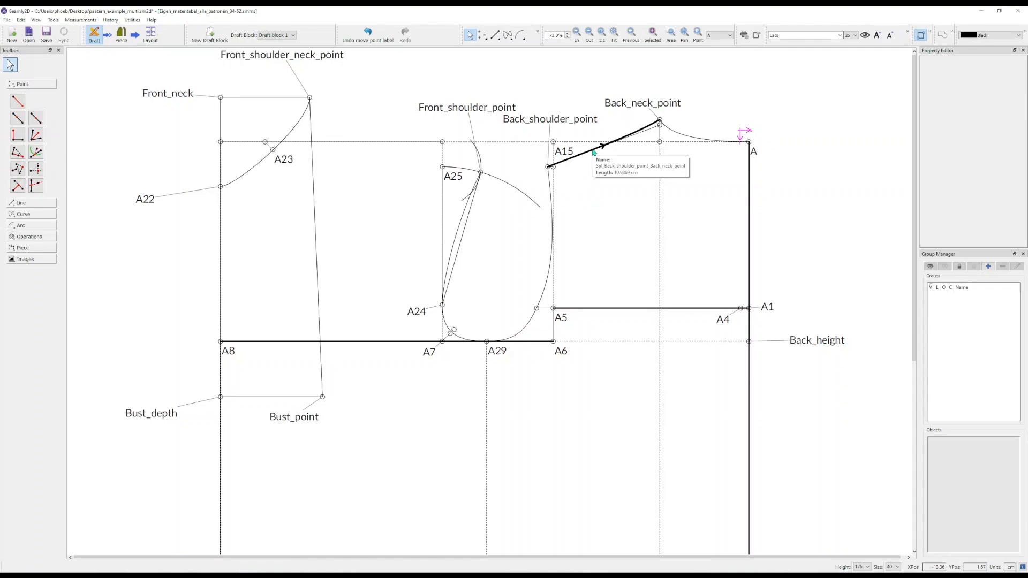
- Copy the name of the shoulder curve between Back_shoulder_point and Back_neck_point
click(617, 147)
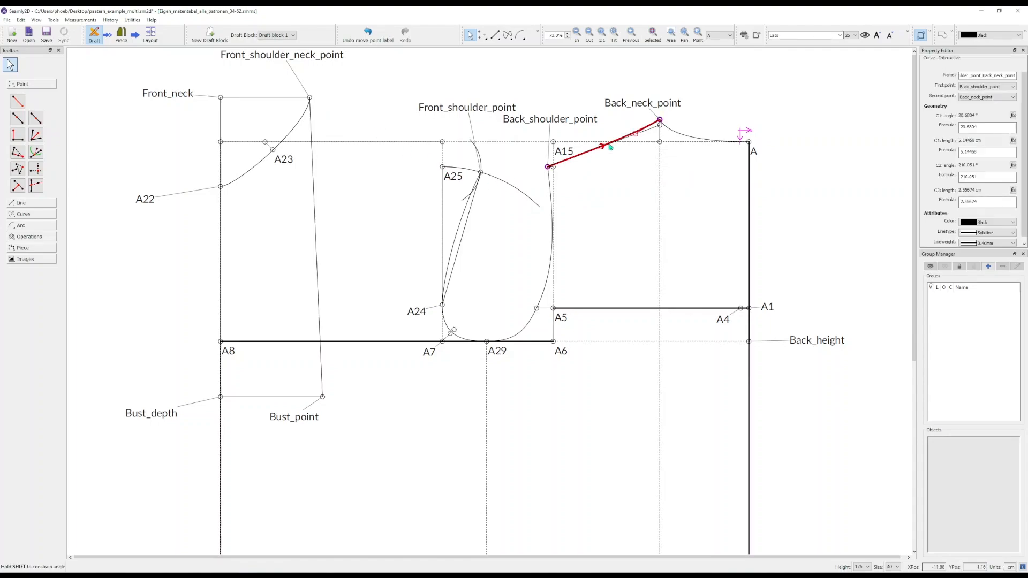
double_click(990, 75)
key(ctrl+c)
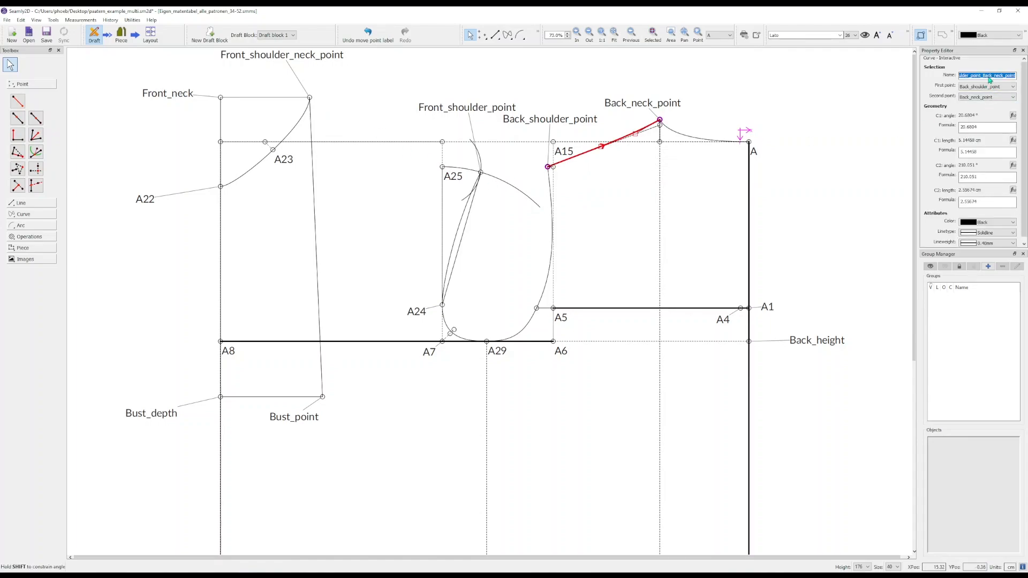
click(171, 94)
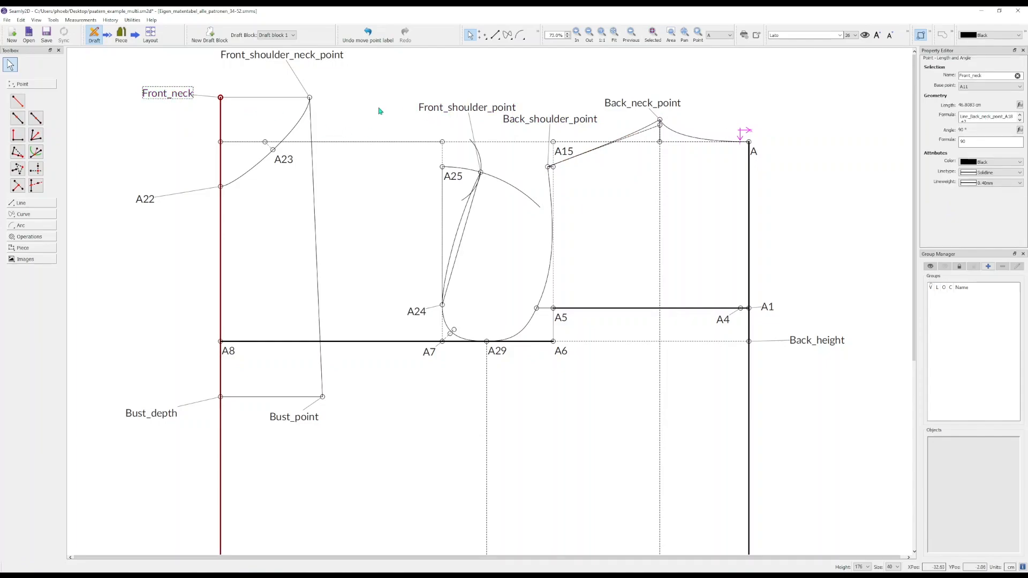
click(389, 192)
- Create an arc centred on Bust_point with radius Line_Front_shoulder_neck_point_Bust_point, first angle 60° and second angle 100°
ctrl+scroll(390, 194, down, 4)
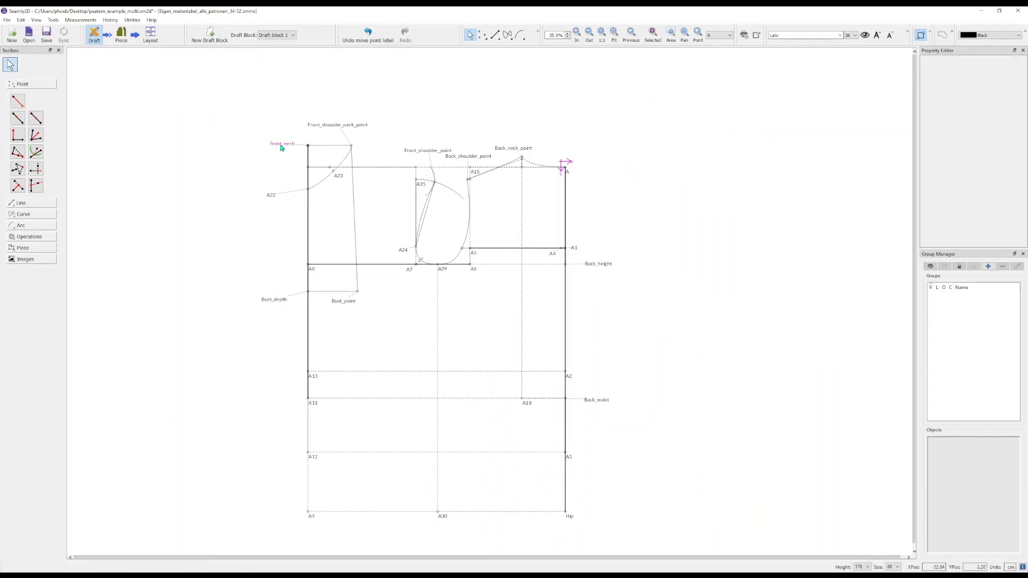
ctrl+scroll(401, 157, up, 4)
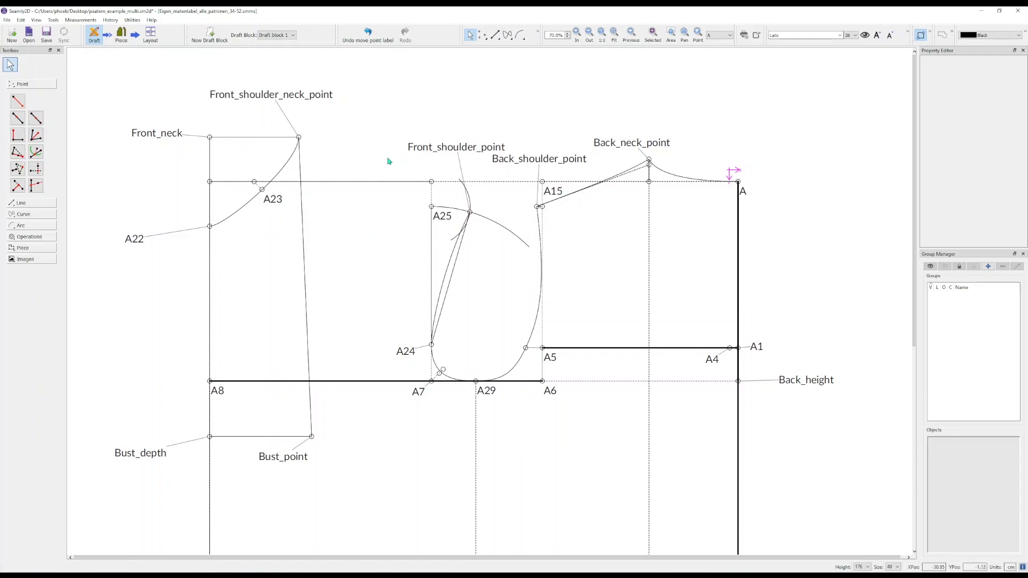
click(32, 227)
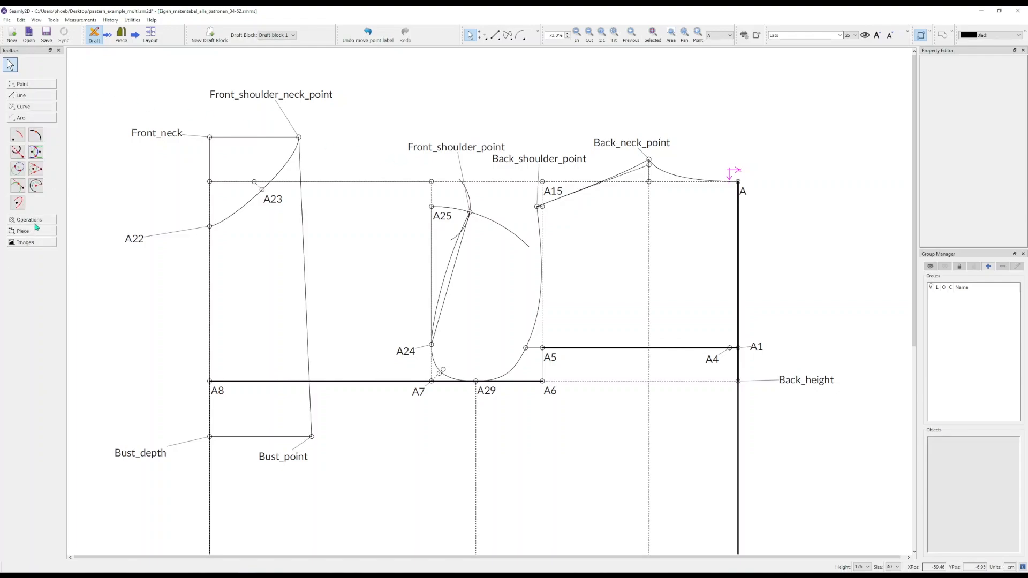
click(17, 135)
click(312, 428)
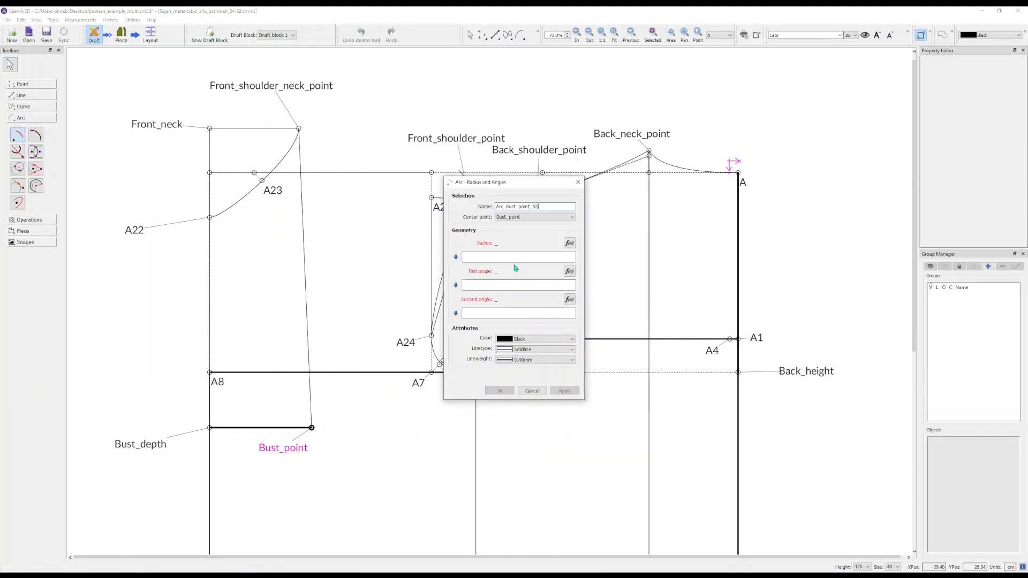
click(507, 260)
text(Line_Front_shoulder_neck_point_Bust_point)
click(498, 289)
text(6)
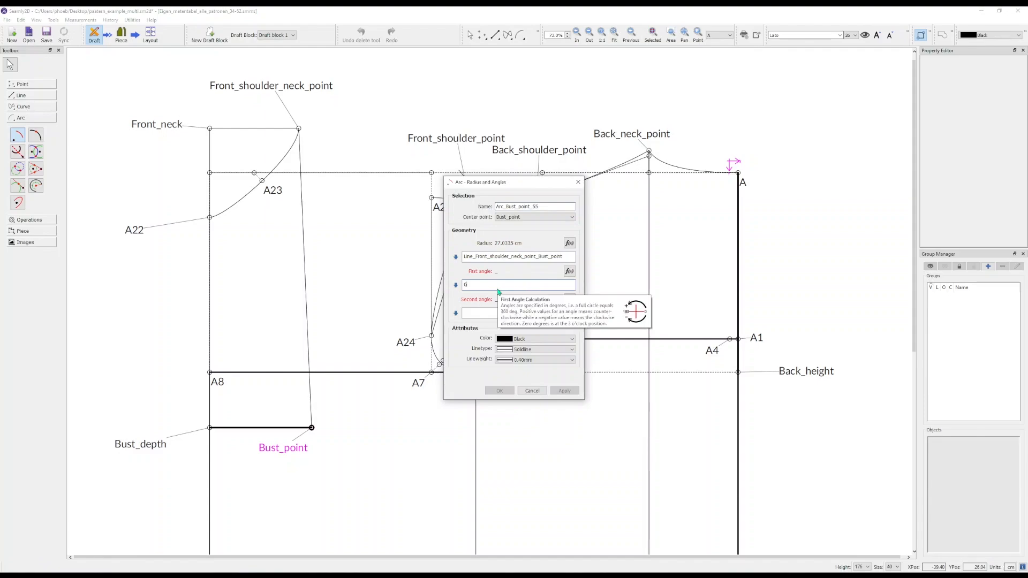
click(481, 314)
text(100)
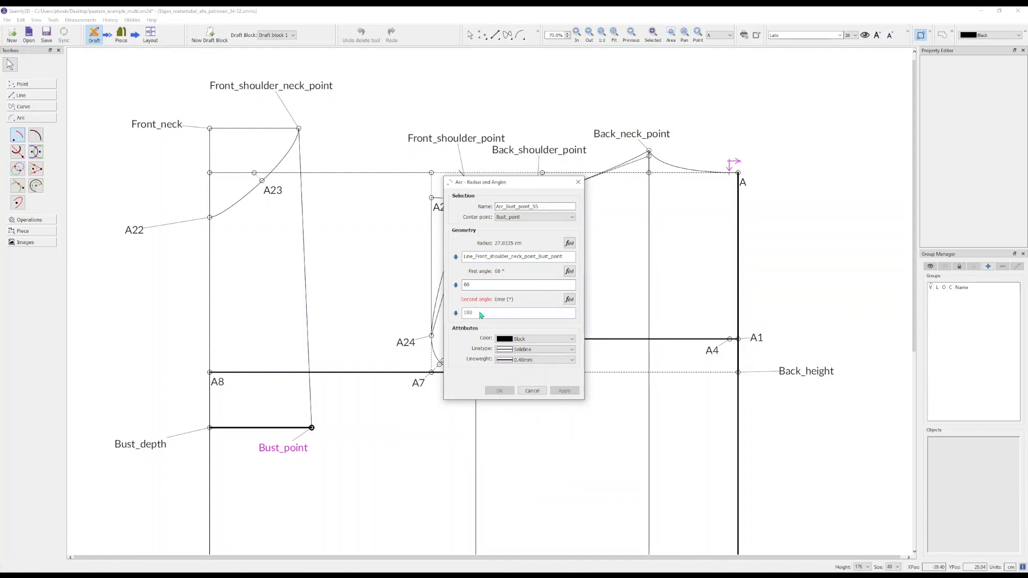
click(500, 391)
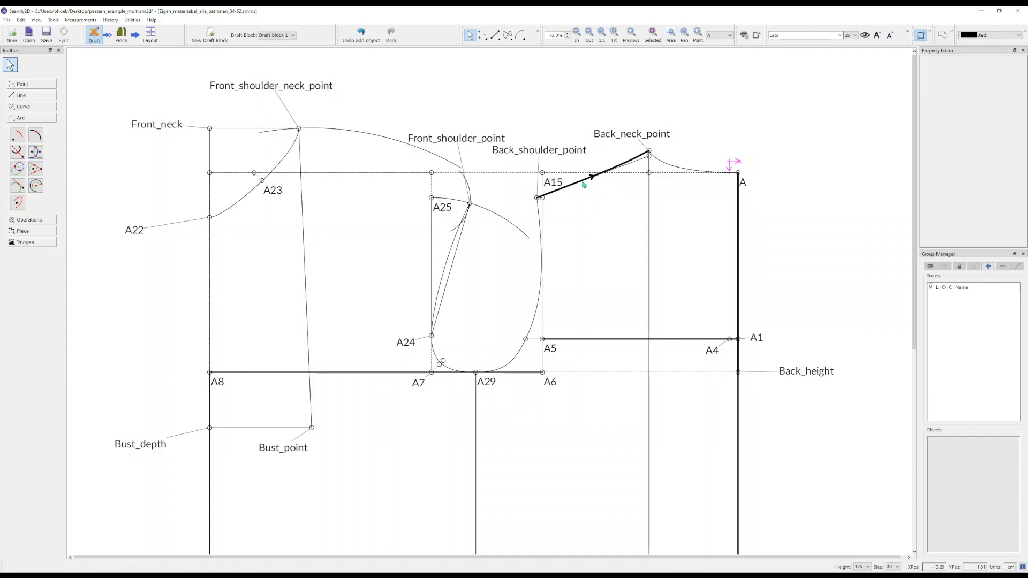
- Create an arc centred on Front_shoulder_point with the copied radius Spl_Back_shoulder_point_Back_neck_point, first angle 120° and second angle 160°
mouse_move(584, 185)
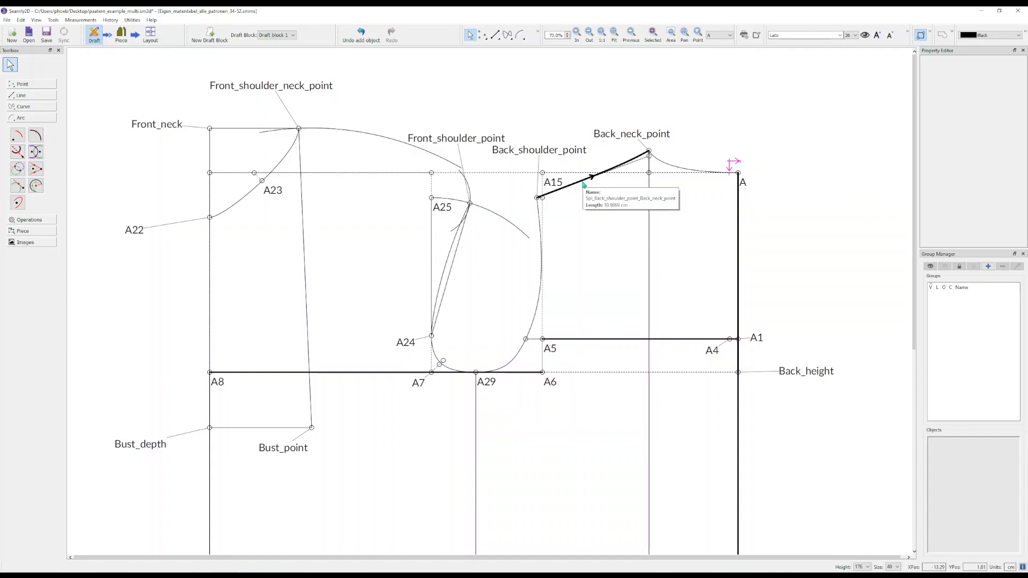
click(583, 185)
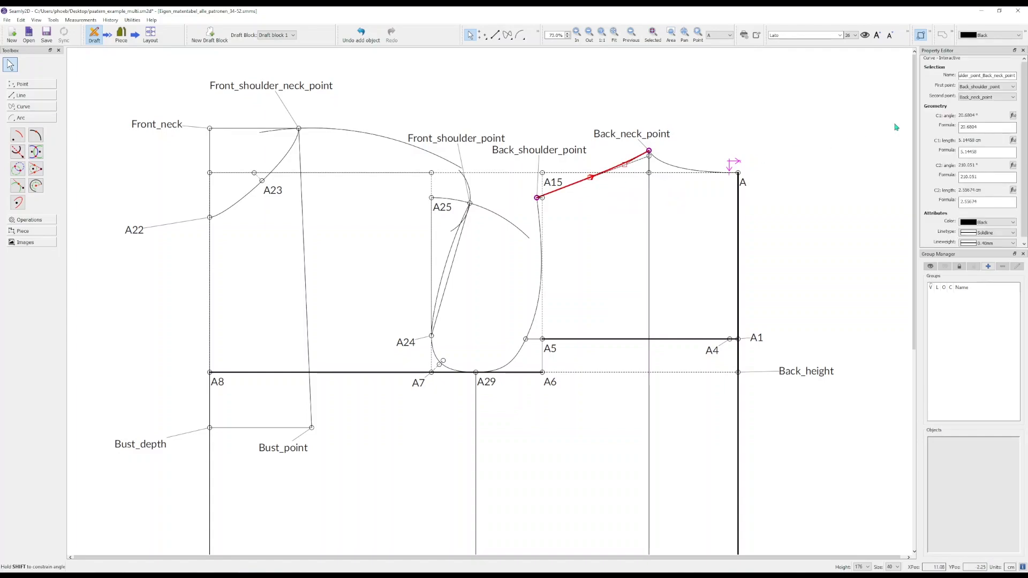
double_click(976, 75)
click(771, 111)
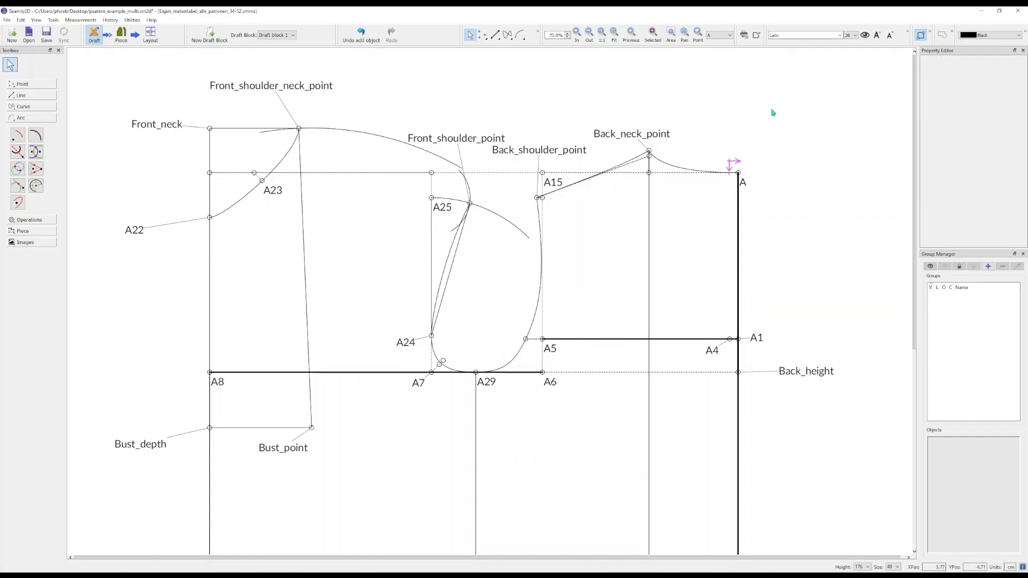
click(18, 135)
click(469, 204)
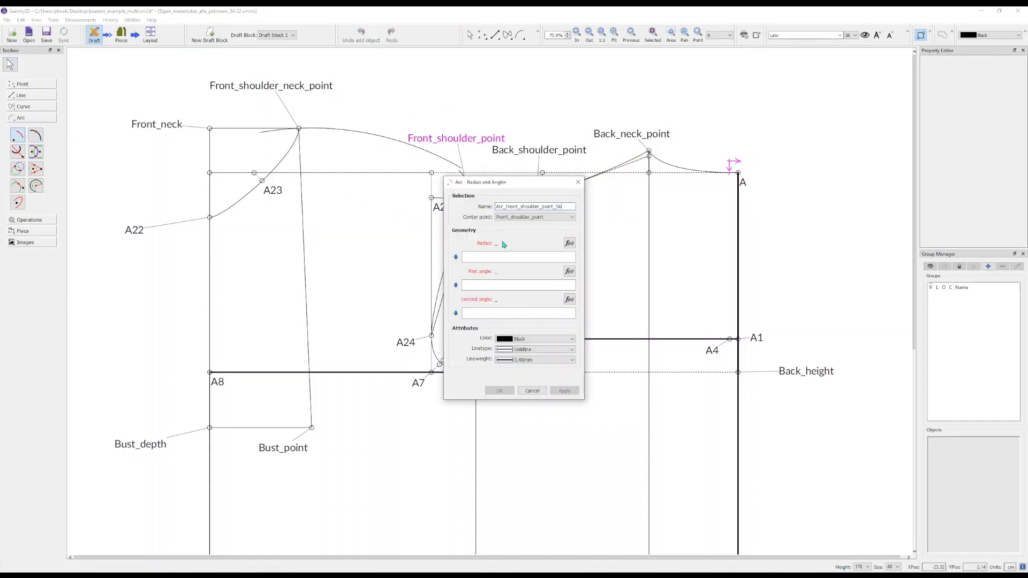
key(ctrl+v)
click(517, 287)
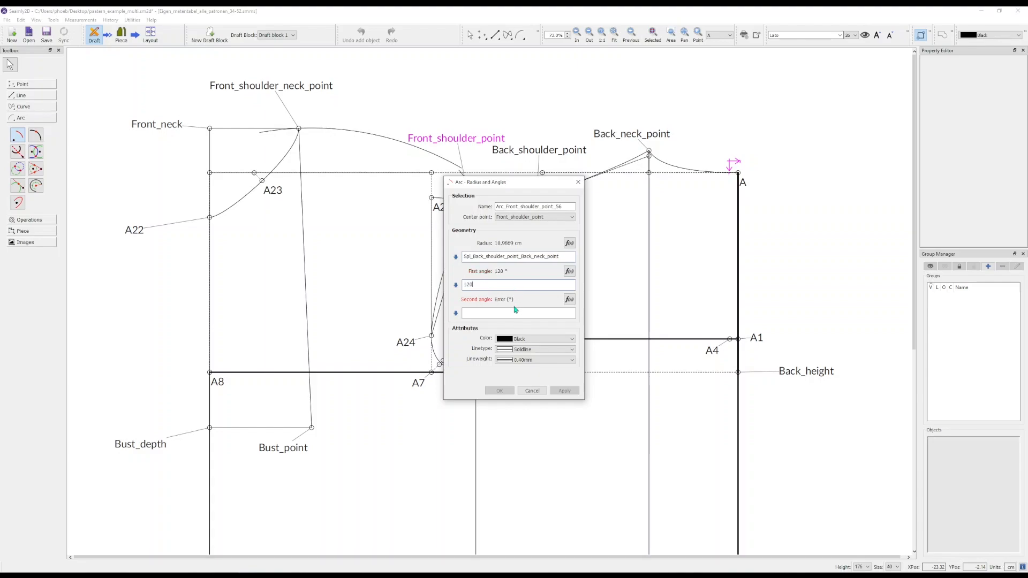
click(518, 313)
text(160)
click(499, 391)
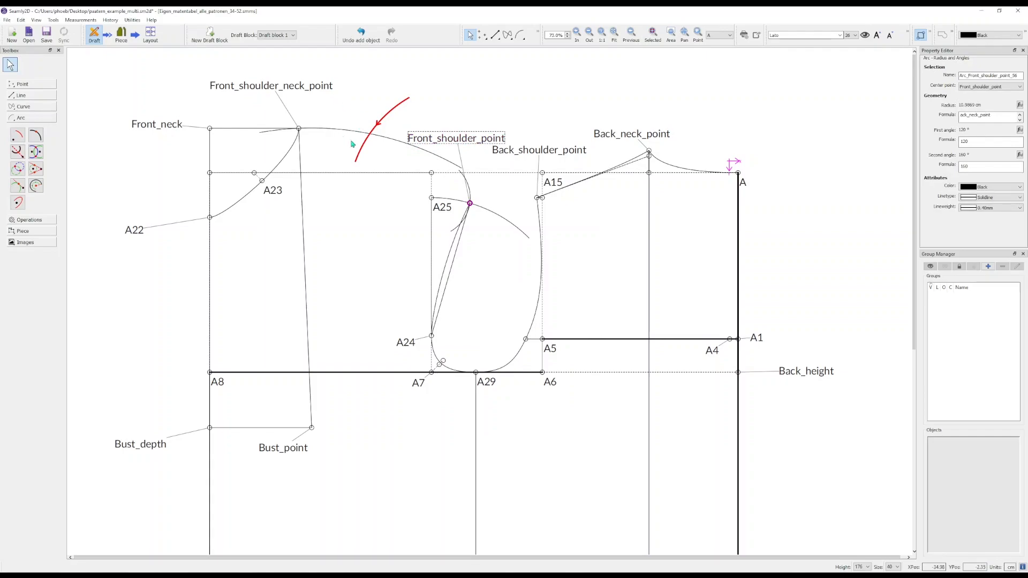
click(401, 160)
- Create a point at the intersection of the Bust_point arc and the Front_shoulder_point arc
click(35, 153)
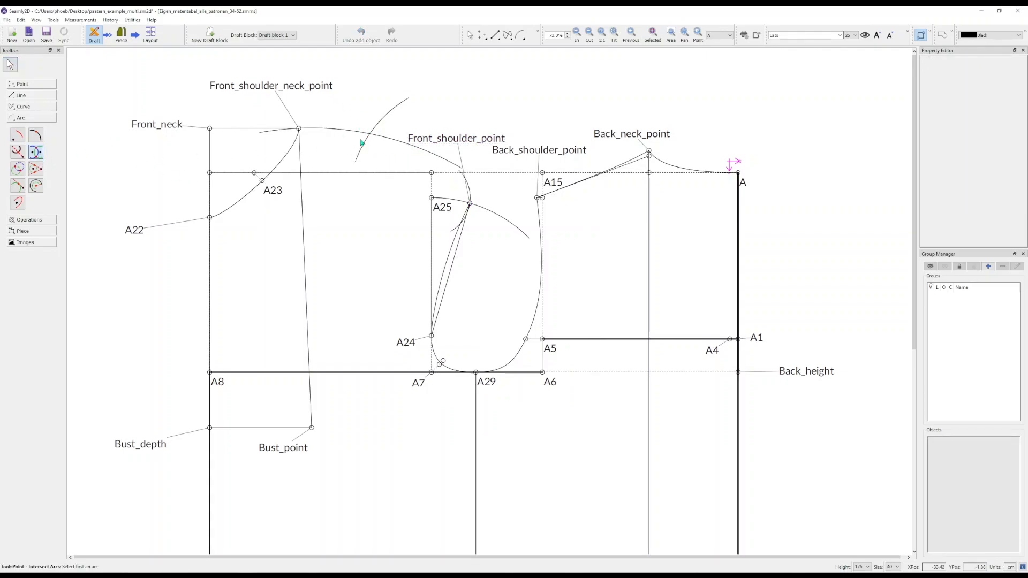
click(363, 134)
click(382, 125)
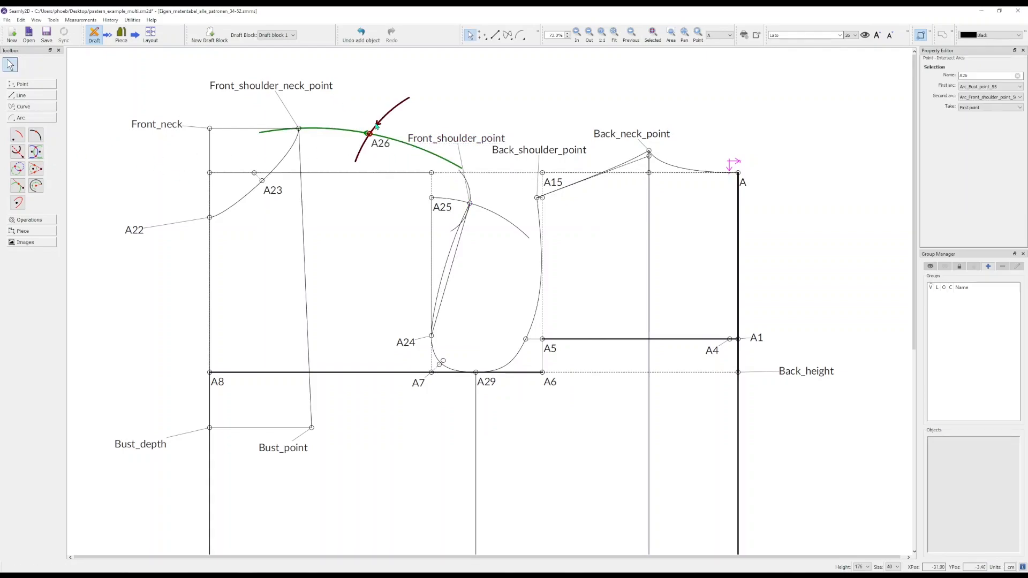
- Draw a line from point A26 to Bust_point and save the pattern file
click(31, 95)
click(18, 113)
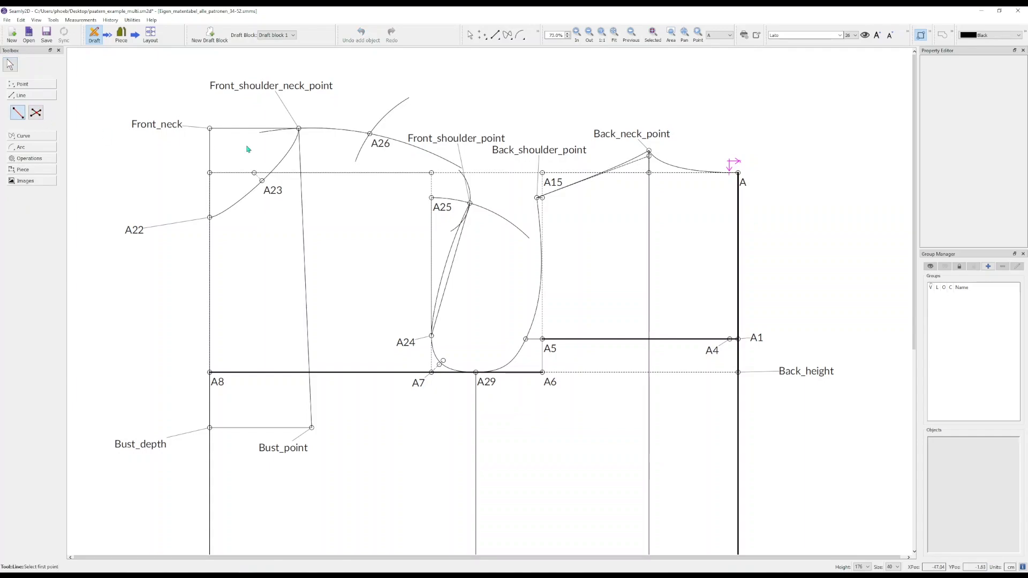
click(369, 133)
click(312, 427)
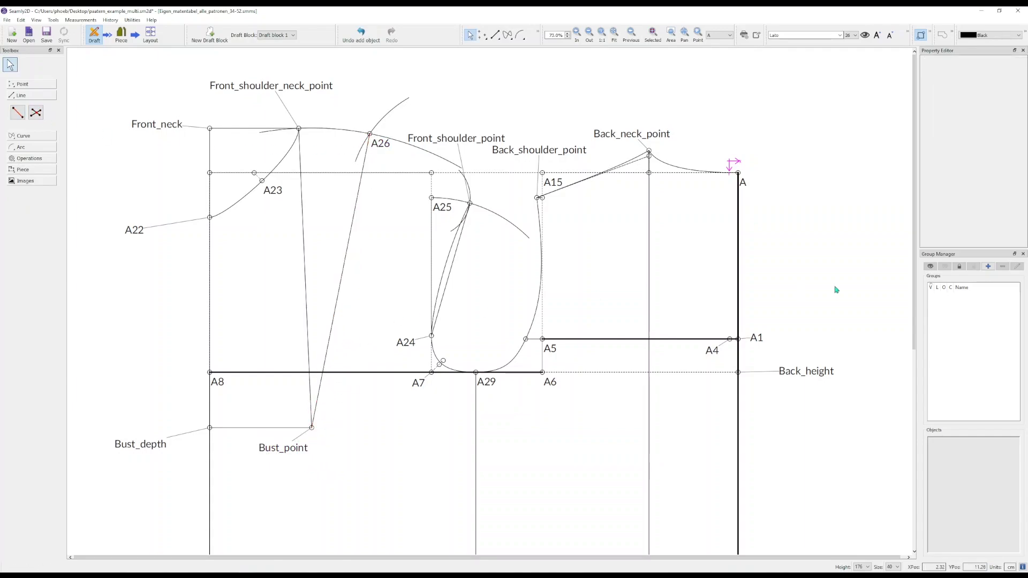
key(ctrl+s)
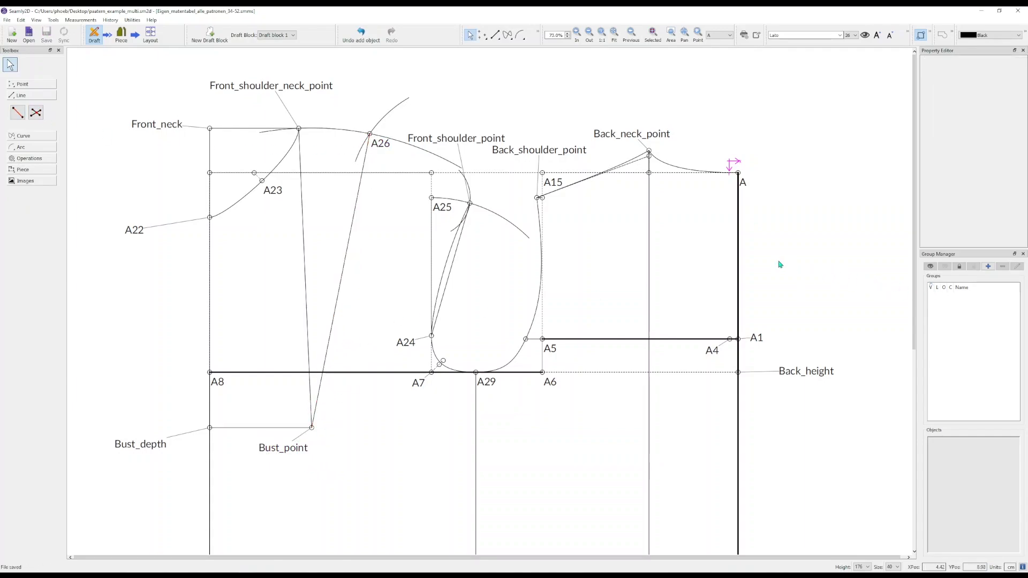
- Create a new object group named arcs, keeping the default colour, lineweight and linetype
click(988, 266)
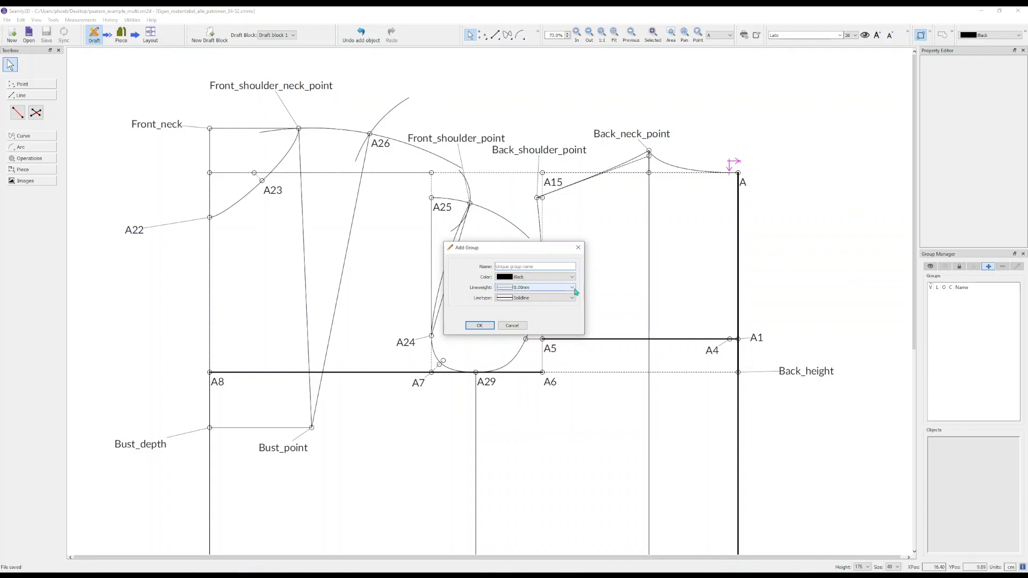
text(arcs)
key(Return)
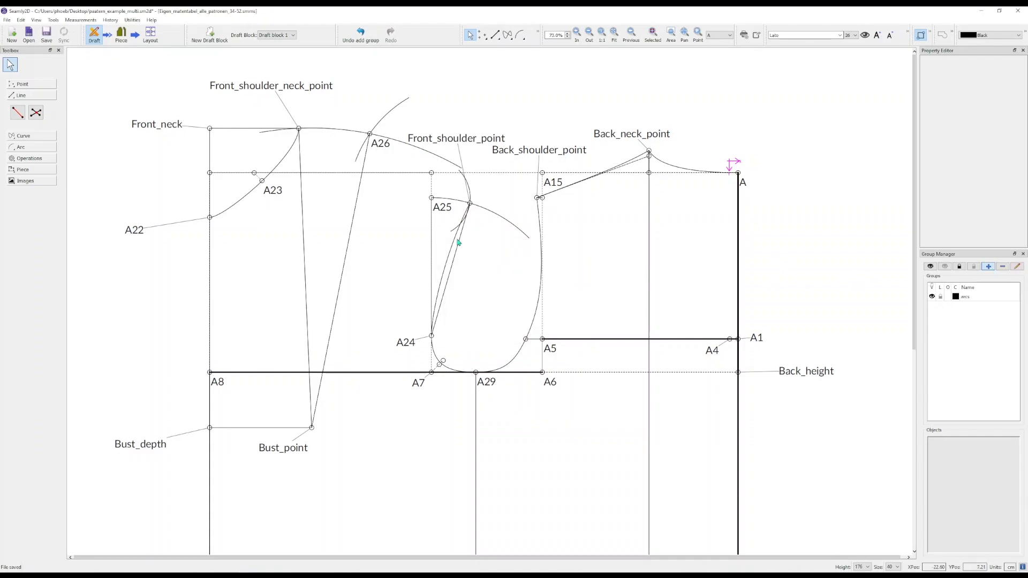
- Add the two arcs crossing at A26 and the two crossing at Front_shoulder_point to the arcs group, and hide that group
click(24, 170)
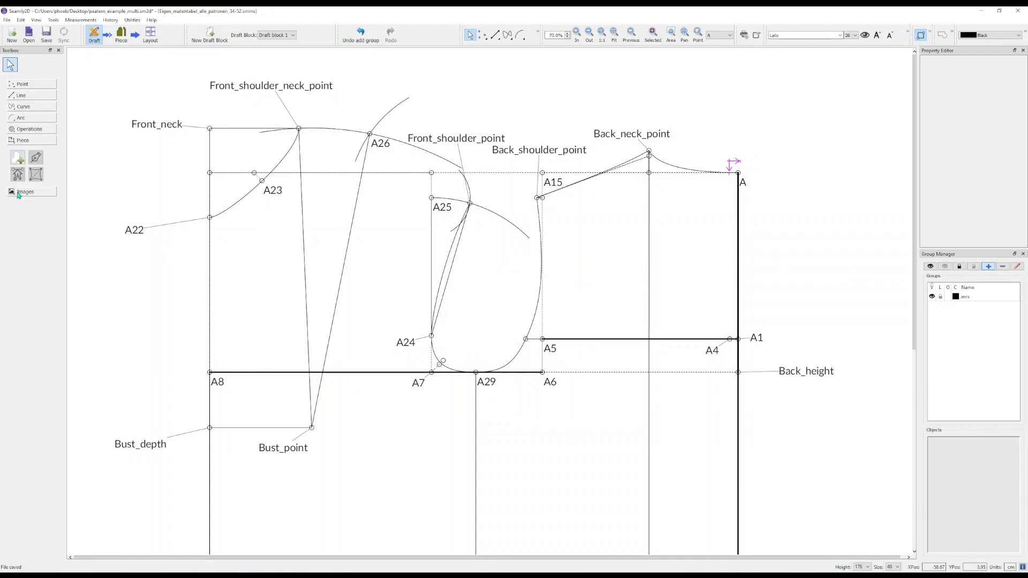
click(23, 130)
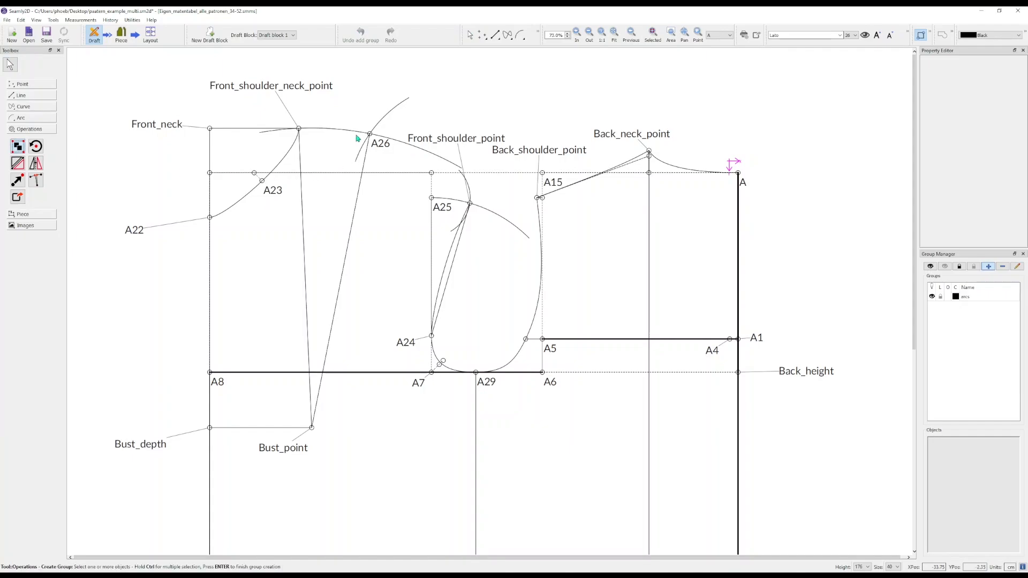
click(389, 127)
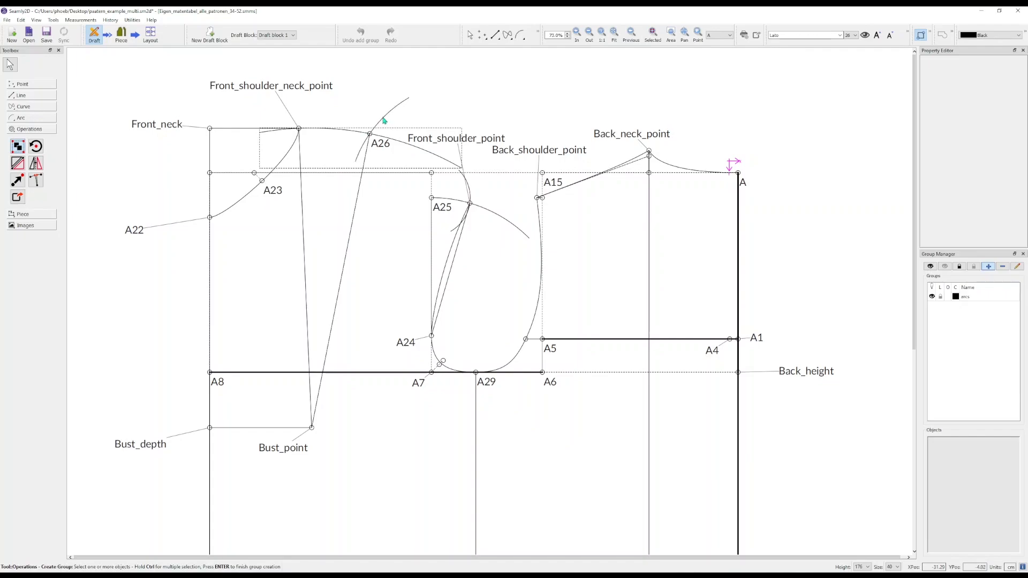
click(384, 122)
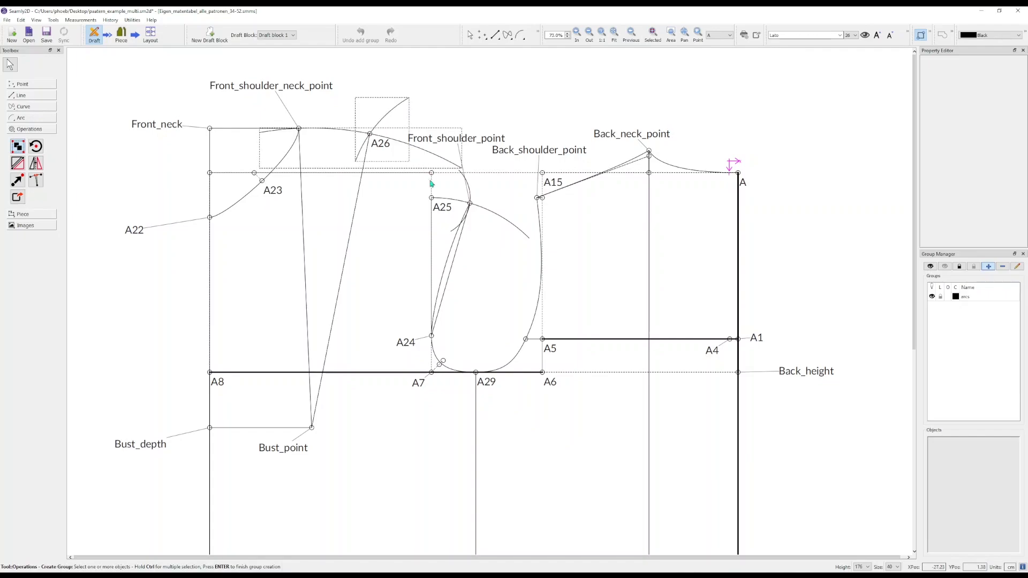
click(471, 197)
click(468, 192)
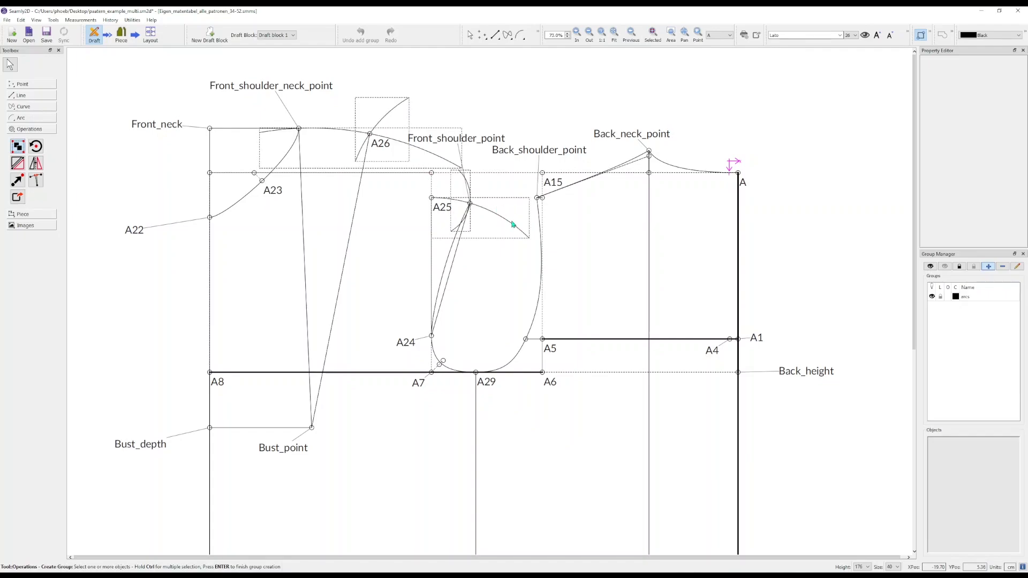
key(Return)
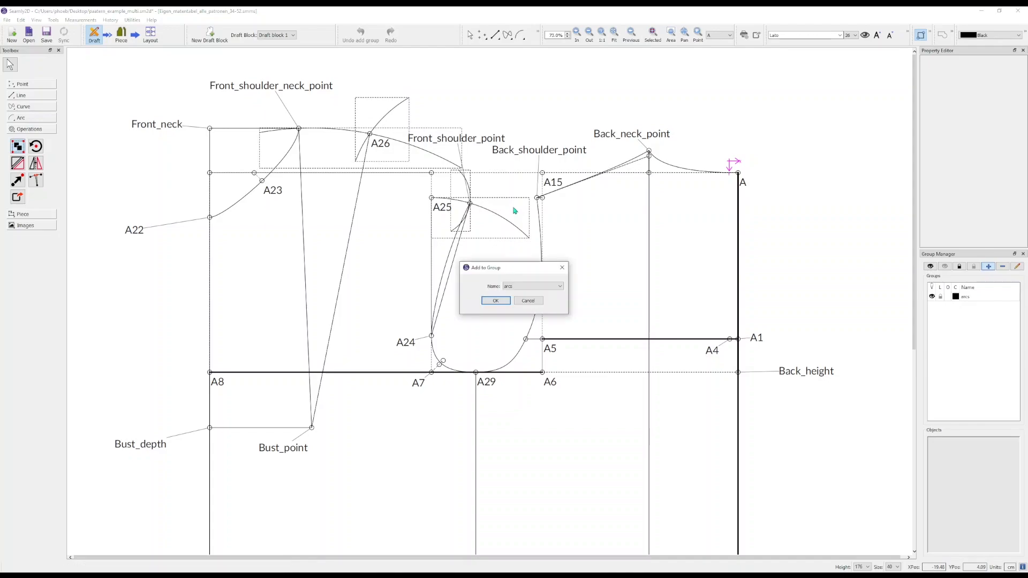
click(496, 302)
click(940, 294)
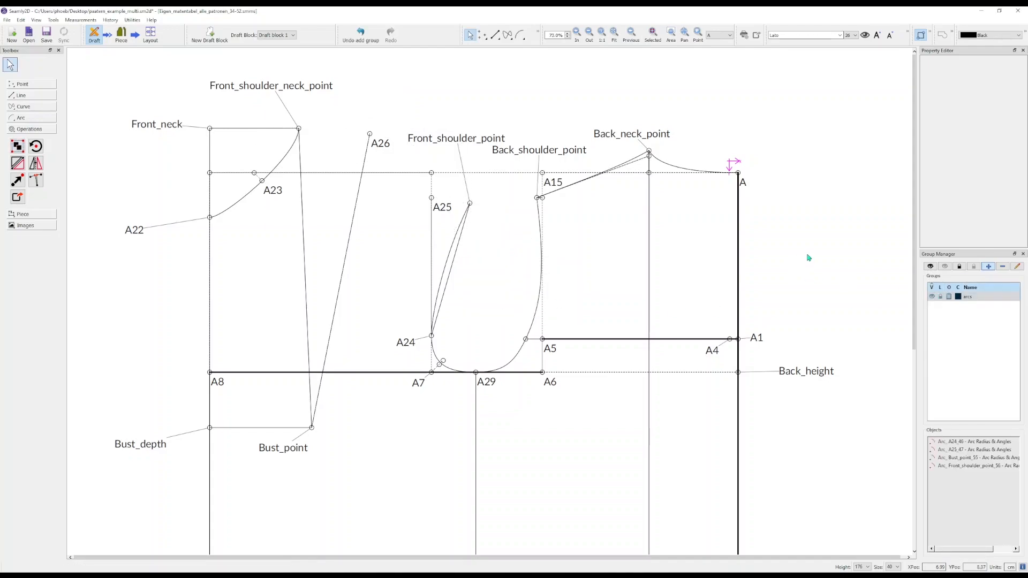
- Move the Front_shoulder_point label aside and add a point on the line from A26 to Bust_point at a length of 0.5 cm
drag(455, 141, 494, 146)
click(473, 187)
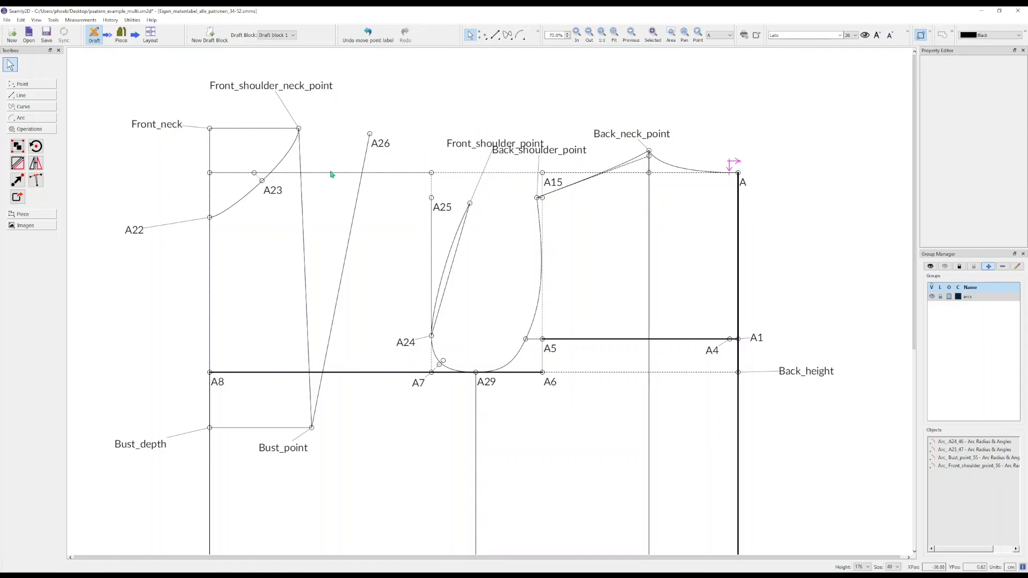
click(33, 93)
click(18, 118)
click(369, 133)
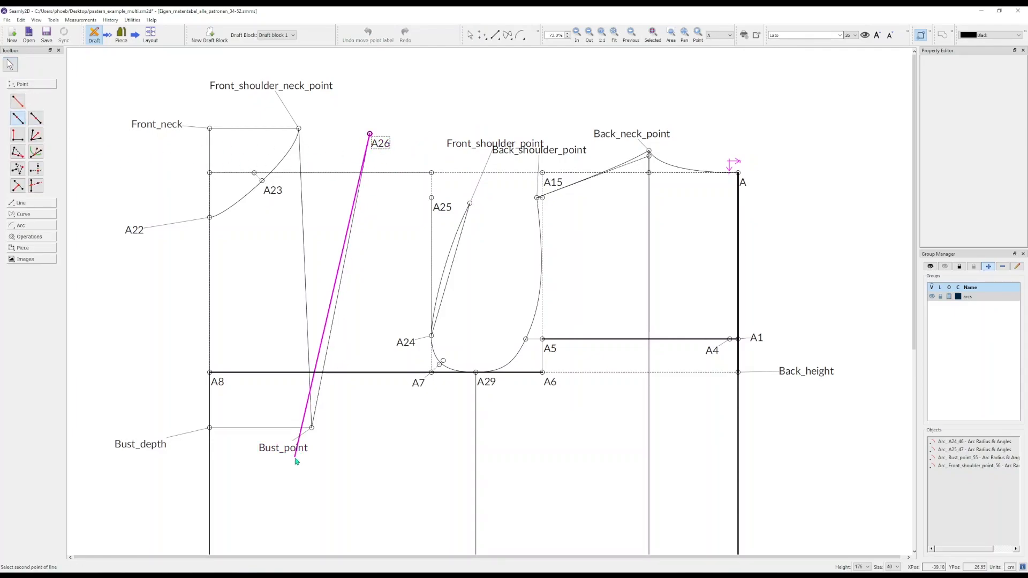
click(311, 428)
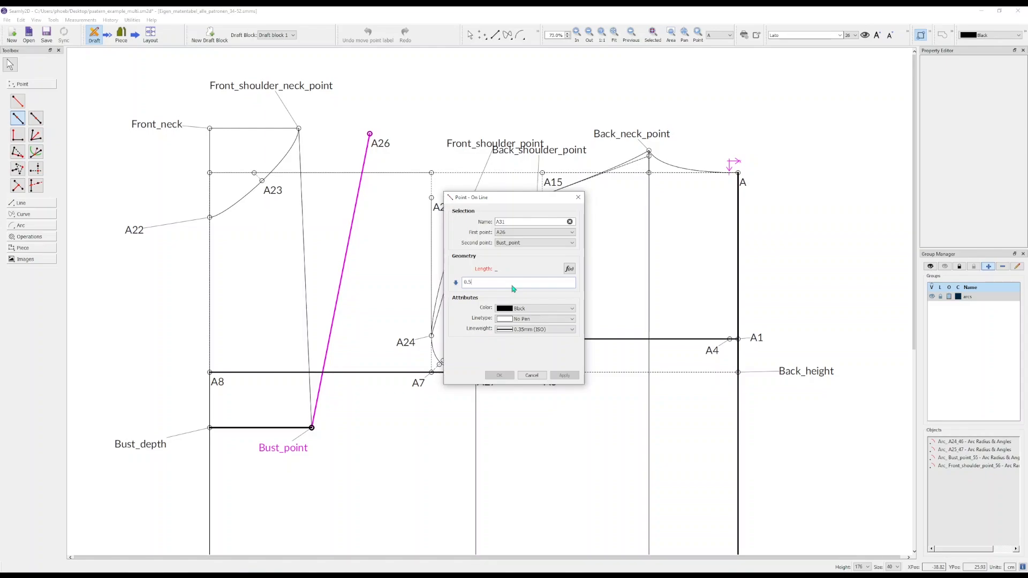
click(499, 375)
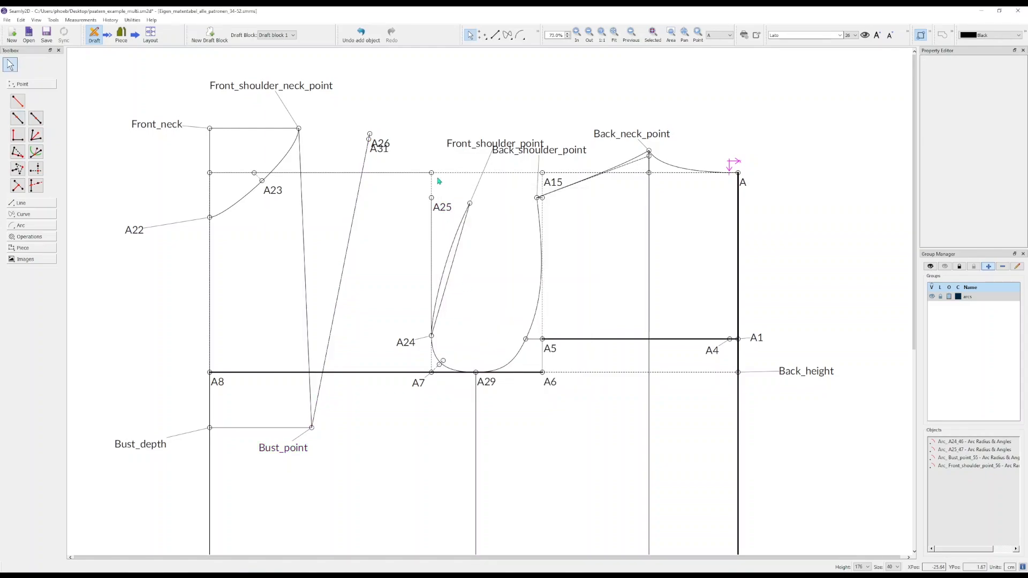
- Draw a dashed line from A31 to Front_shoulder_point and move the A31 label above A26
click(22, 203)
click(18, 112)
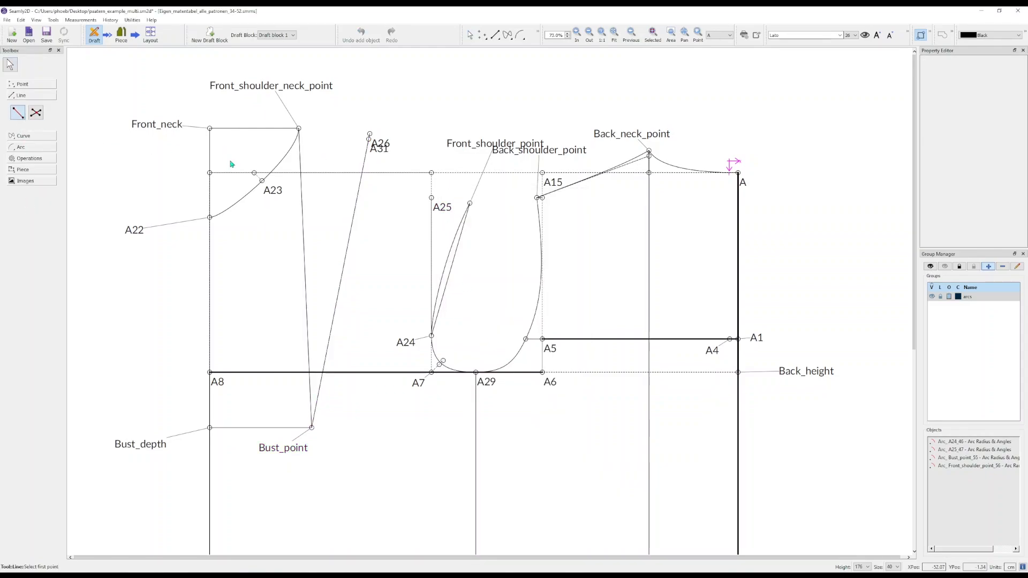
click(369, 139)
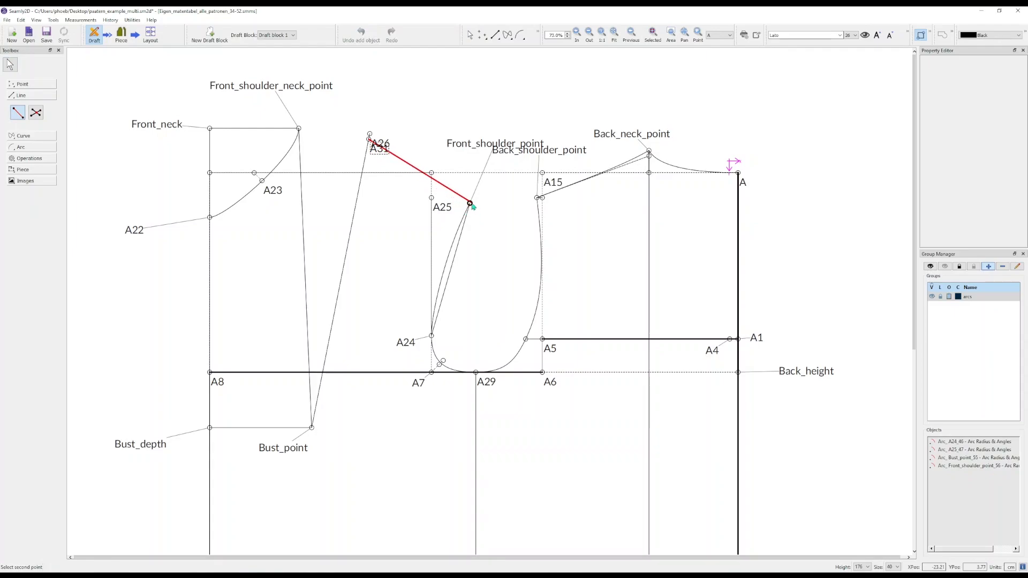
click(470, 203)
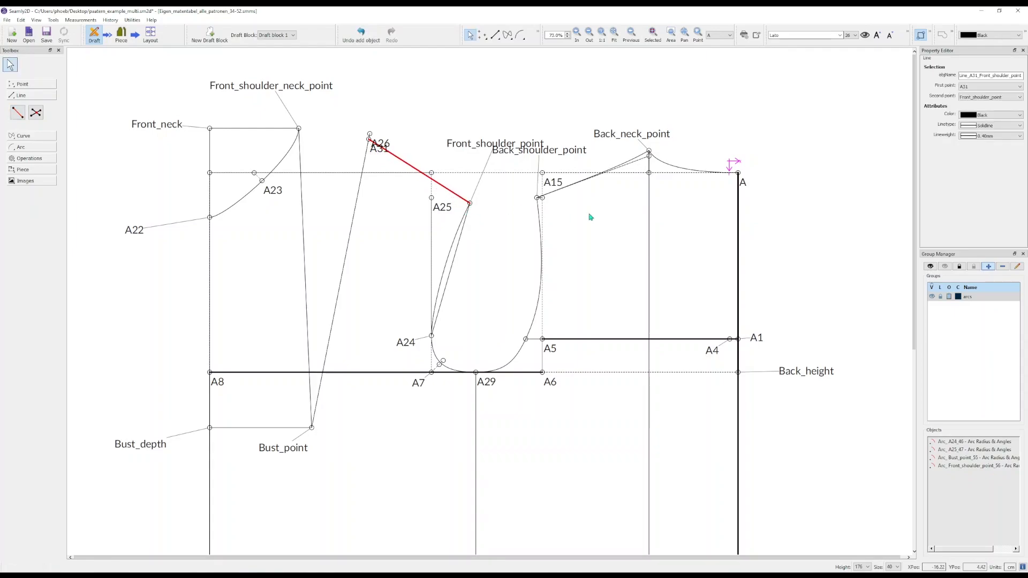
click(982, 125)
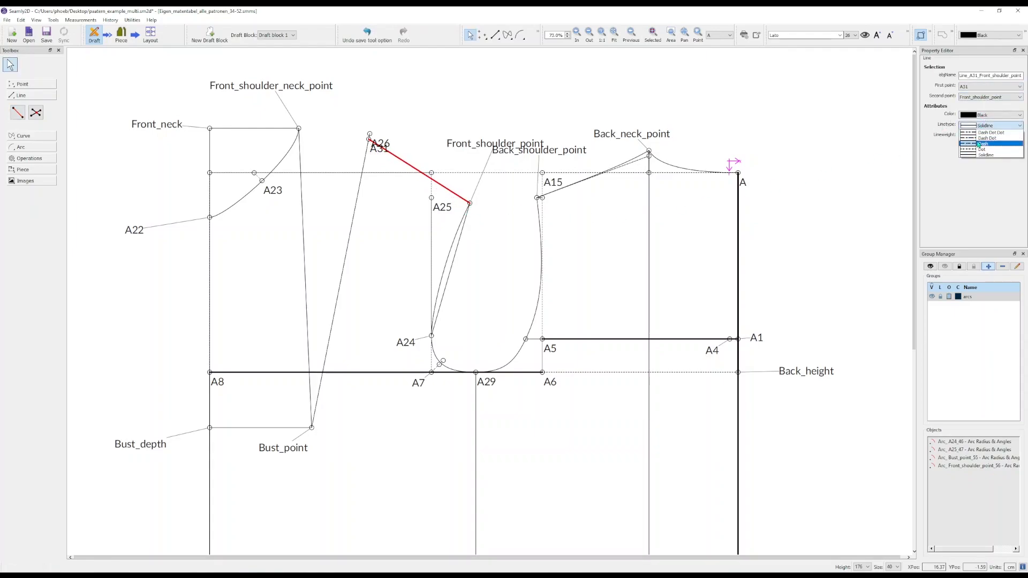
click(986, 138)
drag(379, 148, 380, 107)
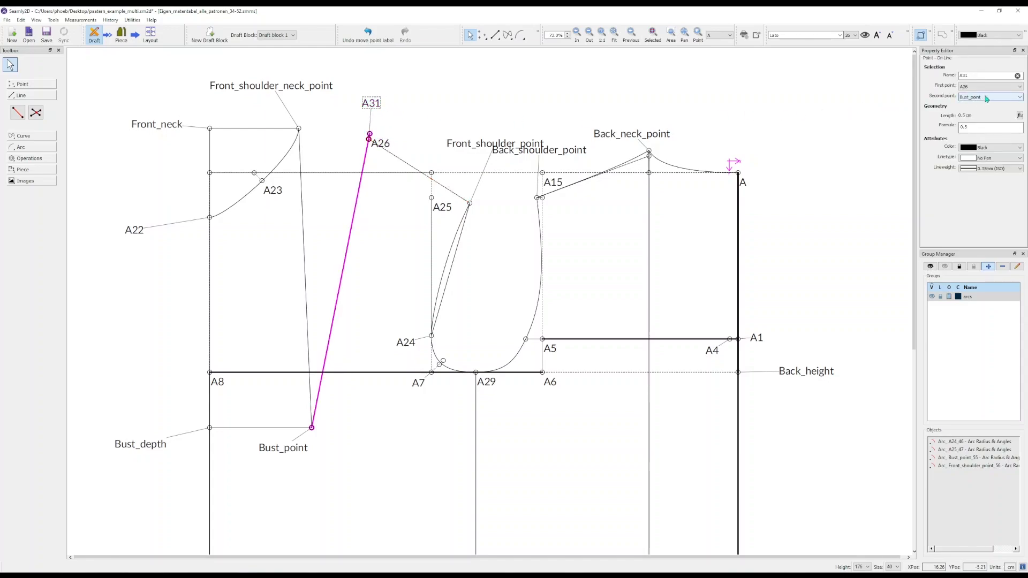
click(486, 120)
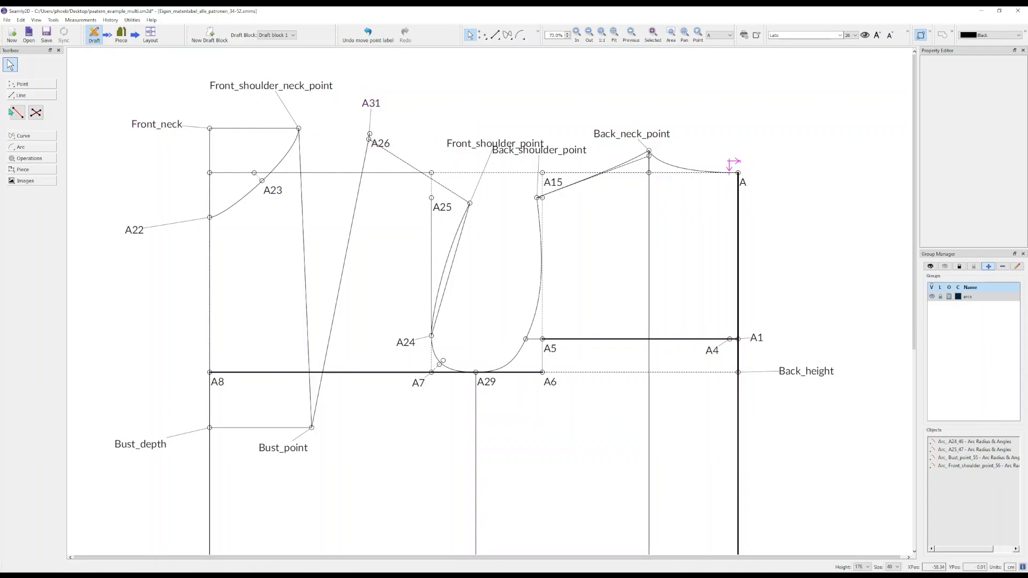
click(23, 136)
click(18, 124)
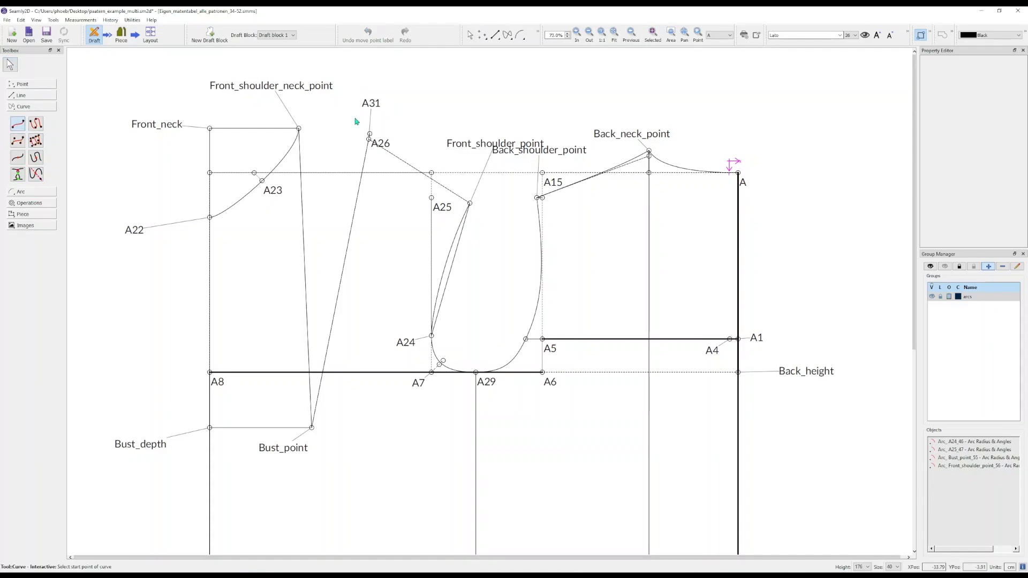
click(369, 139)
click(471, 204)
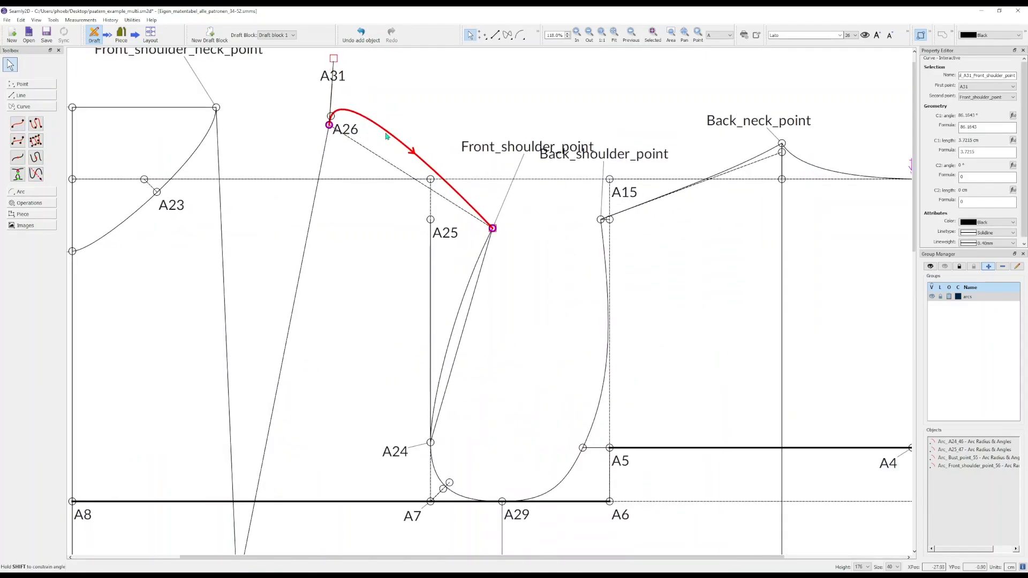
drag(333, 58, 391, 160)
key(Delete)
- Draw an interactive curve from A26 to Front_shoulder_point, shape it close to the dashed shoulder line with its handles, and save the pattern
click(18, 124)
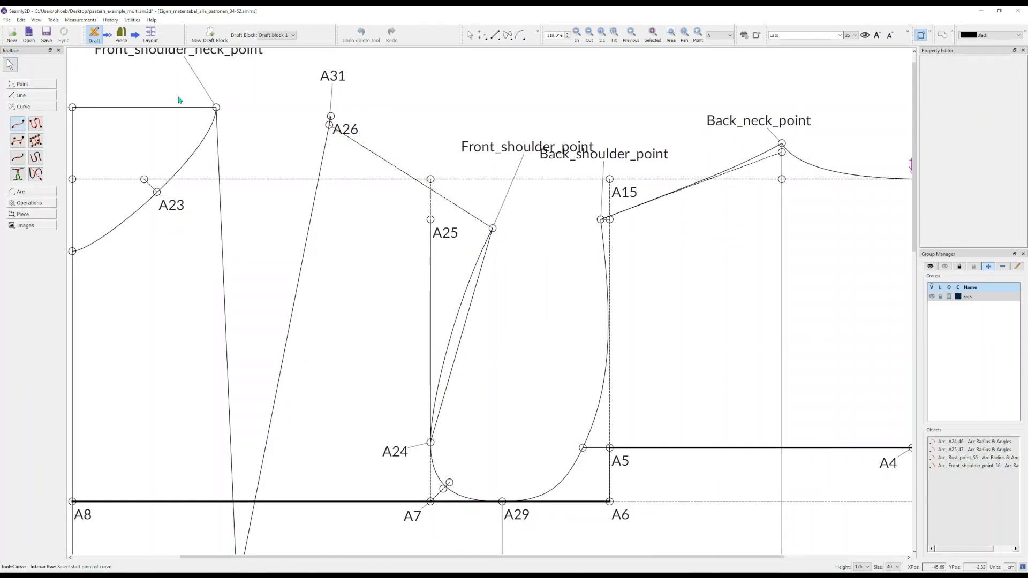
click(331, 117)
click(493, 229)
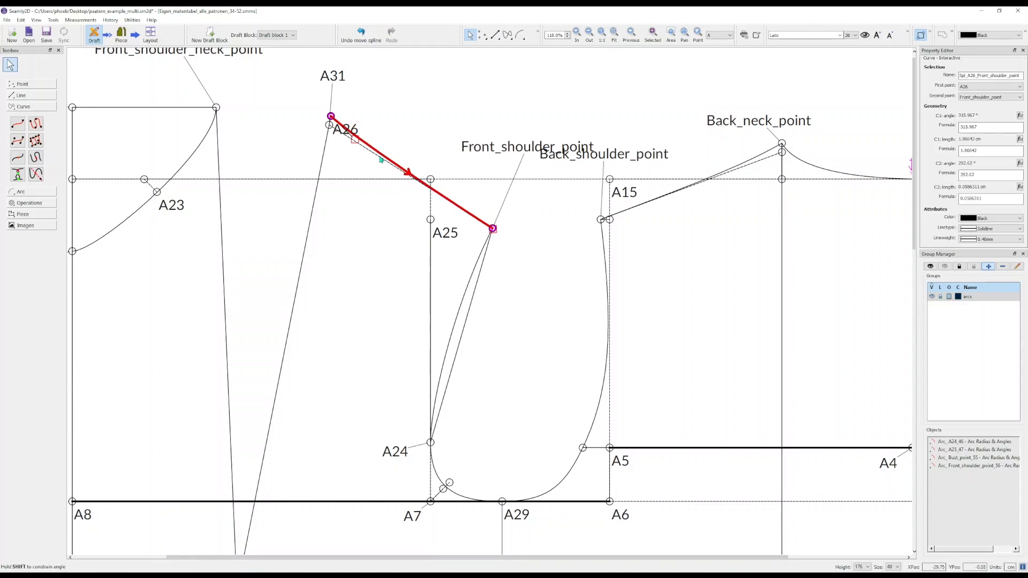
drag(373, 150, 374, 158)
drag(496, 232, 444, 197)
click(479, 210)
ctrl+scroll(480, 211, down, 5)
scroll(513, 224, down, 3)
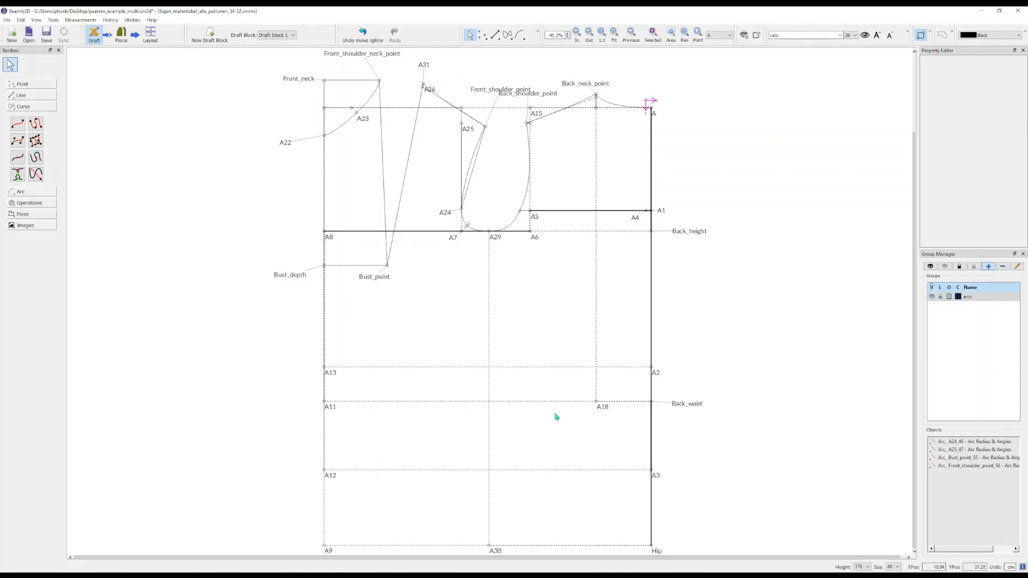
key(ctrl+s)
- Outline a pattern piece clockwise through A9, A22, the neck curve, Bust_point, A26, the shoulder and front armhole curves, A29 and A30
click(33, 214)
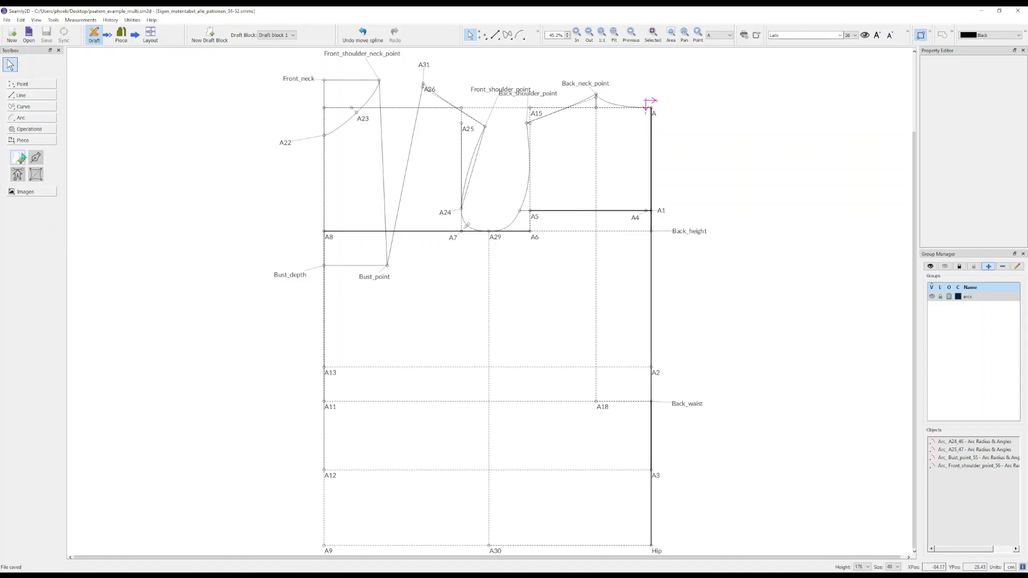
click(330, 551)
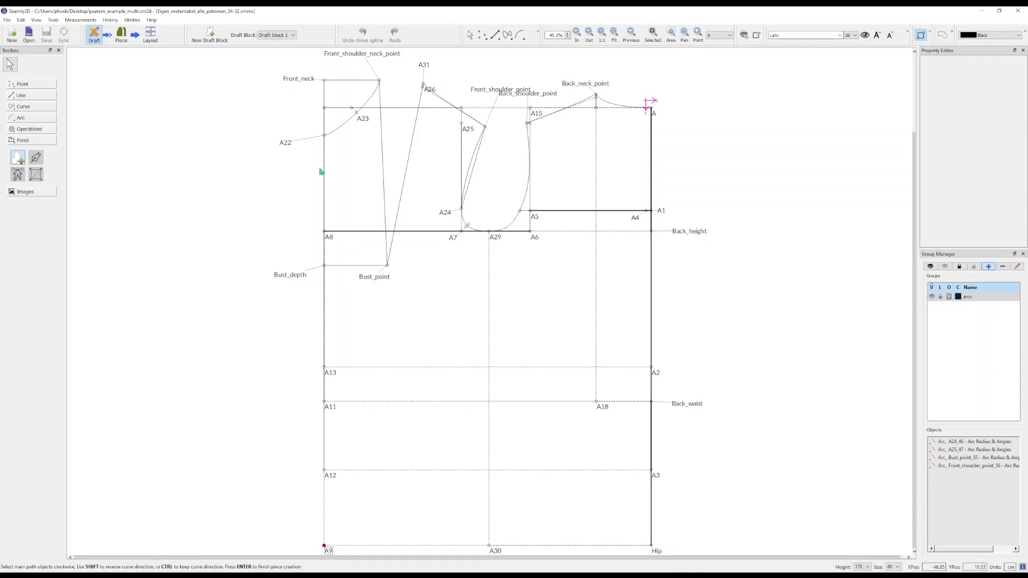
click(284, 144)
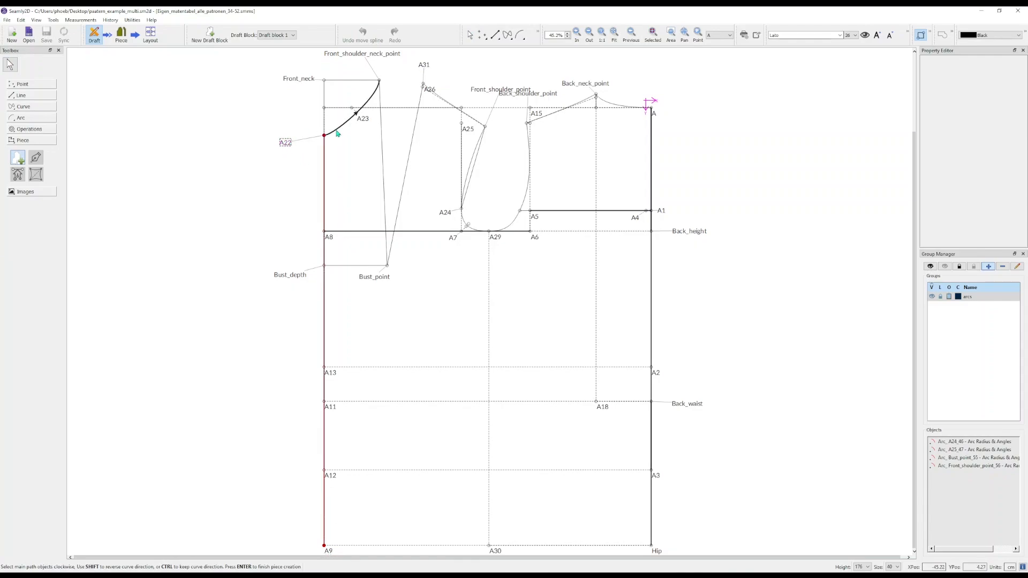
click(358, 103)
click(376, 277)
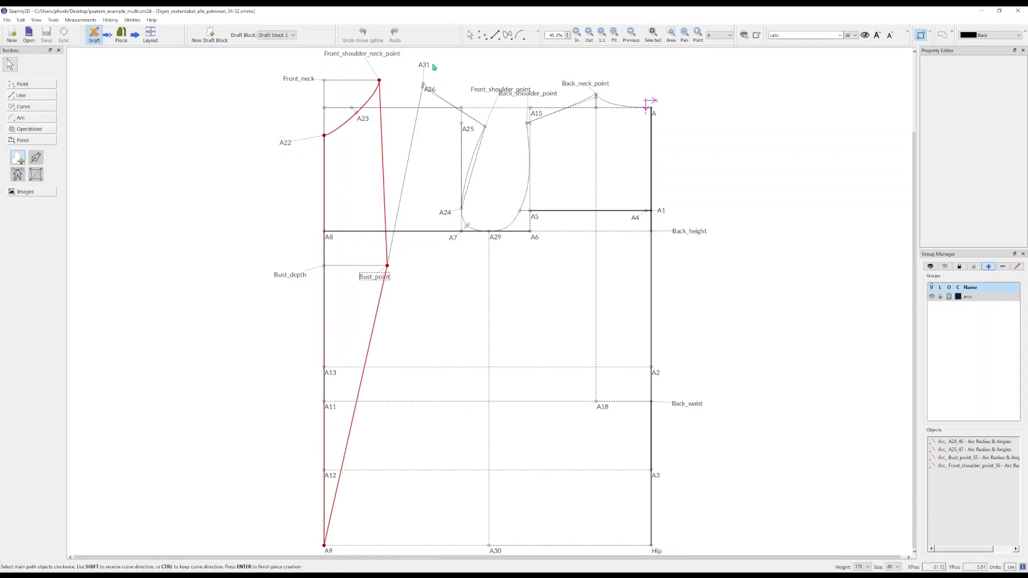
click(428, 68)
click(445, 101)
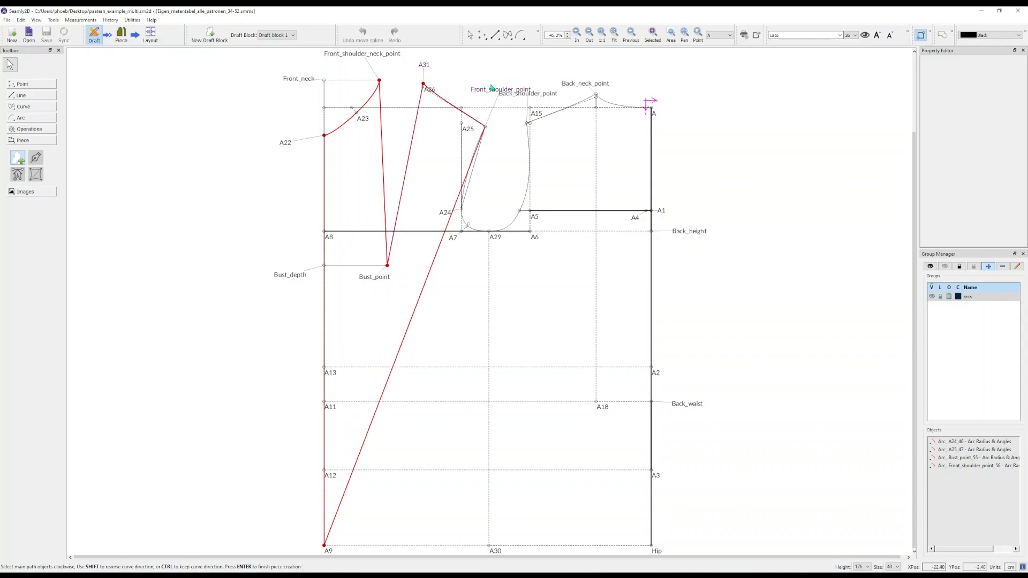
click(472, 231)
click(499, 555)
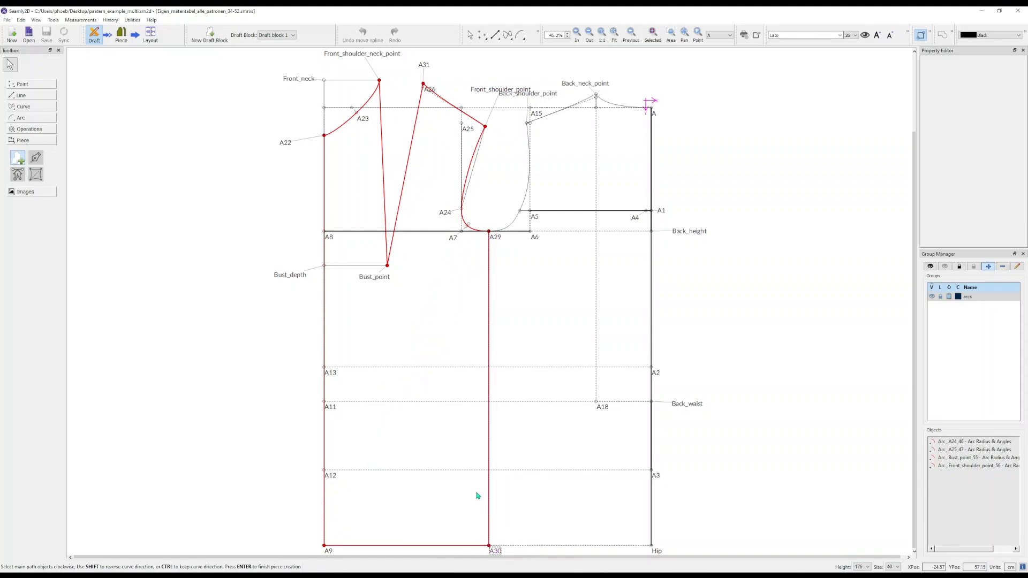
- Finish the front outline and create the pattern piece with the name Front
key(Return)
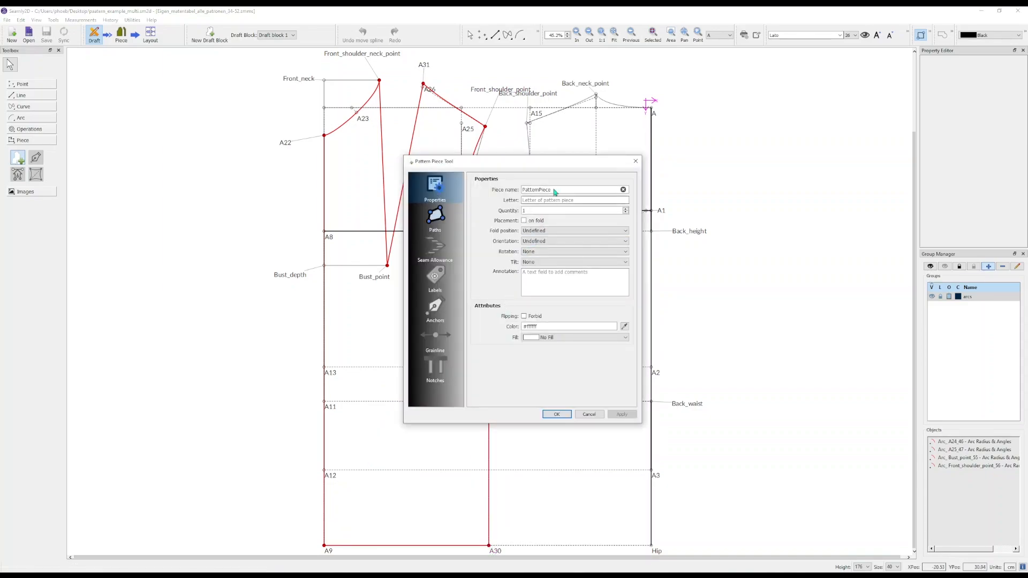
text(Fro)
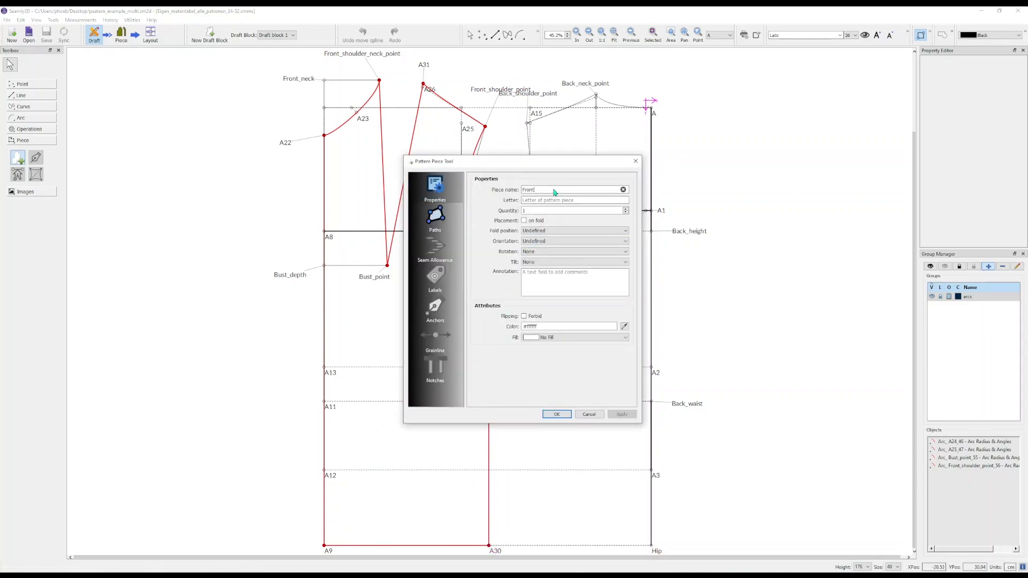
text(nt)
key(Return)
- Hide the A31 point label and place the A26 label above its point
mouse_move(423, 74)
mouse_down()
mouse_move(410, 93)
mouse_move(432, 90)
mouse_move(427, 73)
mouse_up()
right_click(410, 95)
click(434, 110)
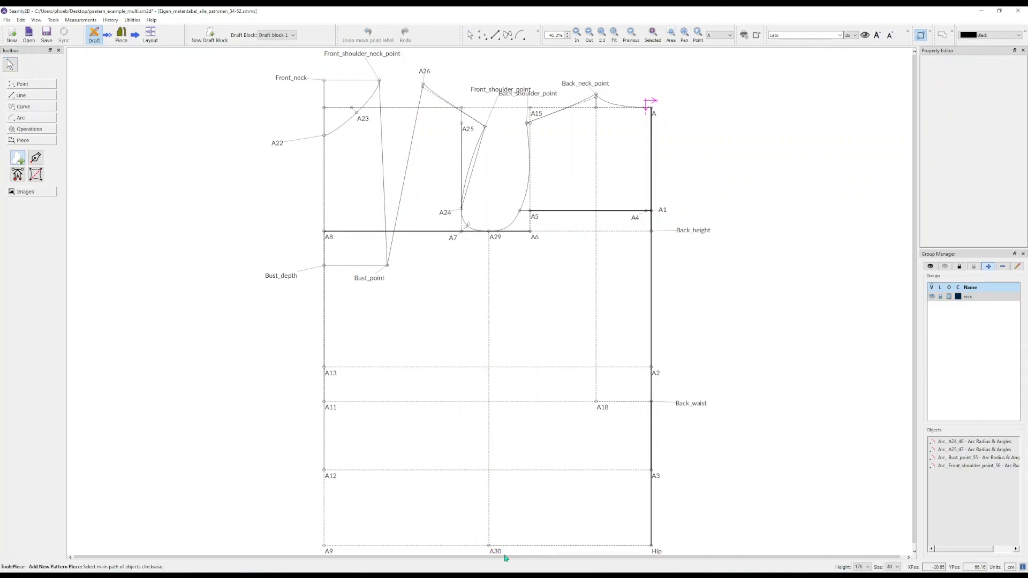
- Outline a pattern piece clockwise through A30, A29, the back armhole curves, Back_shoulder_point, Back_neck_point, the back neck curve, A and Hip
click(490, 548)
click(497, 241)
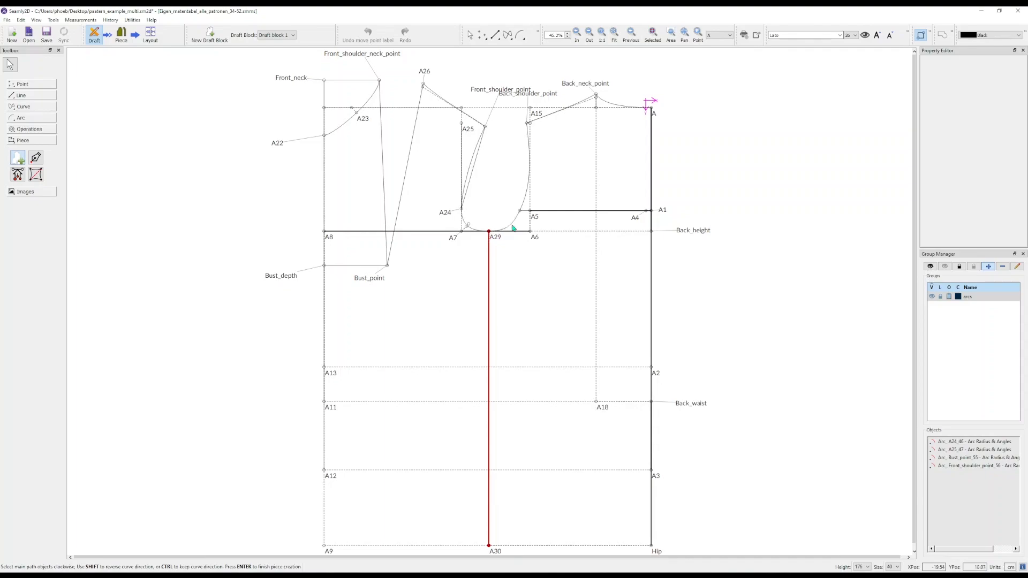
click(514, 226)
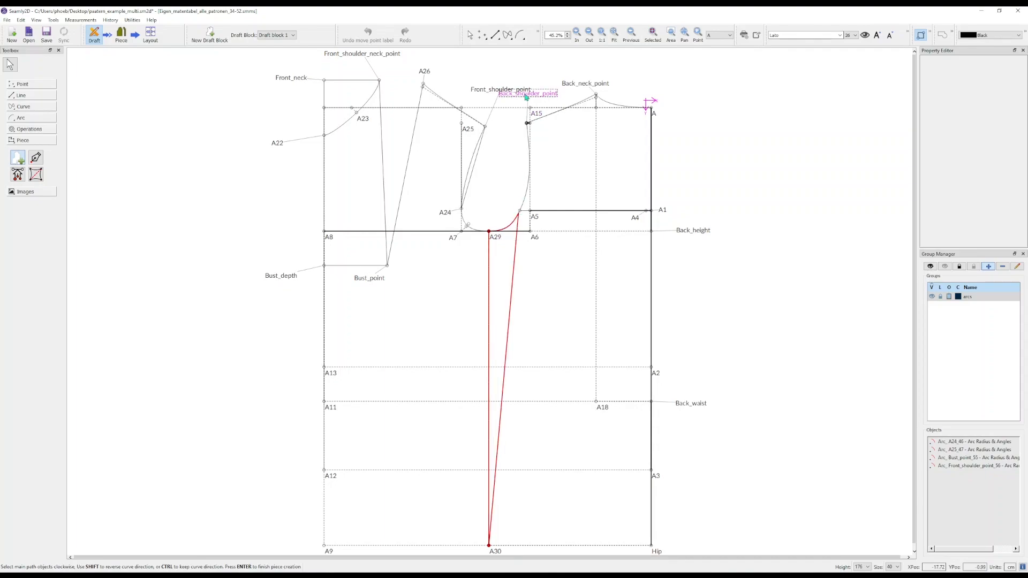
click(581, 101)
click(610, 102)
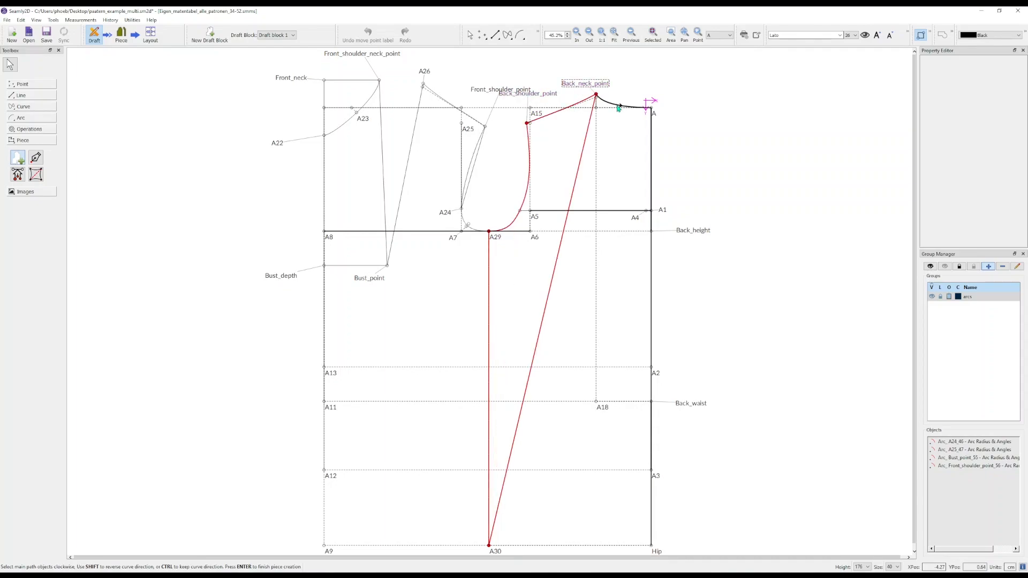
click(652, 547)
- Finish the back outline and create the pattern piece with the name Back
key(Return)
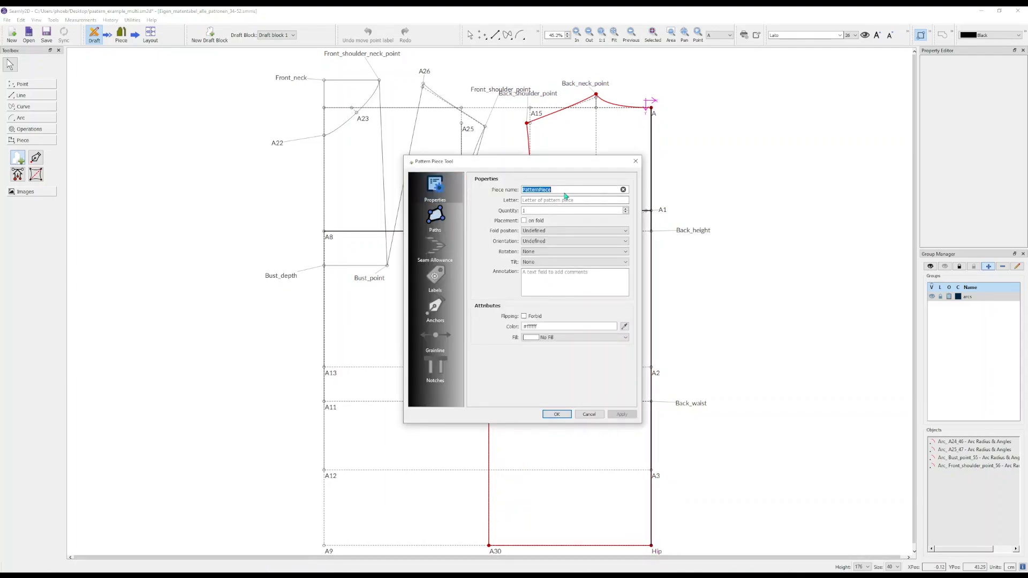
text(Back)
key(Return)
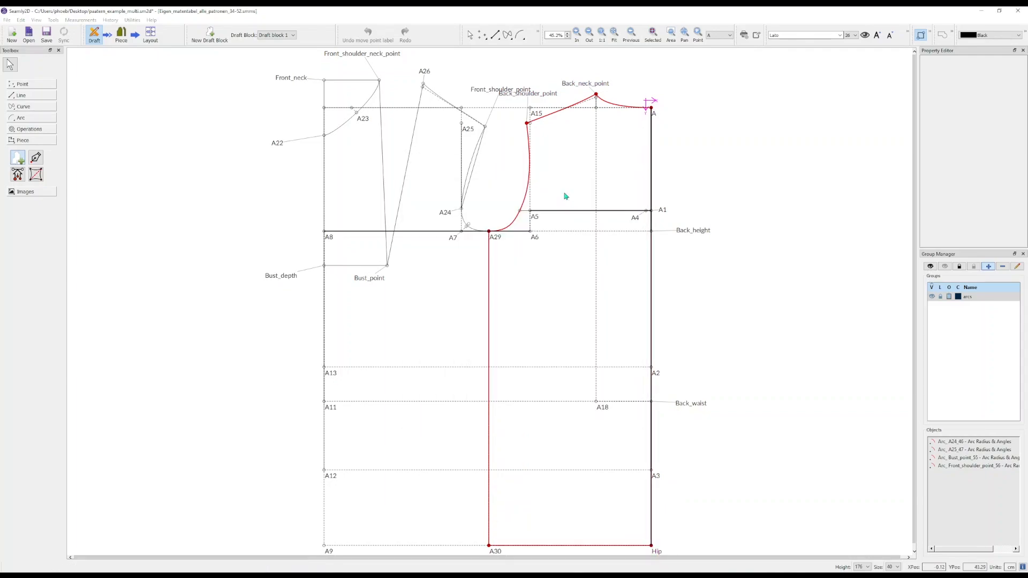
- Switch to piece mode and move the Back piece away from the Front piece to leave a gap between them
click(122, 34)
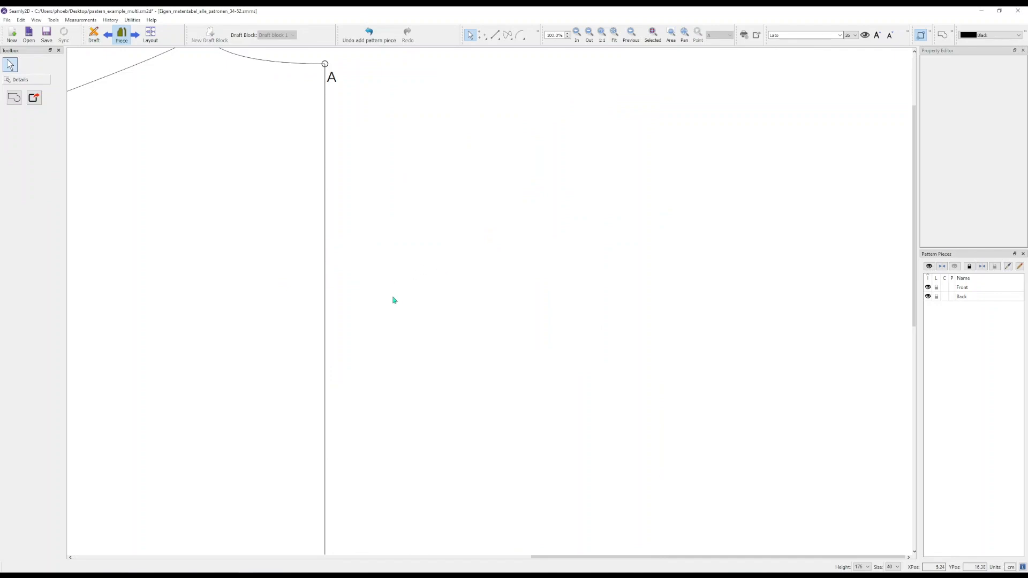
scroll(372, 315, down, 1)
ctrl+scroll(363, 322, down, 5)
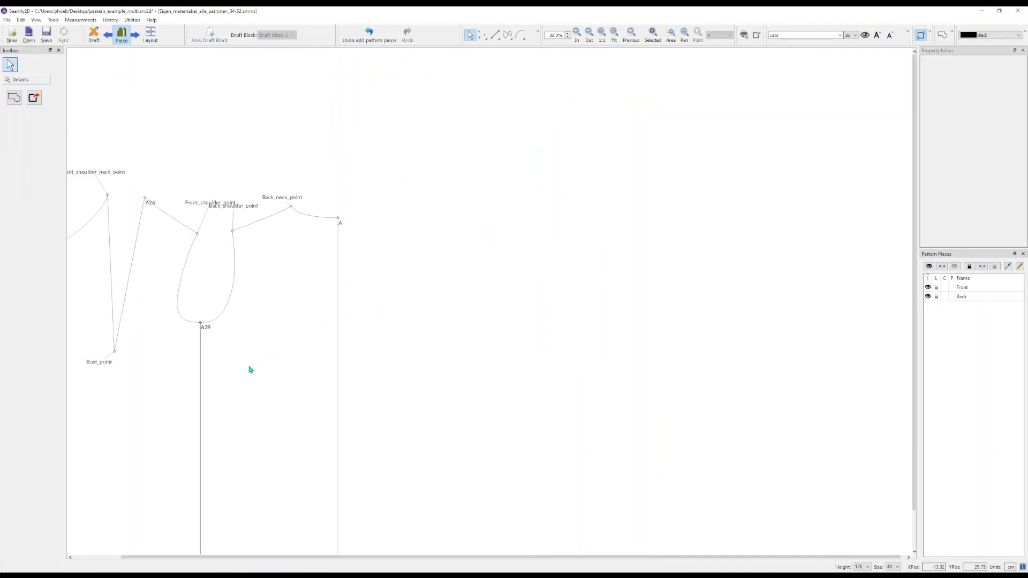
scroll(183, 415, down, 3)
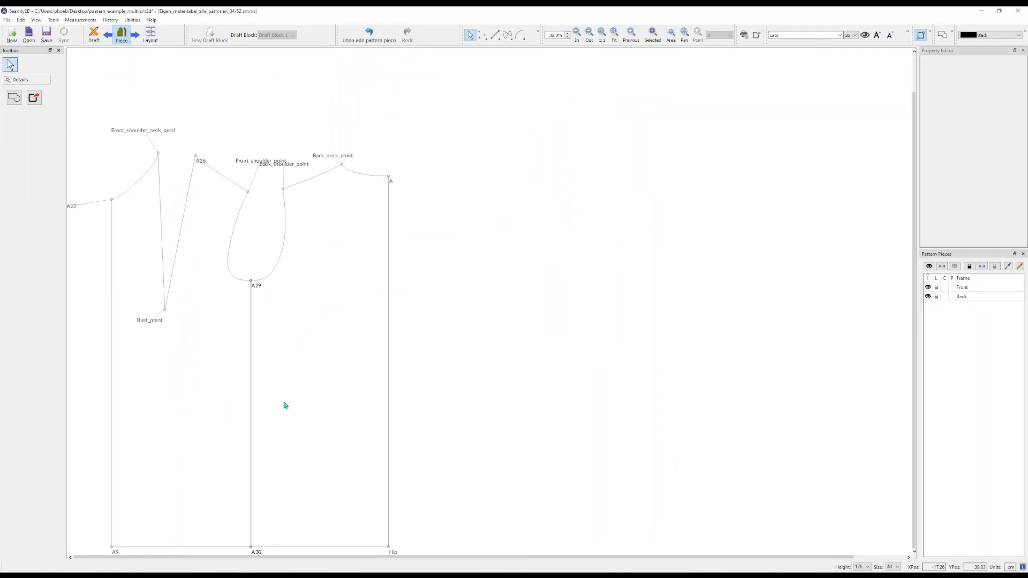
drag(285, 406, 303, 328)
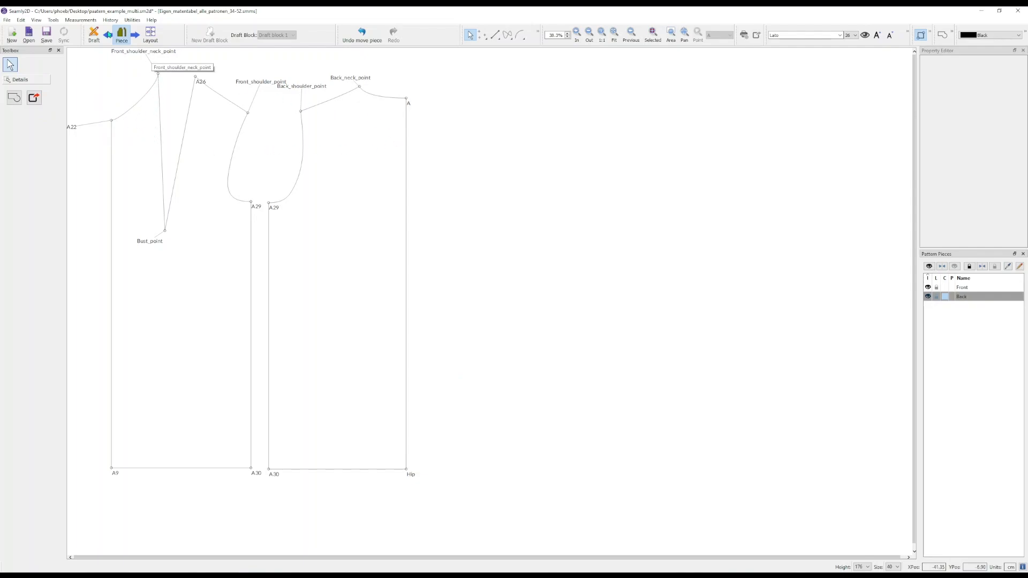
- Return to draft mode, save the pattern and move the overlapping Front_shoulder_point and Back_shoulder_point labels apart
click(94, 35)
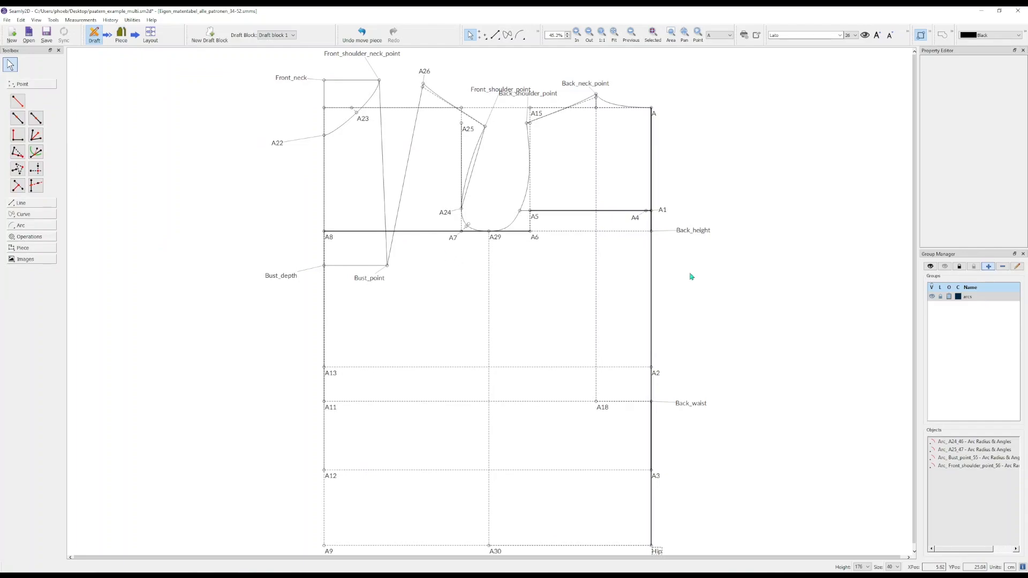
key(ctrl+s)
drag(519, 90, 544, 106)
click(570, 172)
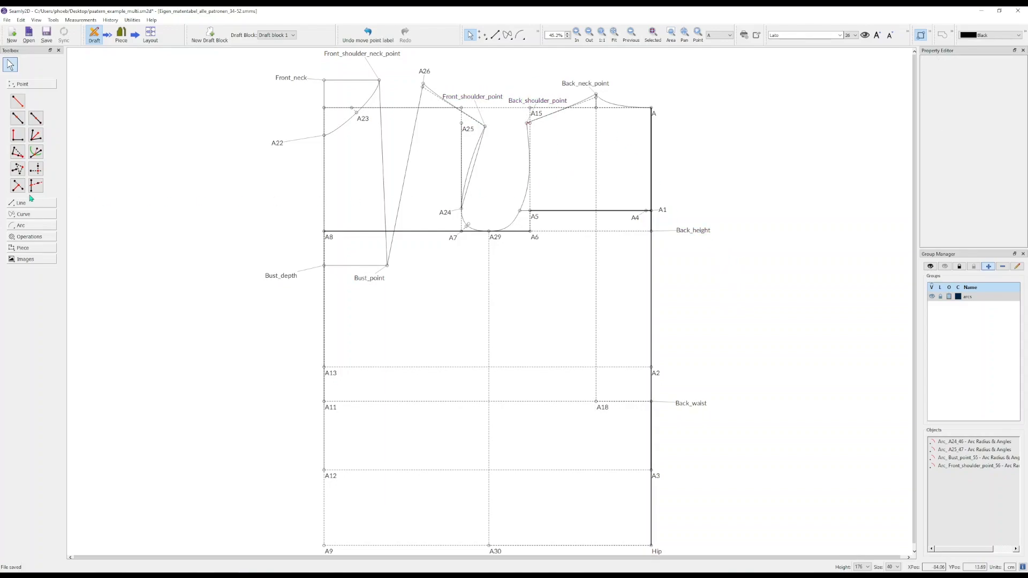
- Place an XY intersection point directly below Bust_point at the height of A9 on the hip line
click(35, 169)
click(387, 265)
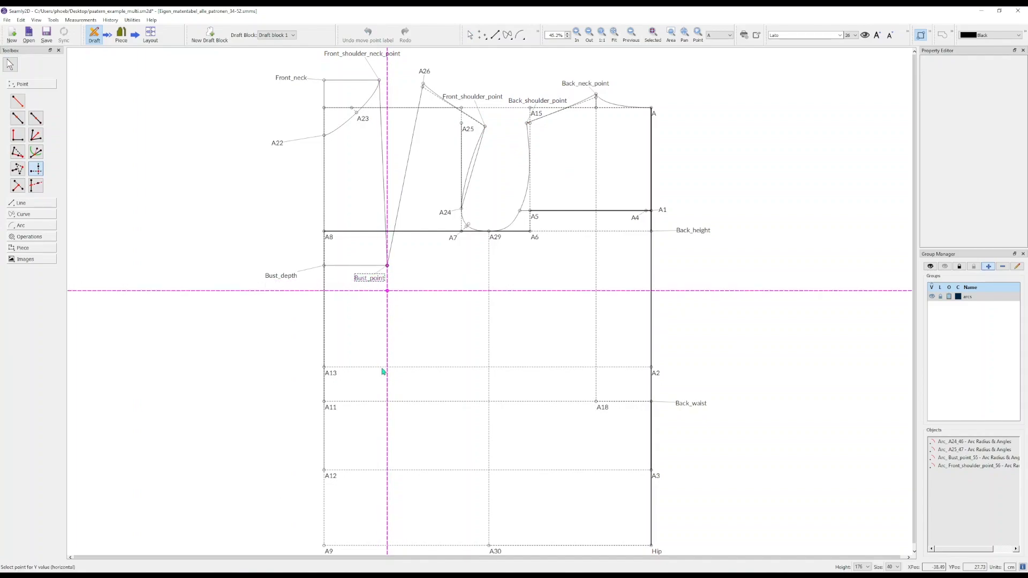
click(326, 546)
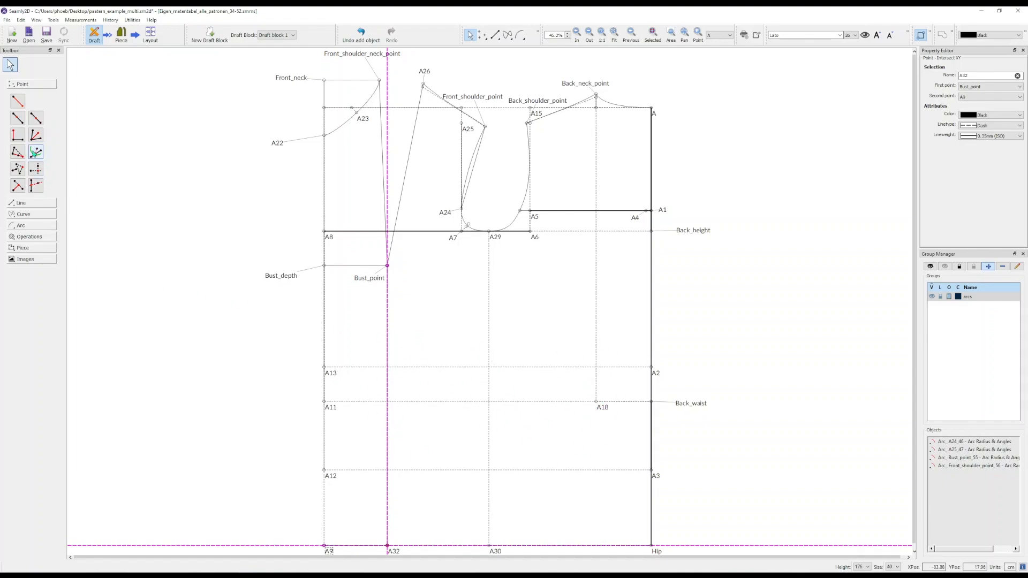
- Place a midpoint on the line between A29 and Back_height
click(18, 118)
click(501, 241)
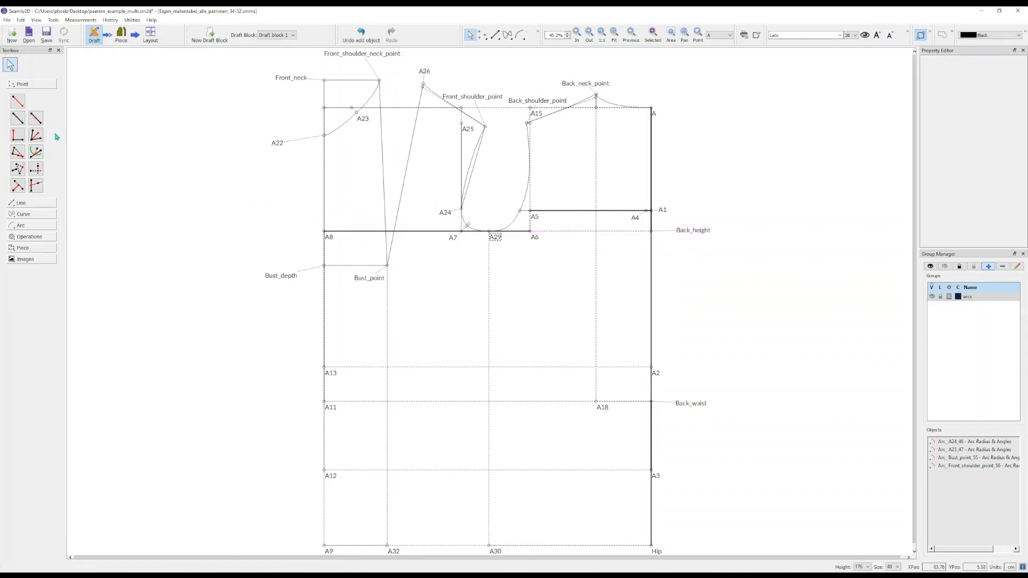
click(35, 118)
click(498, 243)
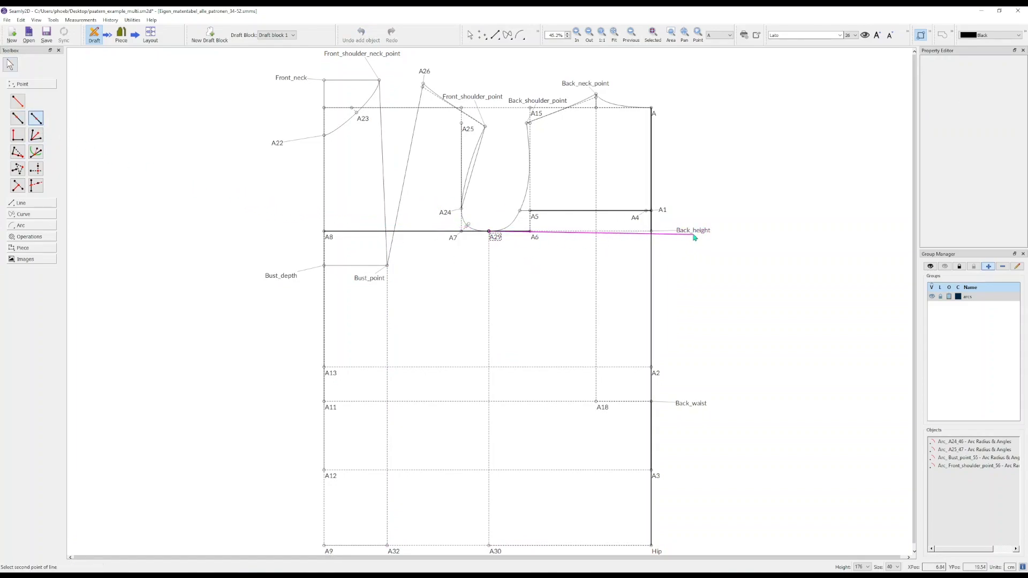
click(686, 235)
click(499, 376)
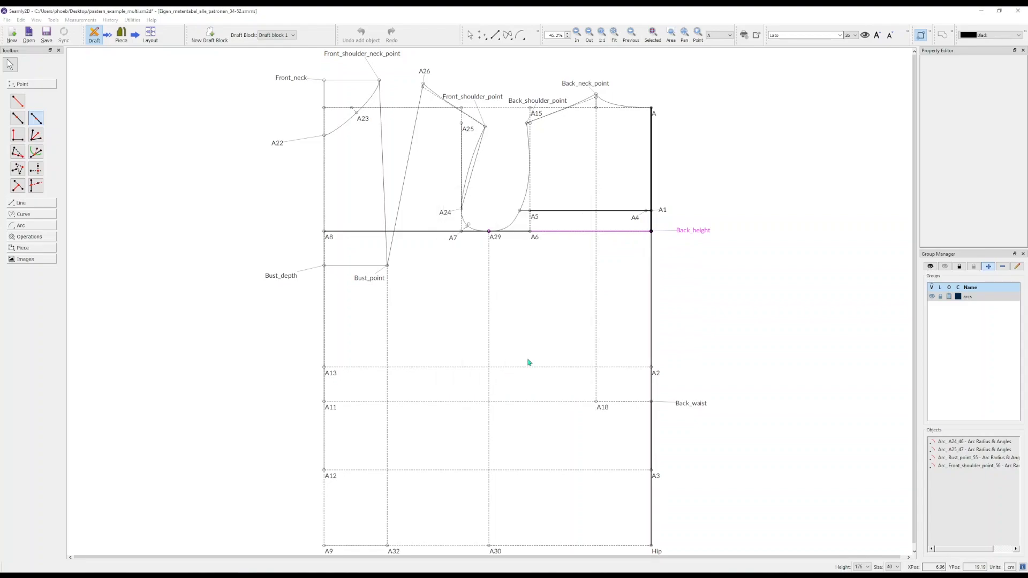
- Place an XY intersection point on the hip line directly below A33, using A33 and Hip as references
click(35, 169)
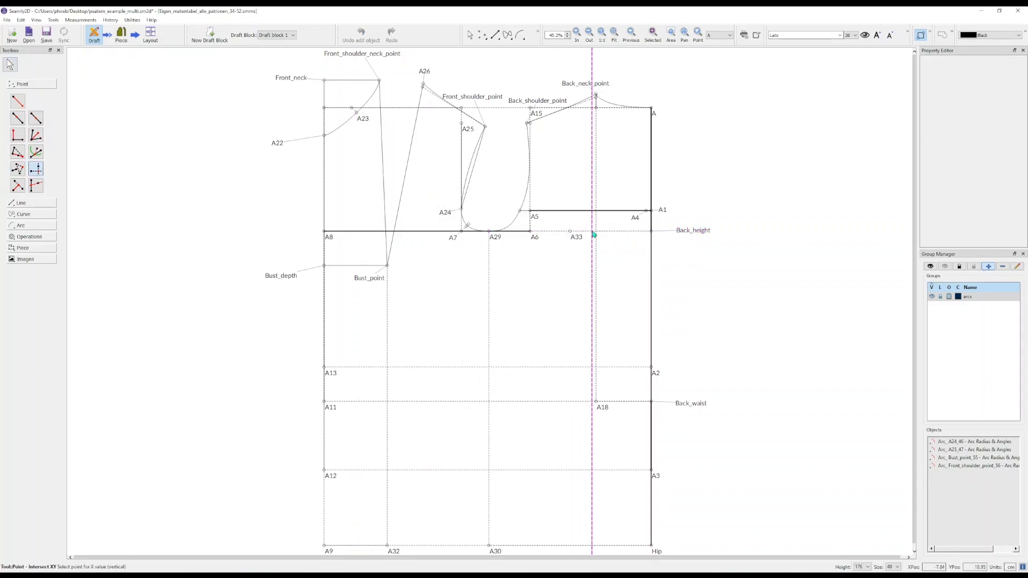
click(570, 232)
click(657, 552)
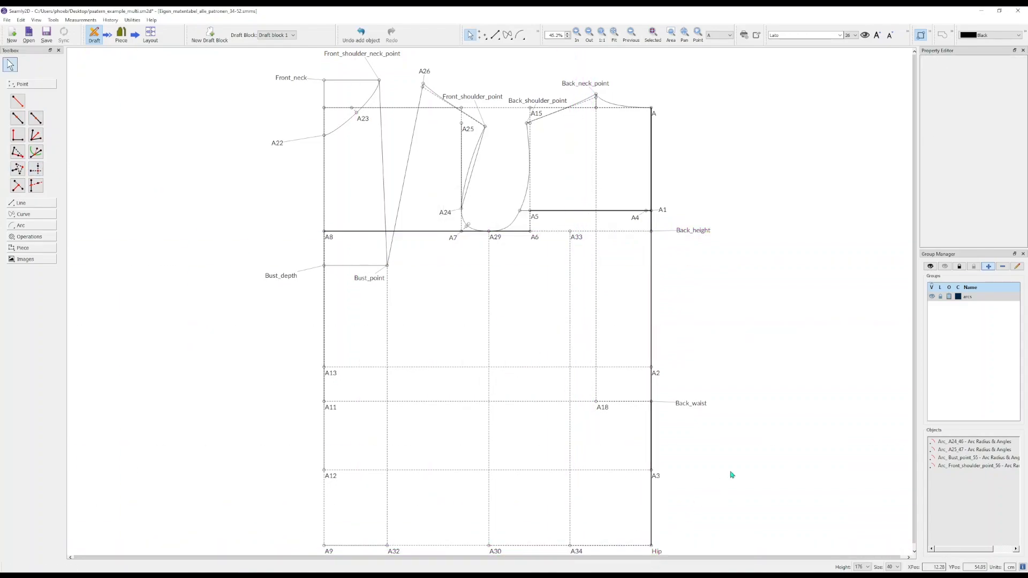
- Set the linetype of intersection point A18 to No Pen to hide its guide lines
click(602, 408)
click(972, 115)
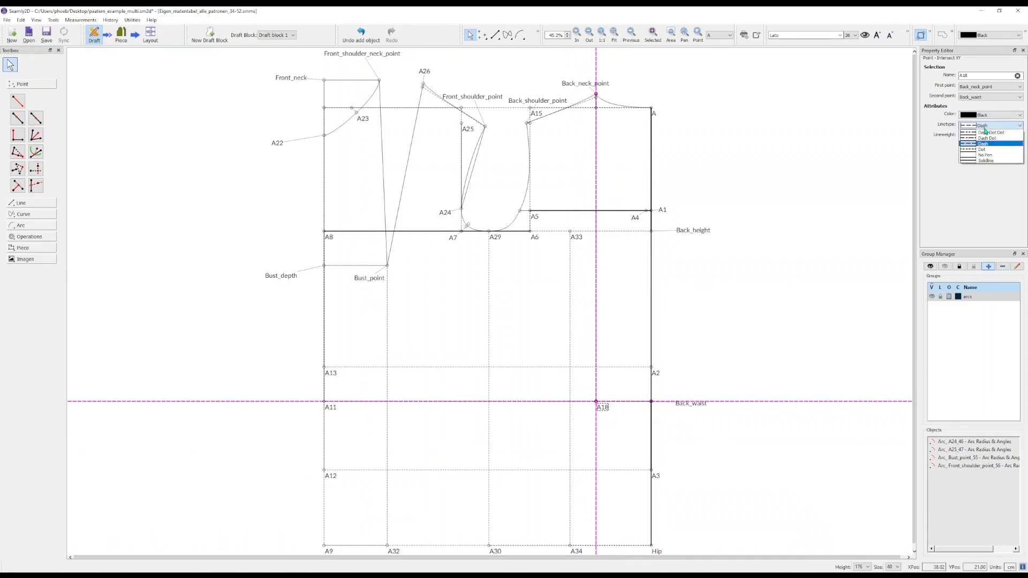
click(986, 156)
click(797, 189)
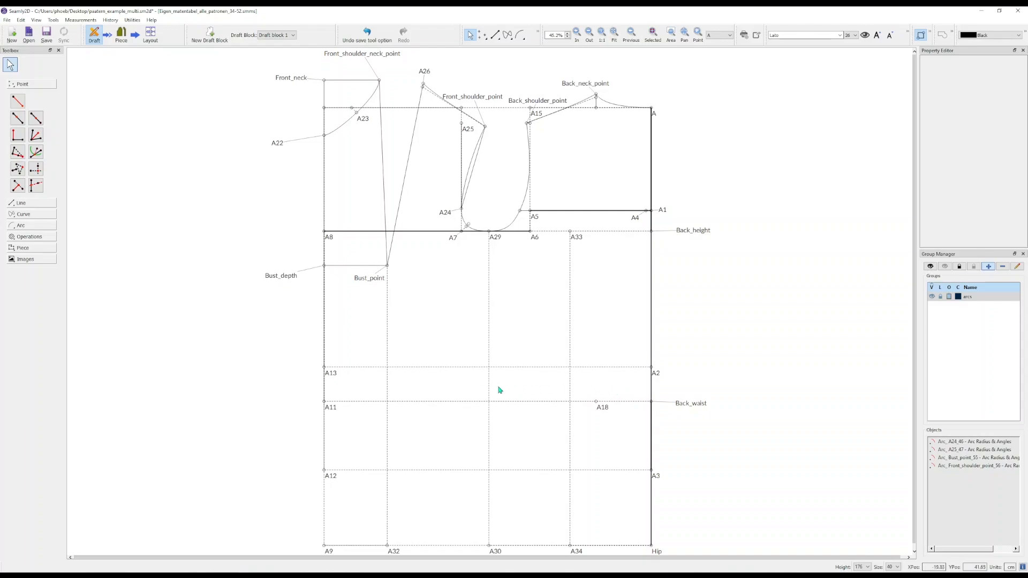
- Place a midpoint on the center back between A2 and Back_waist
click(36, 118)
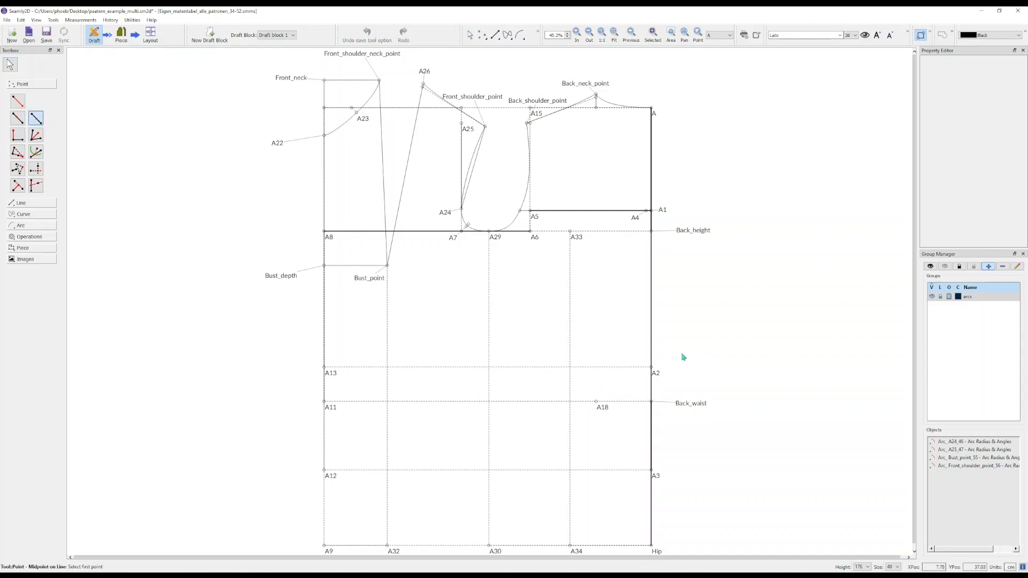
click(652, 367)
click(691, 405)
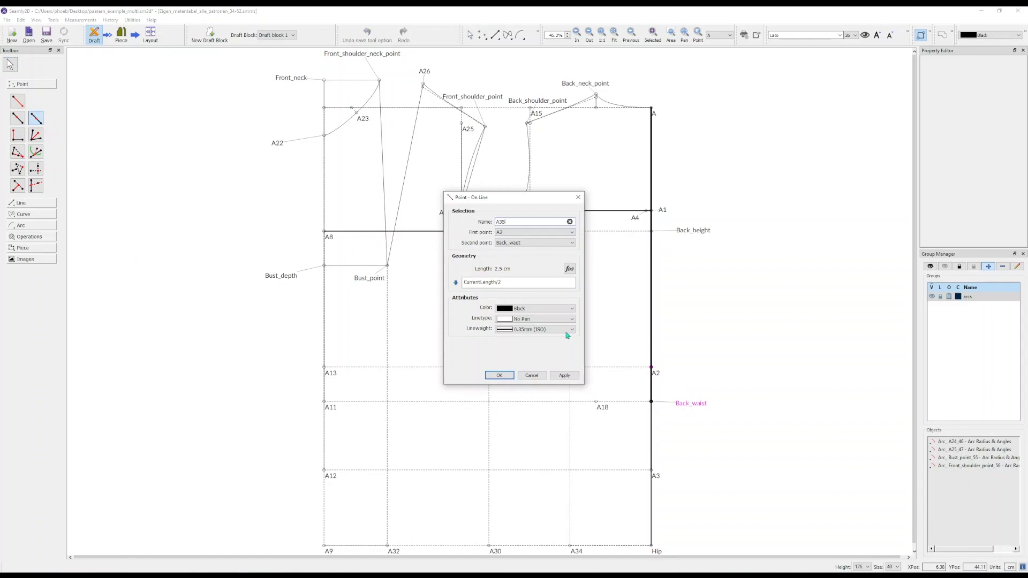
click(499, 376)
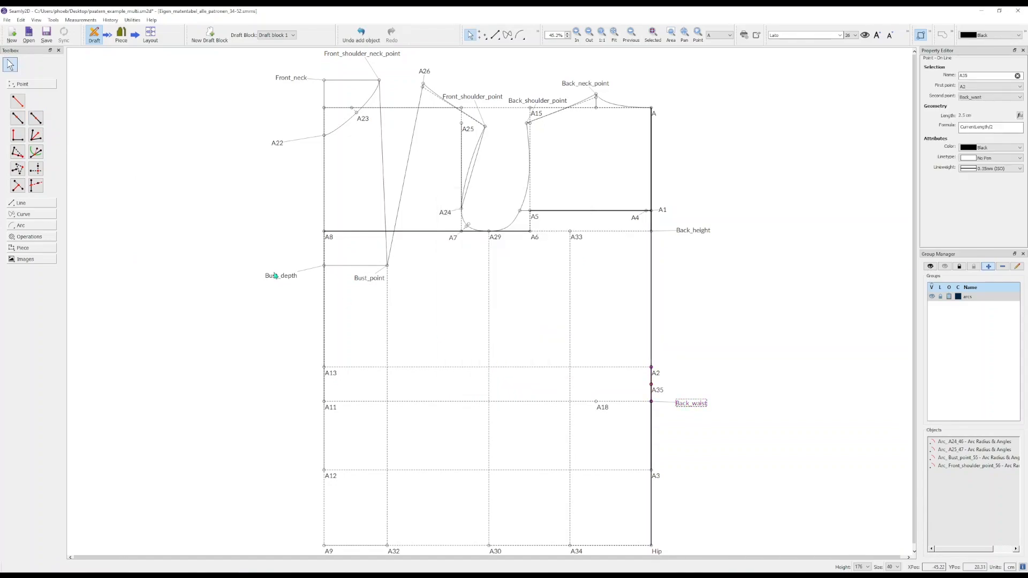
- Draw a horizontal line from A35 toward the front with a length-and-angle point, 30 cm long at 180°
click(17, 102)
click(651, 384)
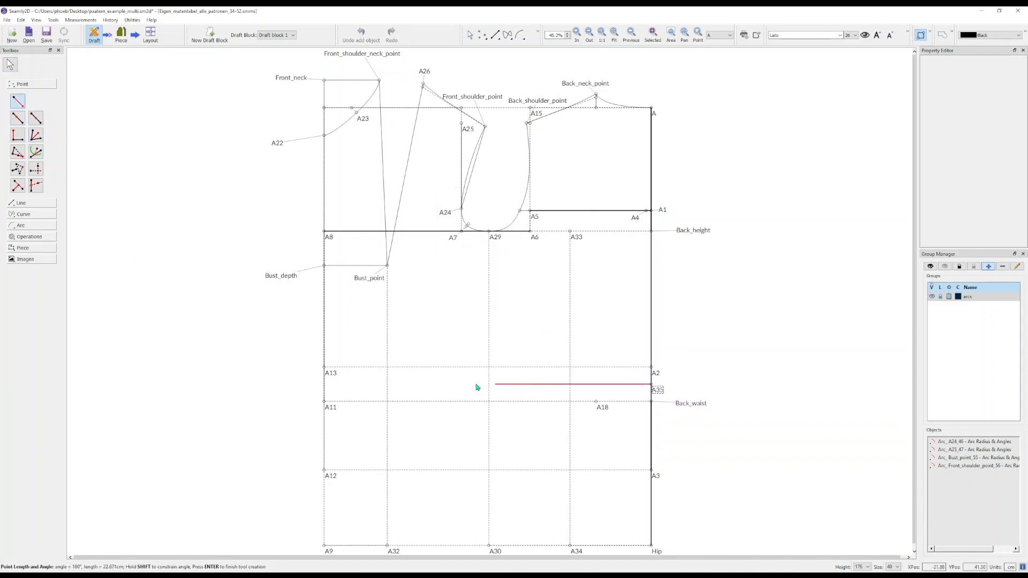
click(461, 384)
click(499, 377)
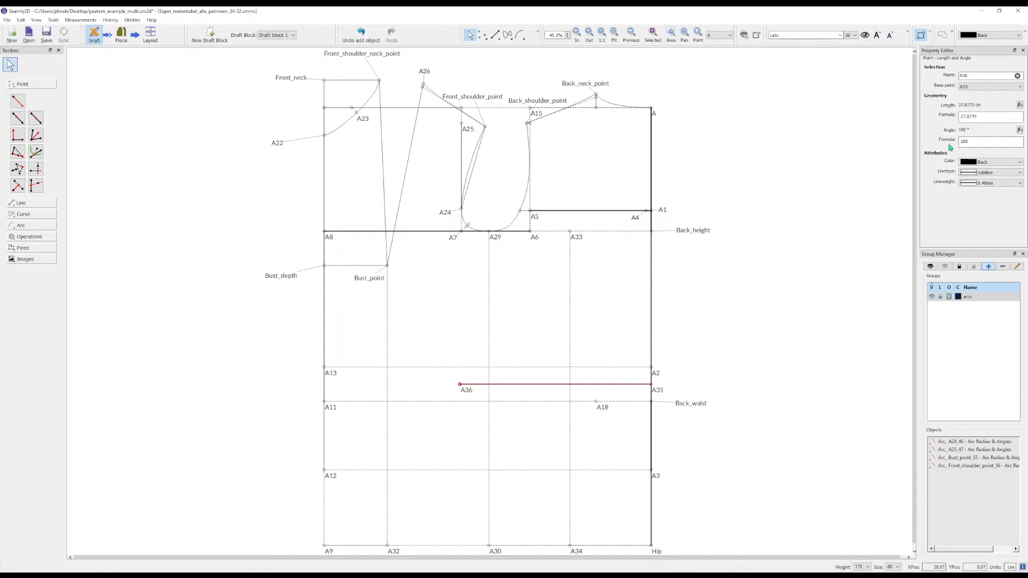
key(ctrl+a)
text(30)
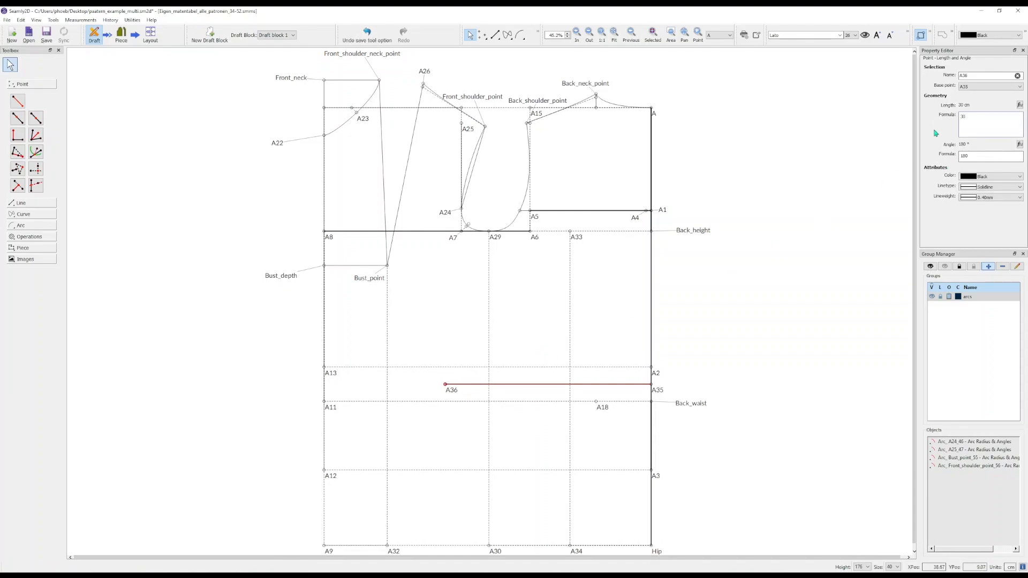
click(122, 35)
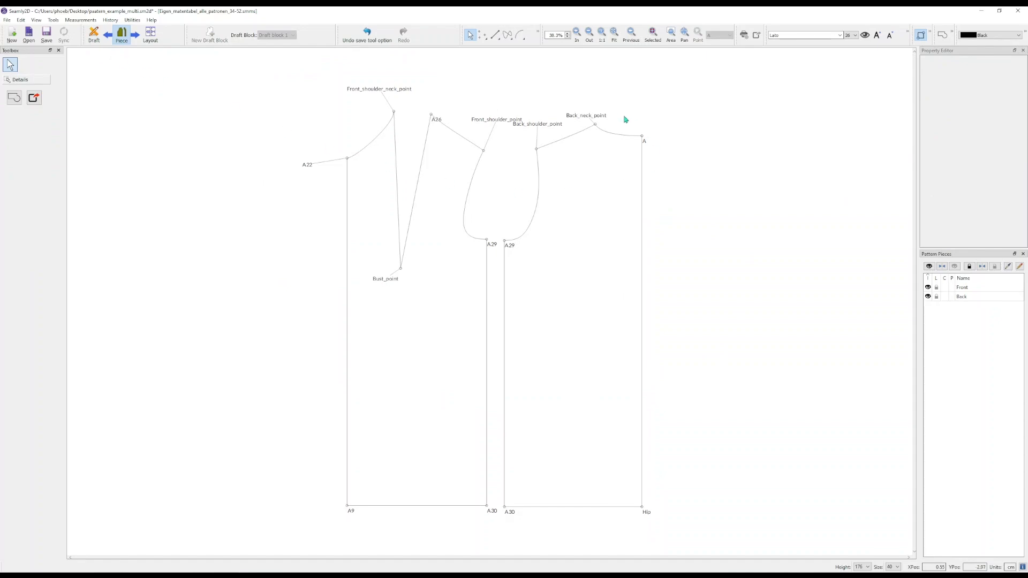
click(94, 35)
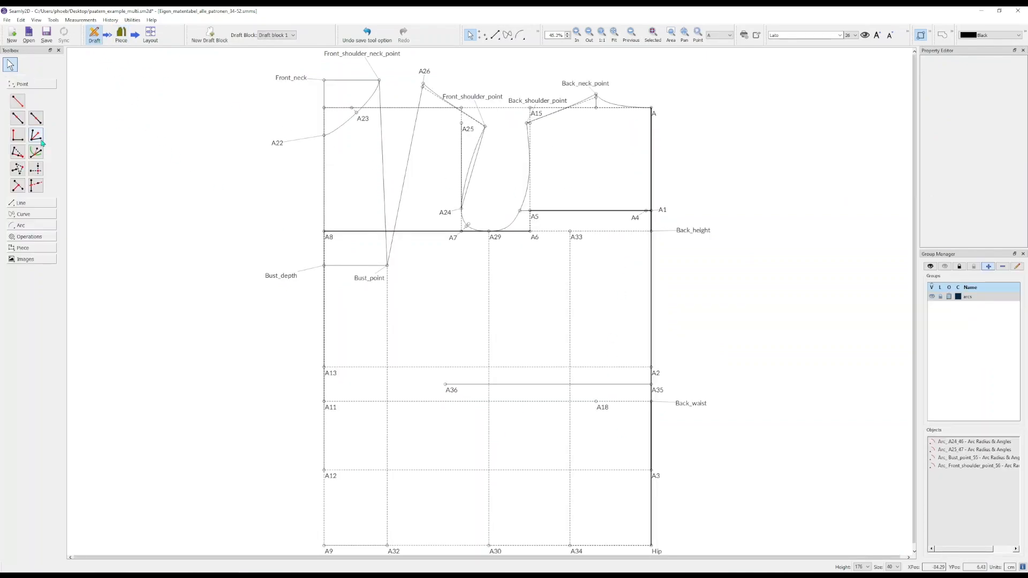
- Place a point on the line from A2 to A13, 2 cm from A2
click(18, 118)
click(652, 368)
click(324, 368)
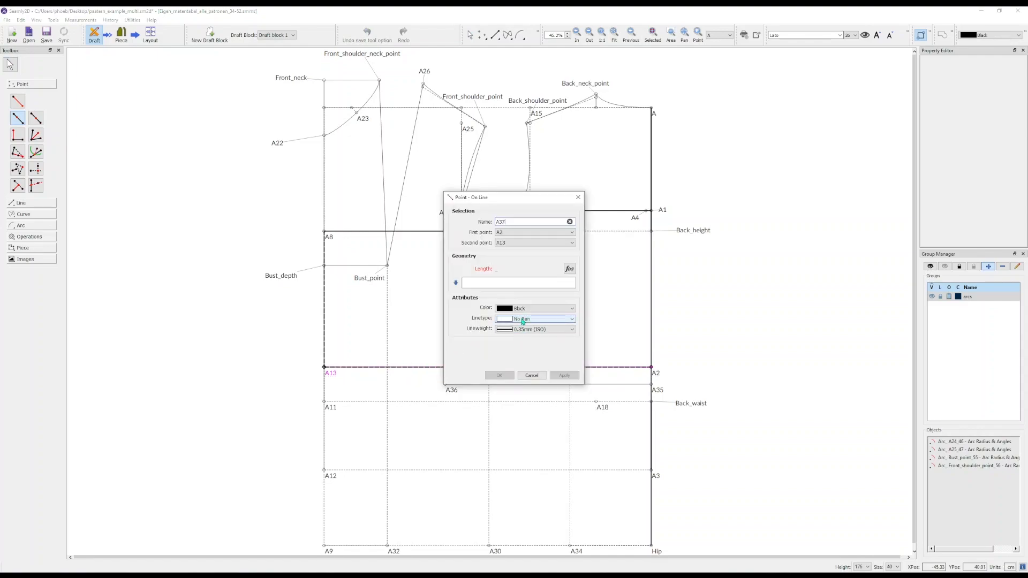
text(2)
click(499, 375)
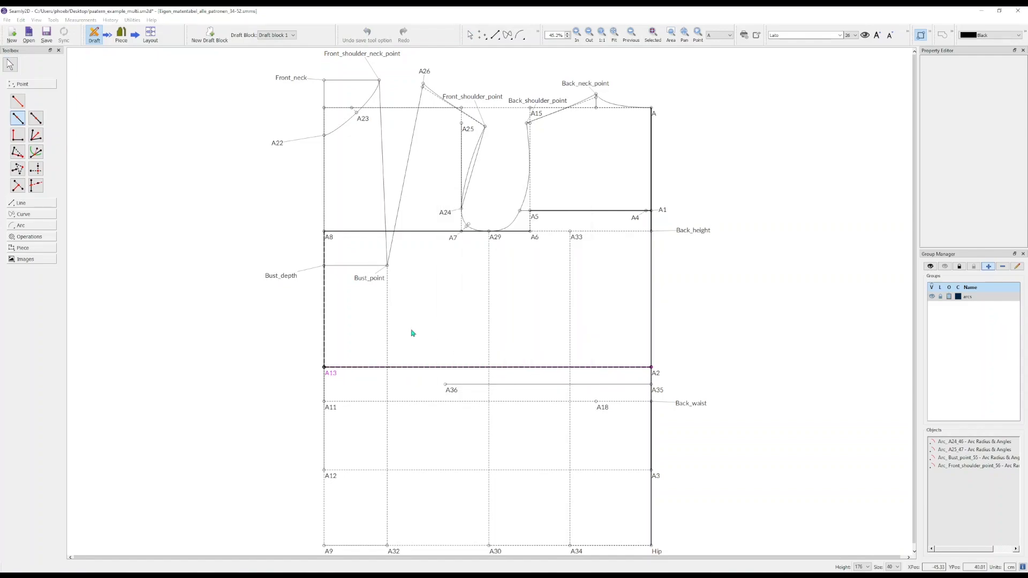
- Try placing a point on the line from A3 to A12, 2 cm from A3, and undo it
key(ctrl+l)
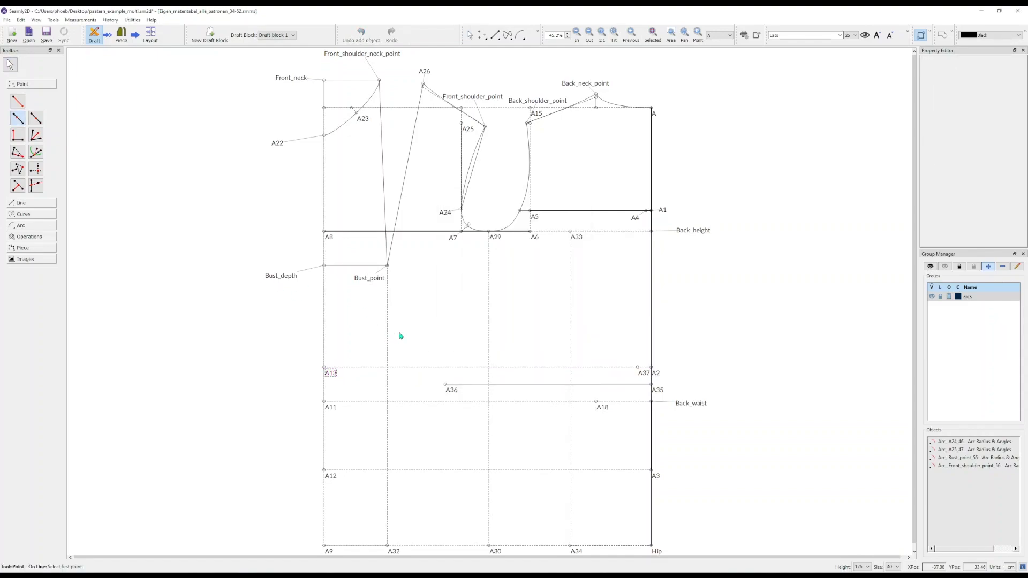
click(652, 470)
click(325, 470)
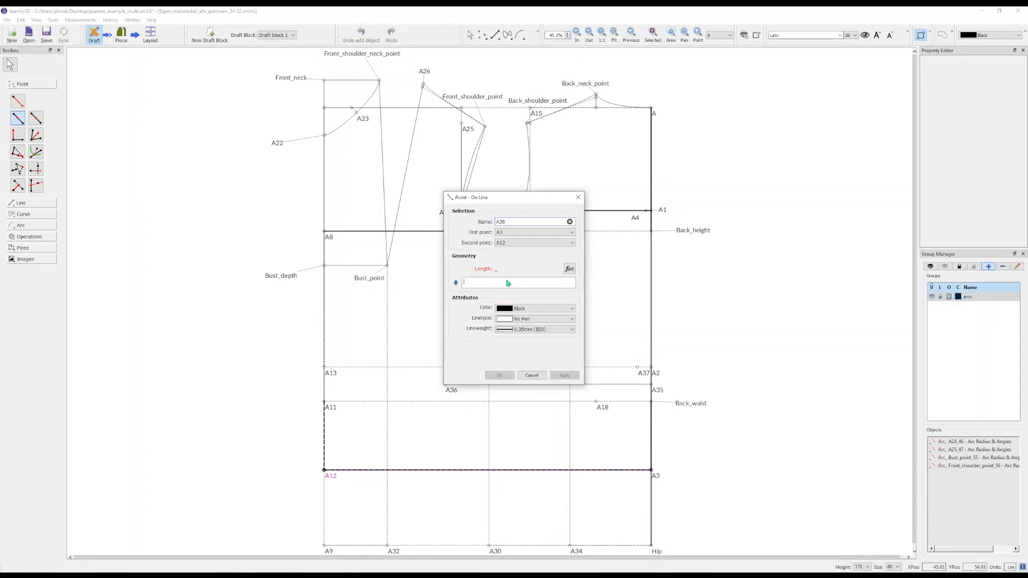
text(2)
click(499, 375)
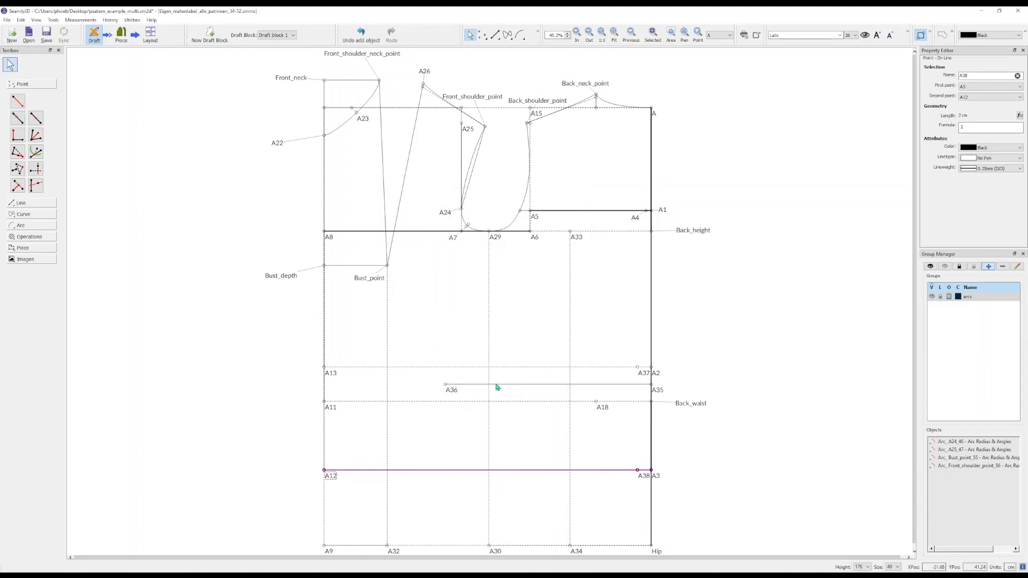
key(ctrl+l)
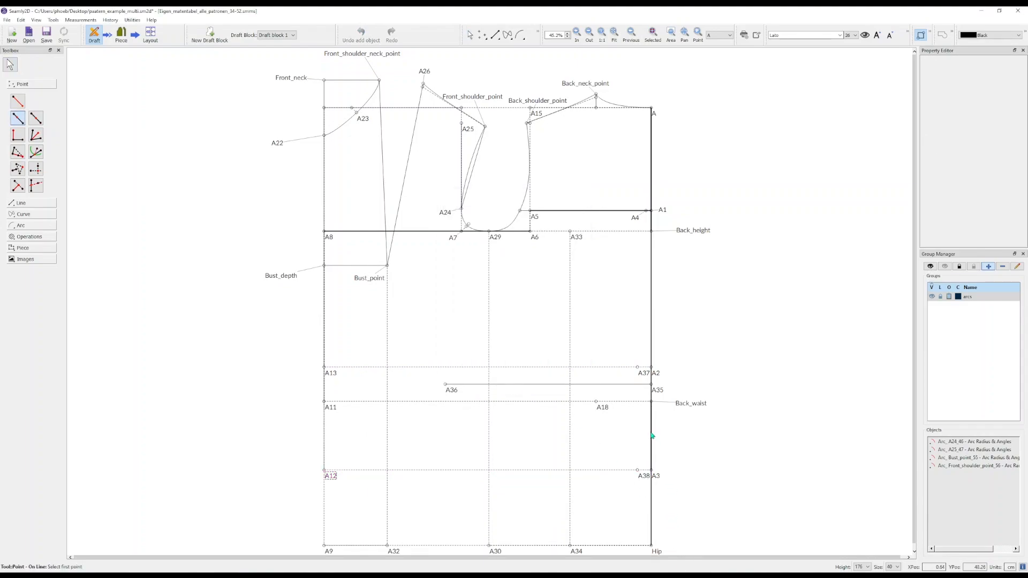
key(Escape)
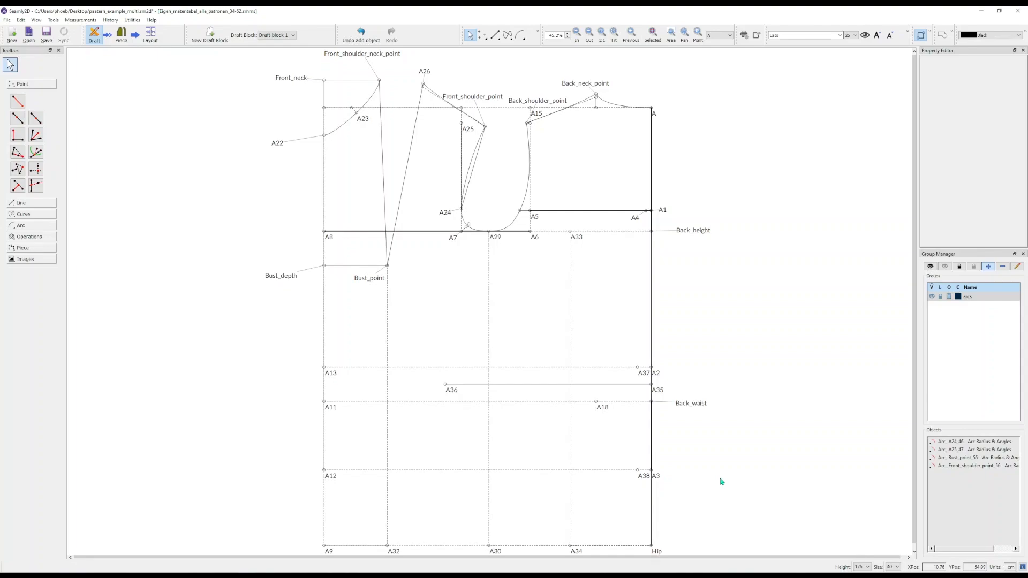
key(ctrl+z)
- Place a point on the line from Back_waist to A11, 2 cm from Back_waist
key(o)
key(l)
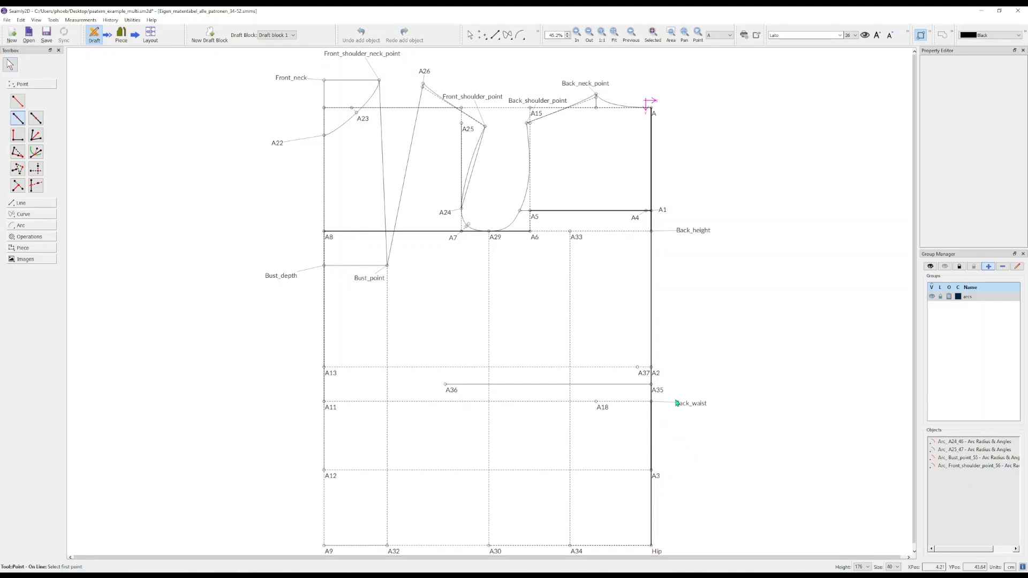
click(652, 402)
click(324, 401)
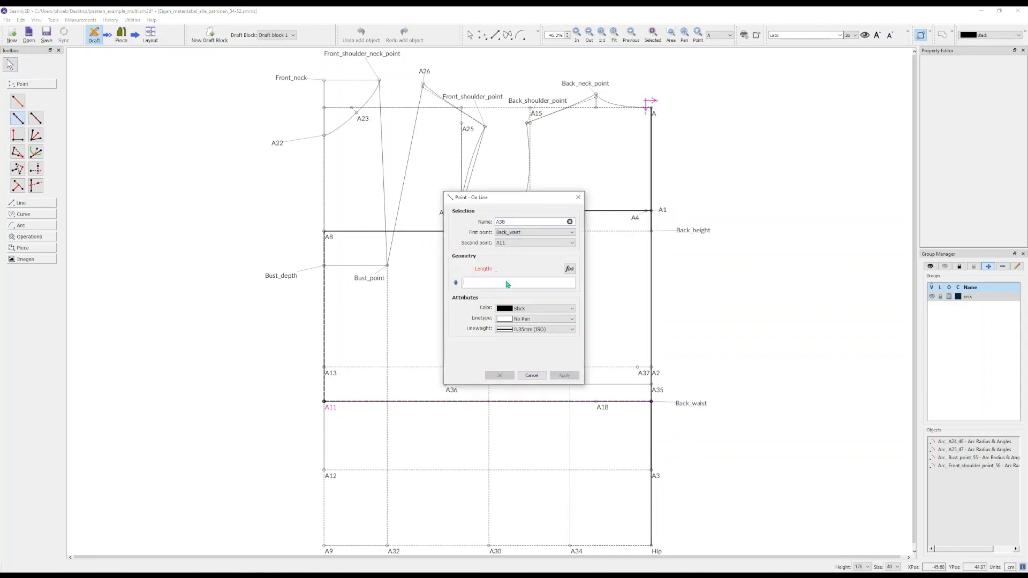
text(2)
click(498, 375)
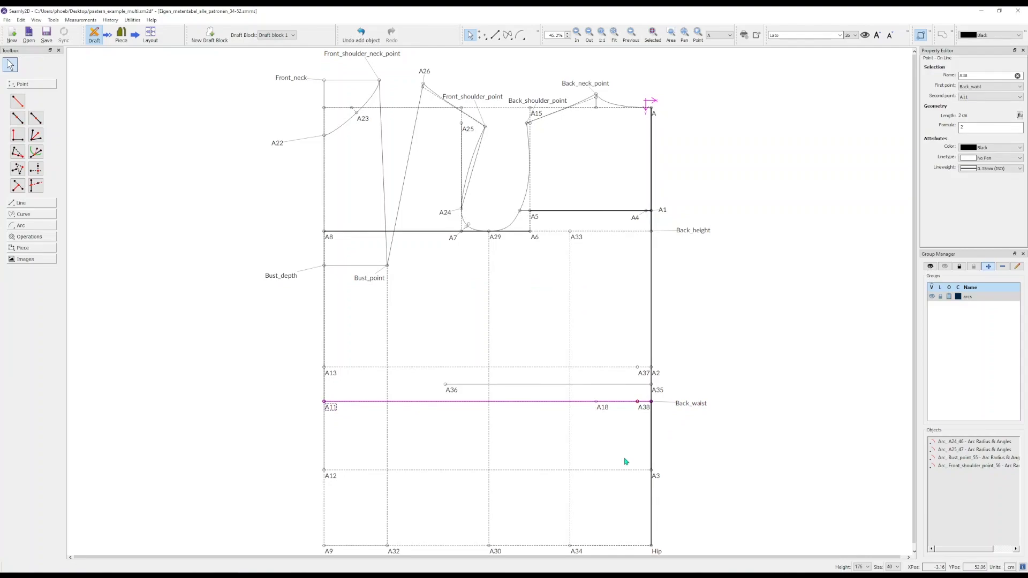
- Place a point on the line from Hip to A9, 1 cm from Hip, and move its label clear of the Hip label
key(o)
key(l)
click(652, 546)
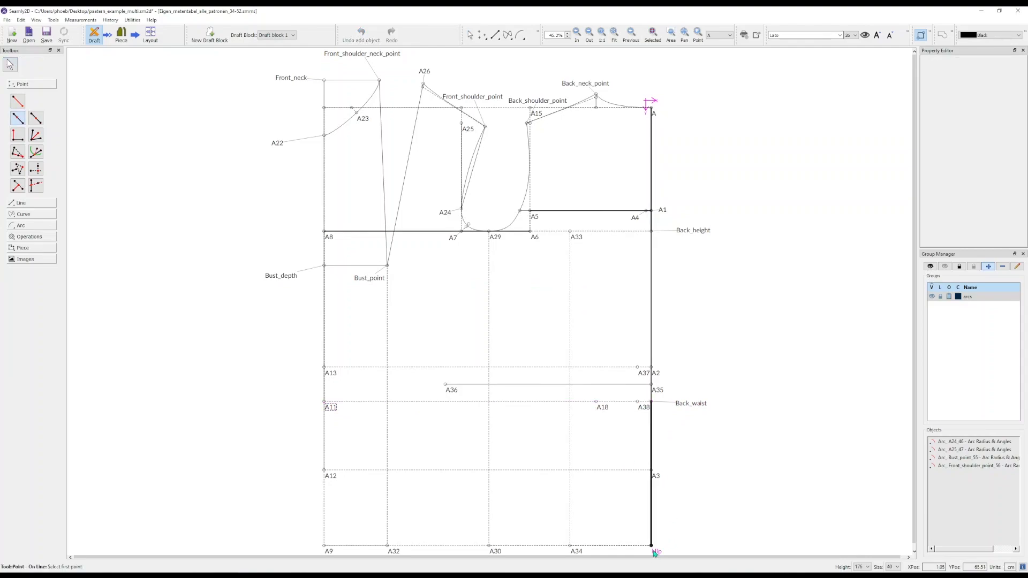
click(325, 546)
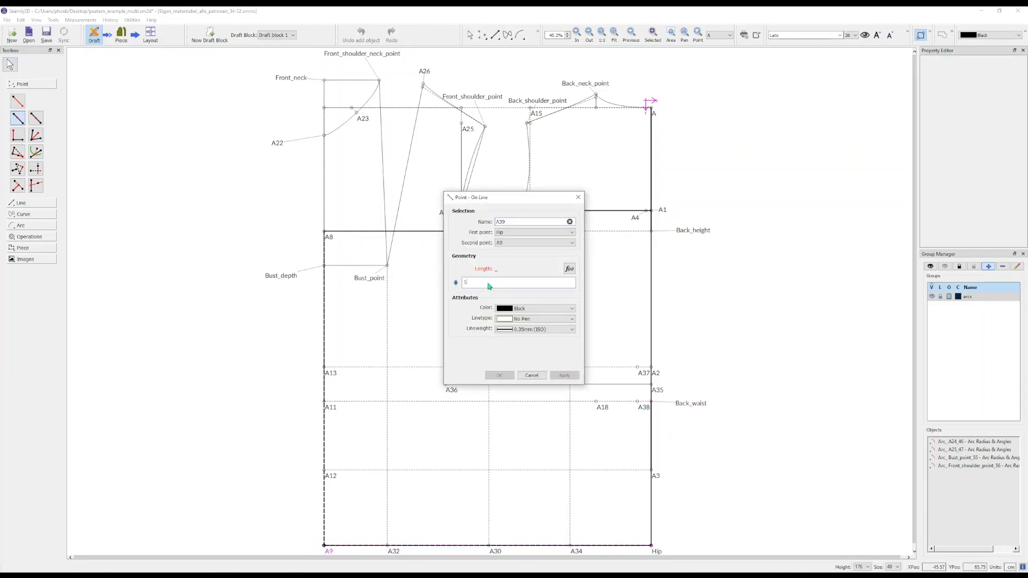
click(495, 377)
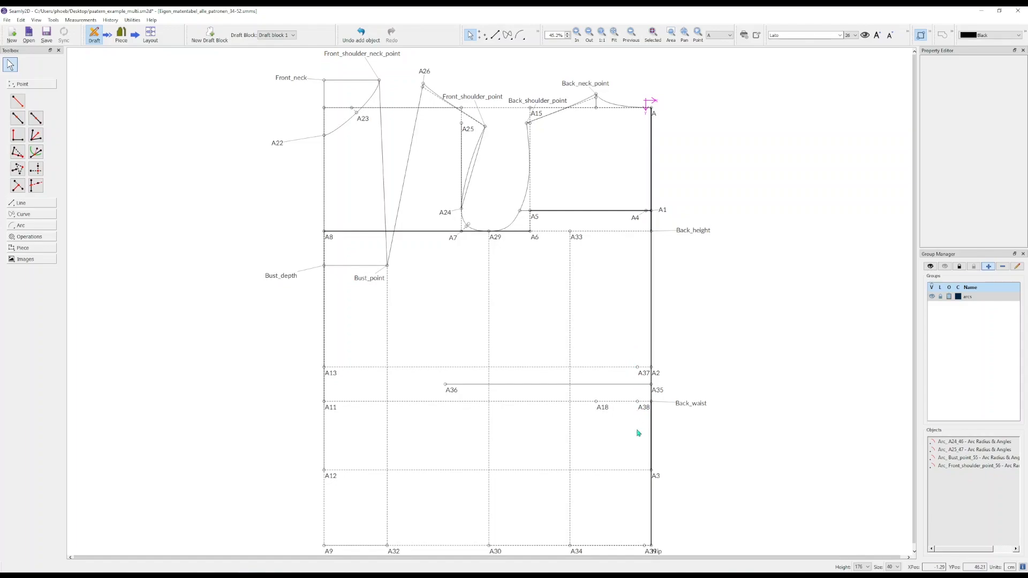
drag(651, 553, 639, 555)
- Draw a straight line between A37 and A38
click(32, 205)
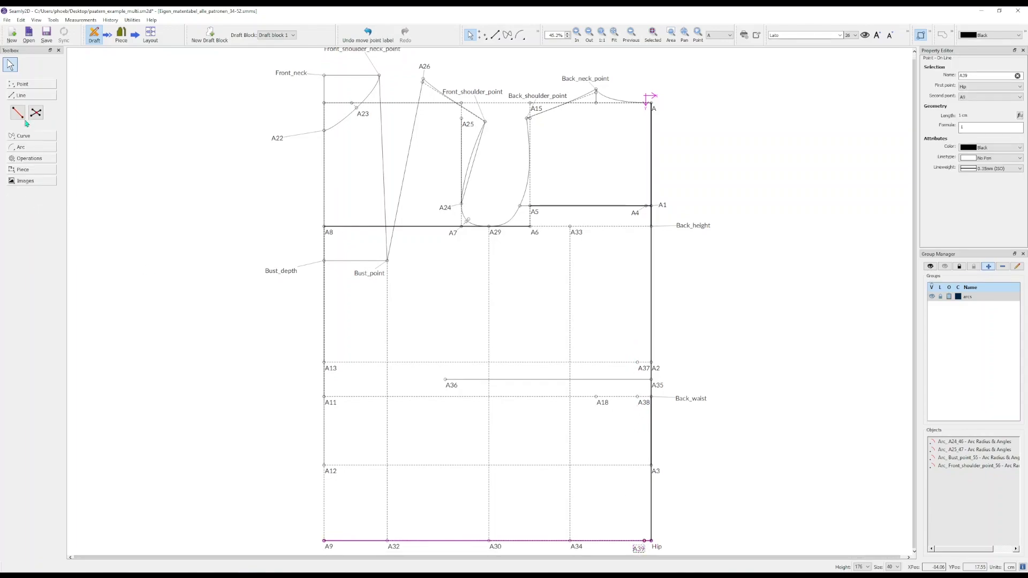
click(19, 114)
click(637, 363)
click(638, 397)
click(619, 328)
click(33, 84)
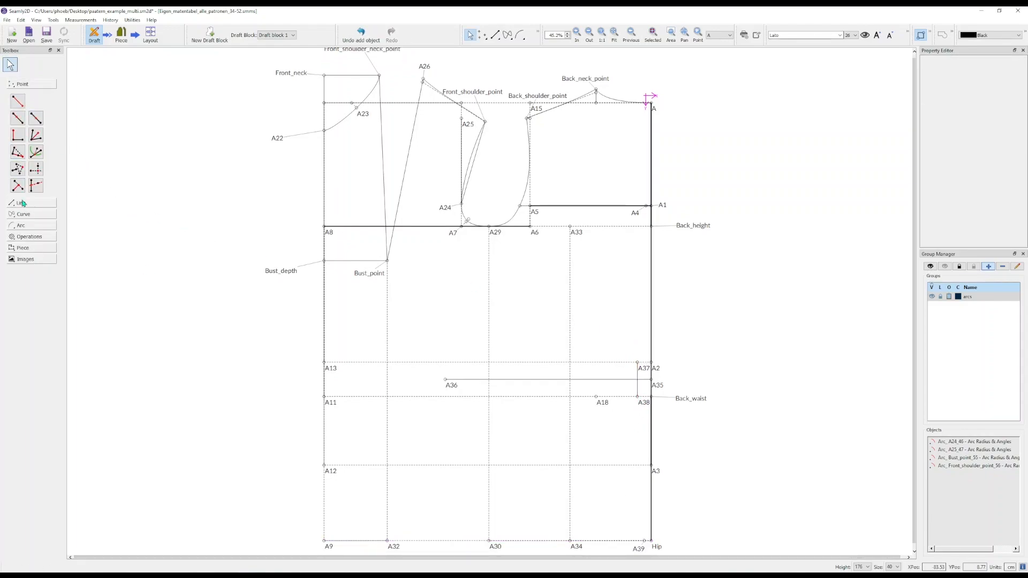
- Draw an interactive curve from A to A37 for the upper center back
click(24, 214)
click(18, 140)
click(651, 102)
click(637, 362)
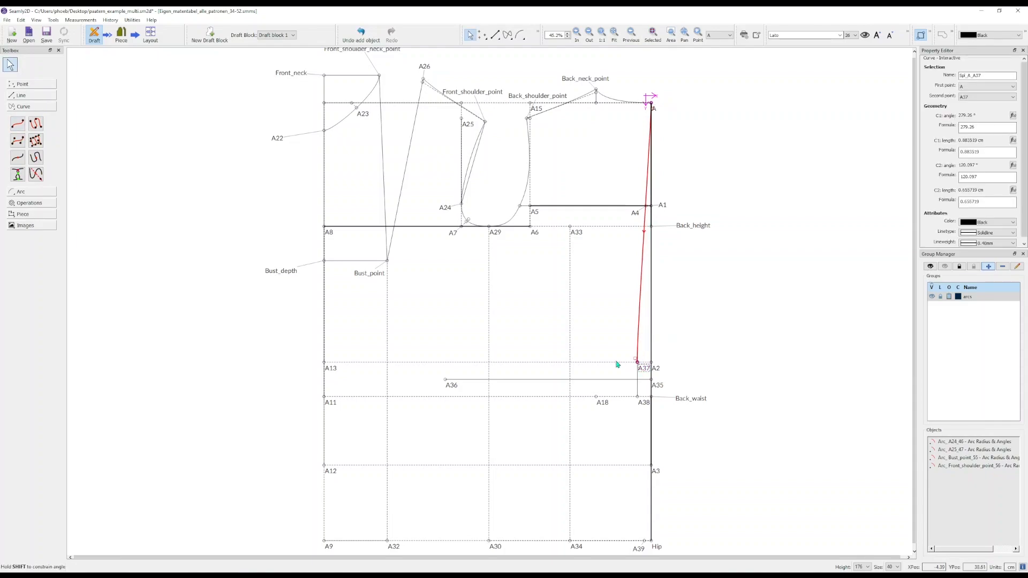
- Draw an interactive curve from A38 to A39 and pull its handle at A39 straight up to about 7.15 cm at 90°
key(alt+c)
click(638, 397)
click(644, 541)
shift+drag(642, 537, 644, 491)
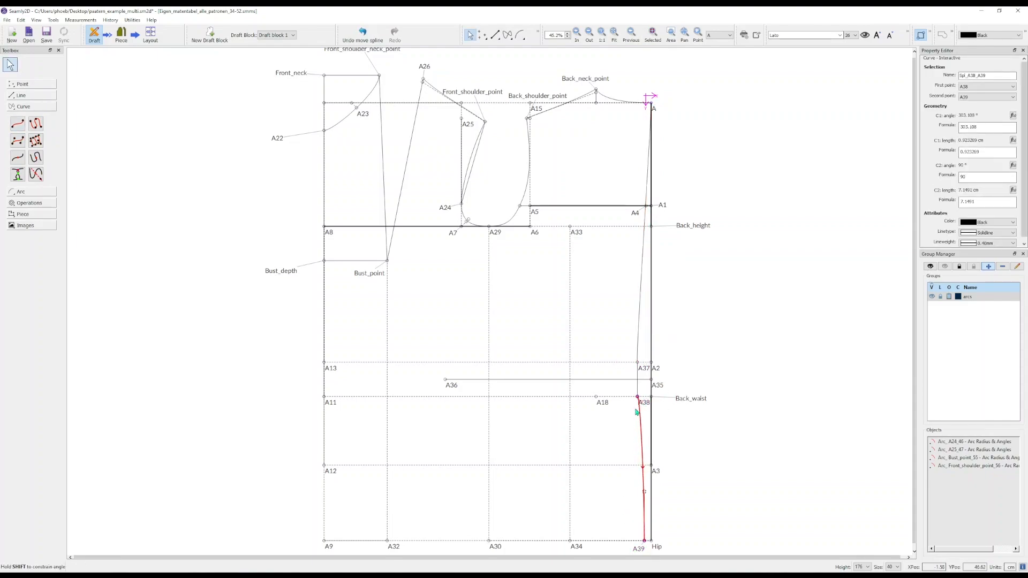
- Move A38's label clear of the seam, and pull both handles of the curve from A to A37 vertical
drag(646, 403, 645, 423)
click(641, 420)
click(645, 239)
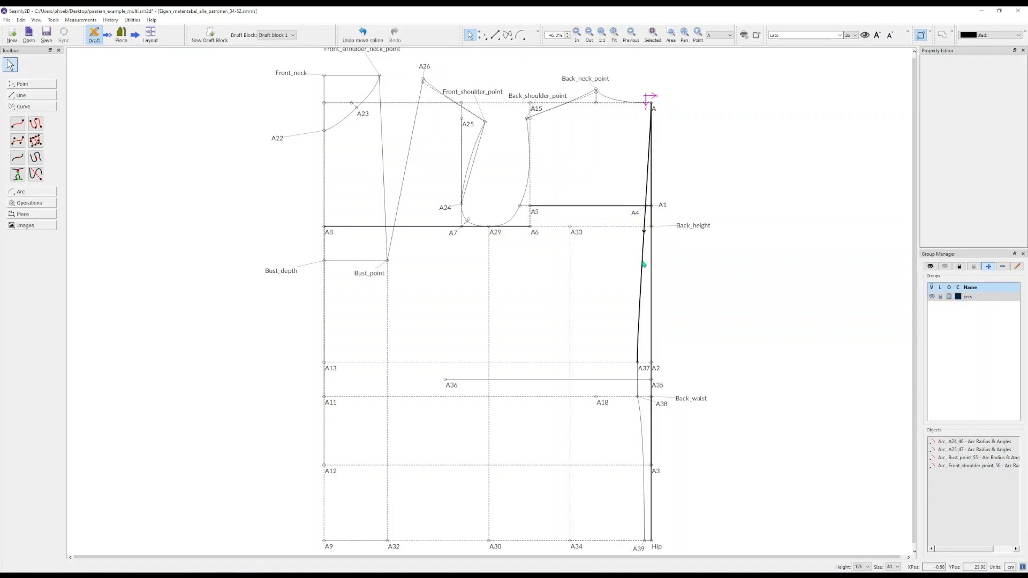
click(644, 265)
click(638, 360)
click(640, 328)
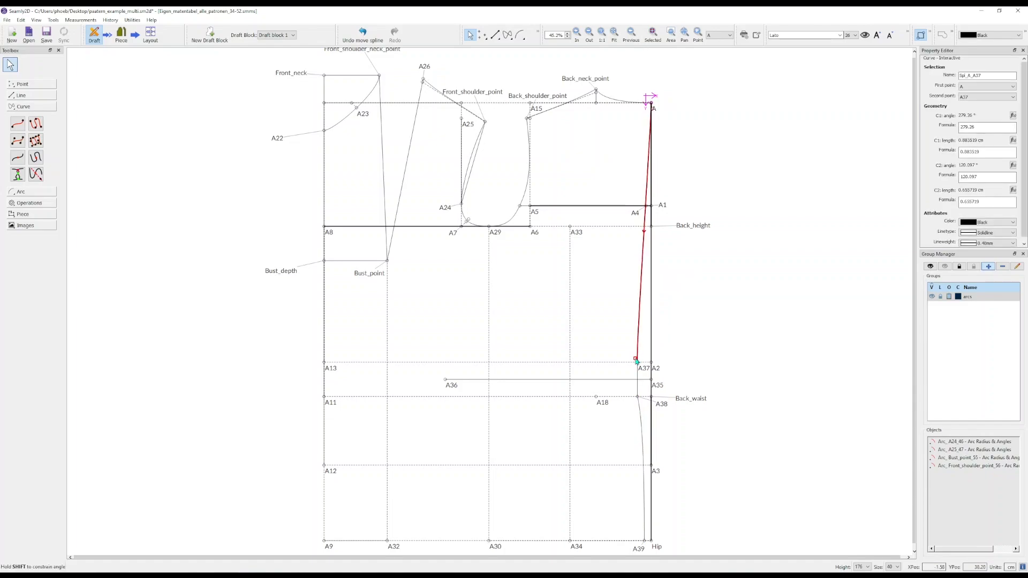
shift+drag(638, 358, 638, 303)
shift+drag(653, 109, 652, 164)
click(719, 253)
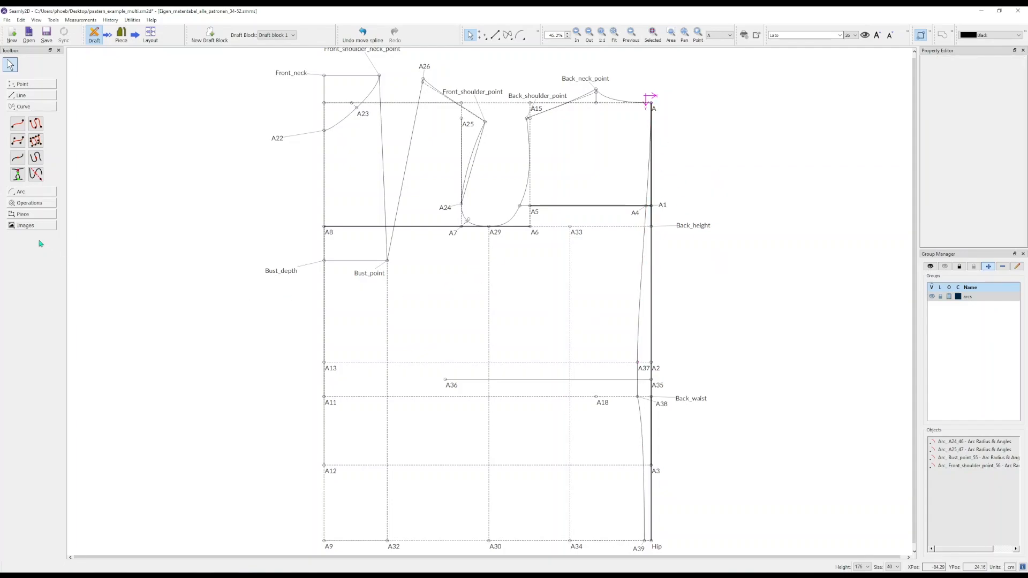
- Add a dashed internal path through curve A–A37, A38 and curve A38–A39 to the Back piece, and check it in the piece view
click(28, 216)
click(35, 175)
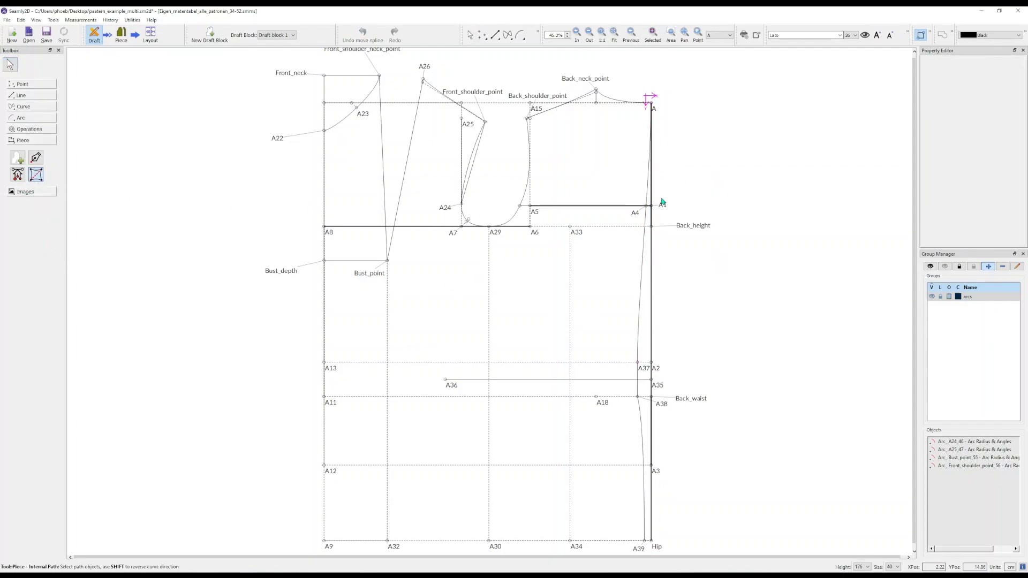
click(641, 300)
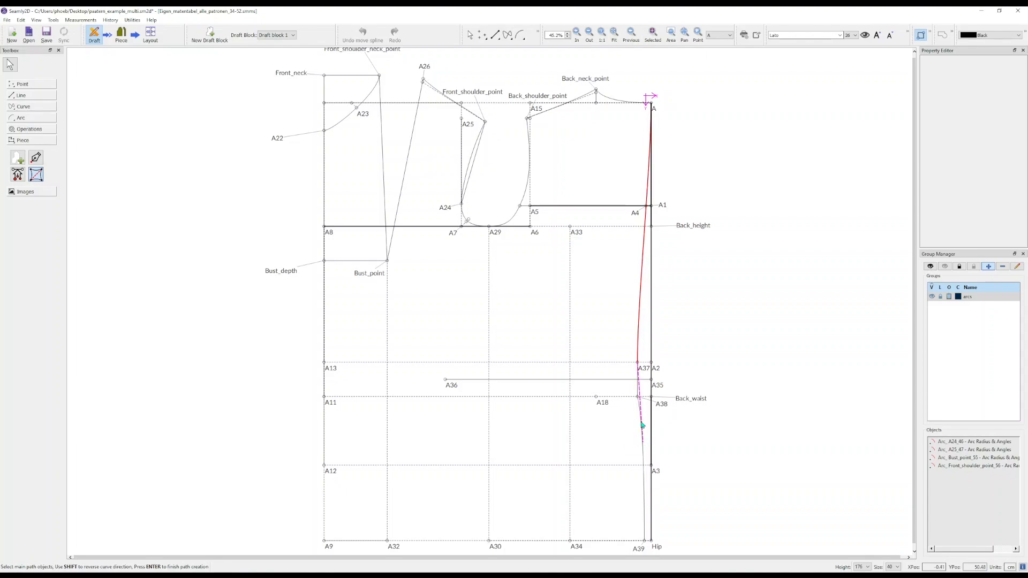
click(662, 410)
click(639, 423)
key(Return)
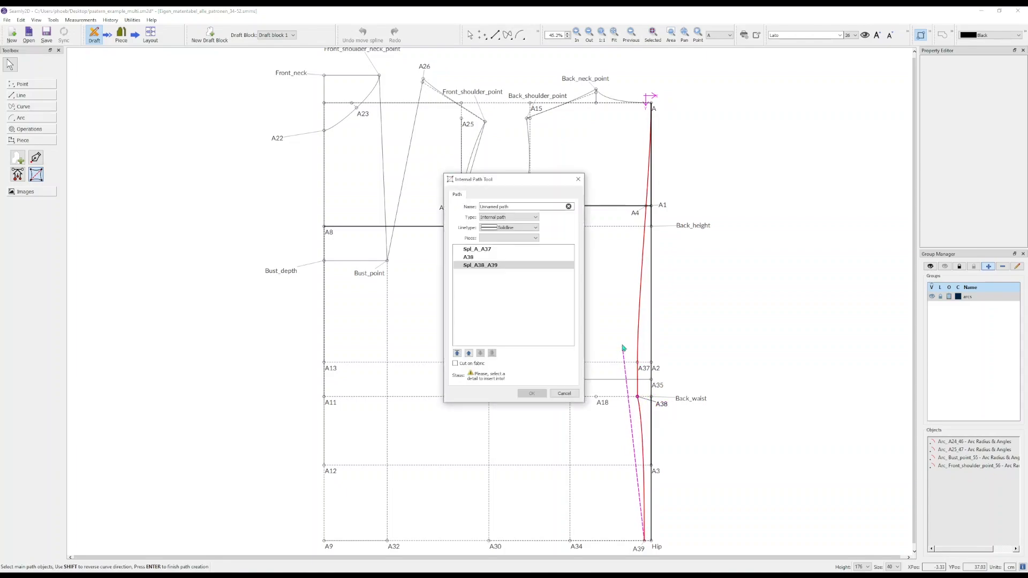
click(492, 237)
click(493, 246)
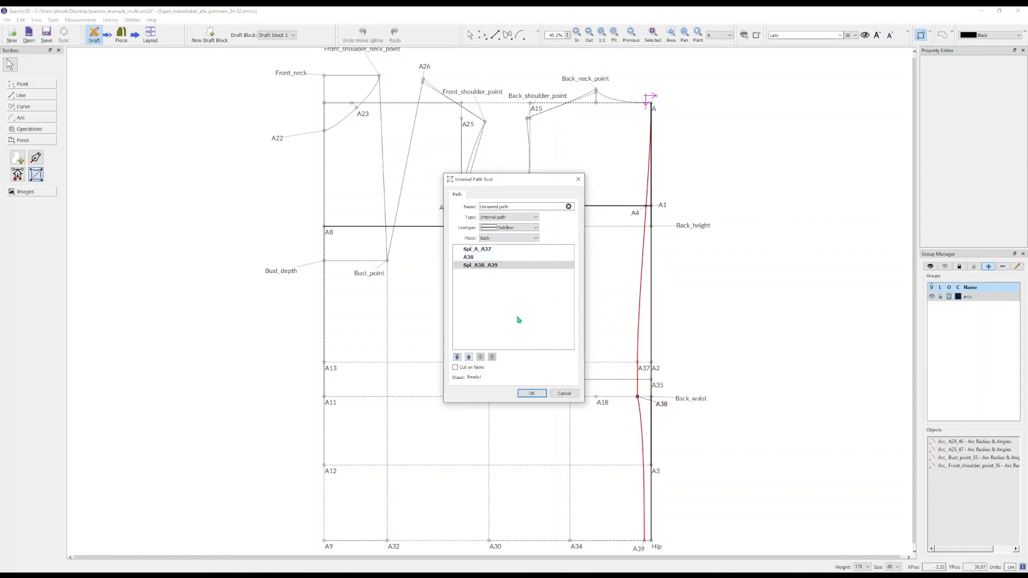
click(511, 229)
click(506, 235)
click(531, 394)
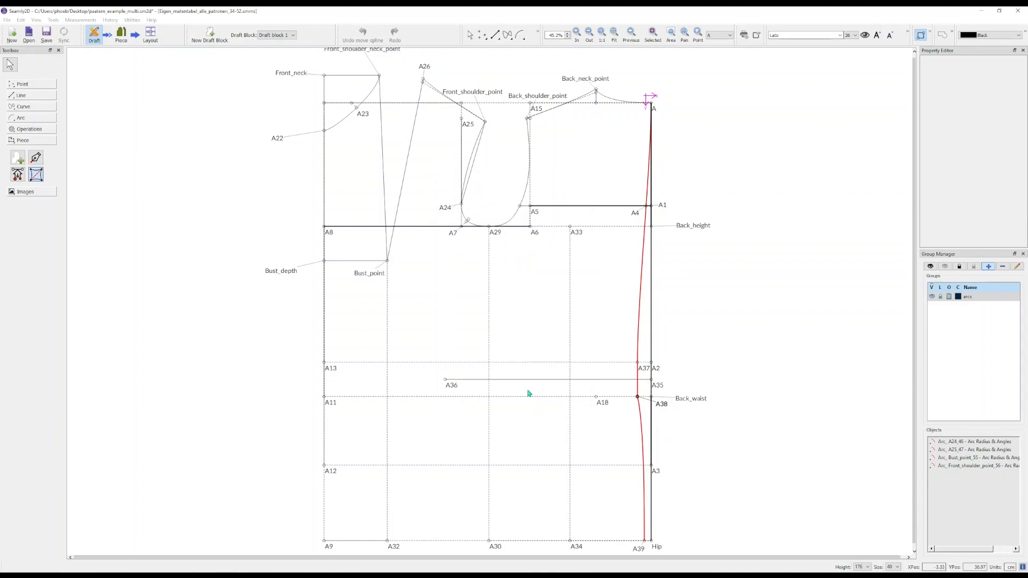
click(121, 34)
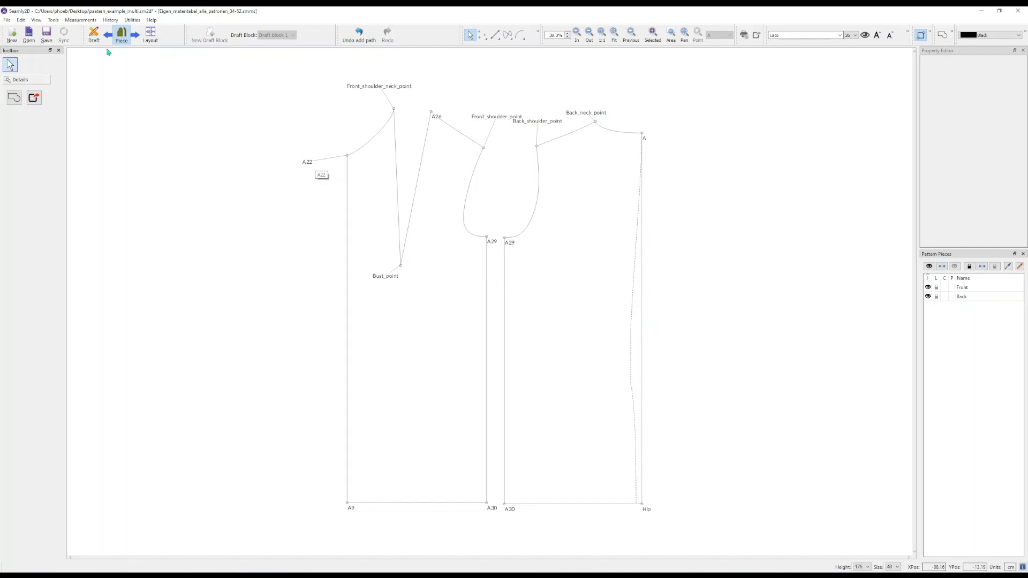
click(94, 34)
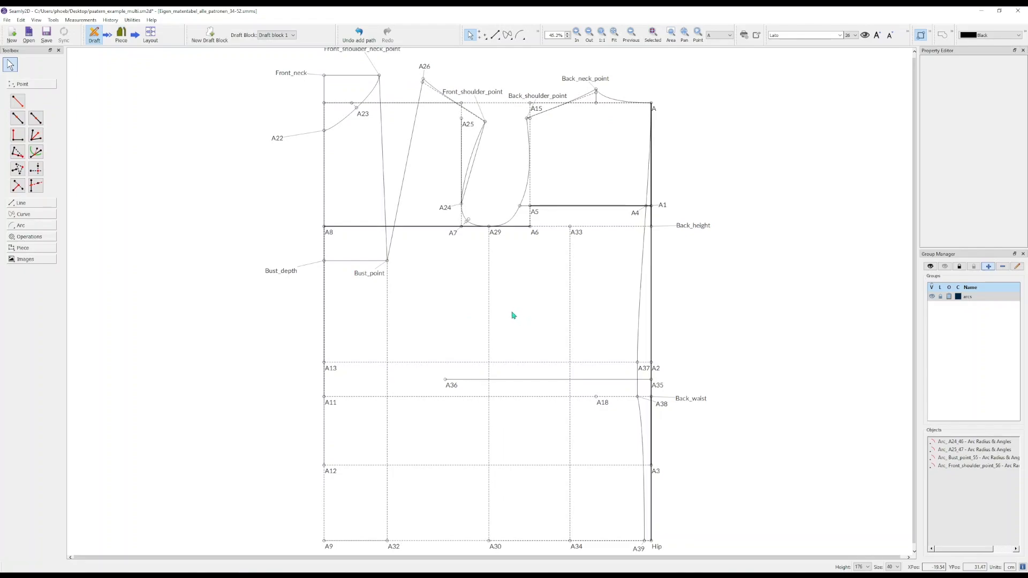
- Place two XY intersection points directly below Bust_point, one at A13's height and one at A11's height
click(35, 169)
click(374, 275)
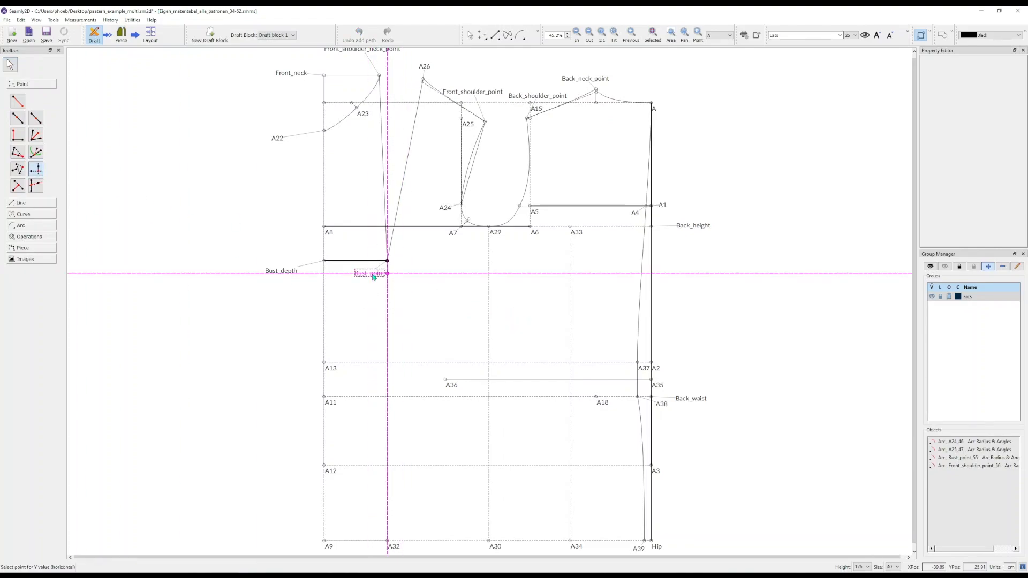
click(324, 363)
click(388, 363)
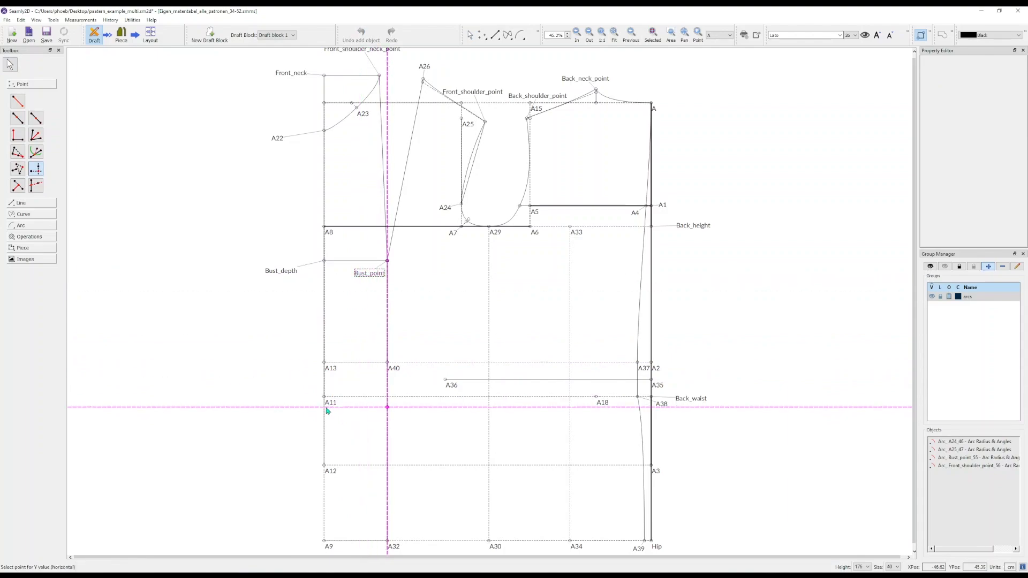
click(325, 398)
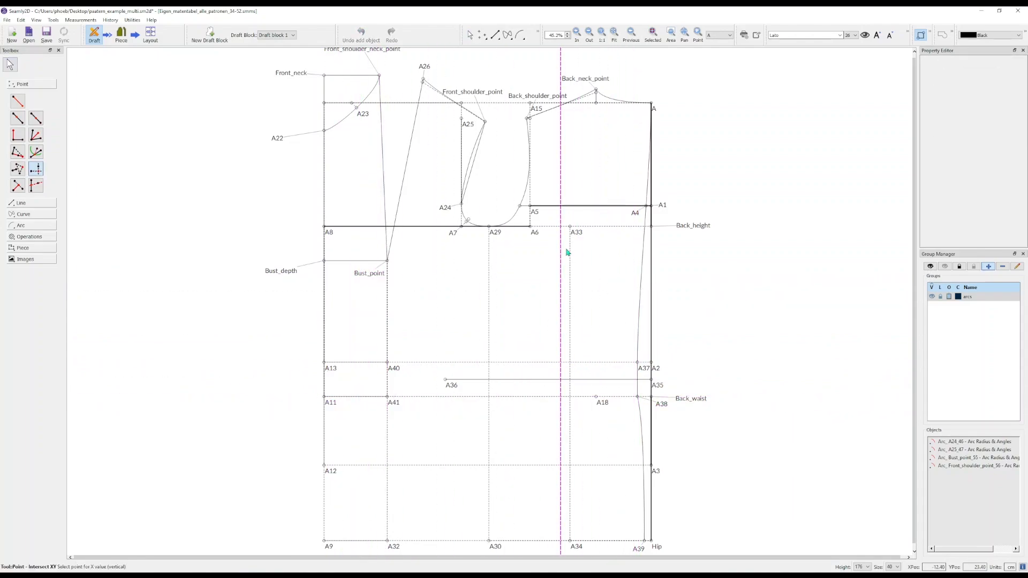
- Place XY intersection points below A33 and below A29 at A36's height, and set the last one's linetype to dashed
click(570, 227)
click(446, 379)
click(489, 227)
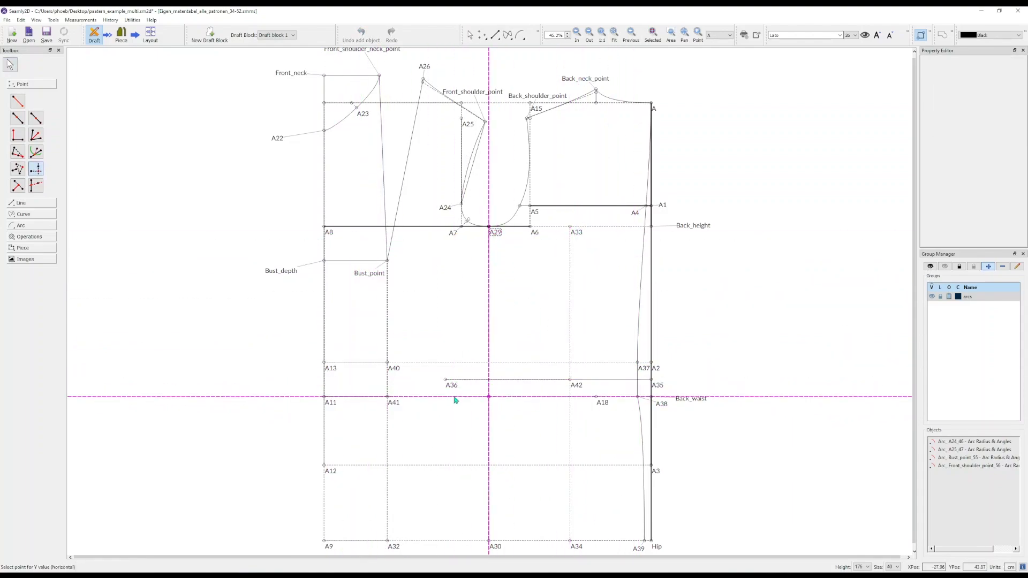
click(445, 380)
click(997, 165)
click(985, 190)
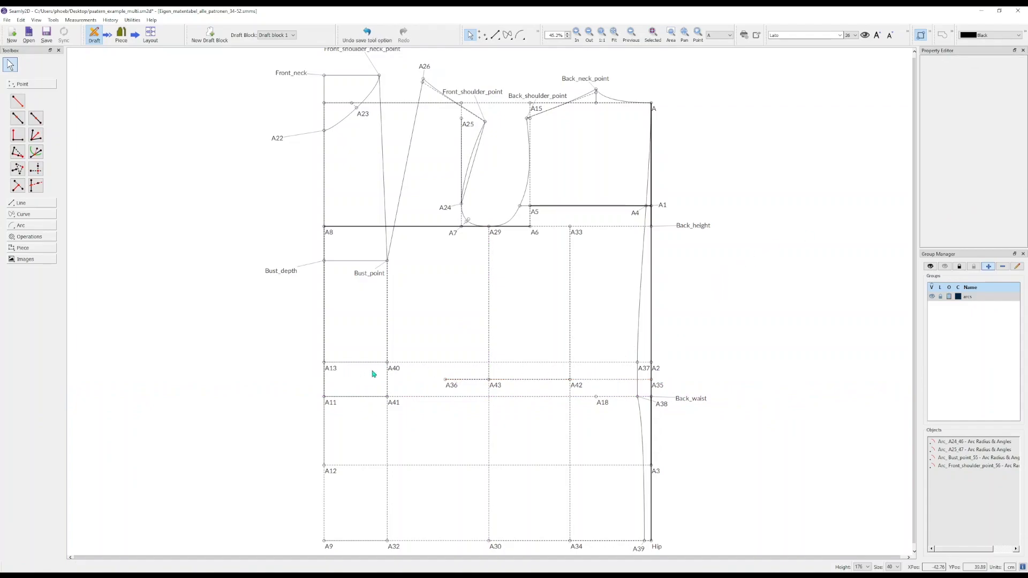
- Draw a straight line between A13 and A37
click(32, 202)
click(18, 113)
click(331, 371)
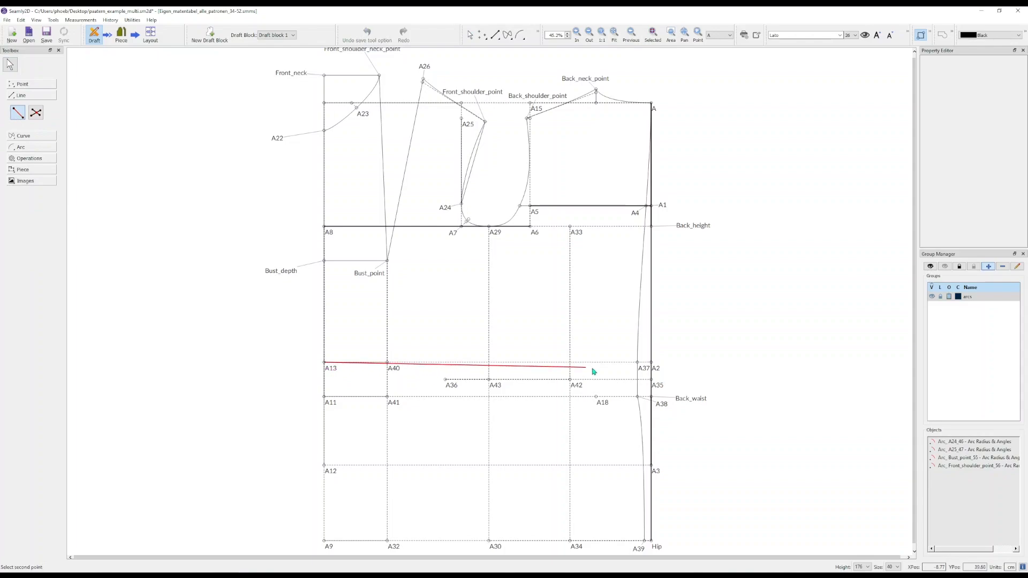
click(651, 363)
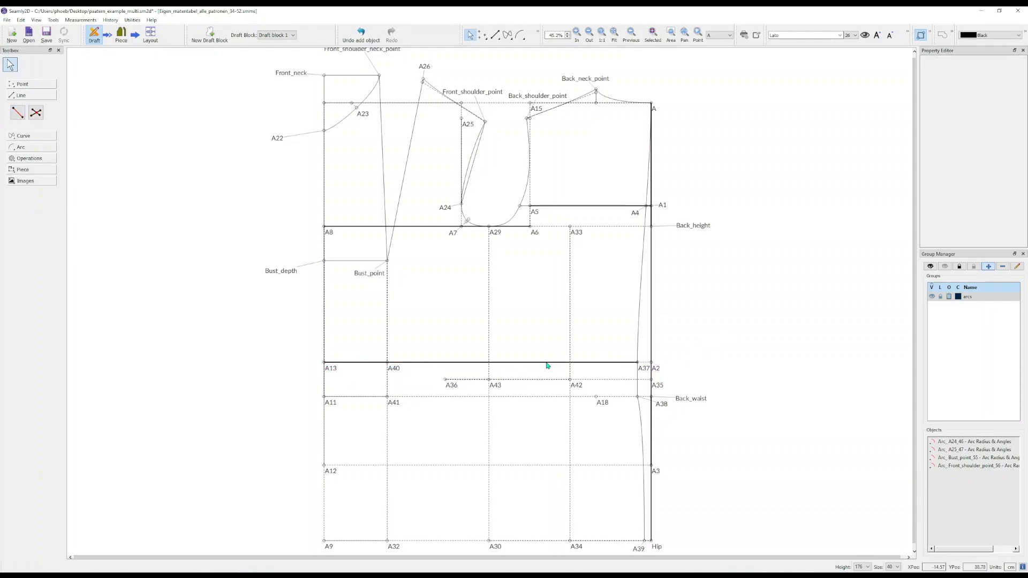
mouse_move(544, 365)
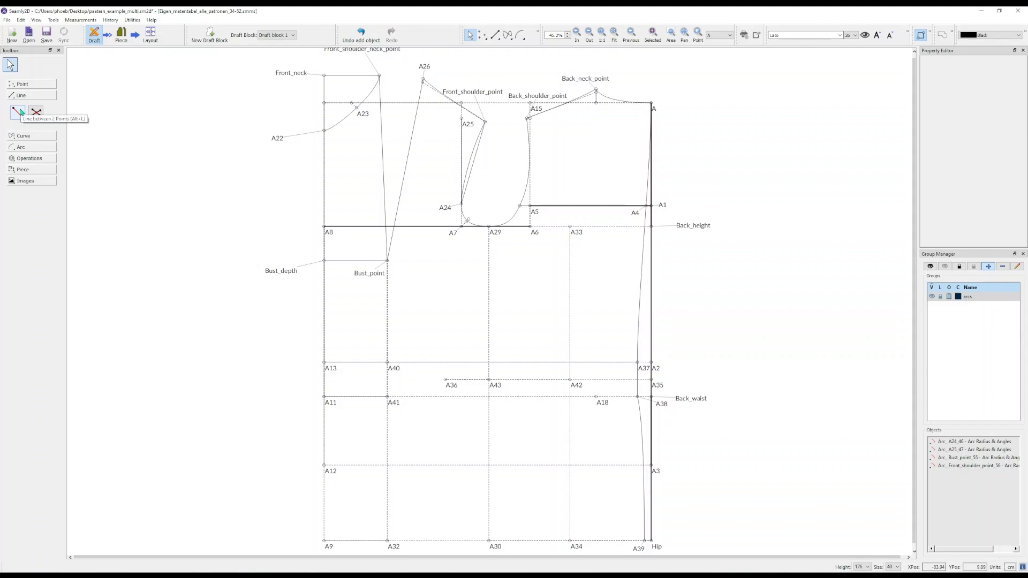
click(513, 363)
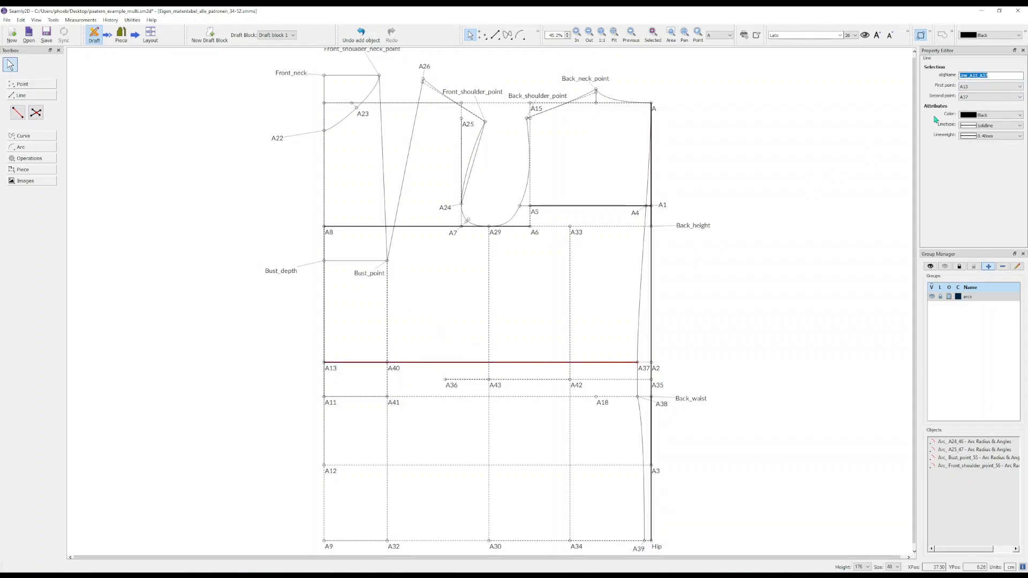
key(alt+l)
click(324, 363)
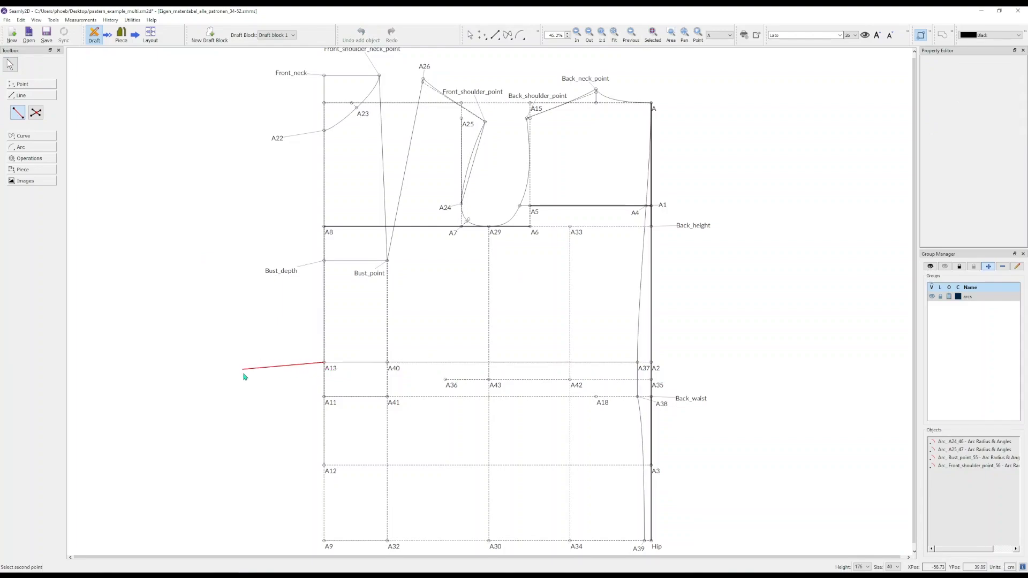
key(l)
key(a)
click(325, 363)
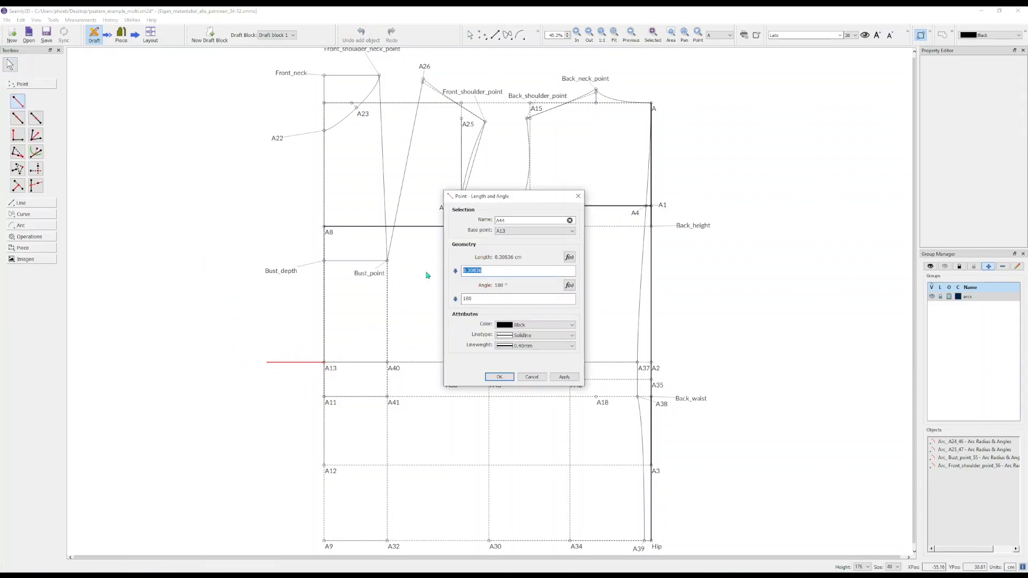
text(Line_A13_A37-(@TW)
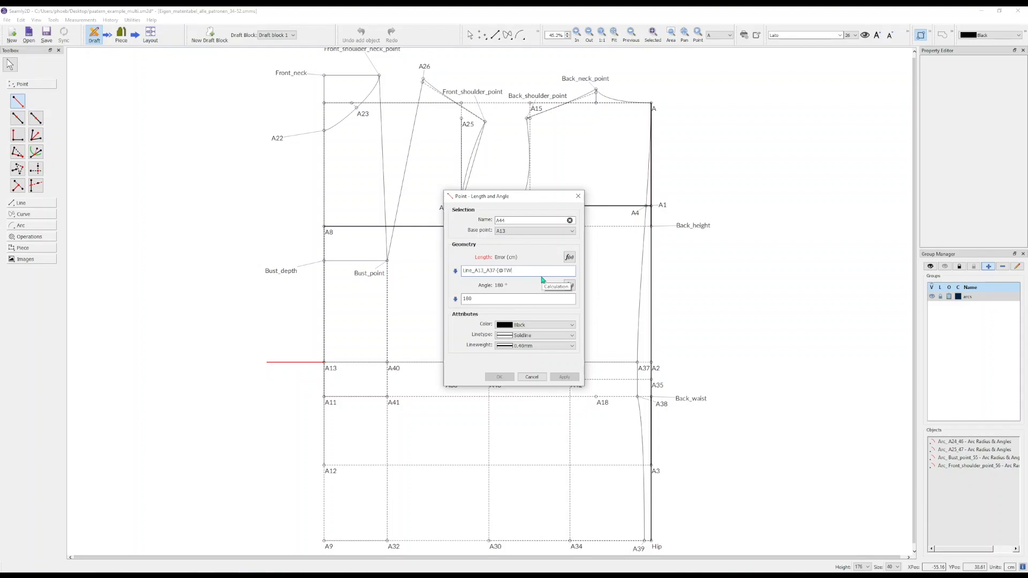
text(/2)-0.)
text(75)
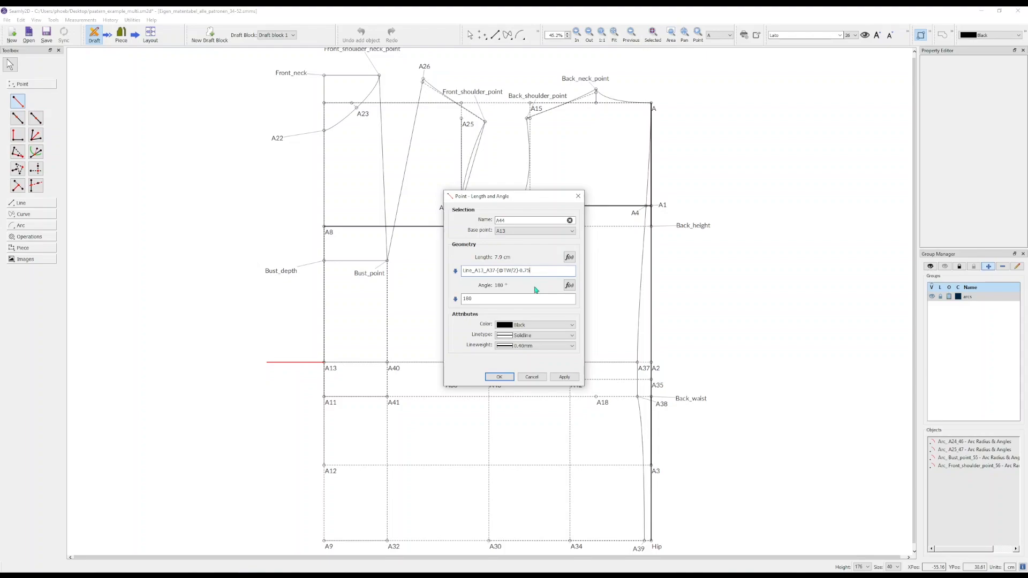
key(BackSpace)
click(495, 377)
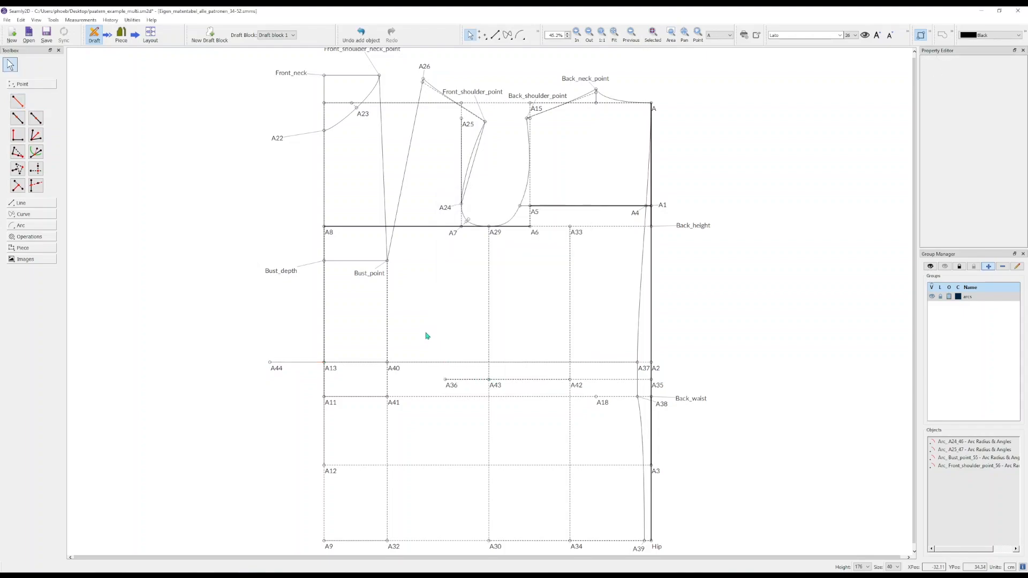
ctrl+scroll(391, 385, up, 1)
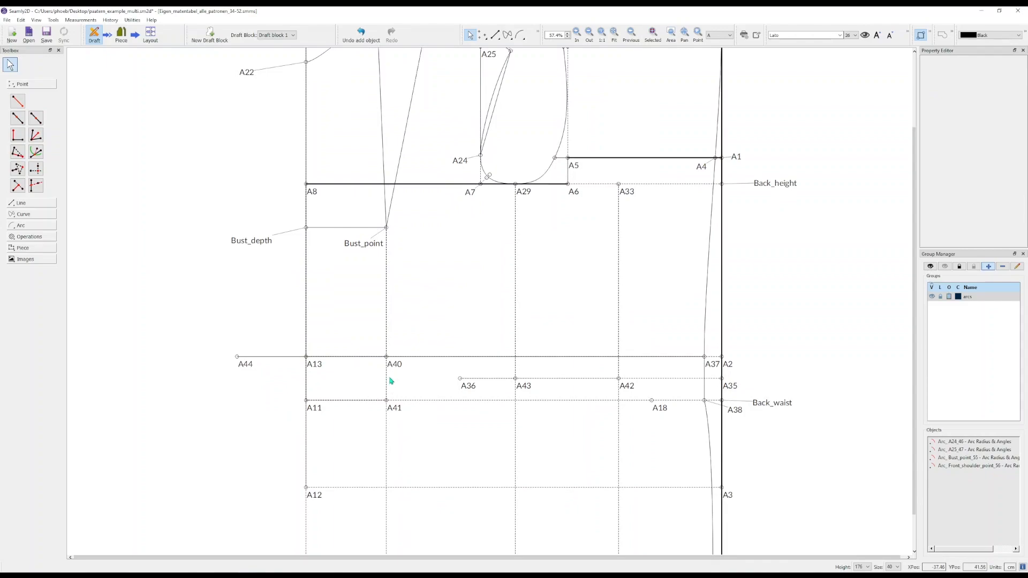
click(247, 366)
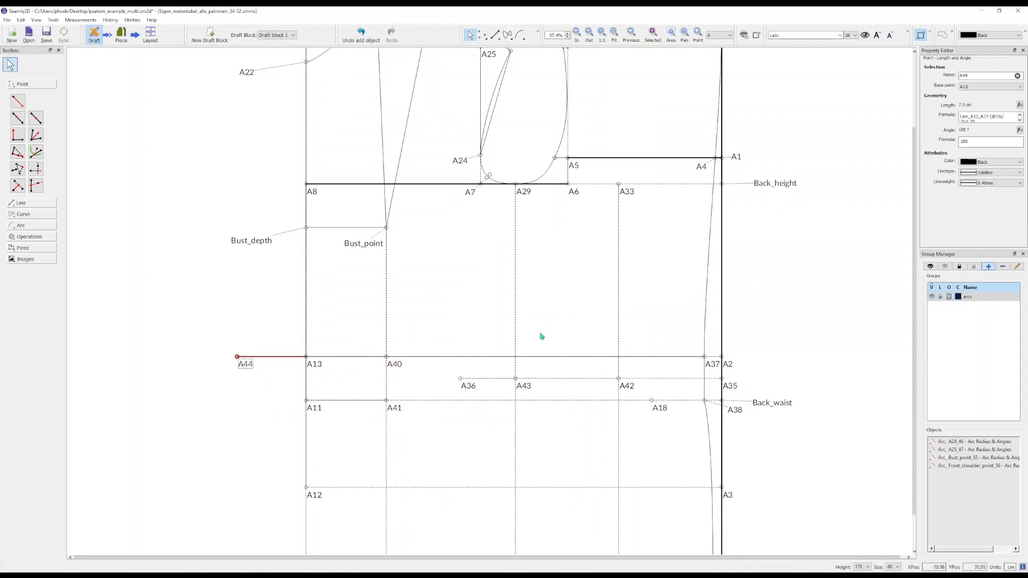
click(414, 287)
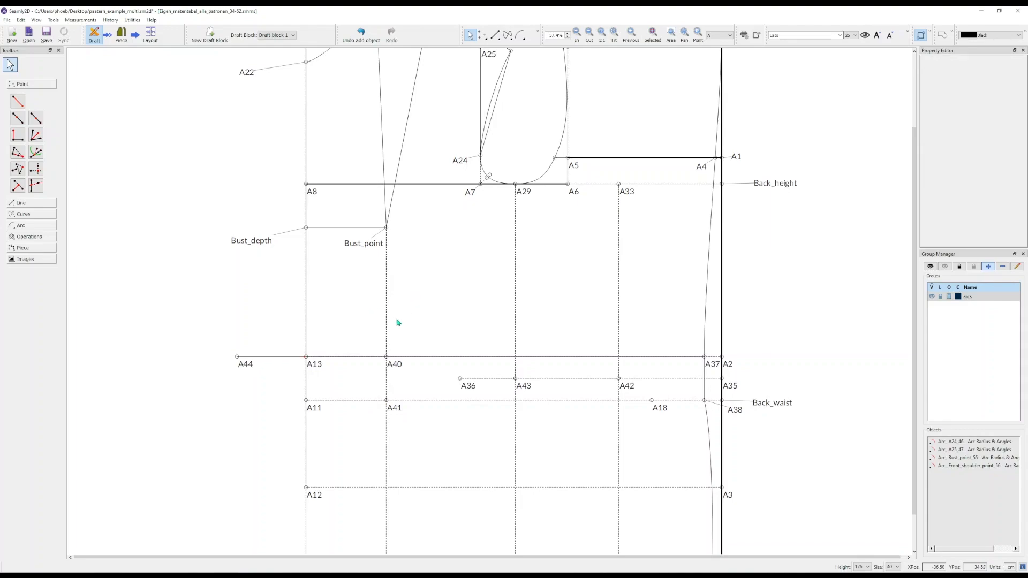
- Place points 1 cm from A40 toward A13 and 1 cm from A41 toward A11, and move their labels clear
click(17, 118)
click(386, 357)
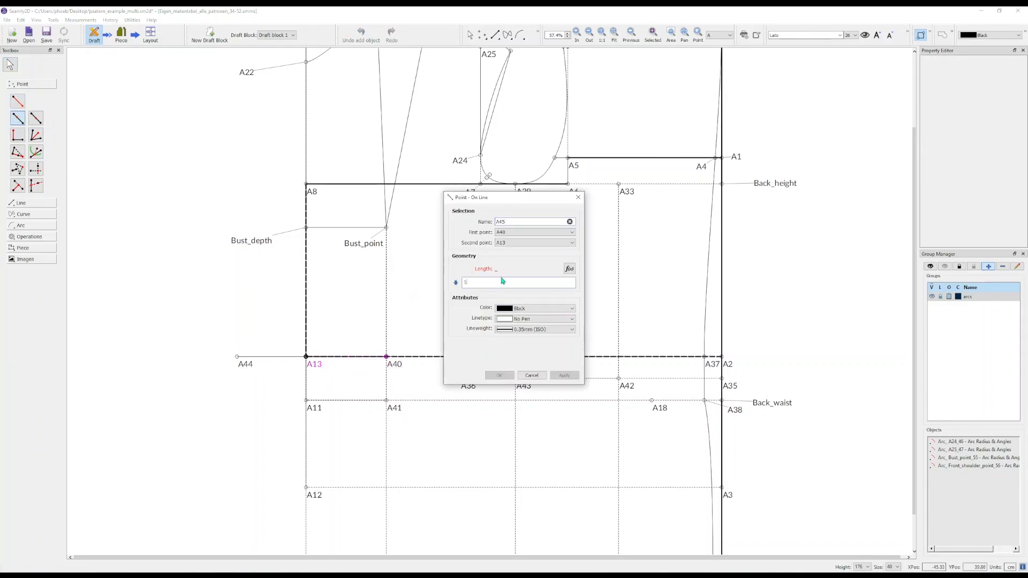
click(499, 375)
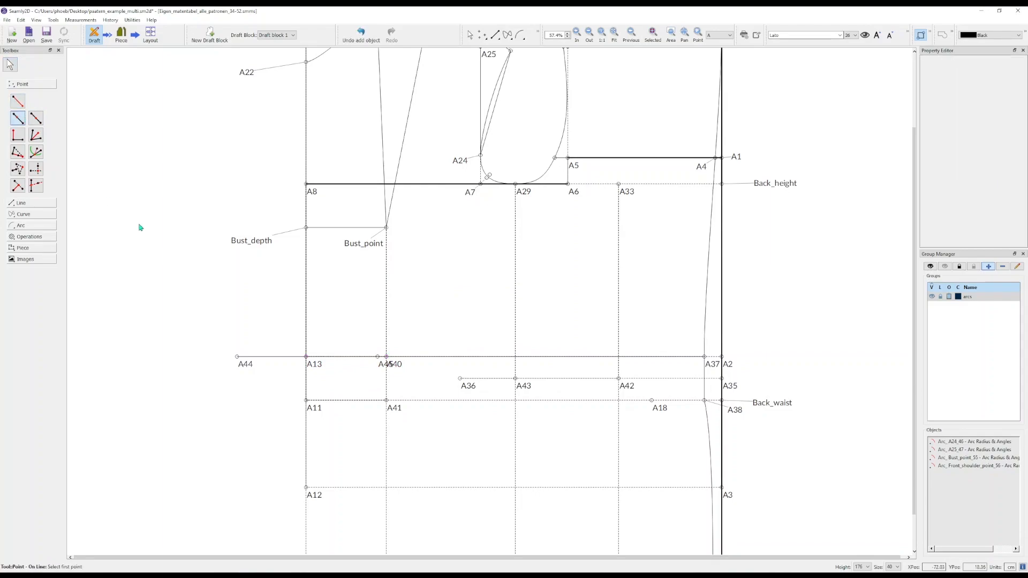
click(386, 400)
click(306, 400)
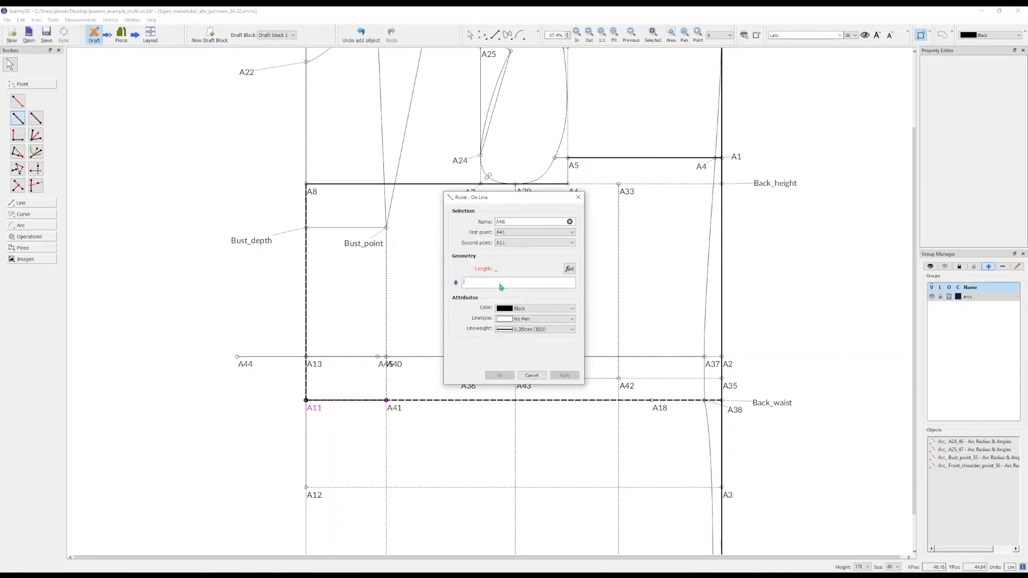
text(1)
click(499, 375)
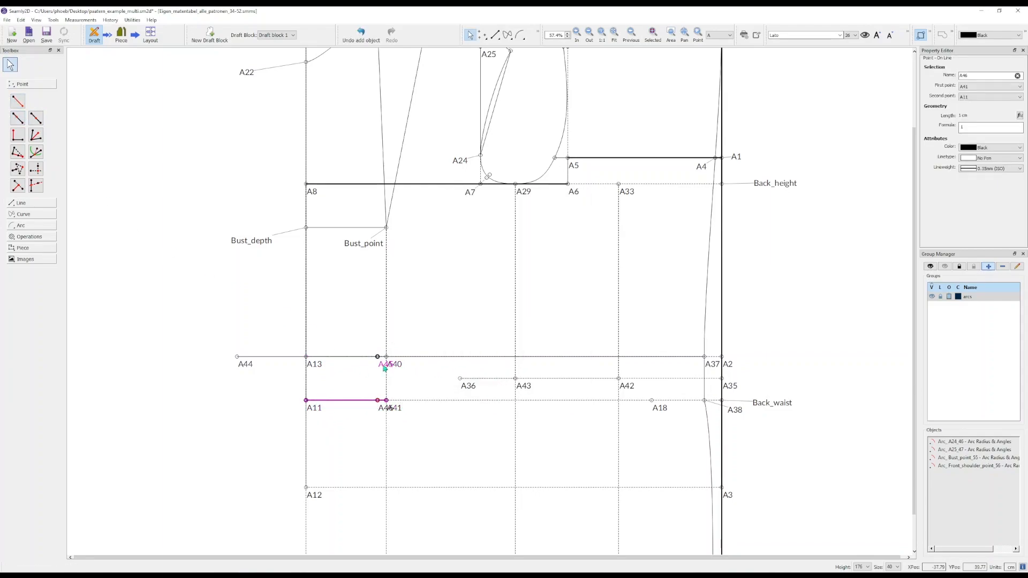
drag(384, 364, 366, 367)
drag(383, 413, 369, 421)
- Place a point on the line from A40 to A37, 0.75 cm from A40
click(17, 118)
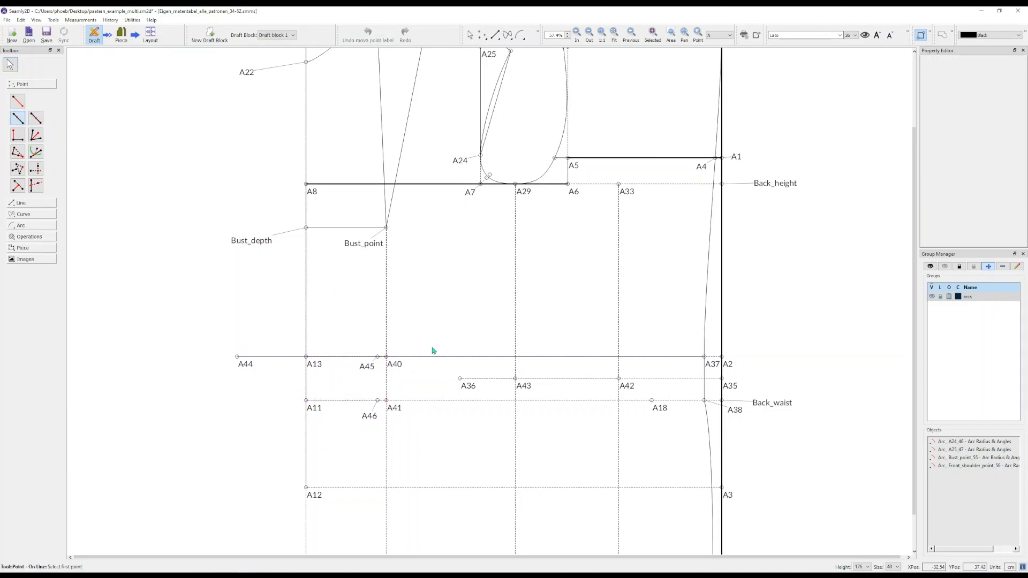
click(420, 365)
click(704, 357)
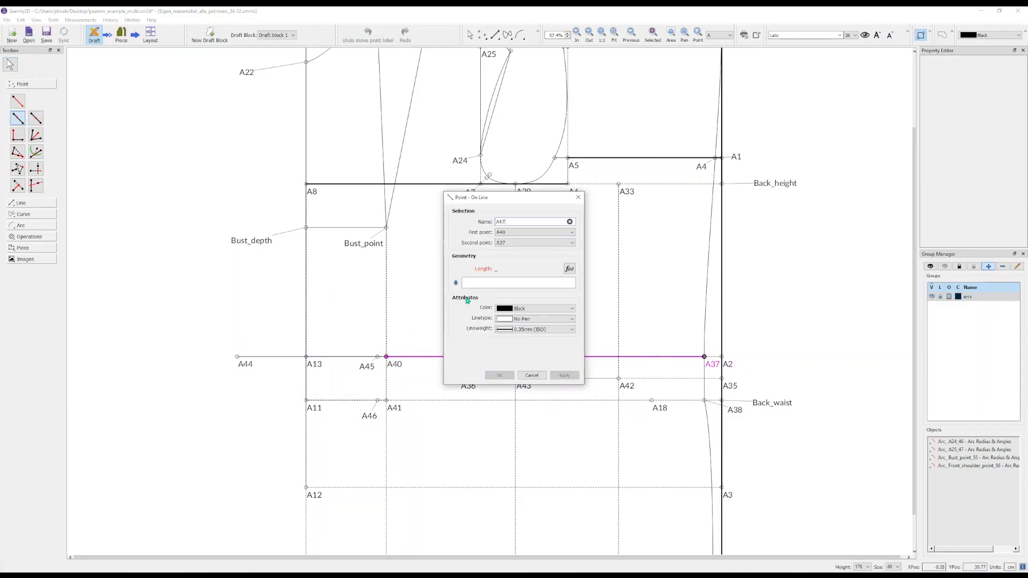
text(0.75)
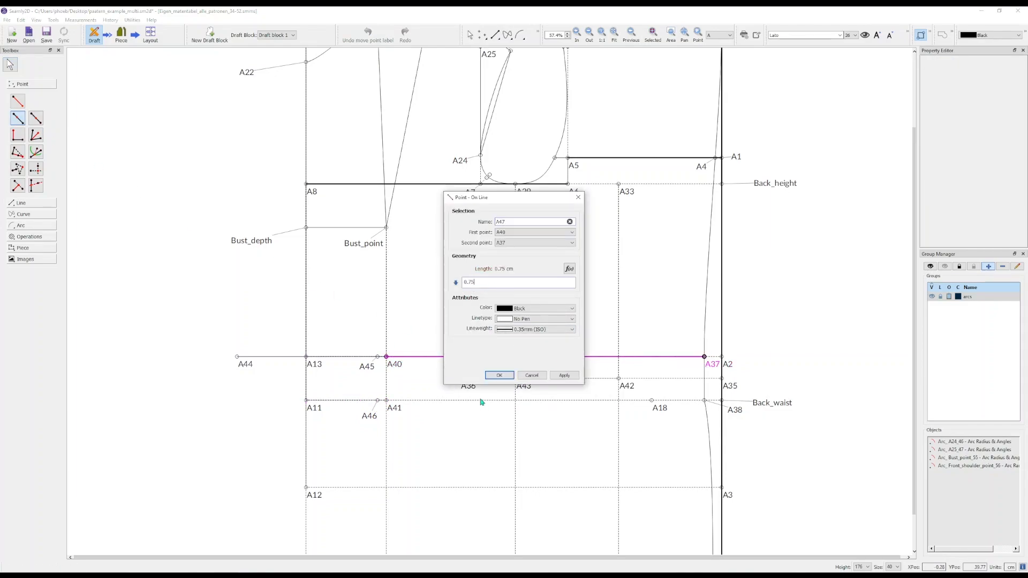
click(498, 375)
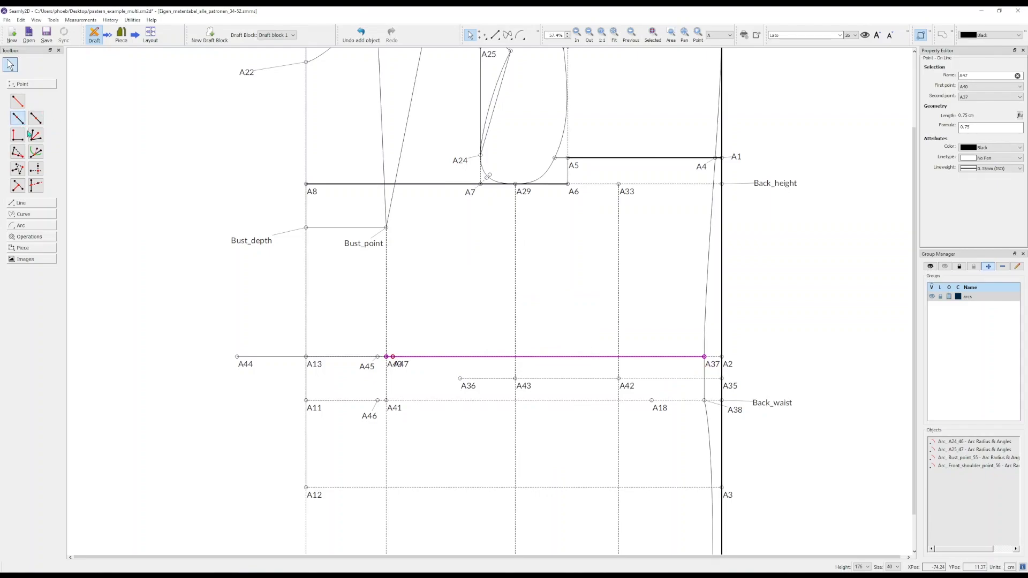
- Place a point on the line from A41 to A38, 0.75 cm from A41
click(18, 118)
click(395, 406)
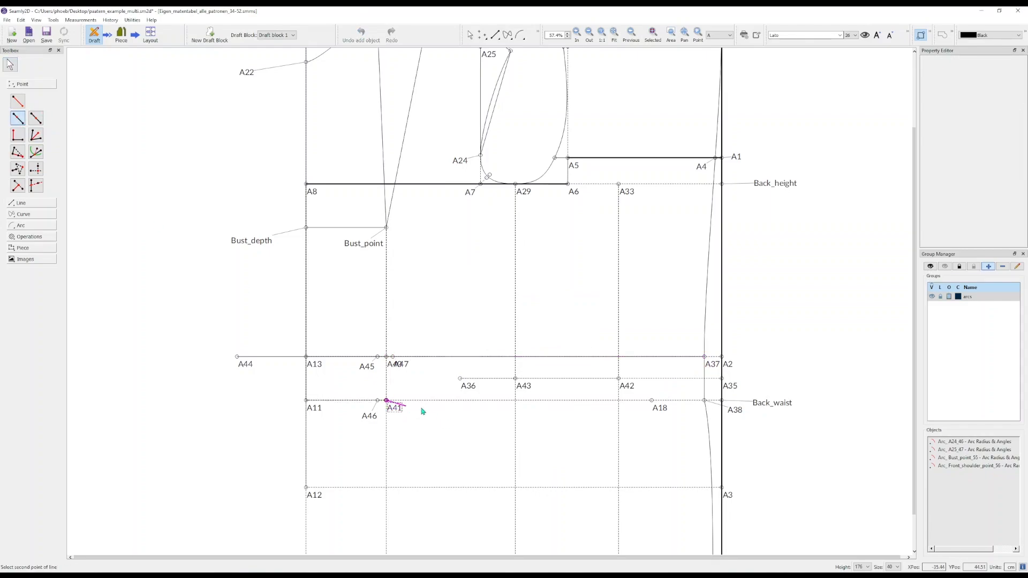
click(705, 400)
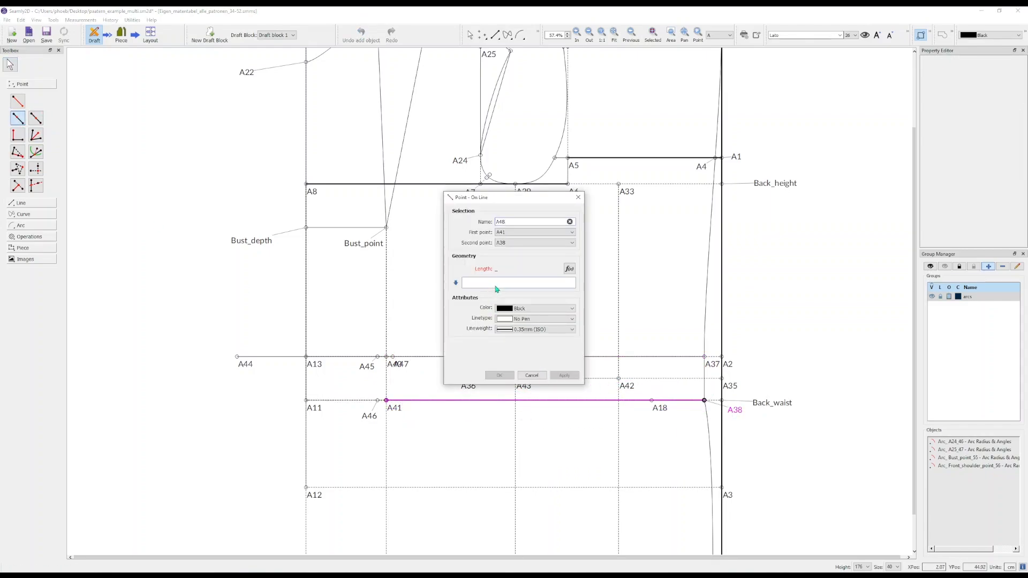
text(0.75)
click(499, 375)
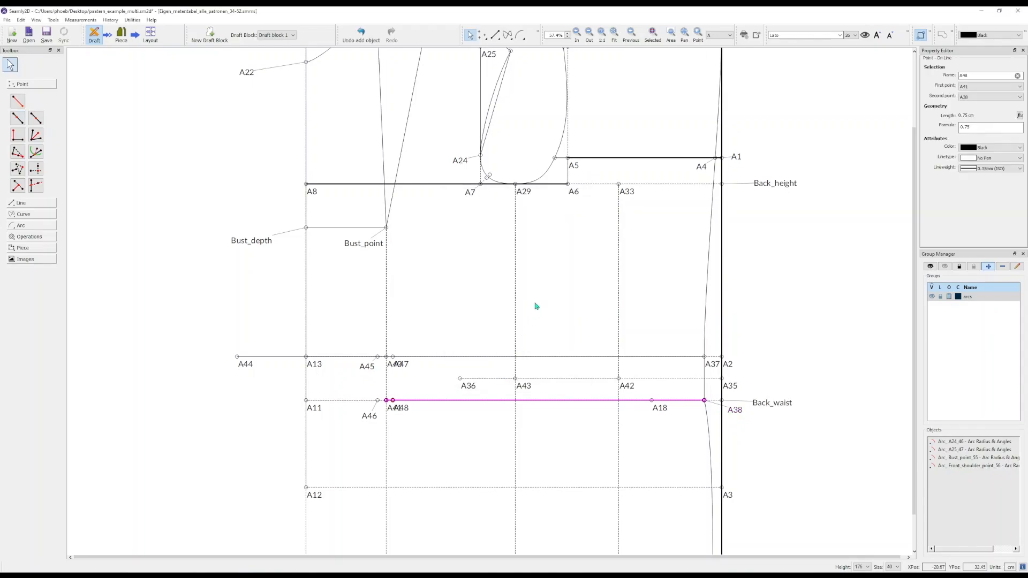
- Hide the name of point A18 and move the label of A48 clear of A41
right_click(667, 414)
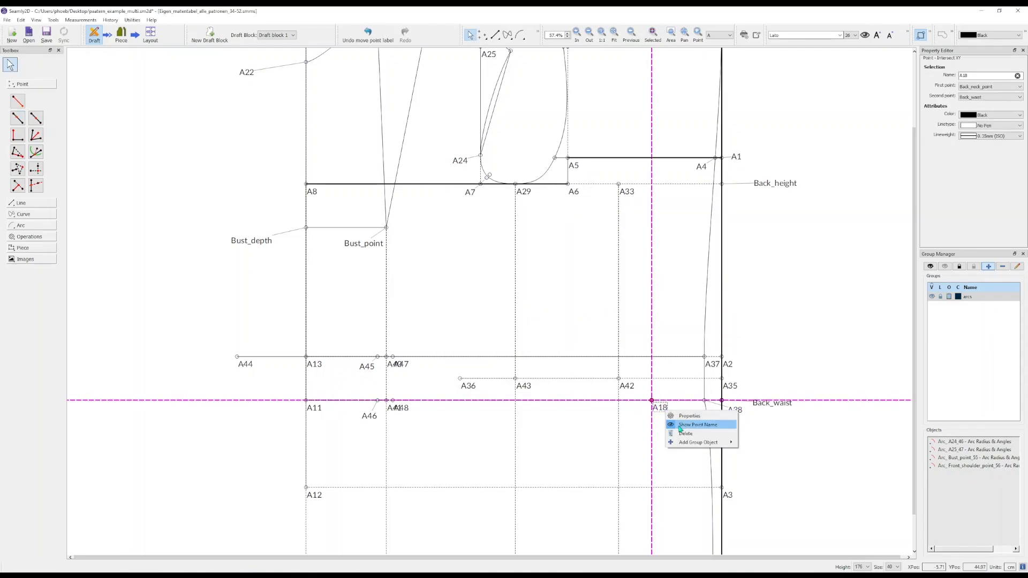
click(683, 418)
drag(406, 414, 424, 424)
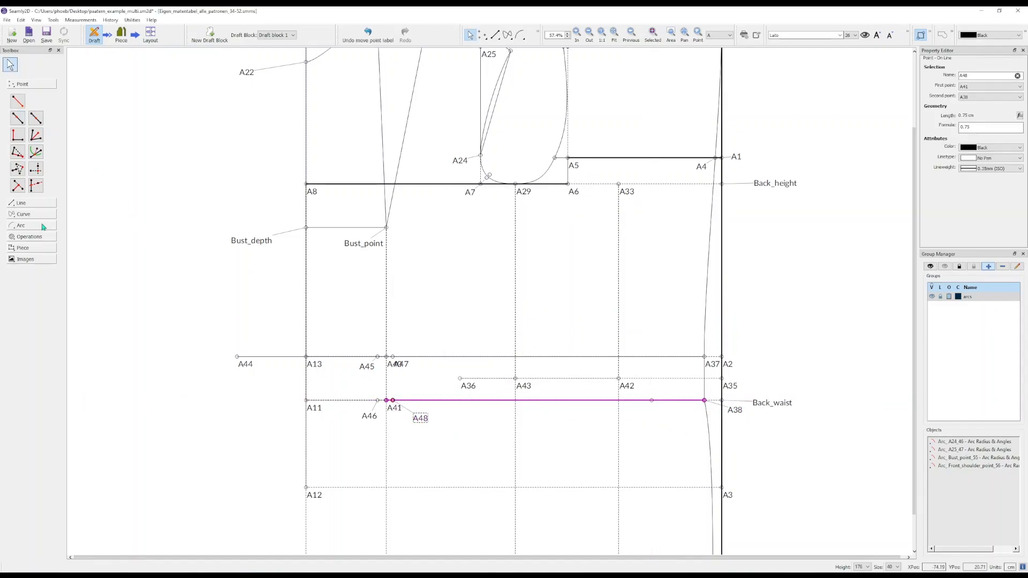
- Draw straight lines from A45 to A46 and from A47 to A48
click(26, 204)
click(19, 113)
click(378, 357)
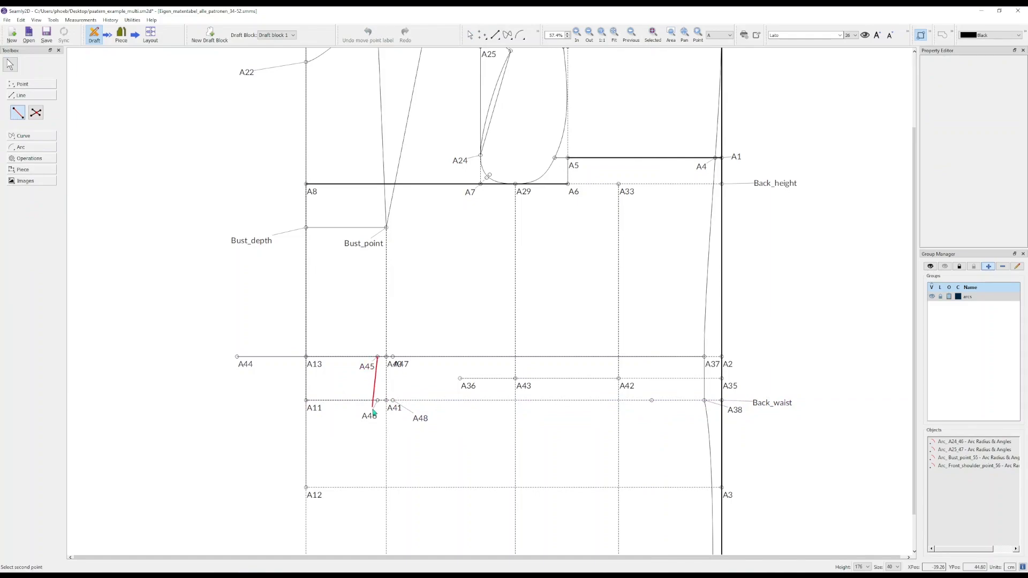
click(369, 415)
key(alt+l)
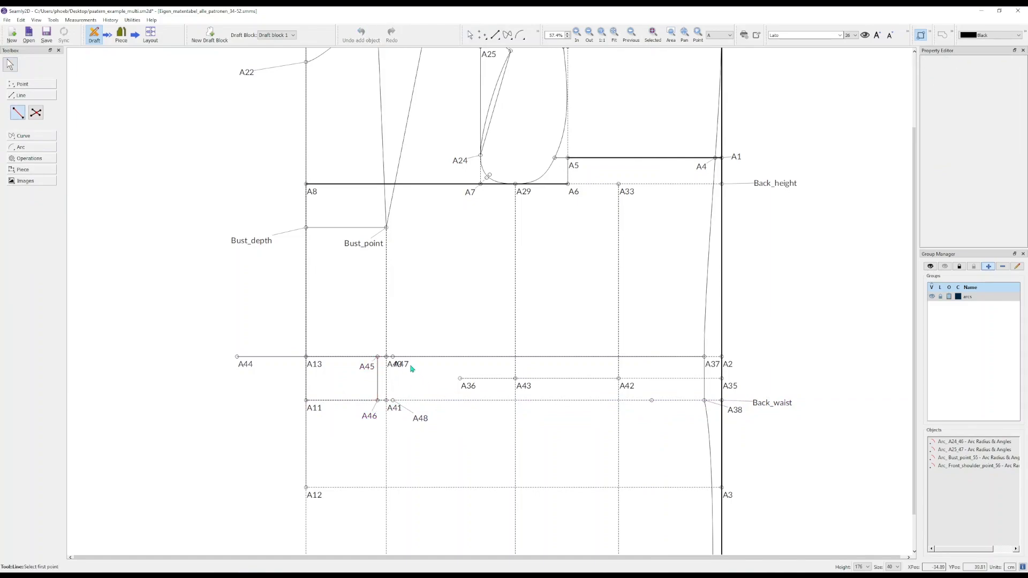
click(393, 356)
click(393, 400)
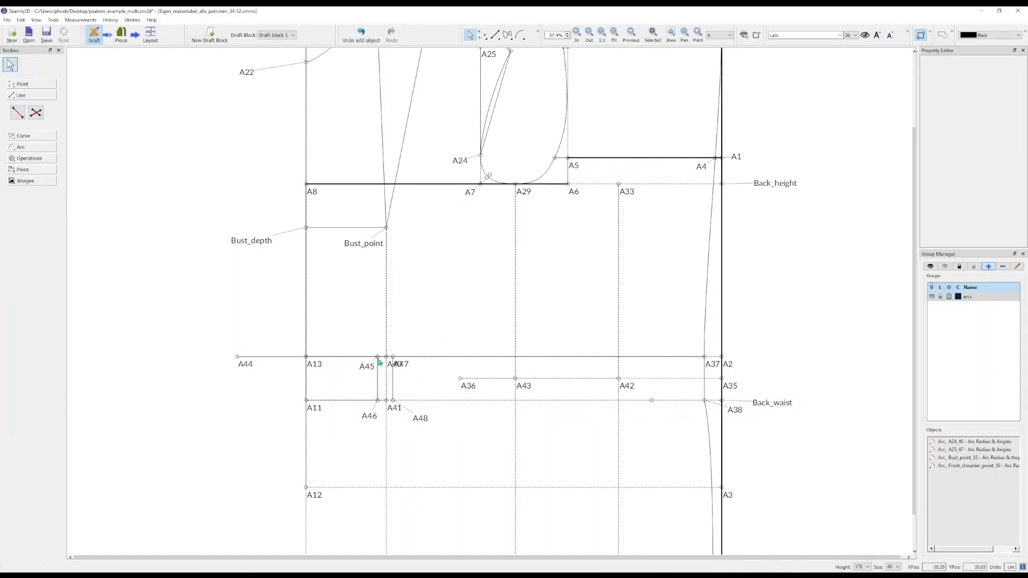
click(238, 358)
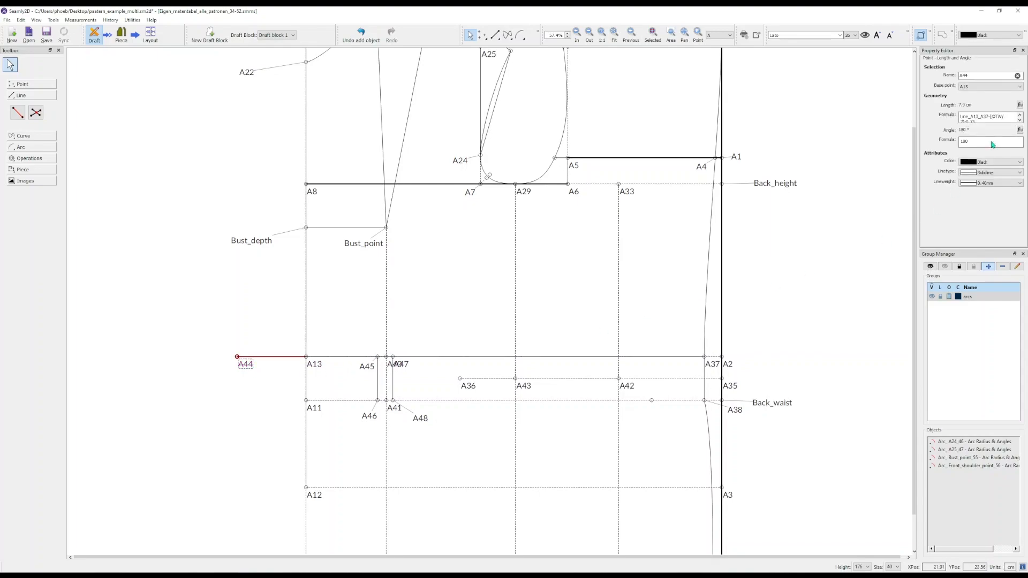
click(1020, 120)
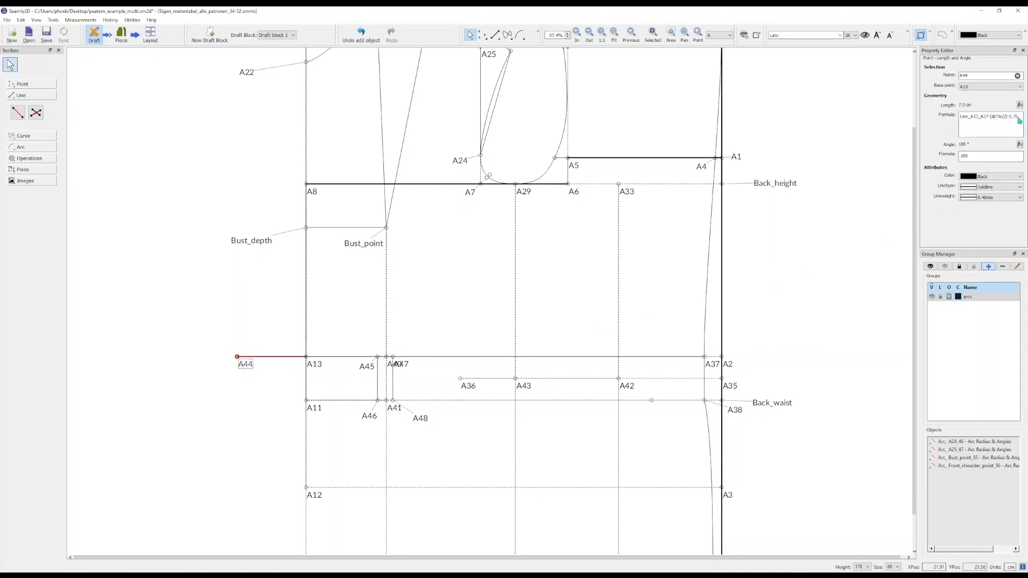
text(-1.75)
key(Return)
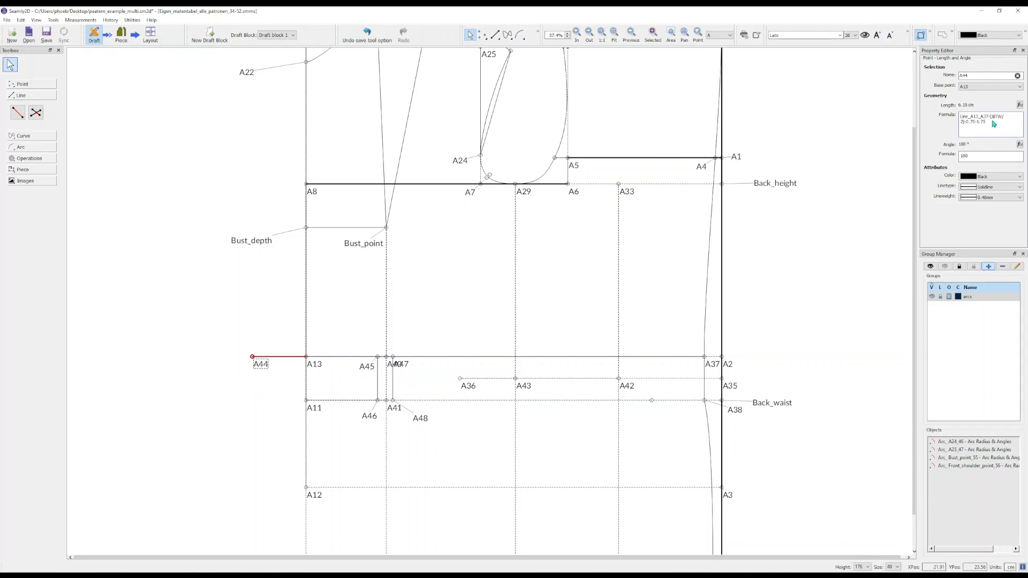
click(587, 294)
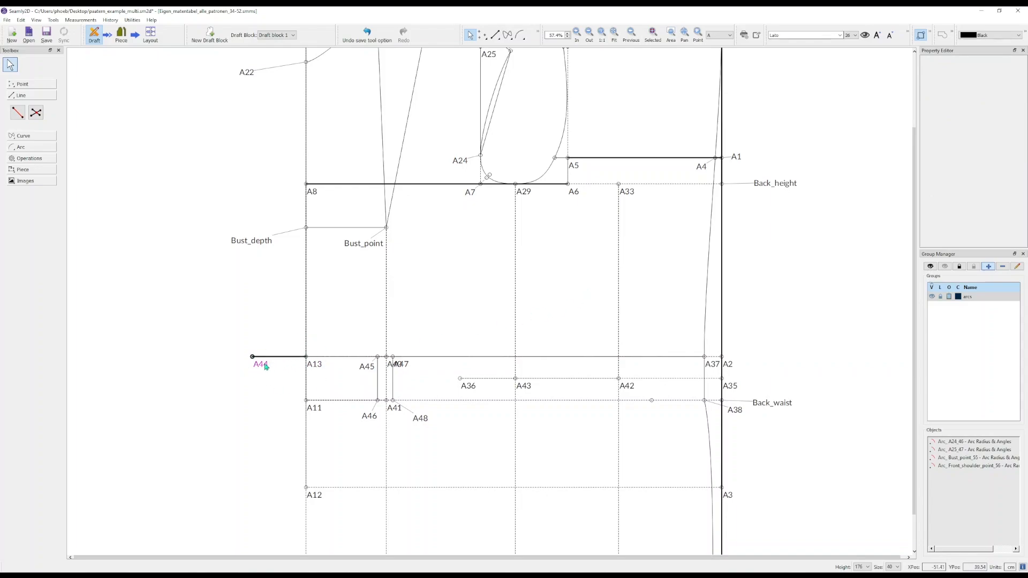
mouse_move(263, 368)
click(261, 369)
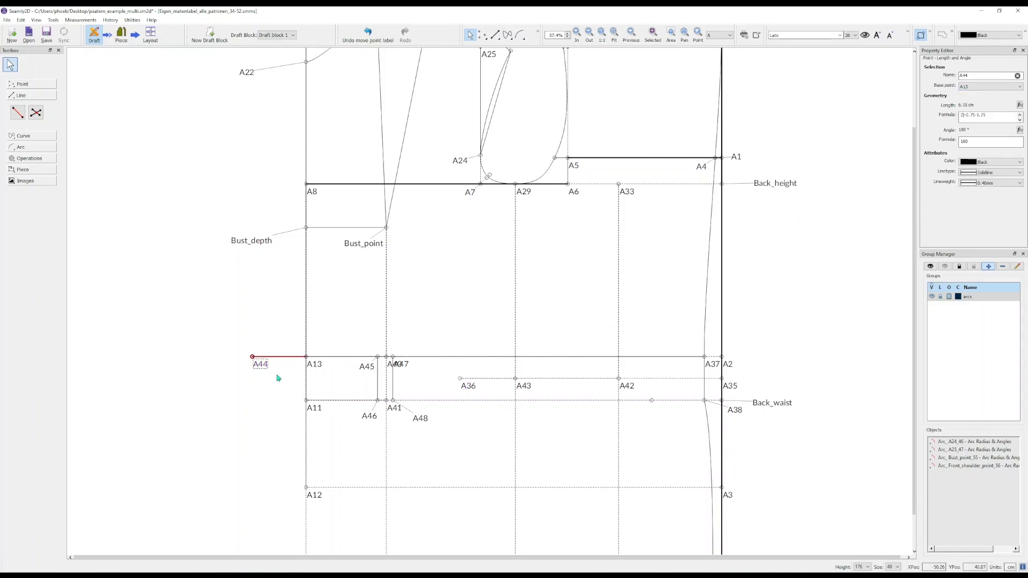
- Place a point on the line from A43 toward A36 with length Line_A13_A44/4
click(28, 86)
click(18, 118)
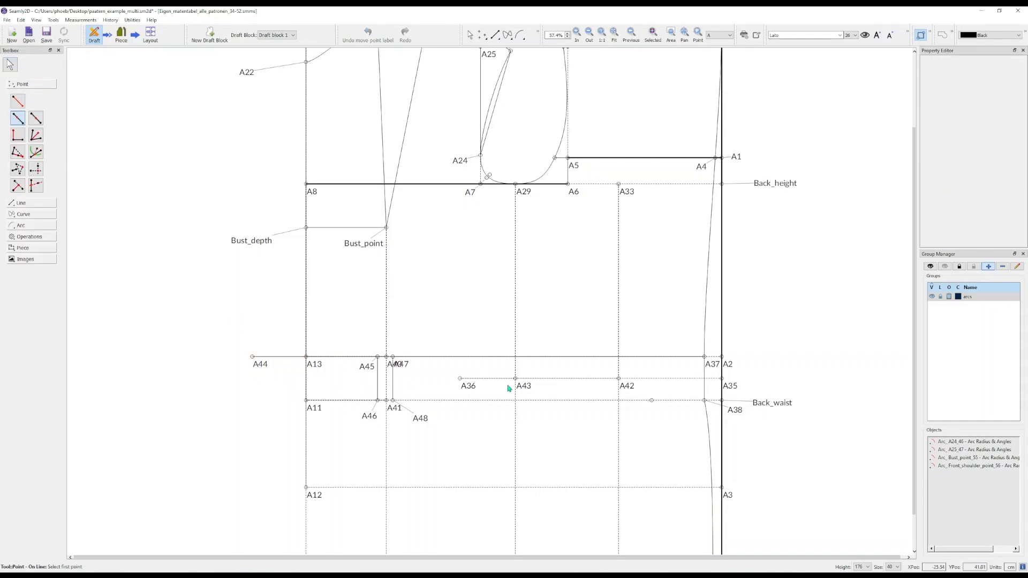
click(524, 390)
click(466, 382)
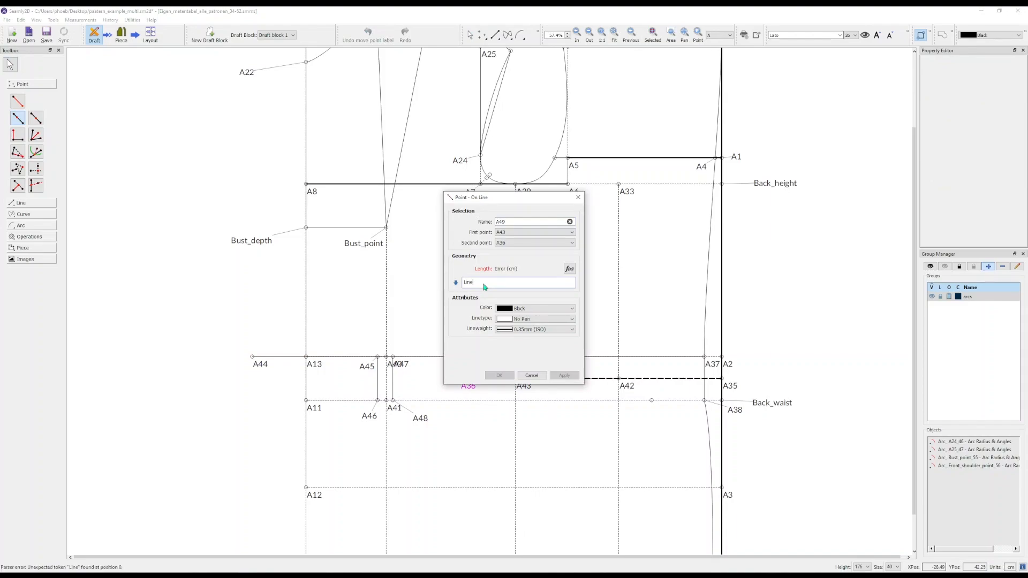
text(44_A13)
key(BackSpace)
key(BackSpace)
text(13_A)
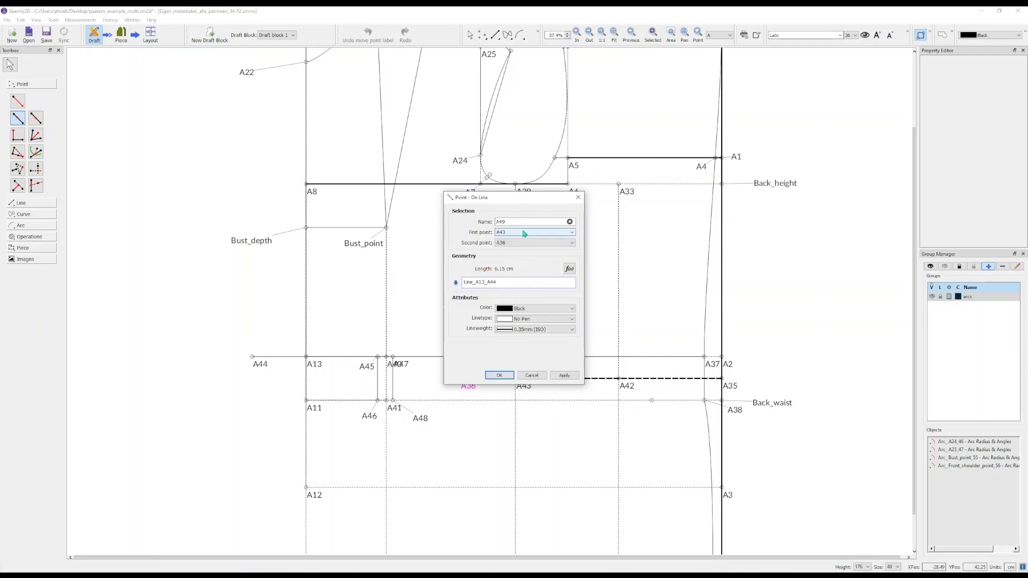
text(4)
drag(532, 198, 441, 155)
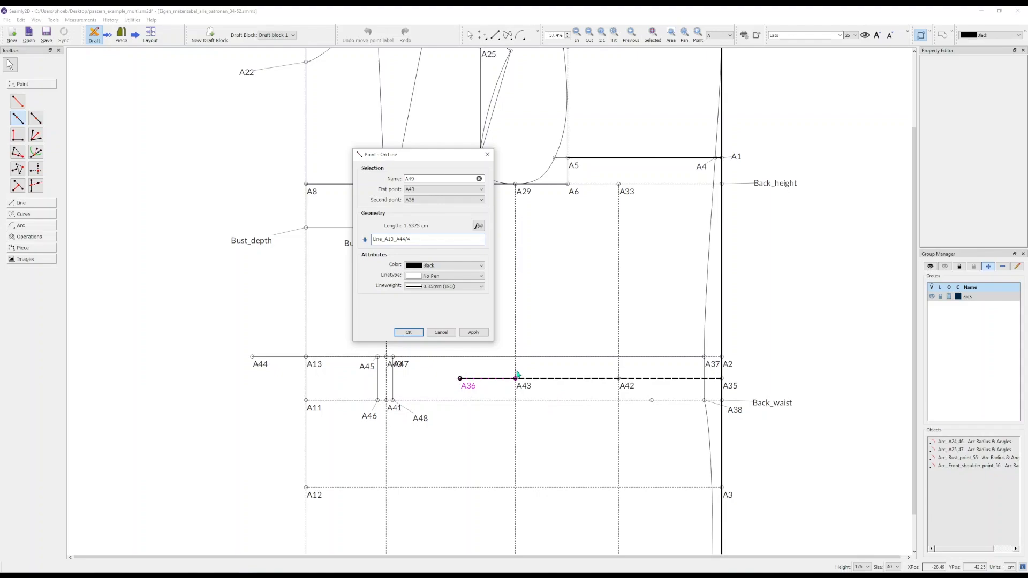
click(410, 332)
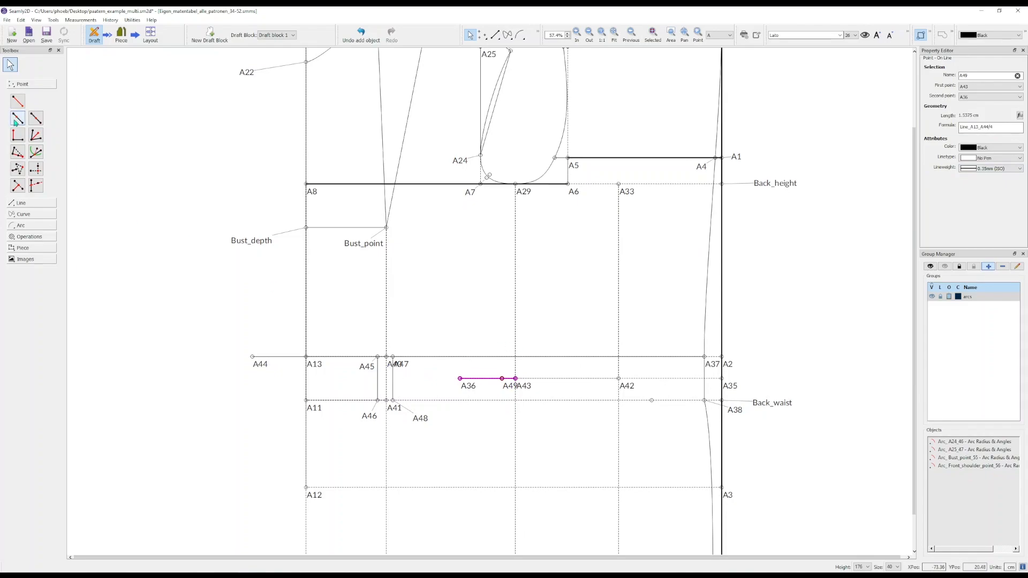
- Draw a straight line from A45 to A47, move A47's label clear, and inspect the line's properties
click(21, 203)
click(17, 113)
click(368, 368)
click(393, 357)
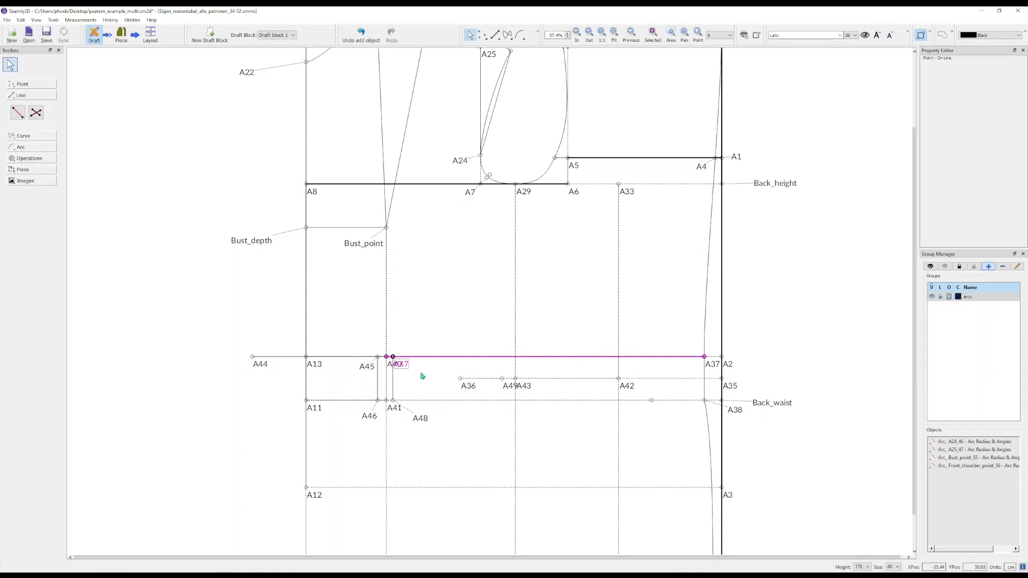
drag(402, 364, 417, 374)
click(382, 357)
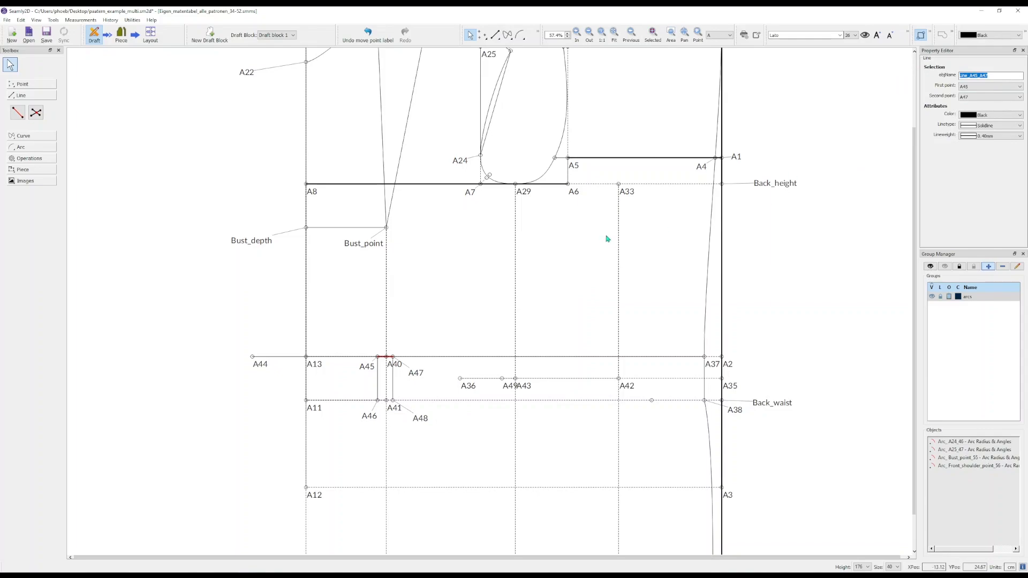
- Try to replace the trailing 1.75 in point A44's length formula with Line_A45_A47
click(261, 364)
click(1000, 118)
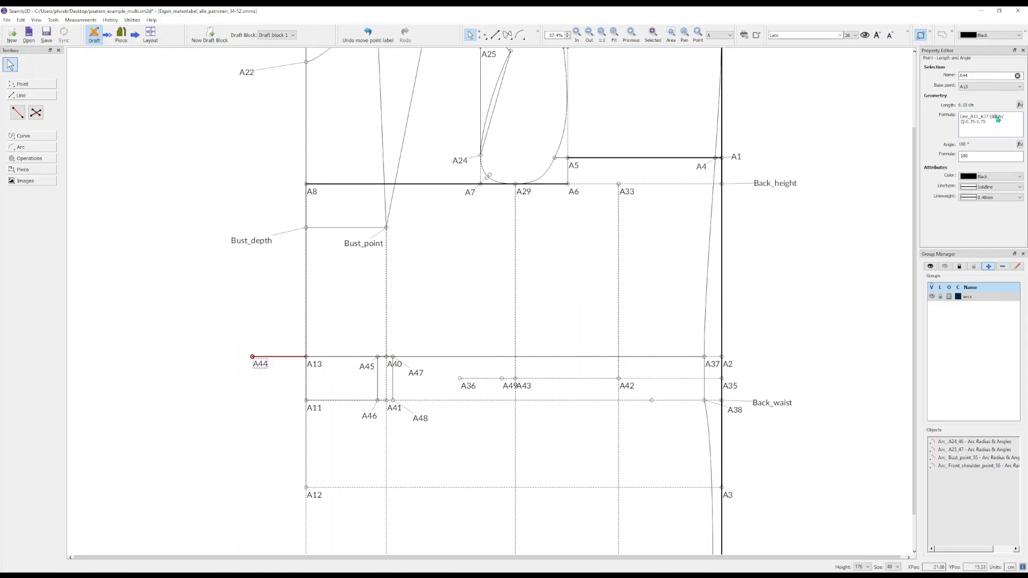
key(BackSpace)
key(BackSpace)
text(Line_A45_A47)
click(409, 349)
- Set the distance of point A47 from A40 to 0.5 cm
click(421, 374)
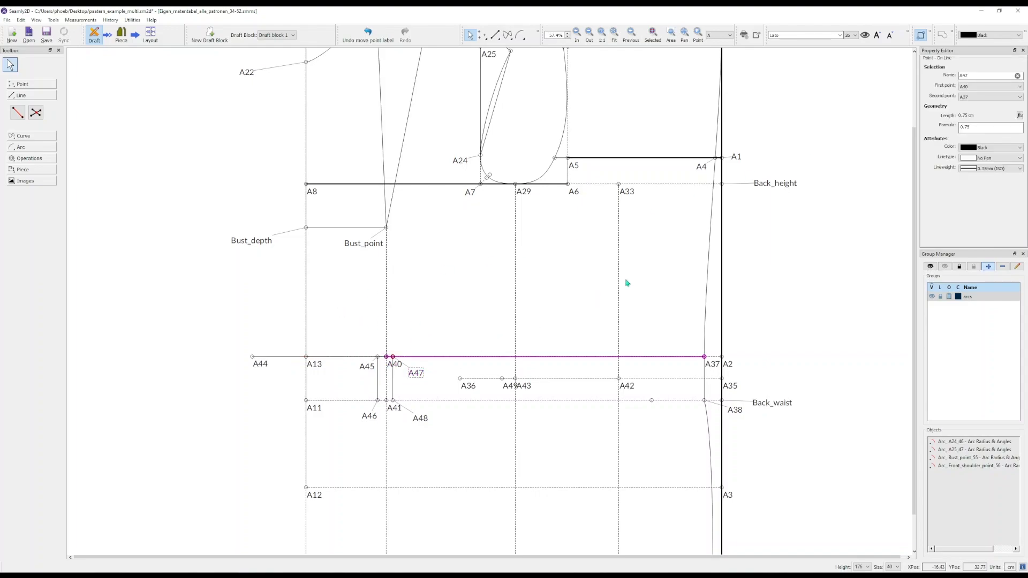
click(983, 129)
key(BackSpace)
text(5)
key(Return)
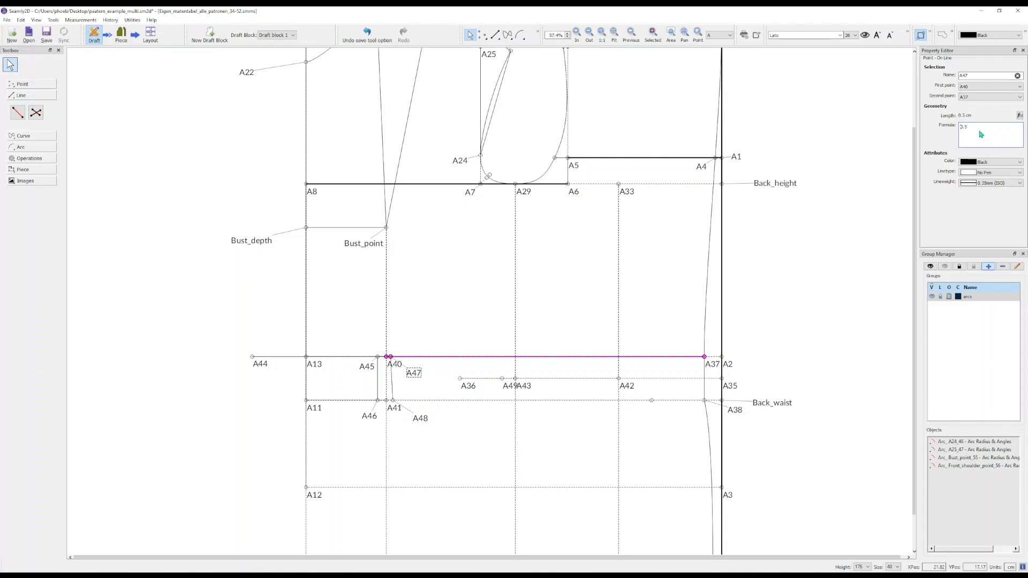
- Set the distance of point A48 from A41 to 0.5 cm
click(422, 428)
drag(420, 419, 420, 419)
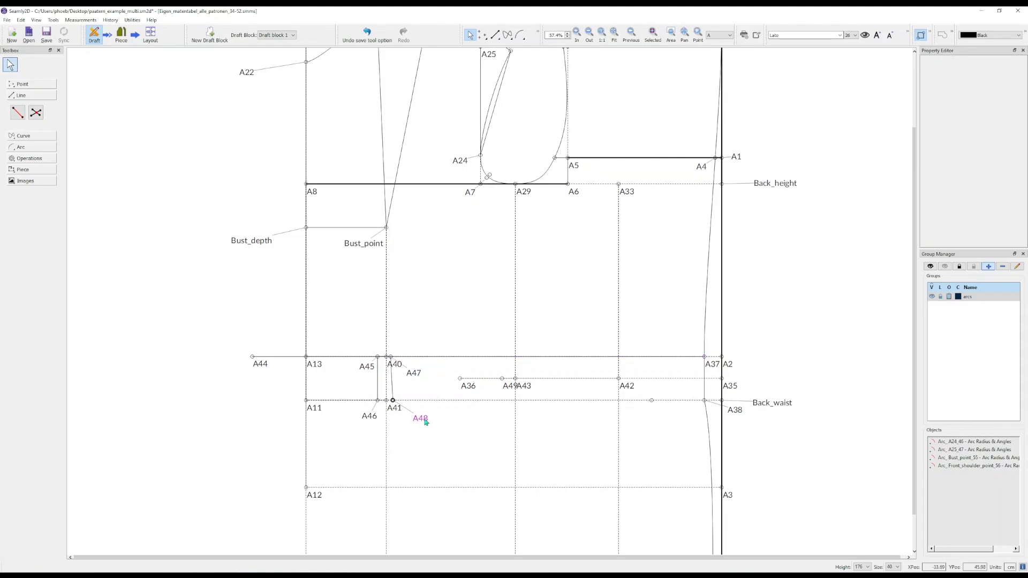
click(988, 129)
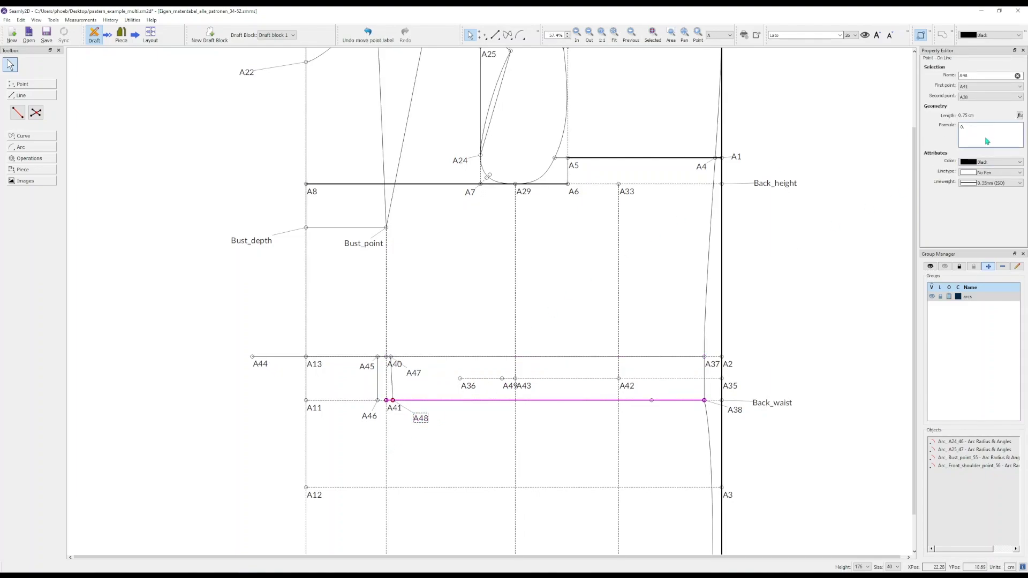
text(5)
key(Return)
- Set the distance of point A45 from A40 to 3 cm
click(367, 366)
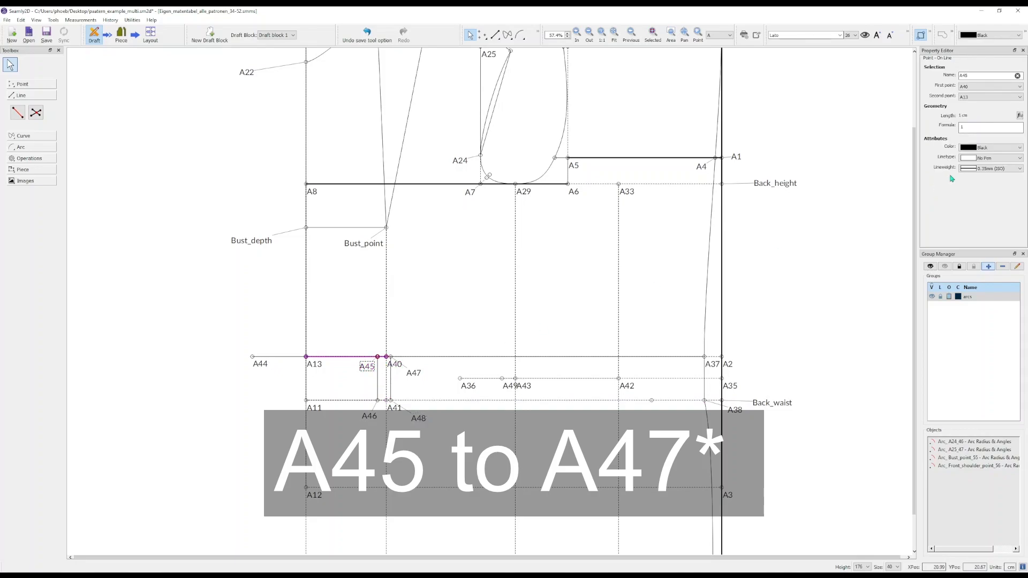
click(975, 129)
key(BackSpace)
text(3)
key(Return)
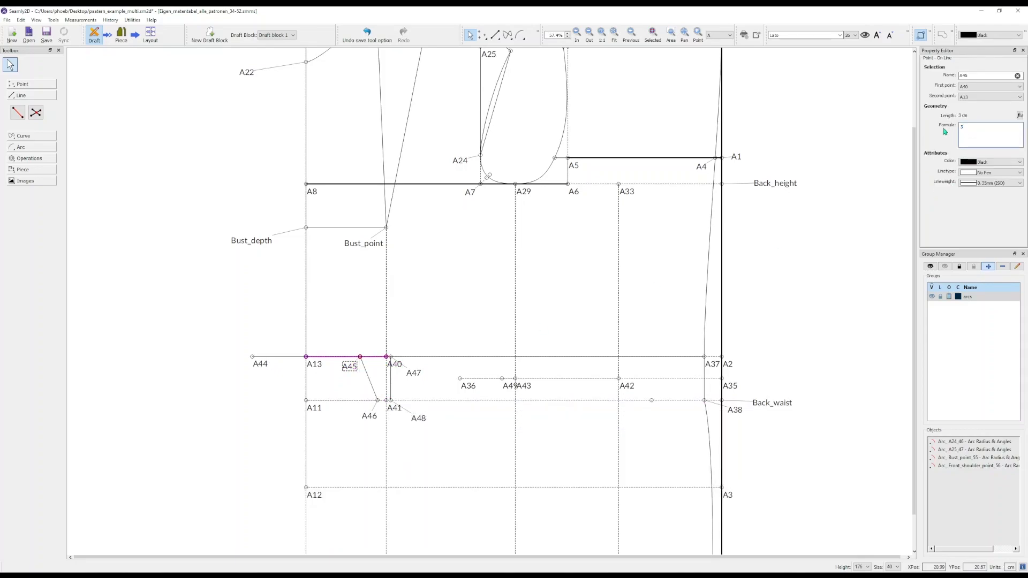
- Try again to use Line_A45_A47 instead of the final 1.75 in point A44's length formula
click(261, 364)
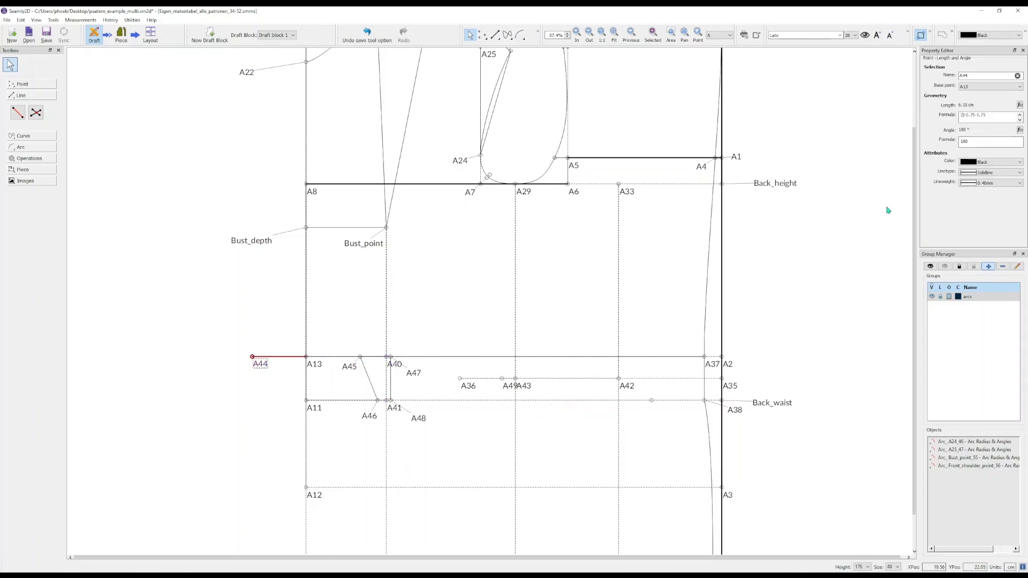
click(988, 120)
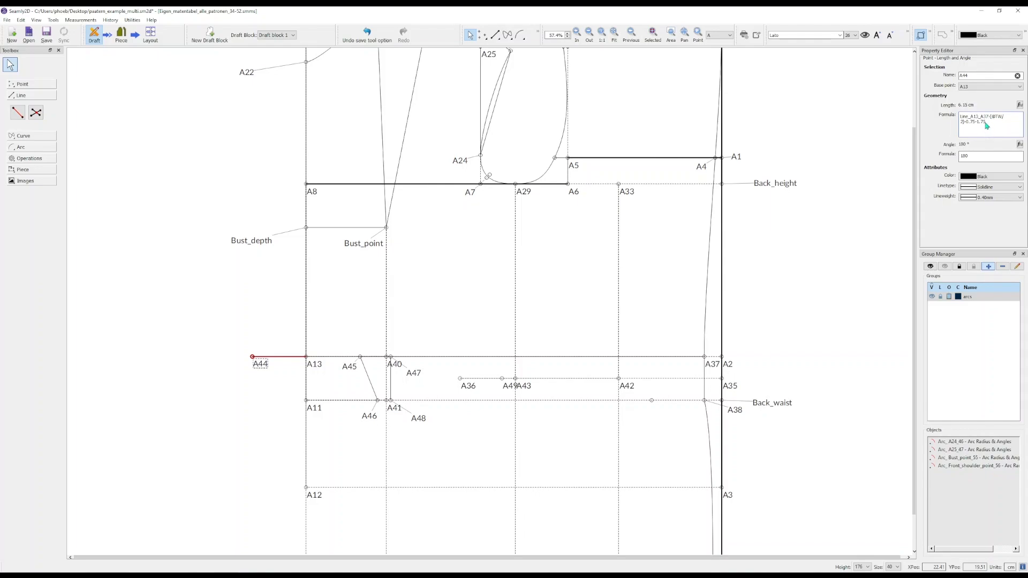
key(BackSpace)
key(BackSpace)
key(BackSpace)
key(BackSpace)
text(Line_A45_A47)
click(484, 302)
- Undo everything added after the line from A13 to A37, removing points A44 to A49 and their connecting lines
key(ctrl+z)
key(ctrl+z)
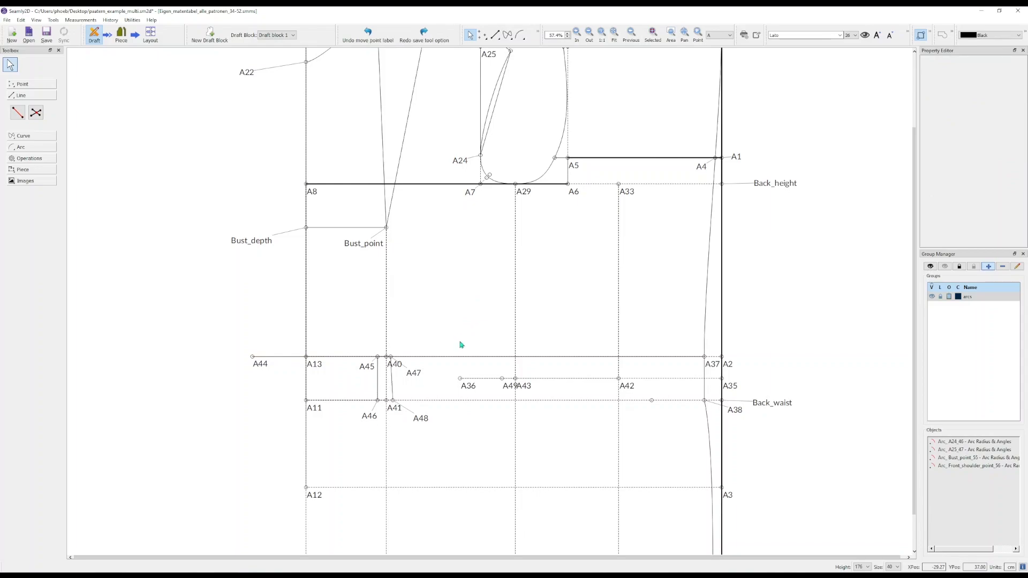
key(ctrl+z)
key(ctrl+z)
key(ctrl+z)
key(ctrl+z)
key(ctrl+z)
key(ctrl+z)
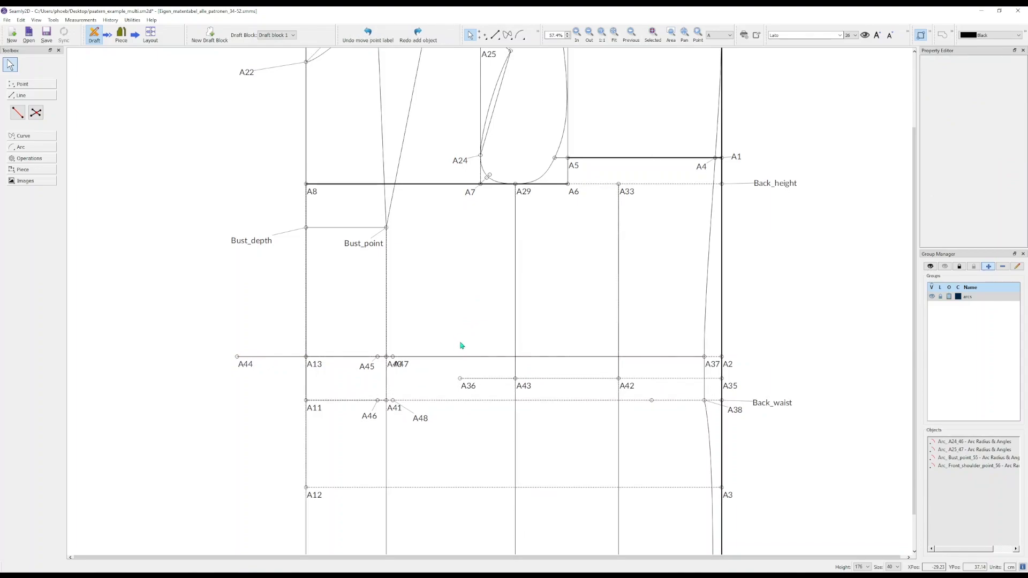
key(ctrl+z)
key(ctrl+z)
key(ctrl+z)
key(ctrl+z)
key(ctrl+z)
key(ctrl+z)
key(ctrl+z)
key(ctrl+z)
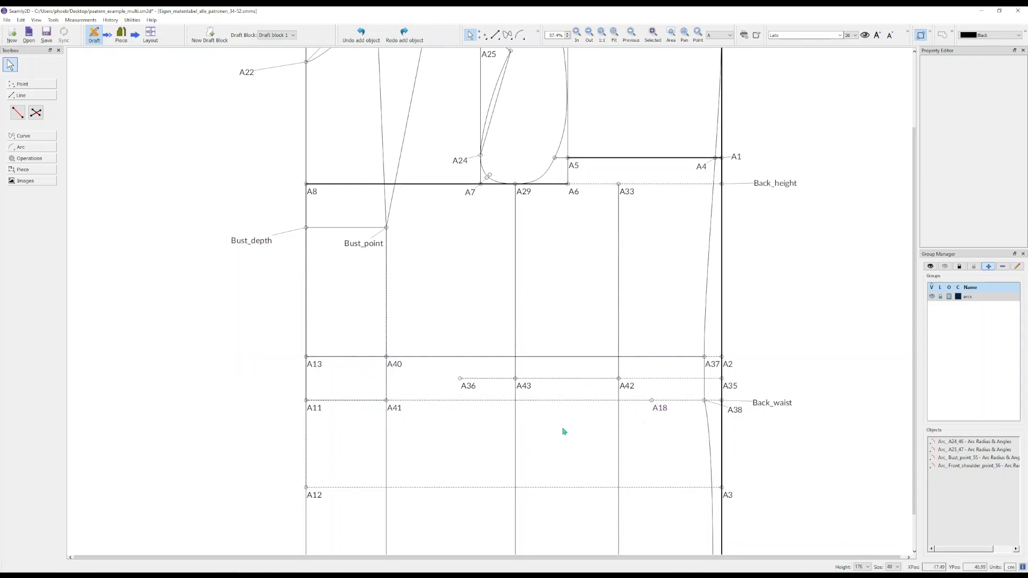
- Hide the name of point A18 on the waist line
right_click(659, 407)
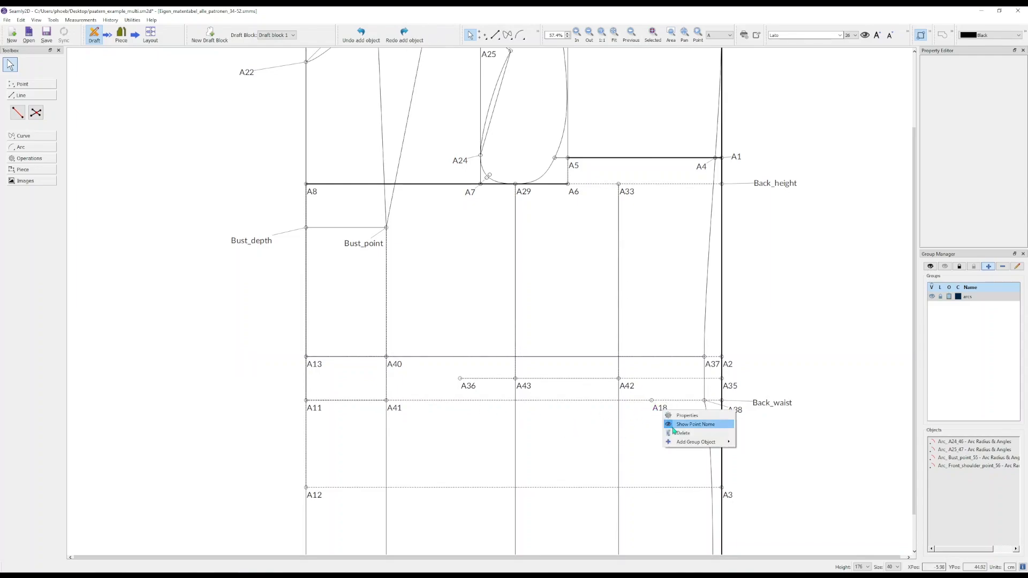
click(677, 427)
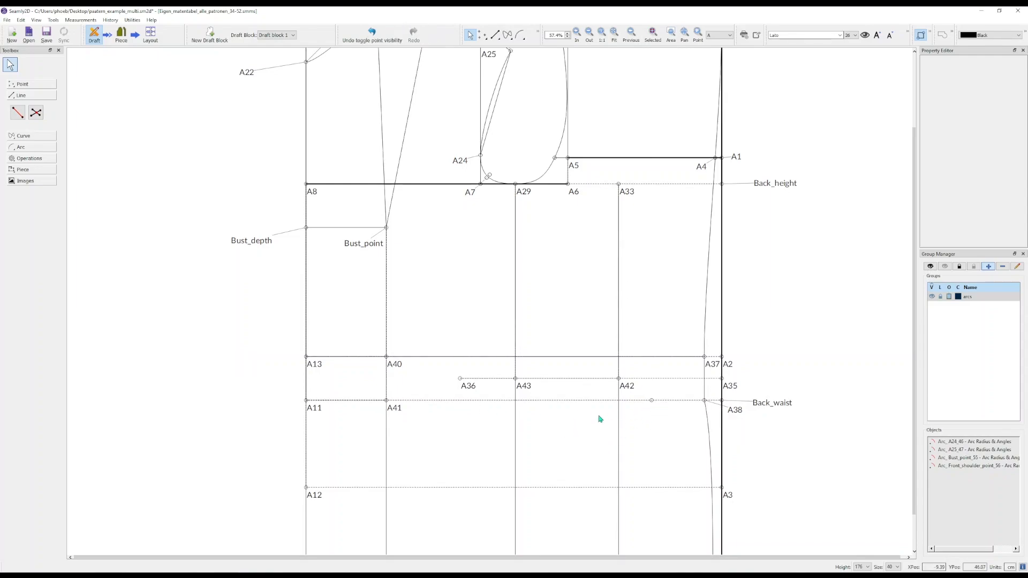
- Place a point on line 1 cm from A40 toward A13
click(24, 84)
click(18, 118)
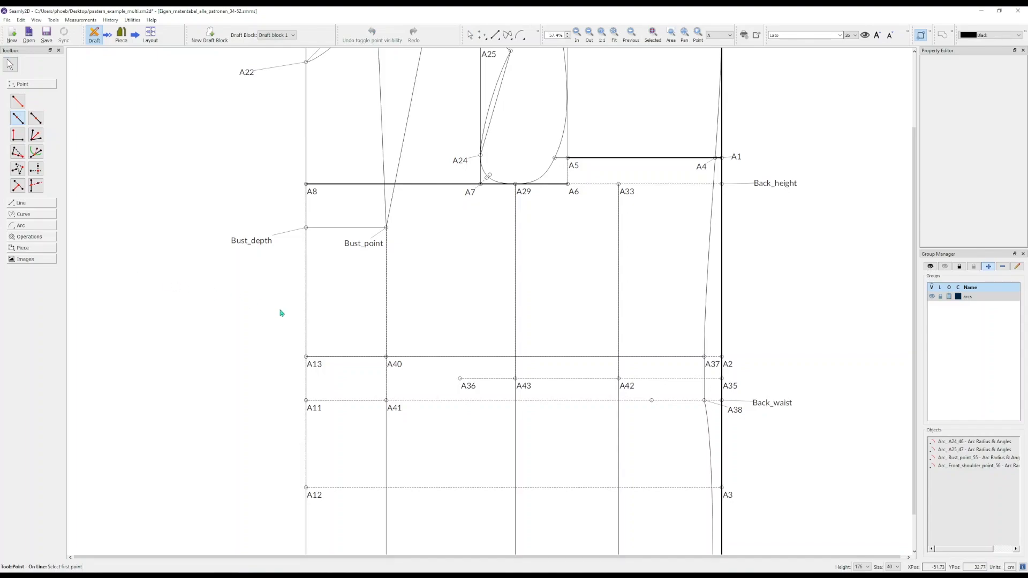
click(392, 366)
click(307, 358)
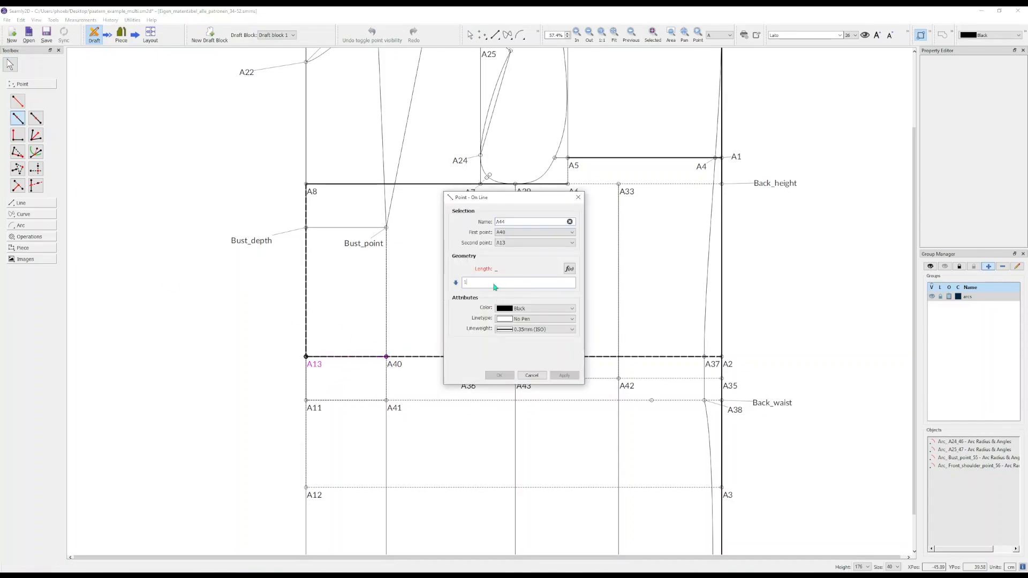
text(1)
click(499, 375)
- Place a point on line 1 cm from A41 toward A11, and move the A44 label clear of A40
click(386, 400)
click(305, 400)
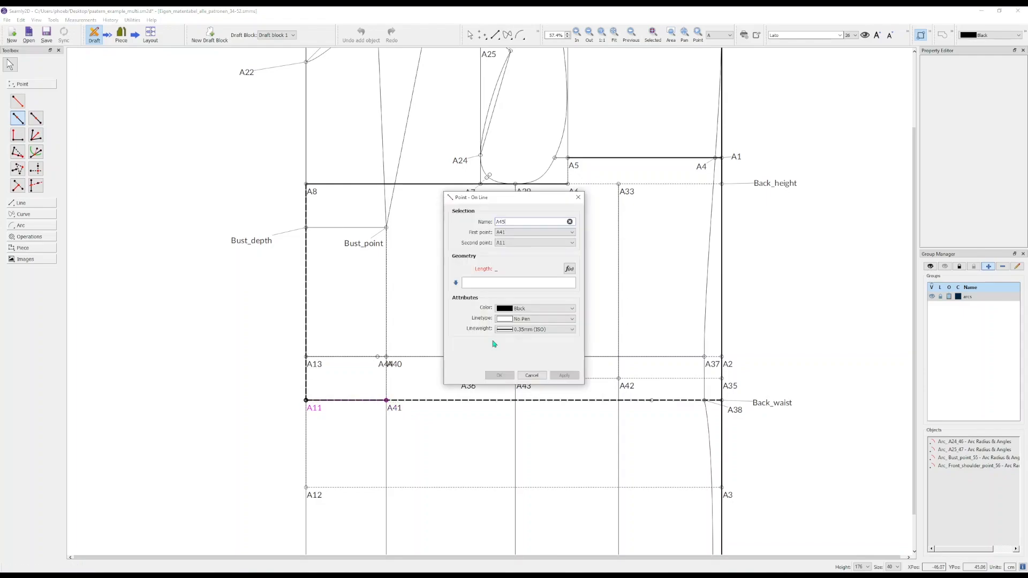
text(1)
click(499, 375)
drag(383, 365, 370, 346)
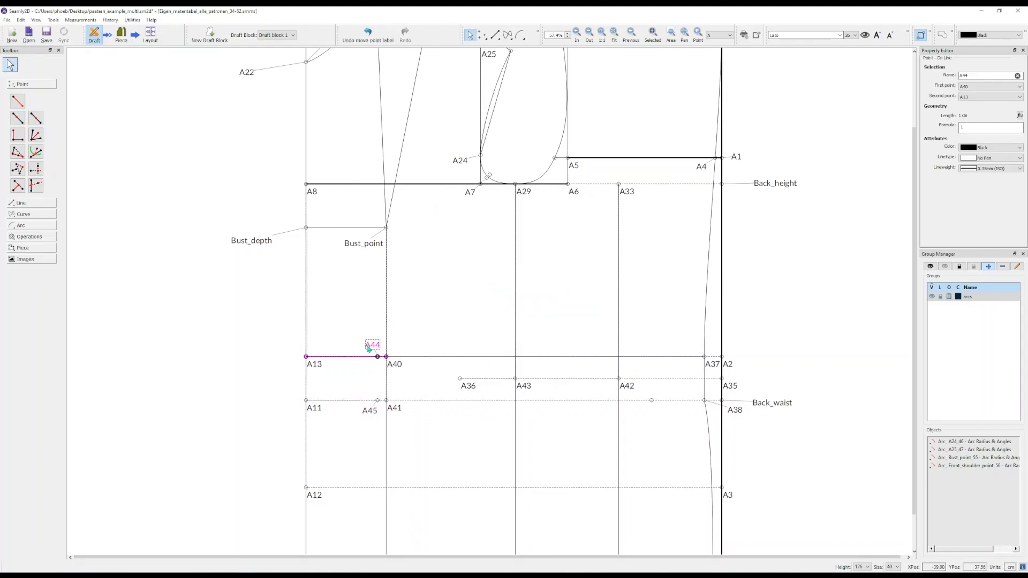
- Place points 0.75 cm from A40 toward A37 and from A41 toward A38, and move the A46 label clear of A40
click(386, 357)
click(709, 359)
text(1)
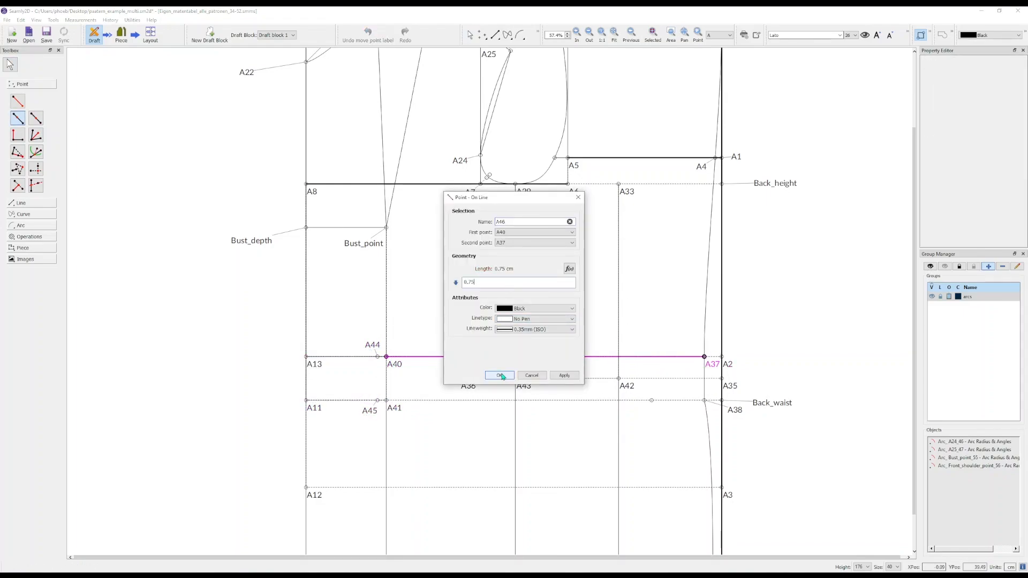
click(501, 375)
click(386, 400)
click(704, 400)
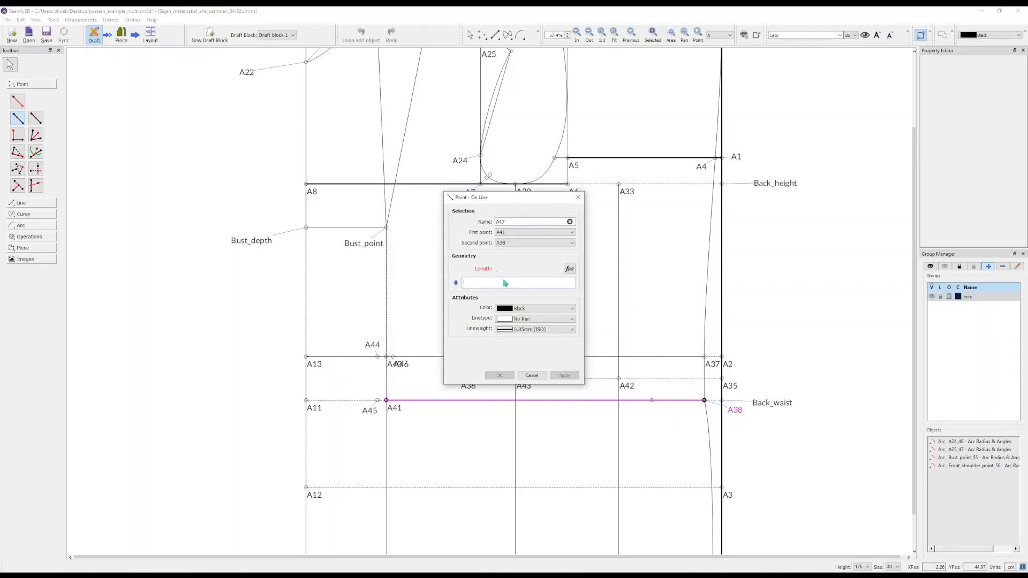
click(499, 375)
drag(403, 364, 409, 338)
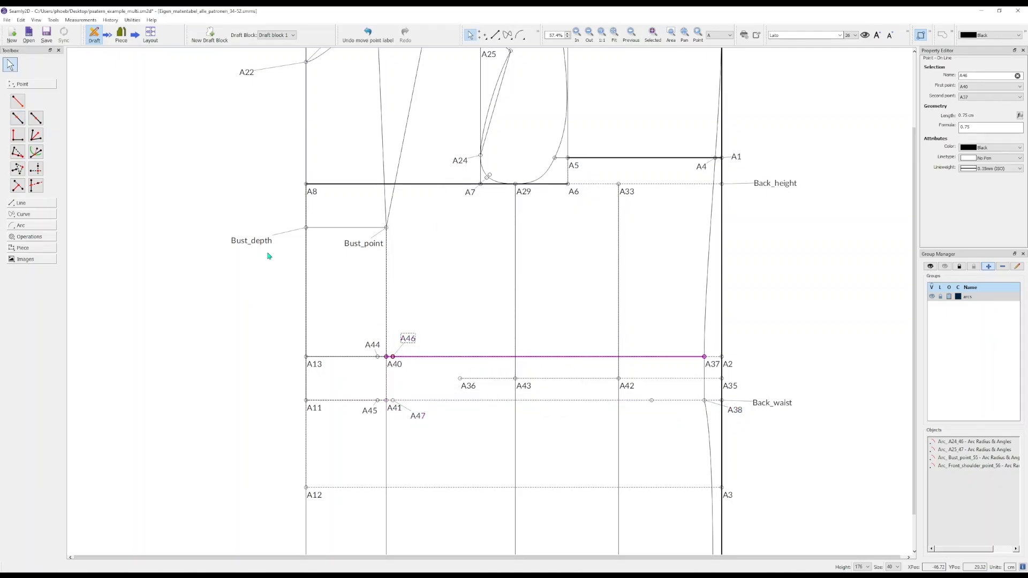
- Draw lines from A44 to A45 and from A46 to A47
click(21, 203)
click(18, 113)
click(378, 357)
click(377, 400)
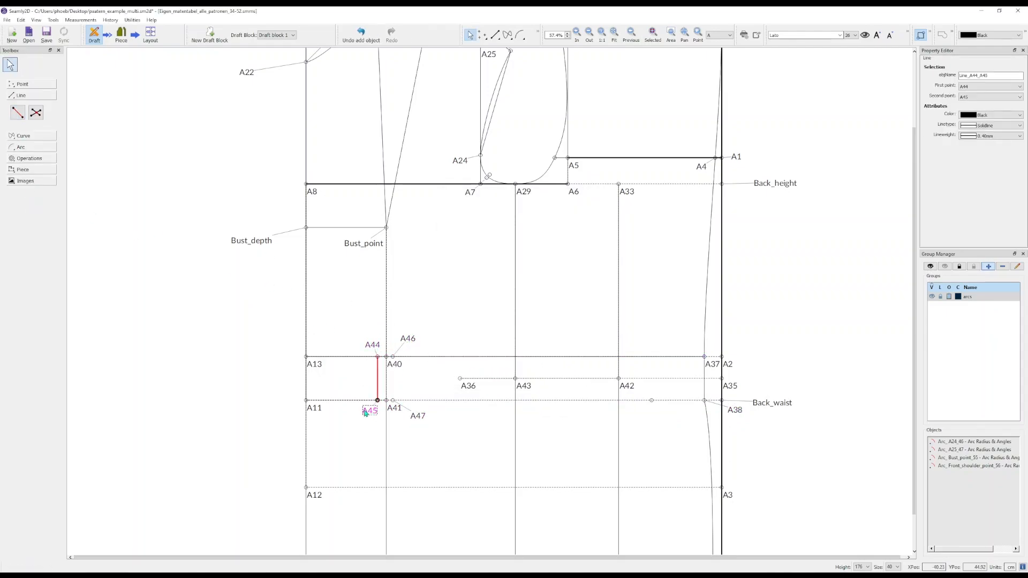
click(392, 356)
click(392, 400)
click(22, 84)
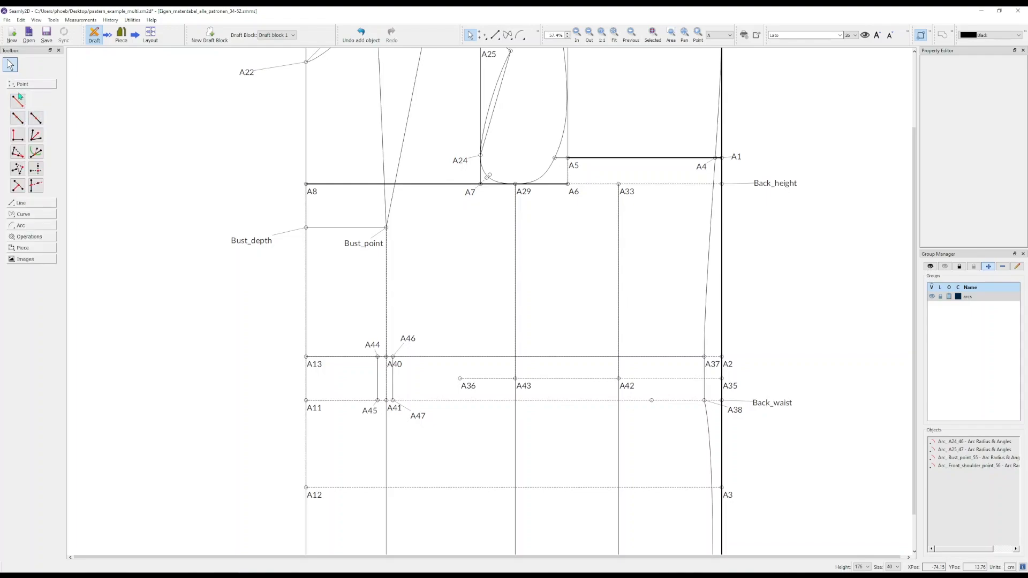
- Draw a line from A44 to A46 across the dart and copy its name, Line_A44_A46
click(21, 203)
click(18, 112)
click(377, 356)
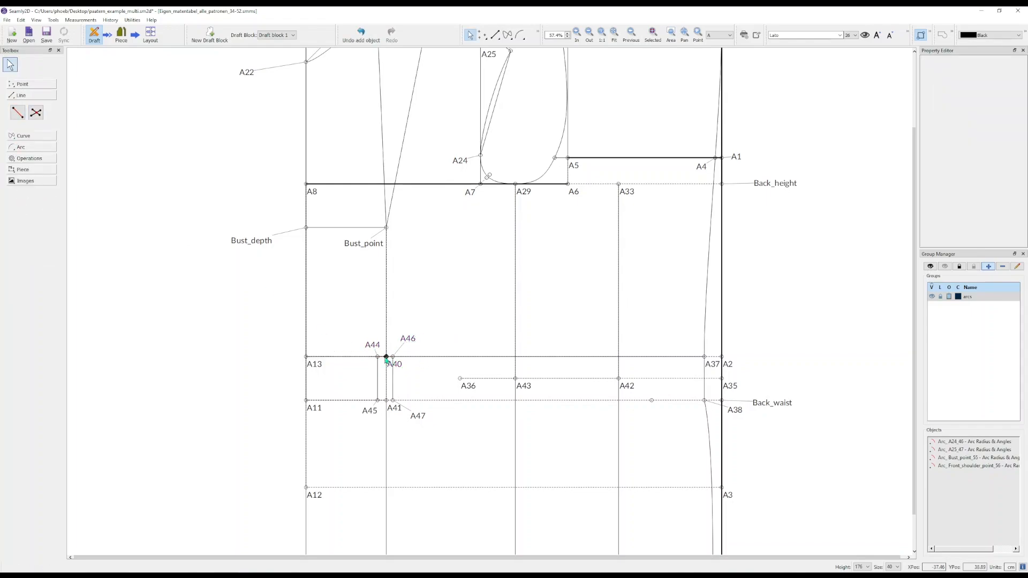
click(393, 357)
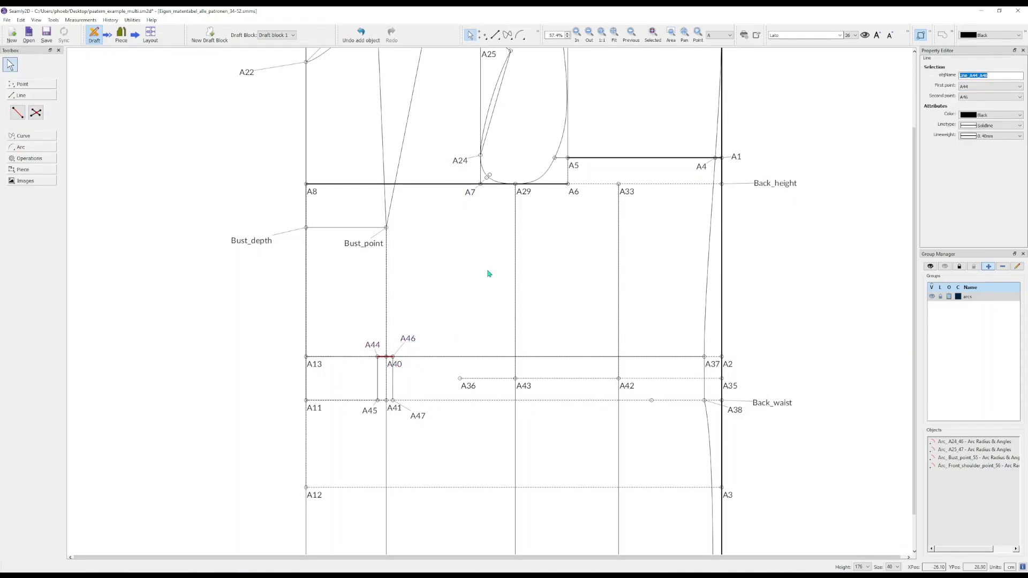
click(459, 287)
- Start a length-and-angle point from A13 at 180° and clear its length formula
click(30, 85)
click(18, 102)
click(306, 356)
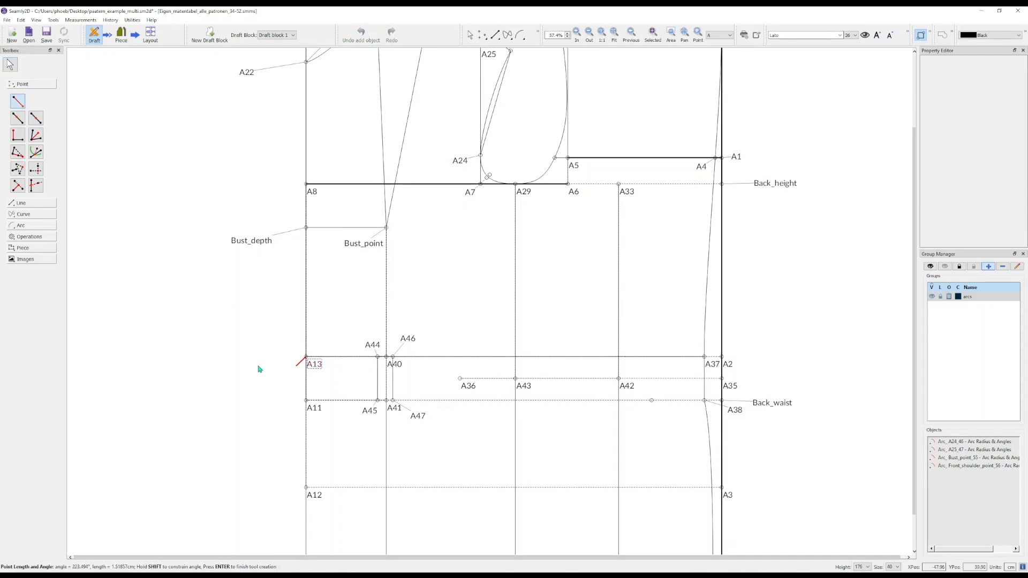
key(Caps_Lock)
key(Caps_Lock)
click(234, 357)
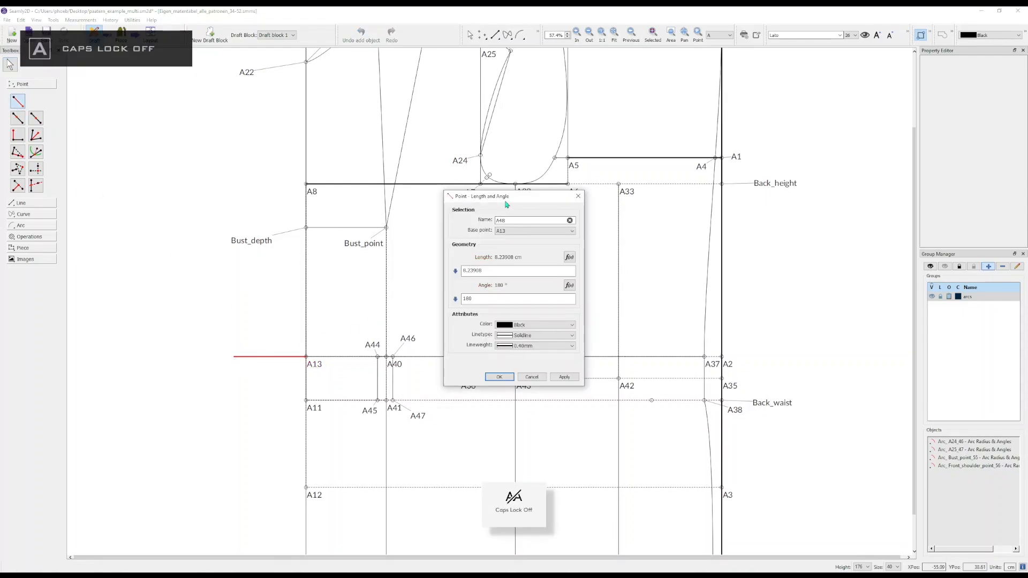
drag(505, 202, 498, 159)
double_click(464, 227)
key(BackSpace)
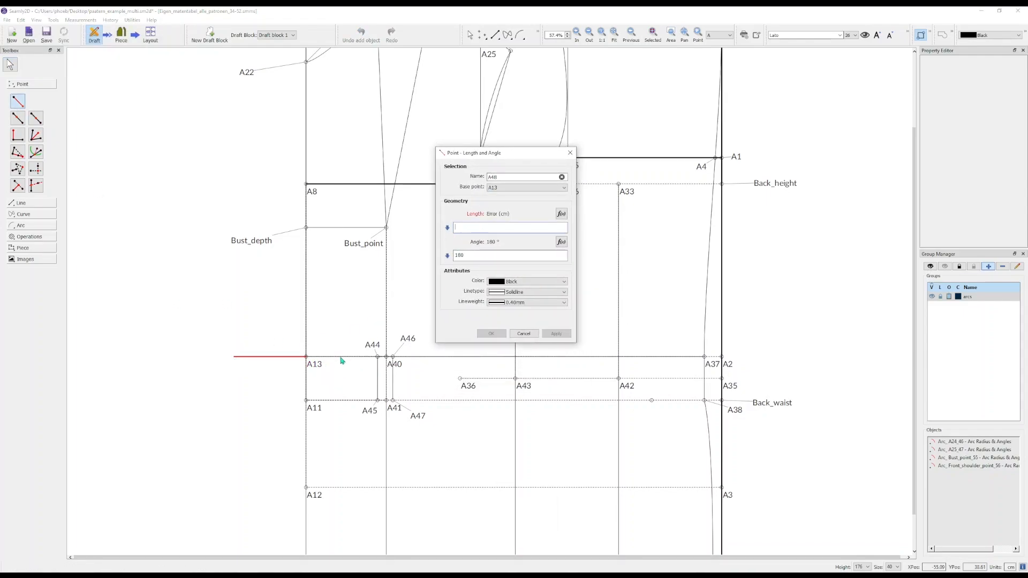
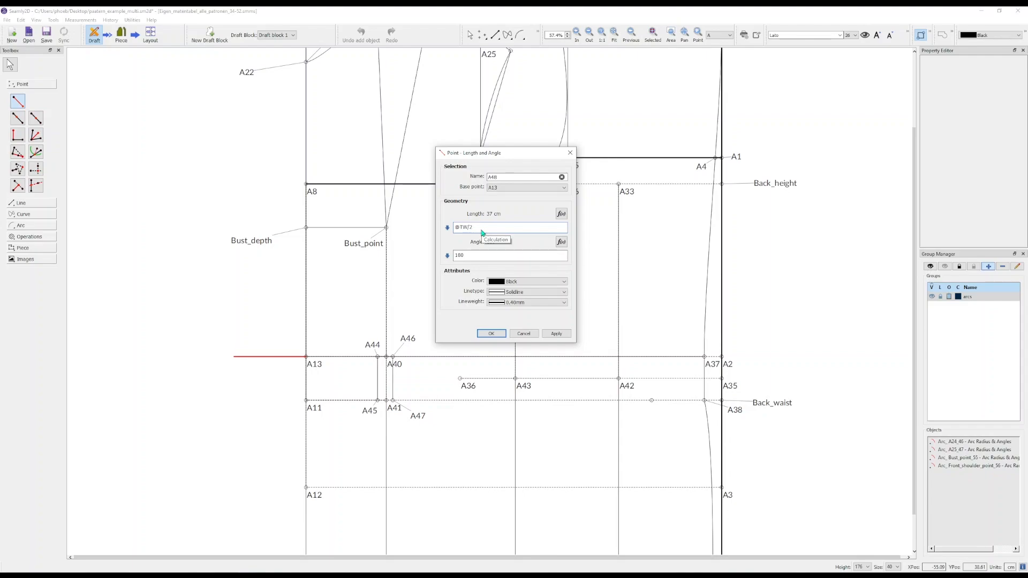
text())
key(Home)
text(()
key(End)
text(-)
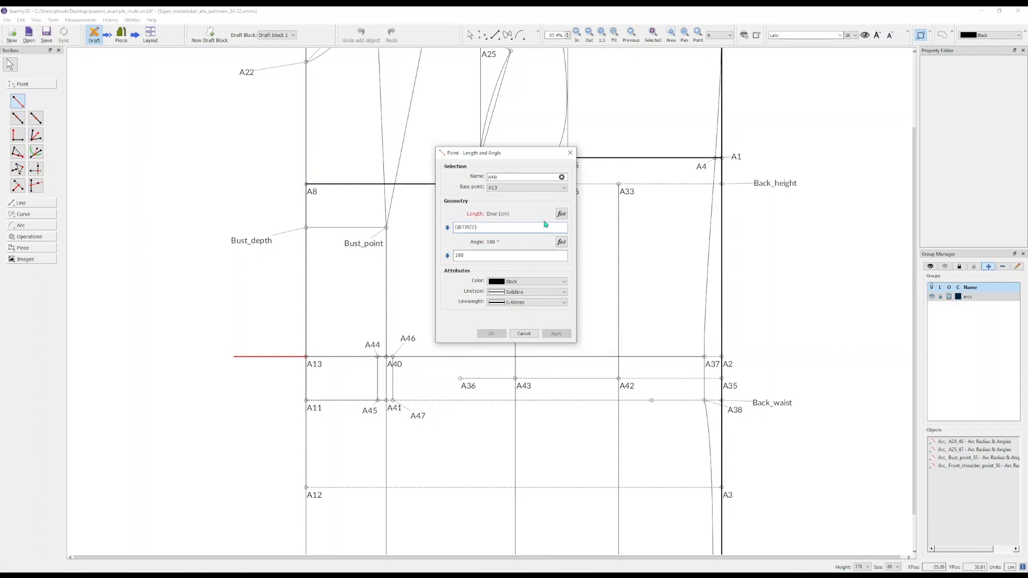
- Set the new point's length formula to Line_A13_A37, filtering the available variables by A13
click(562, 214)
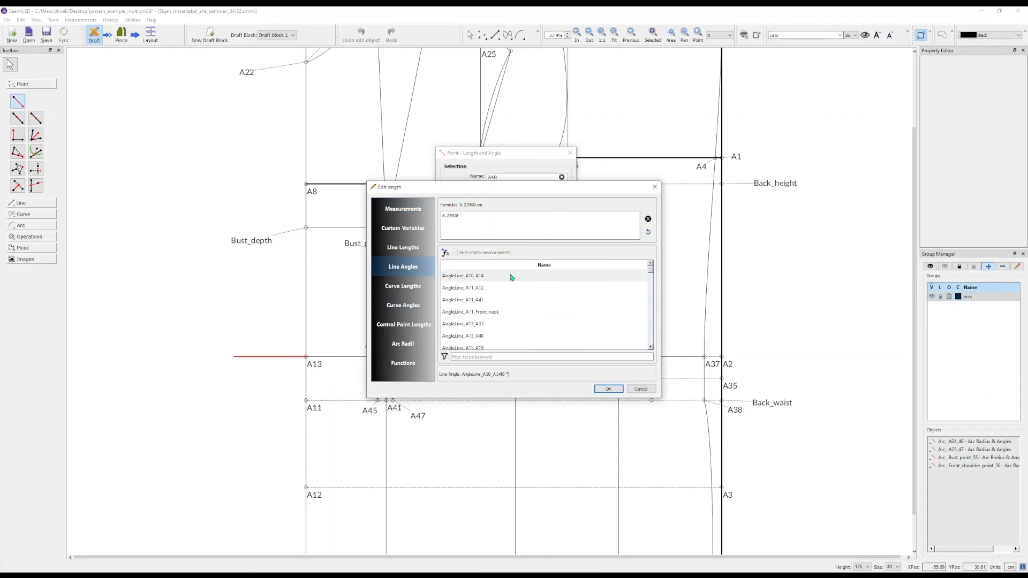
click(498, 357)
text(A13)
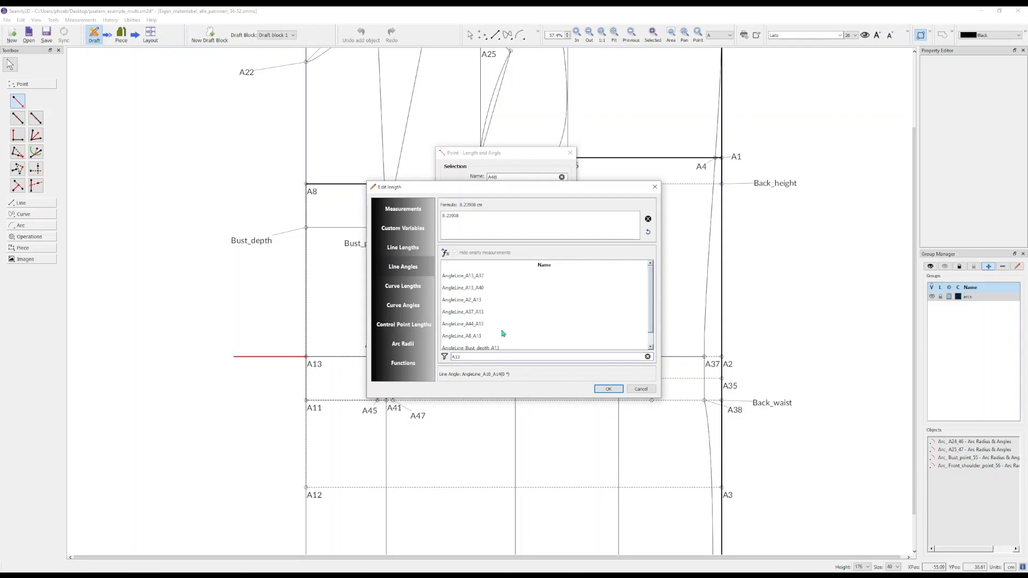
double_click(463, 276)
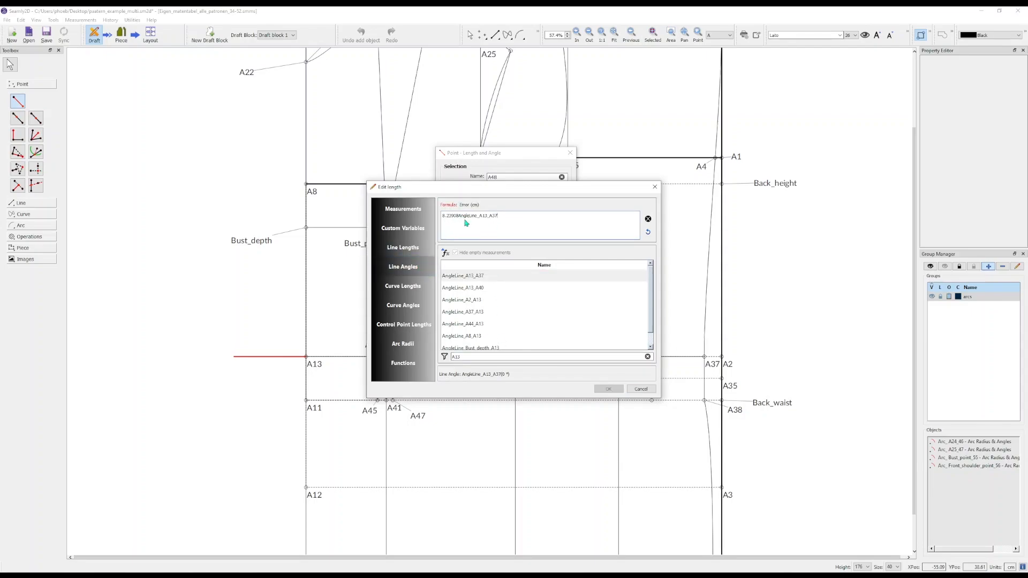
drag(469, 216, 414, 214)
key(Delete)
key(Delete)
key(Delete)
click(607, 389)
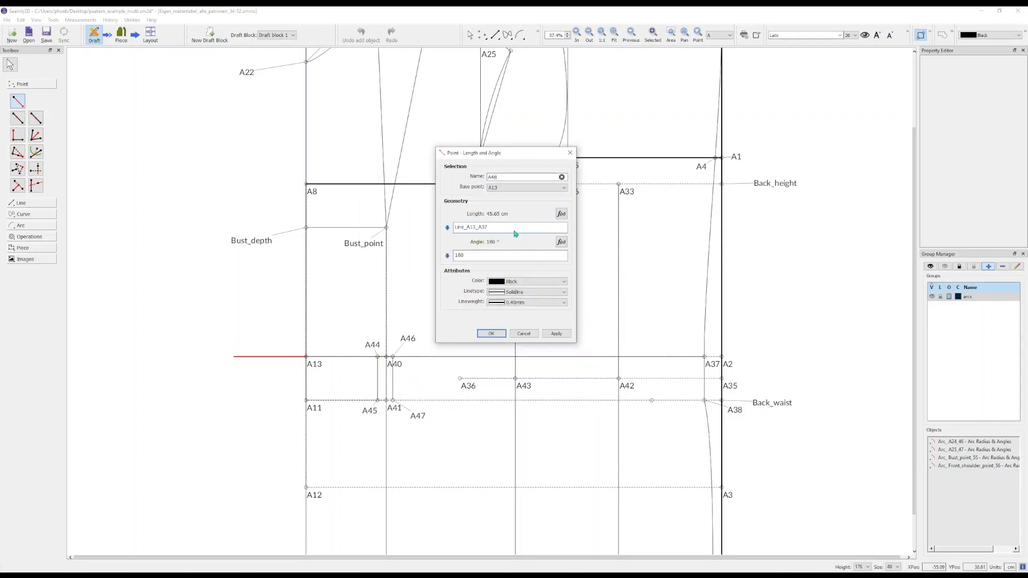
text((@TW)
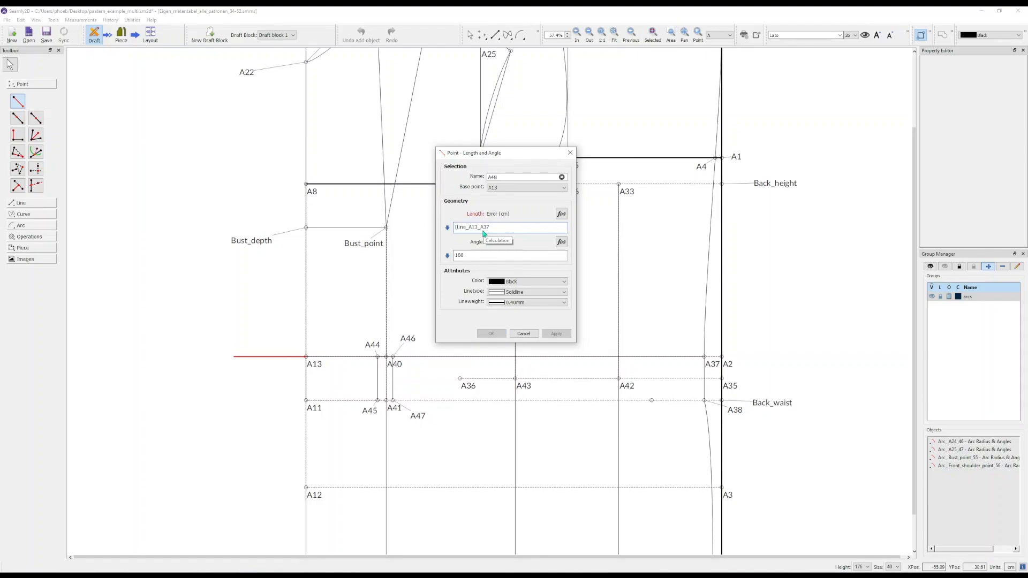
text(/2)-)
key(shift+Home)
key(ctrl+x)
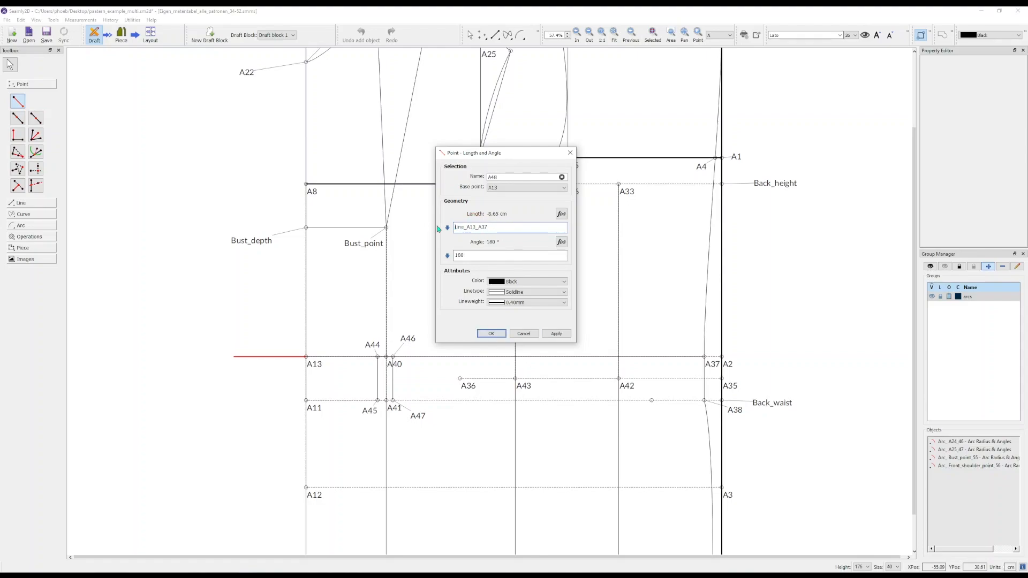
click(511, 230)
text(-(@TW)
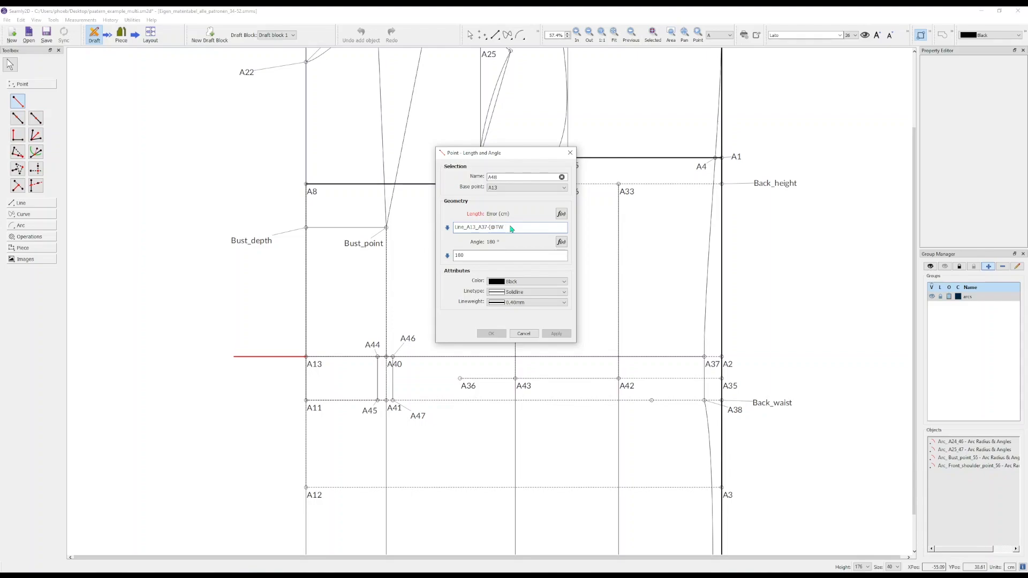
text(/2))
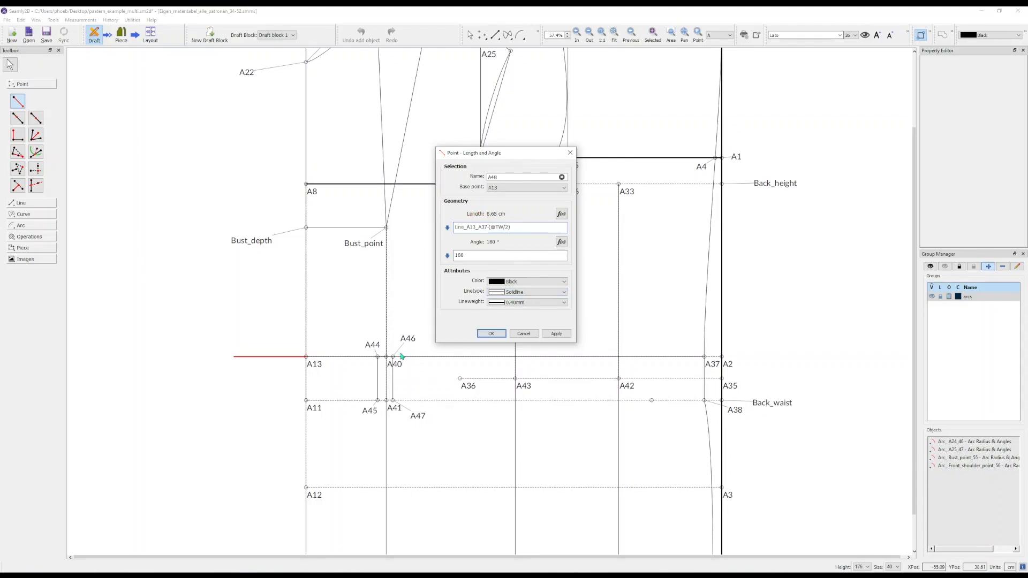
text(-)
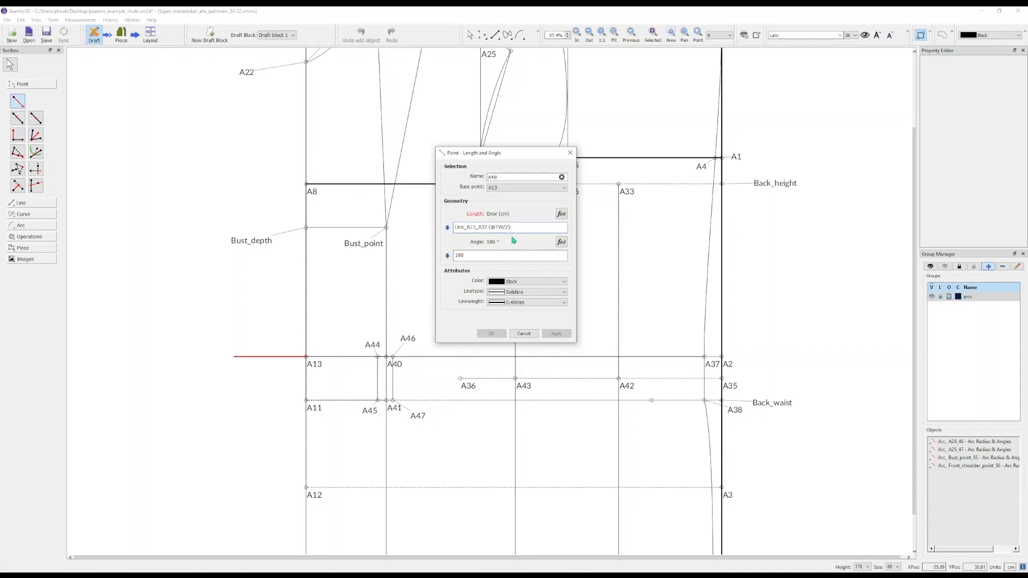
key(ctrl+v)
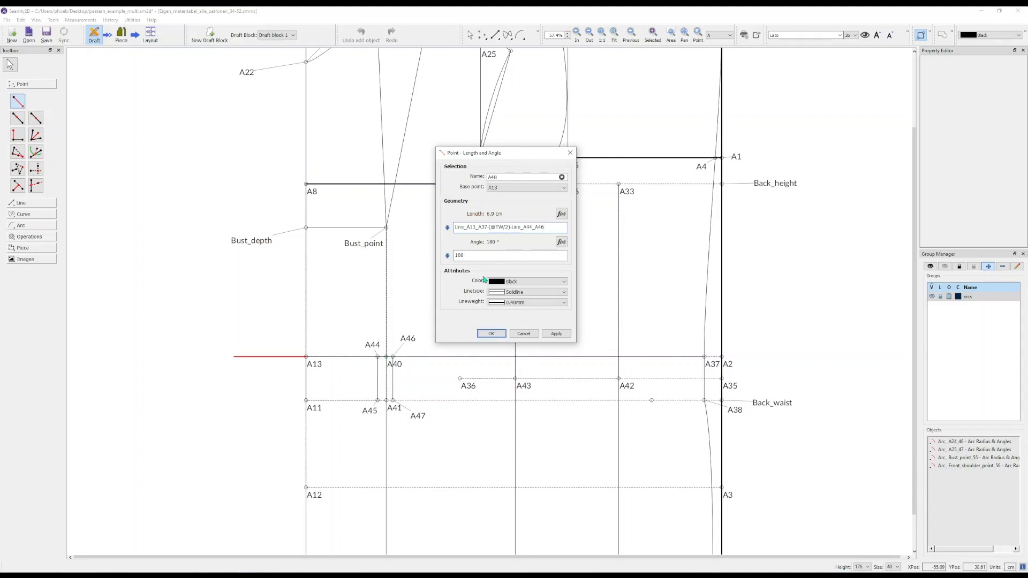
click(491, 333)
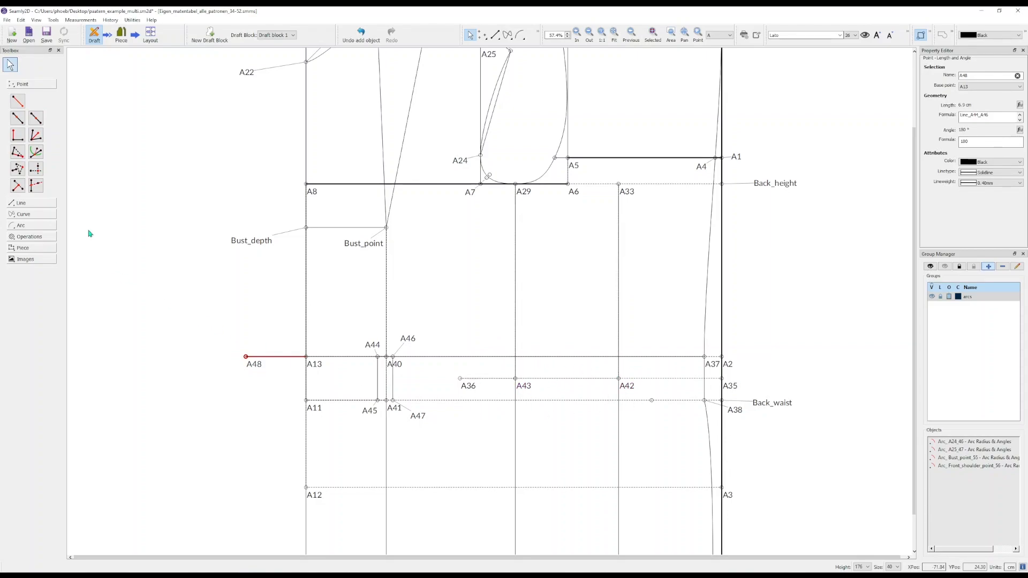
- Subtract a further 0.5 at the end of point A48's length formula
scroll(1002, 121, up, 1)
scroll(1002, 122, down, 1)
click(1003, 121)
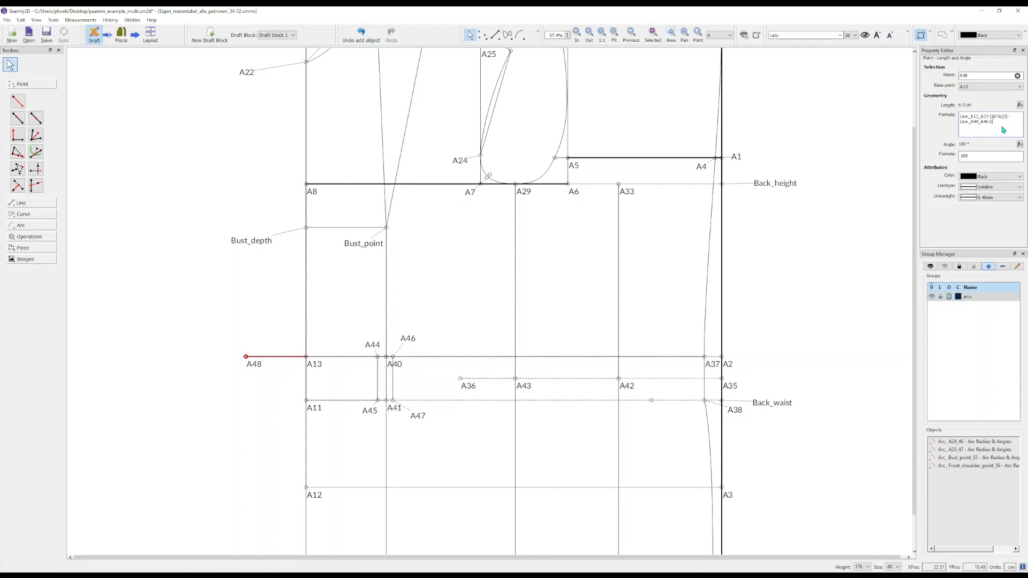
key(Return)
click(598, 321)
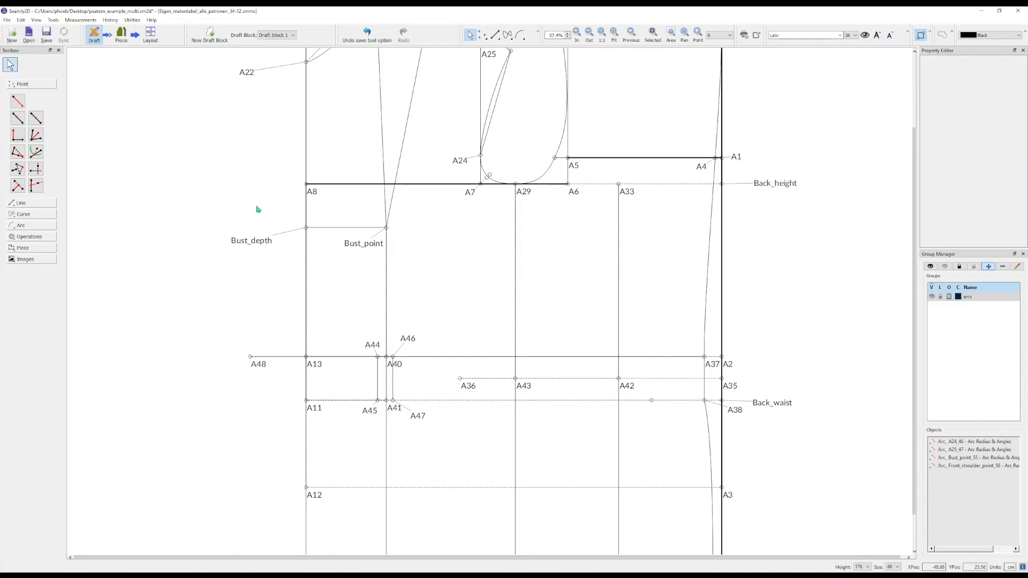
click(258, 364)
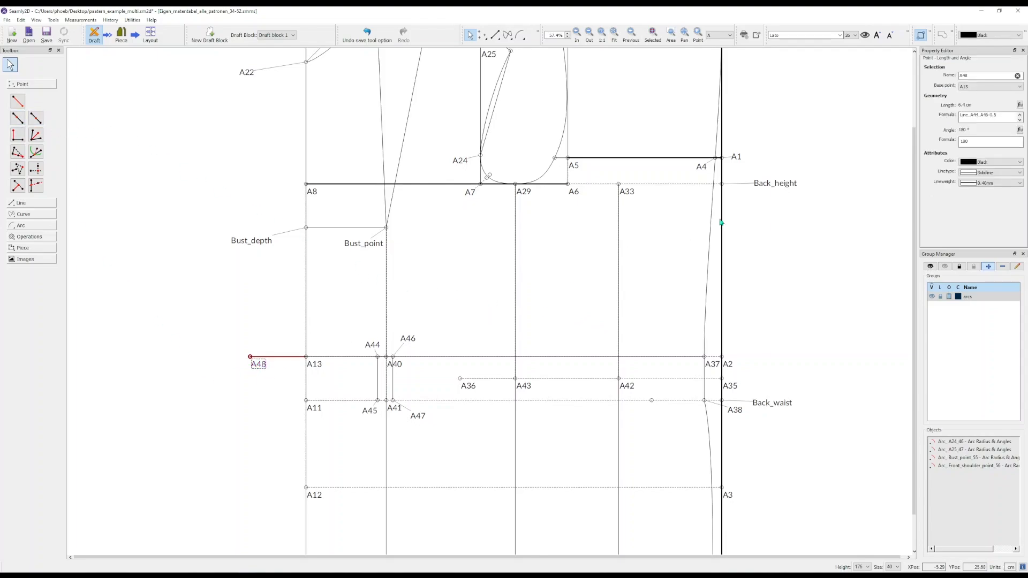
click(392, 275)
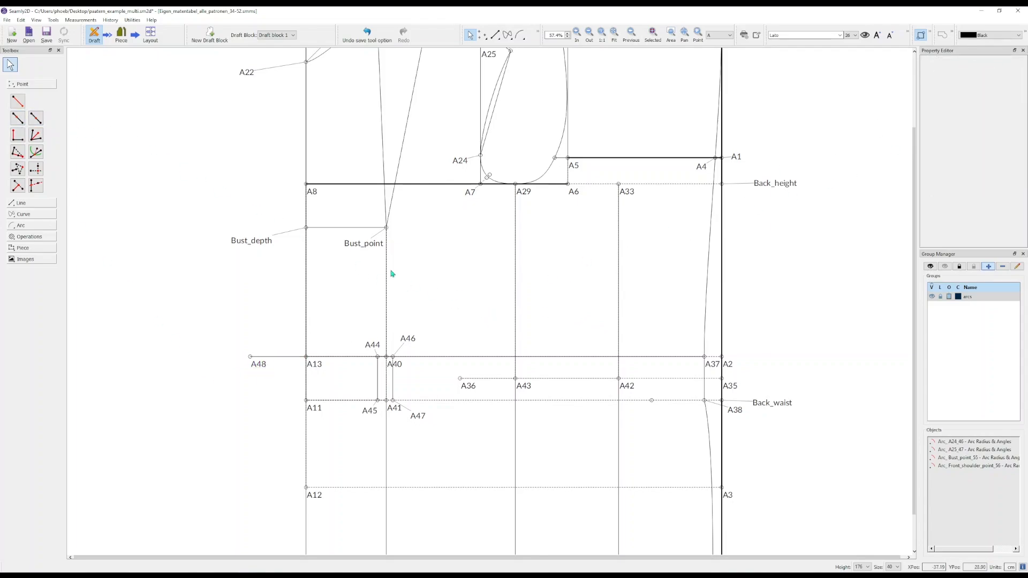
- Place a point from A43 toward A36 with length Line_A13_A48/4, copy that formula, and move the label below the line
click(18, 118)
click(515, 378)
click(460, 379)
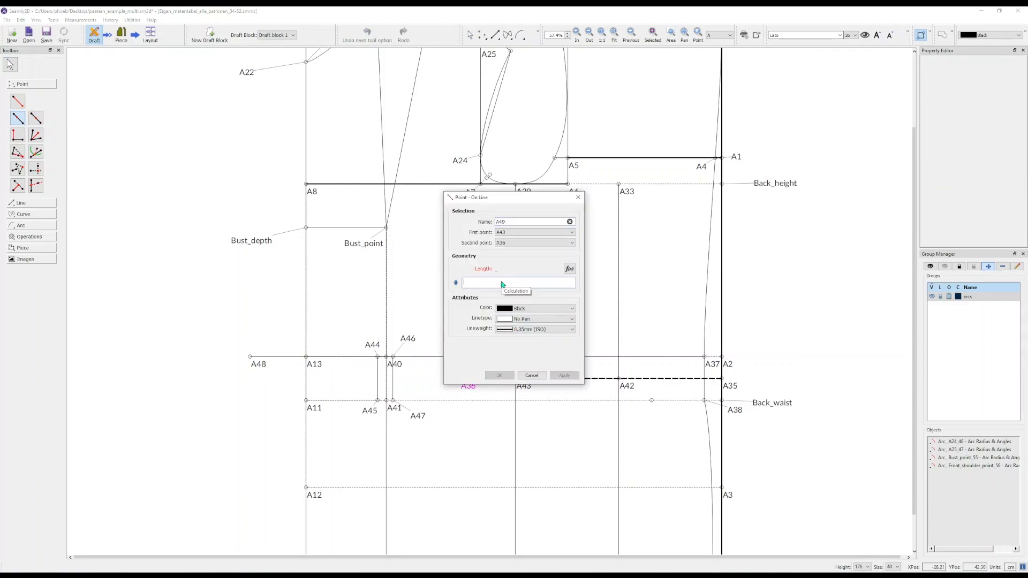
text(Line_A13_A)
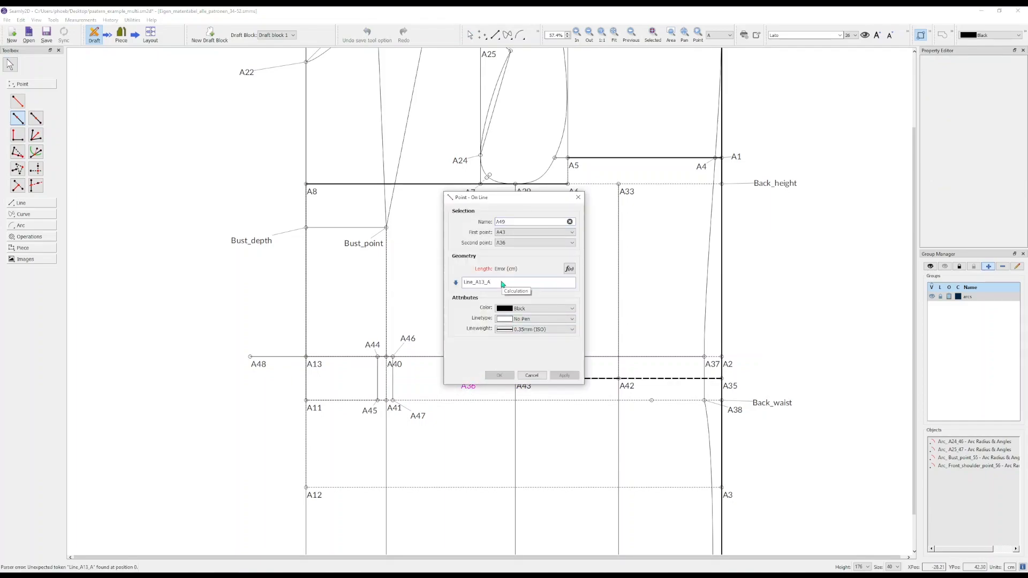
text(48)
drag(530, 198, 522, 141)
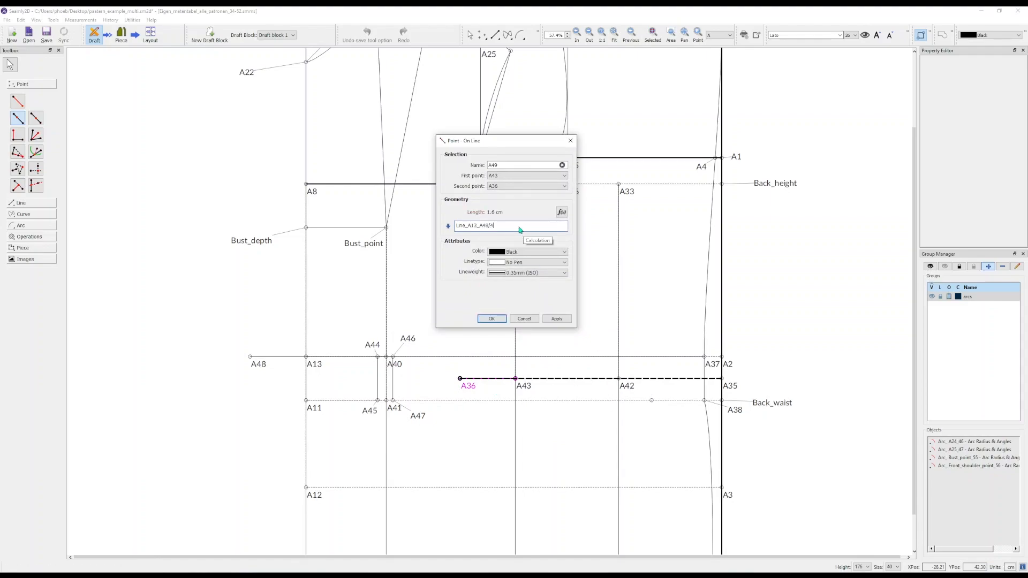
drag(527, 229, 406, 235)
key(ctrl+c)
click(491, 319)
drag(508, 390, 500, 398)
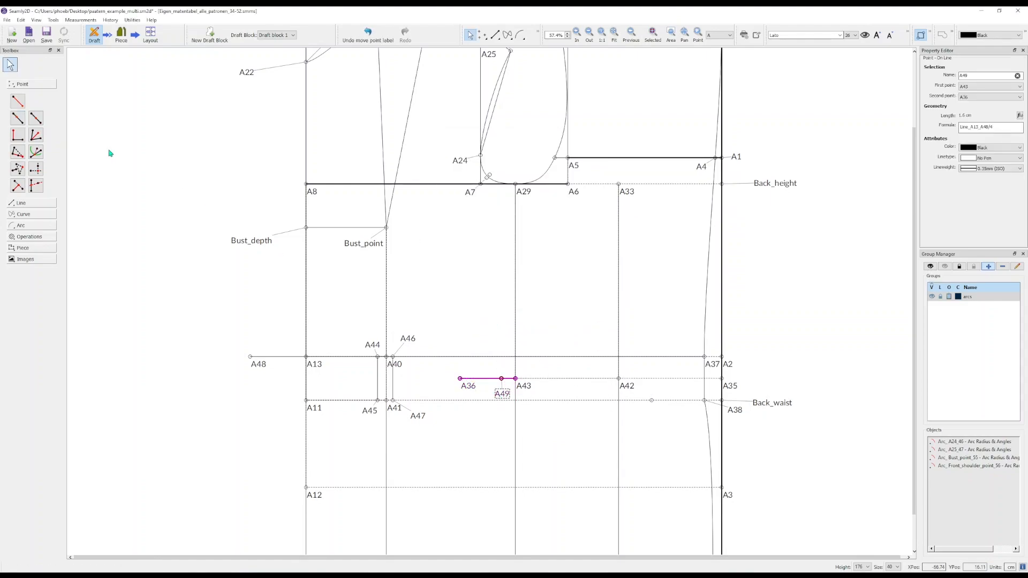
- Place a point on the line from A43 toward A42, using the copied length formula Line_A13_A48/4
click(18, 117)
click(515, 379)
click(618, 378)
key(ctrl+v)
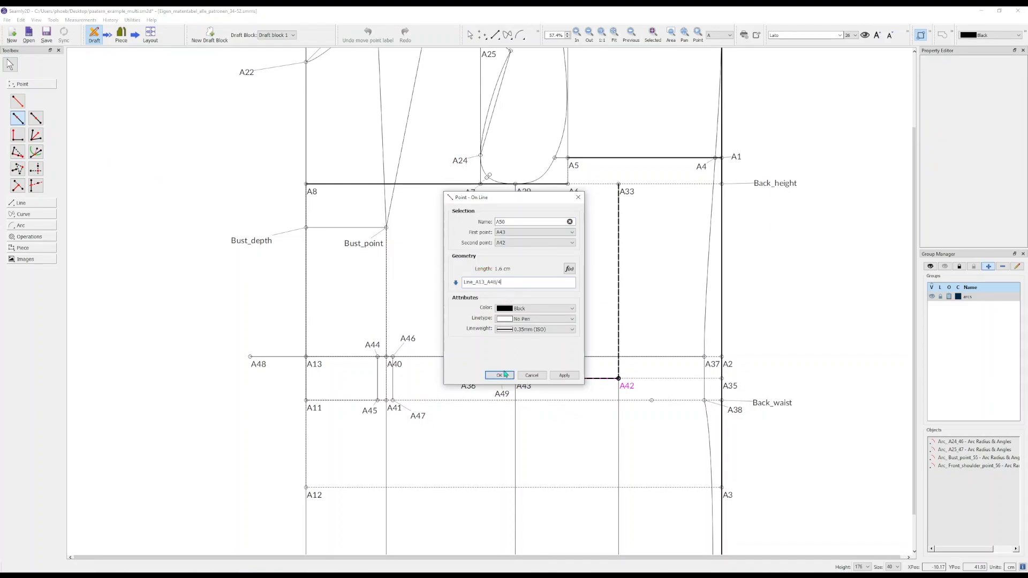
click(500, 375)
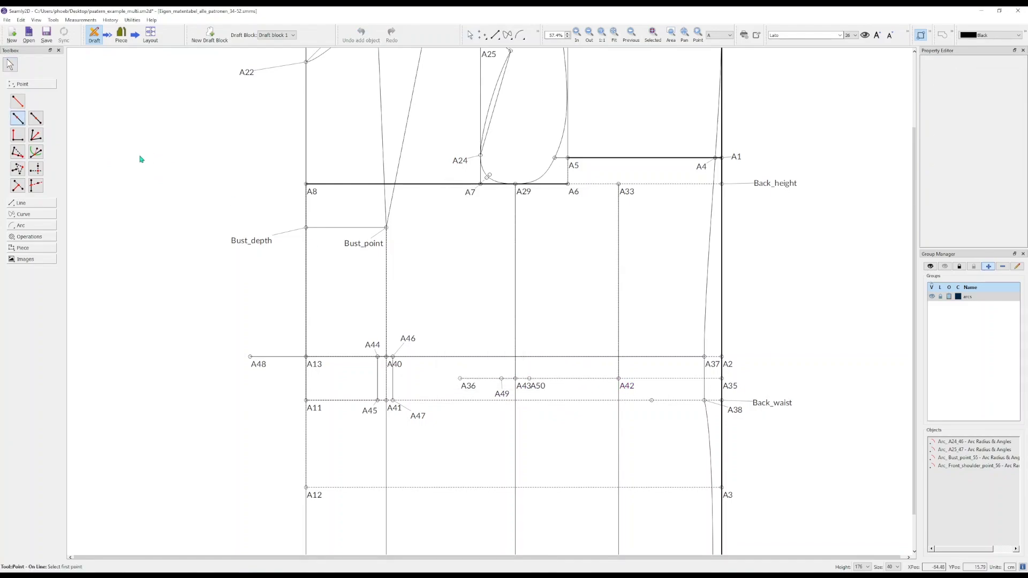
- Place two points on line from A42, one toward A50 and one toward A35, each with length Line_A13_A48/4
click(618, 379)
click(530, 378)
key(ctrl+v)
click(500, 375)
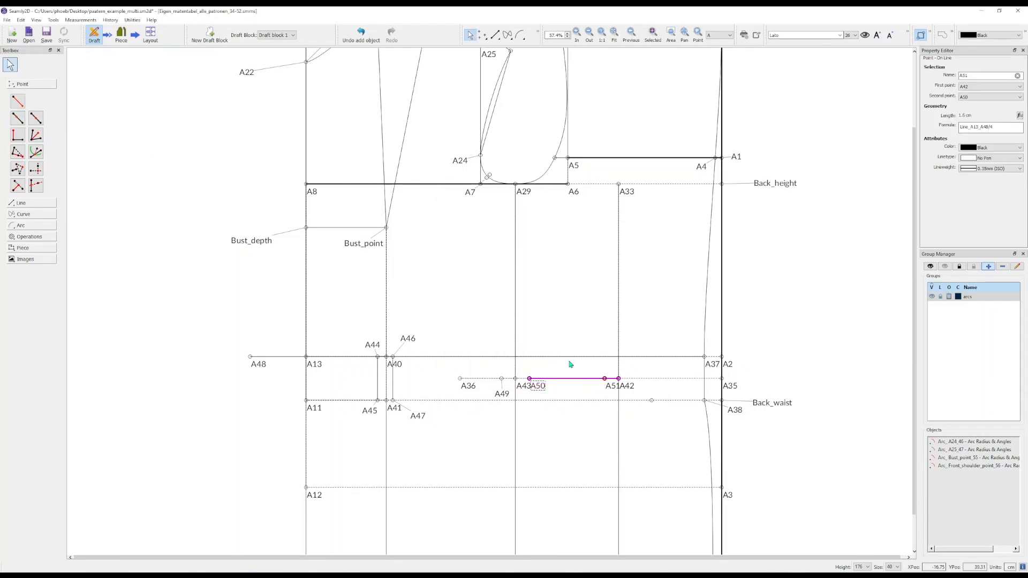
key(ctrl+shift+l)
click(618, 378)
click(722, 378)
key(ctrl+v)
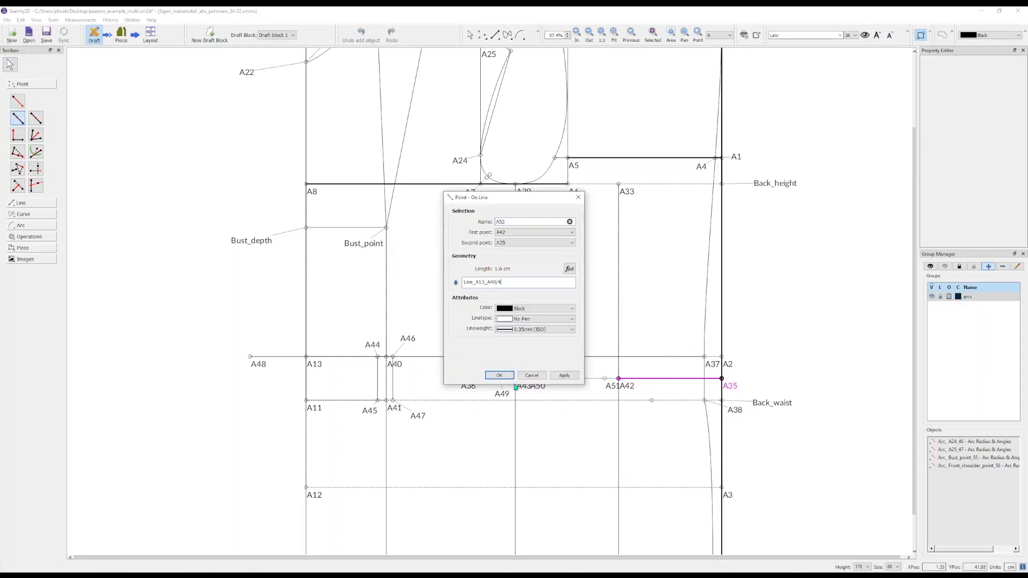
click(503, 377)
- Set the length of dart points A46 and A47 to 0.5
click(410, 340)
click(968, 128)
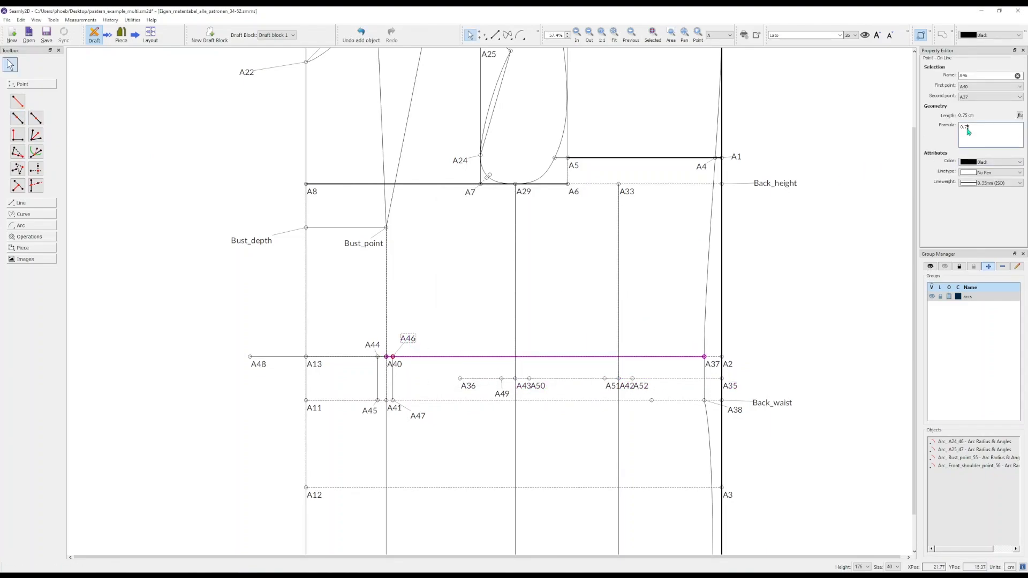
key(BackSpace)
key(Return)
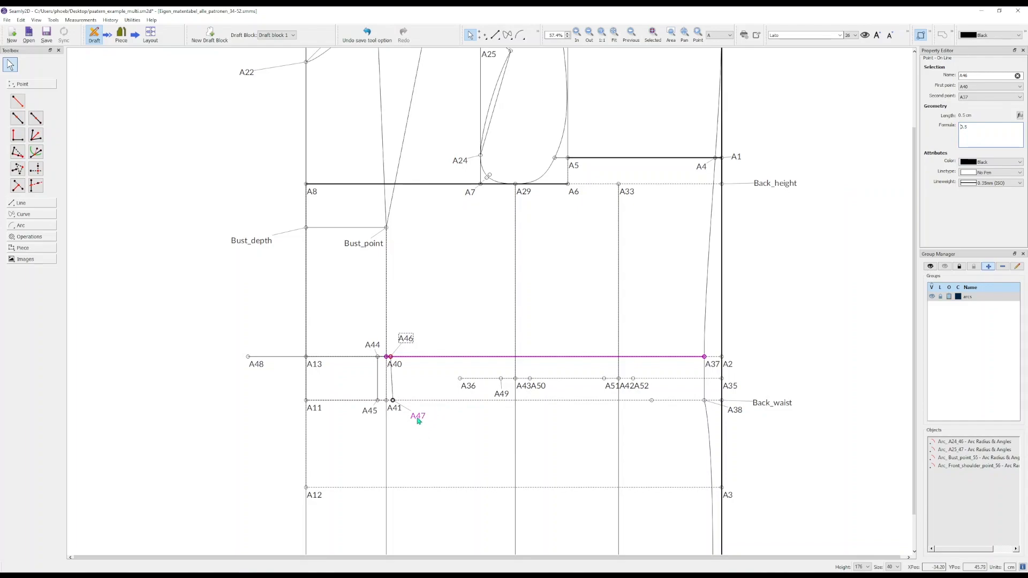
click(418, 419)
click(968, 130)
key(Return)
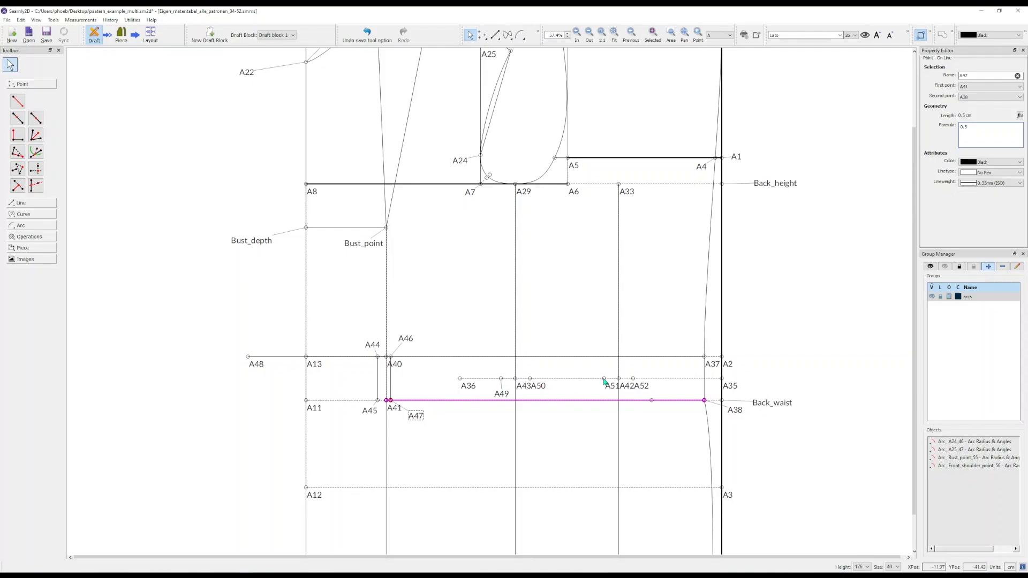
- Set the length of dart points A44 and A45 to 0.75
click(376, 350)
click(971, 129)
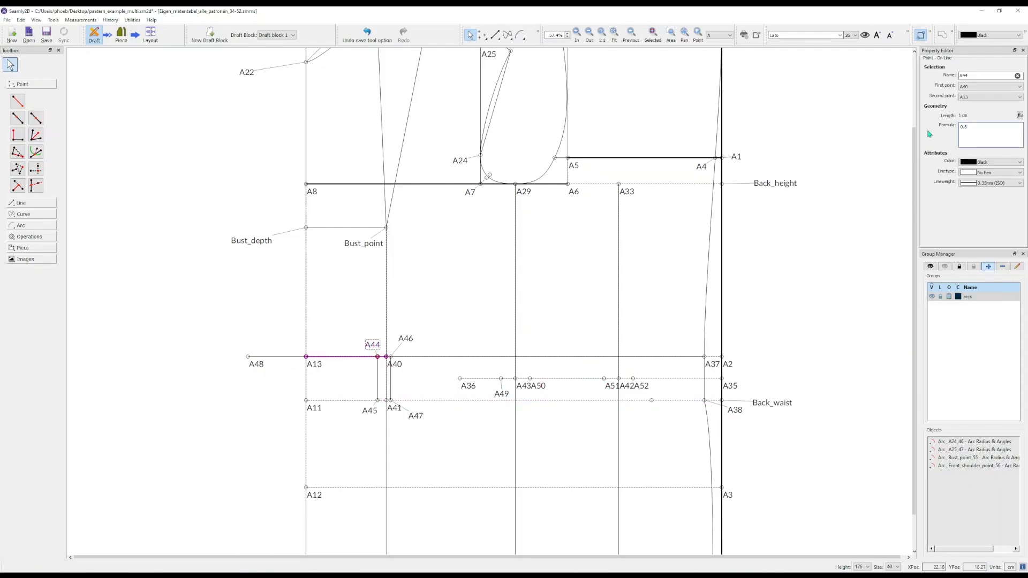
text(0.75)
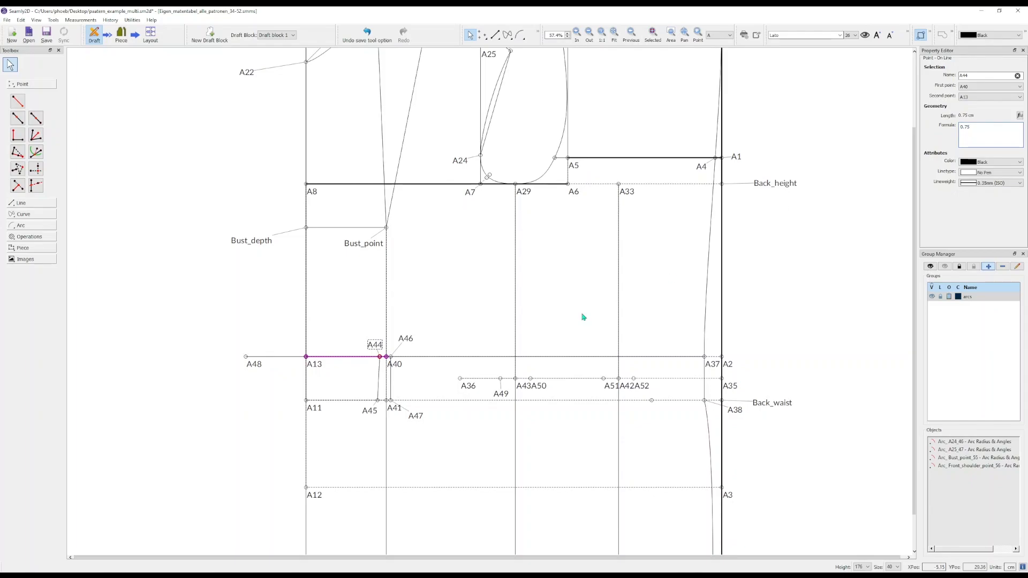
click(369, 412)
click(982, 131)
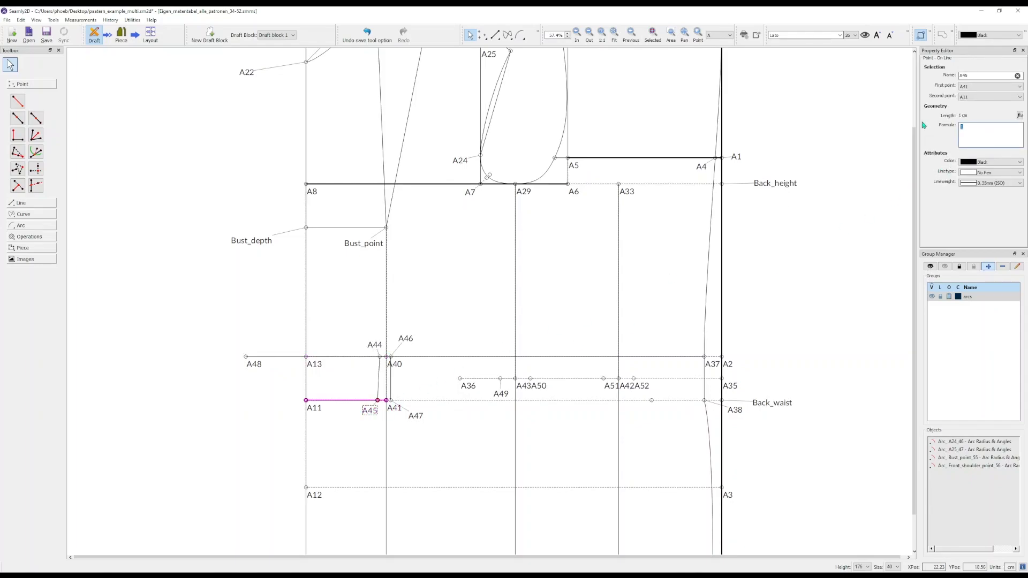
text(0.75)
click(503, 395)
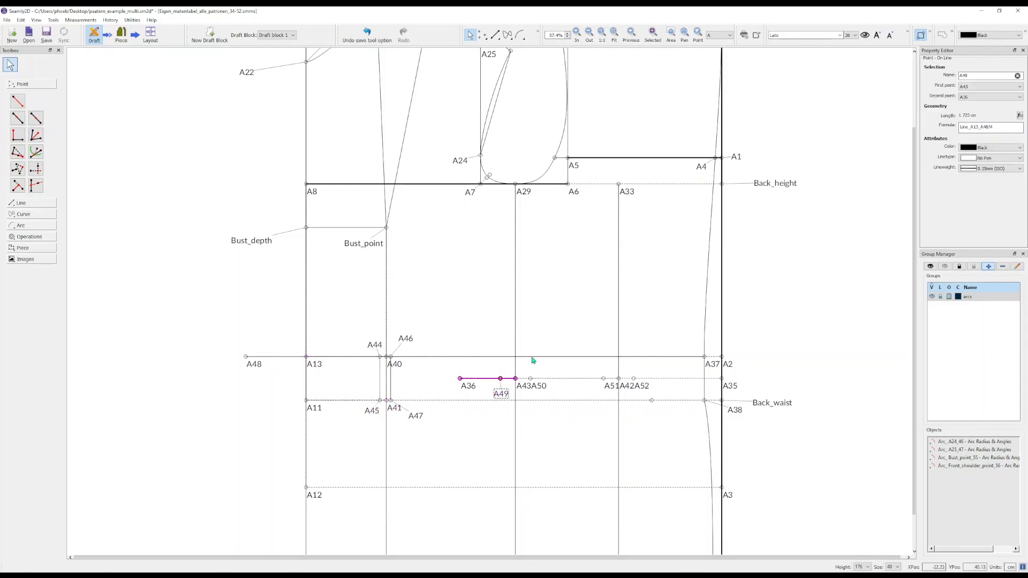
click(611, 390)
click(583, 331)
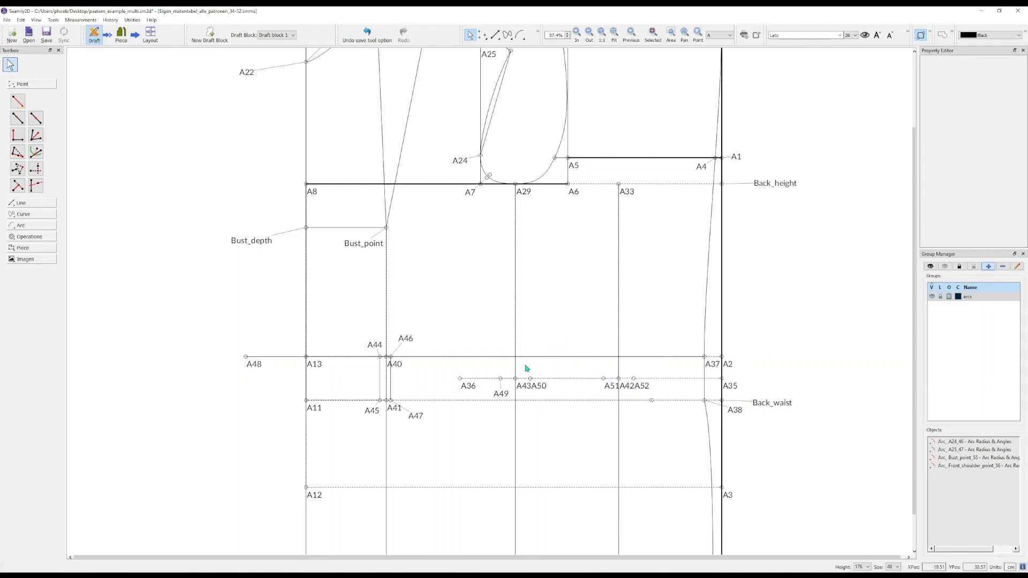
- Try changing point A49's length formula to (Line_A13_A48/4)*1.5, and copy that formula
click(502, 394)
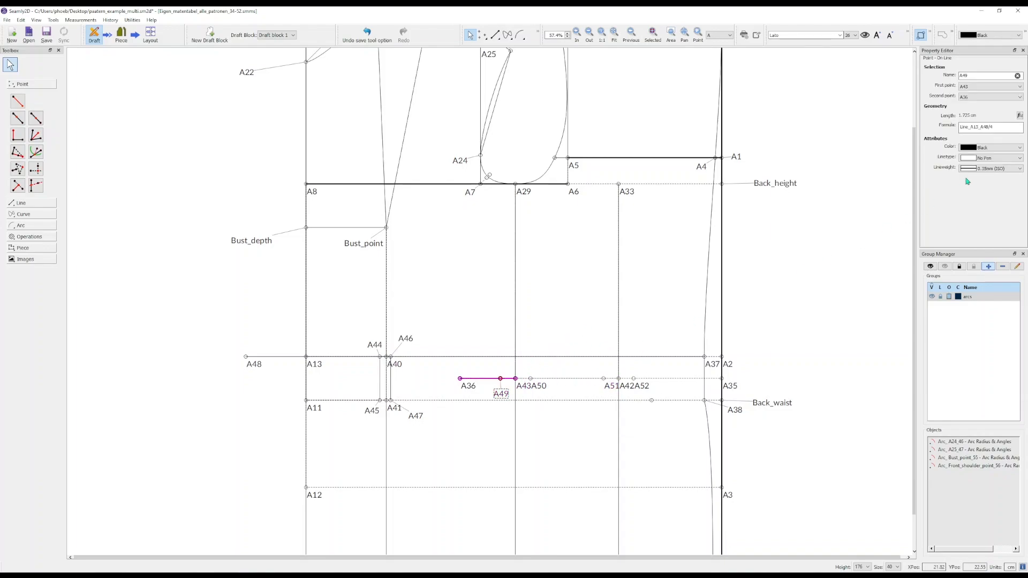
click(1005, 130)
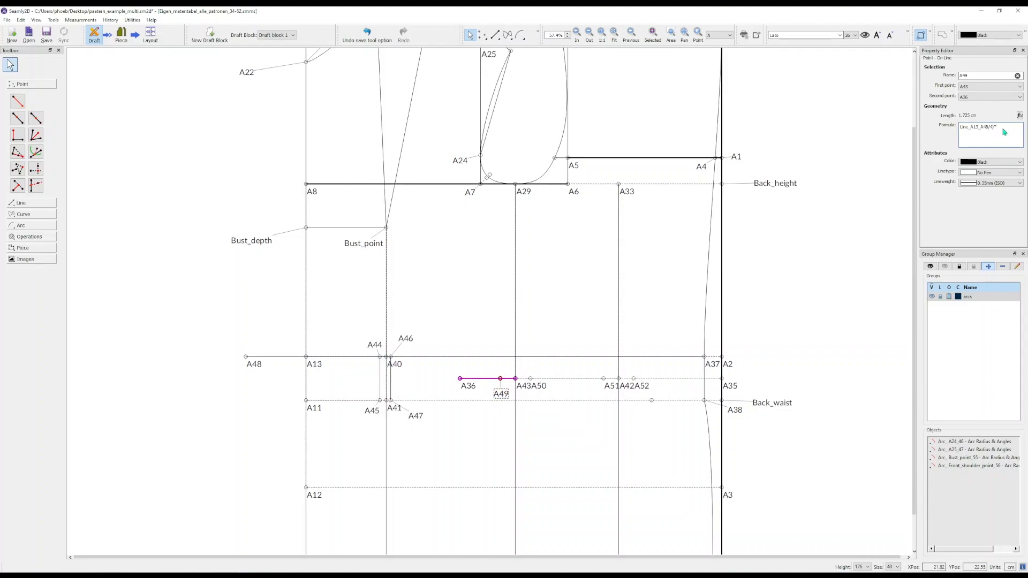
key(Home)
text(()
click(1014, 129)
key(Return)
key(ctrl+a)
key(ctrl+c)
- Try the copied formula (Line_A13_A48/4)*1.5 as the length of point A50
click(539, 388)
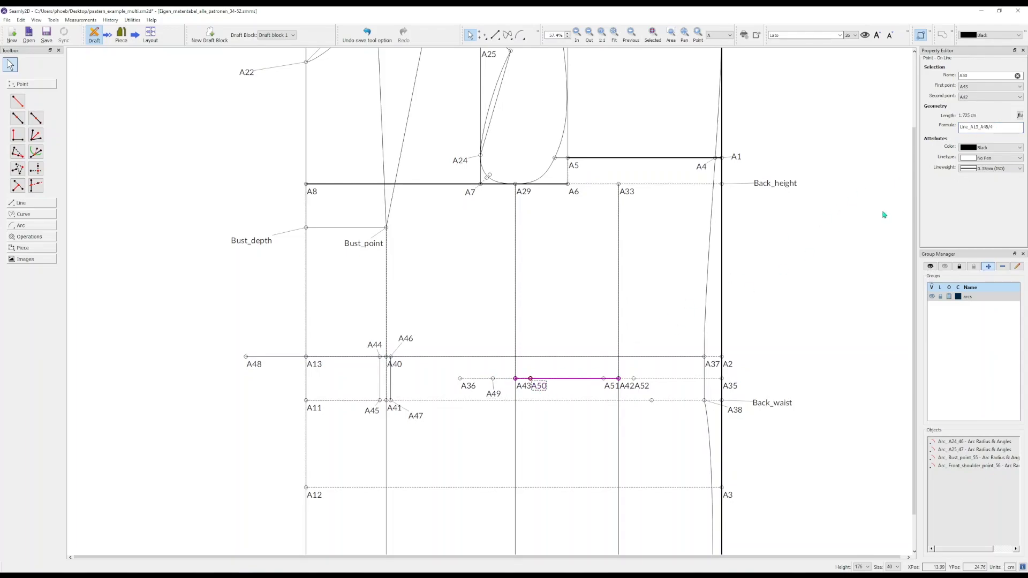
click(999, 130)
key(ctrl+v)
key(Return)
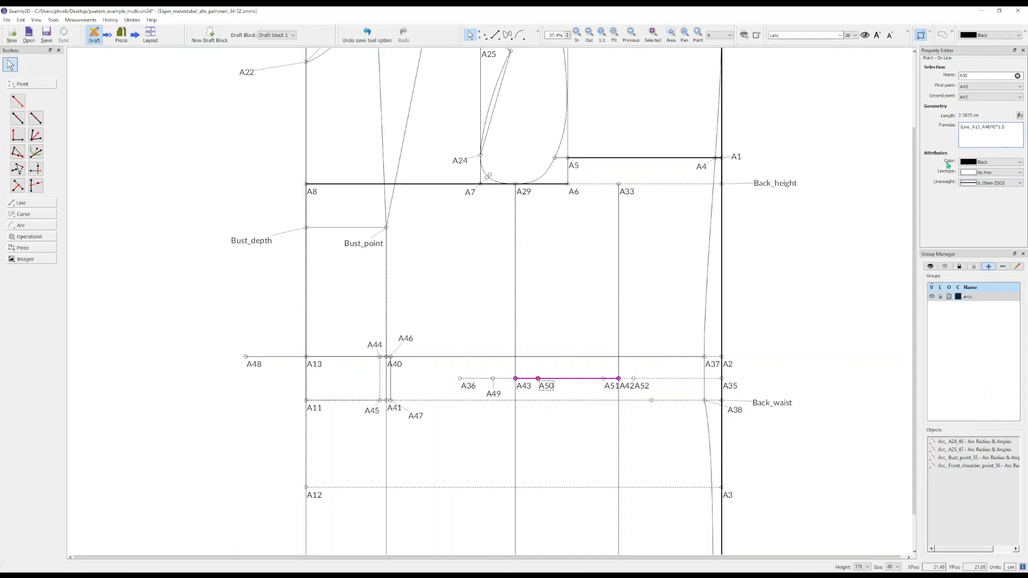
- Try (Line_A13_A48/4)*0.5 as the length formula of point A51
click(607, 395)
click(1004, 130)
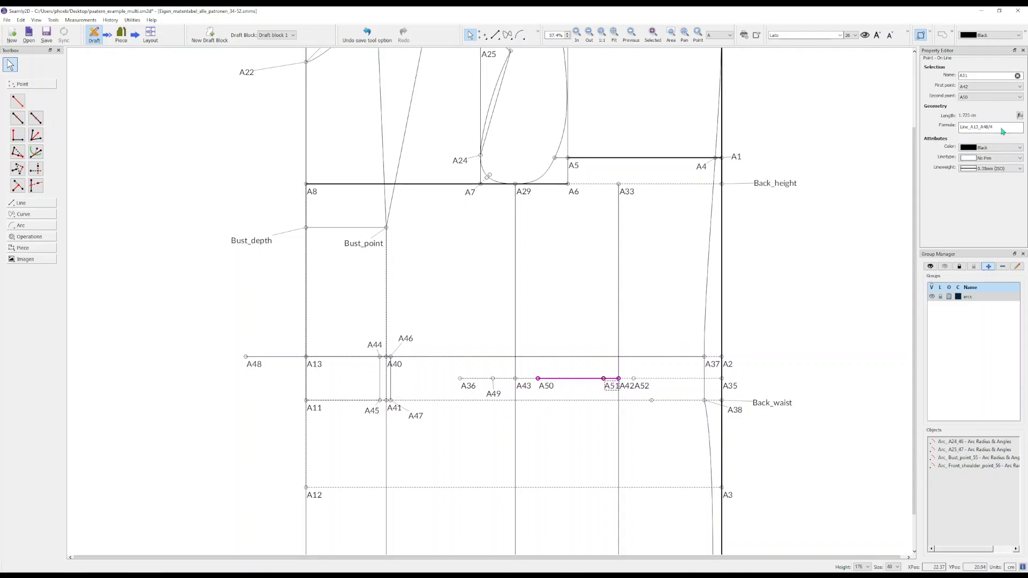
key(ctrl+v)
key(BackSpace)
key(BackSpace)
key(BackSpace)
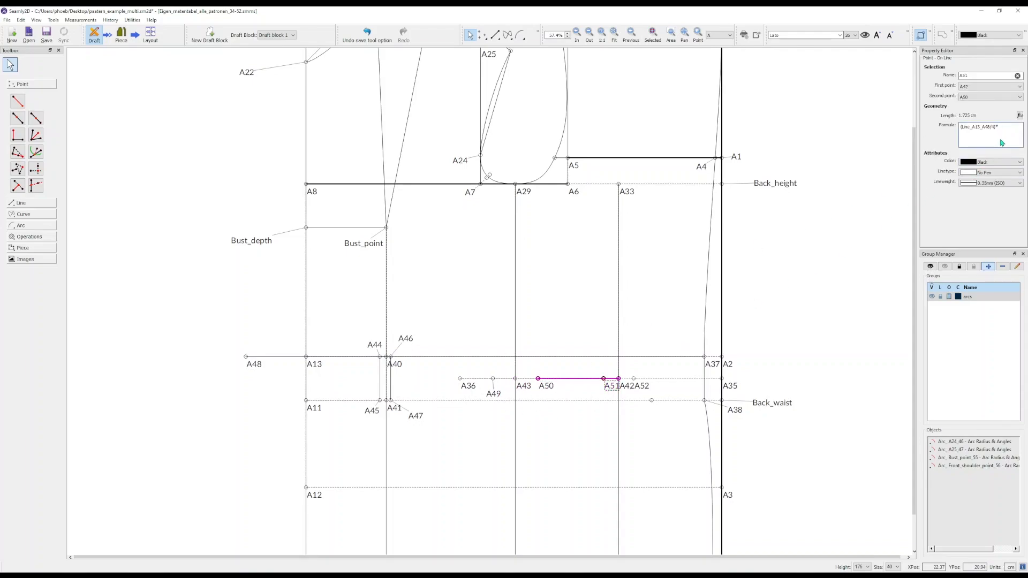
text(0.5)
key(Return)
- Undo the multiplied length formulas of points A49, A50 and A51
key(ctrl+z)
key(ctrl+z)
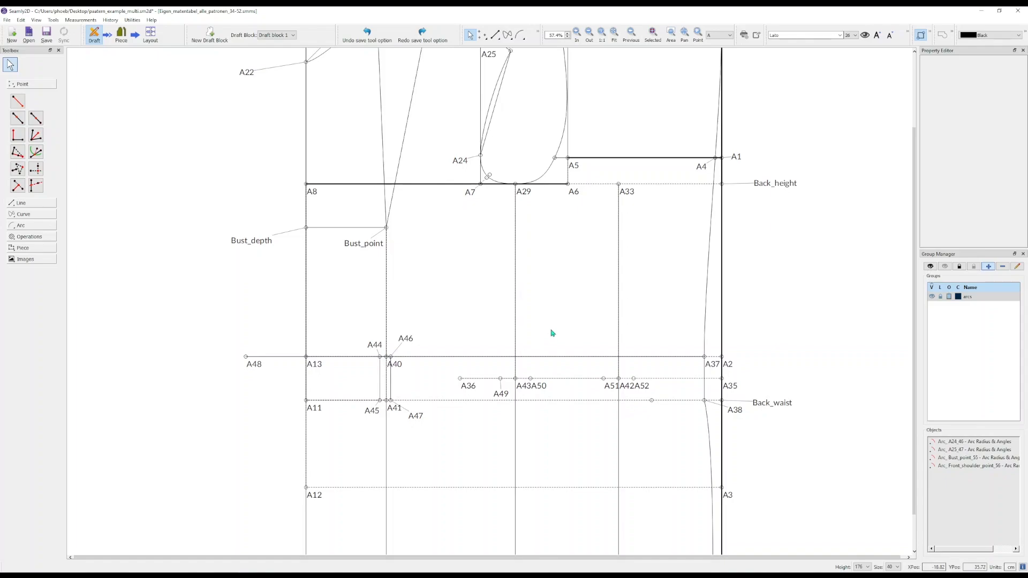
scroll(551, 330, down, 1)
scroll(552, 330, up, 1)
- Place a point on the line from A49 toward A36 at length 0.5, and move the overlapping labels apart
click(18, 121)
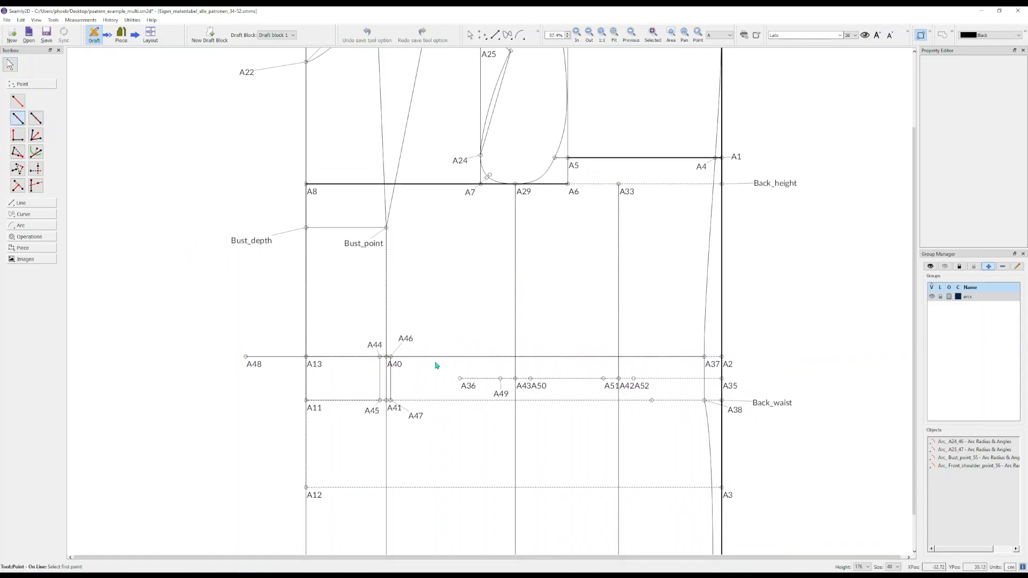
click(500, 380)
click(460, 378)
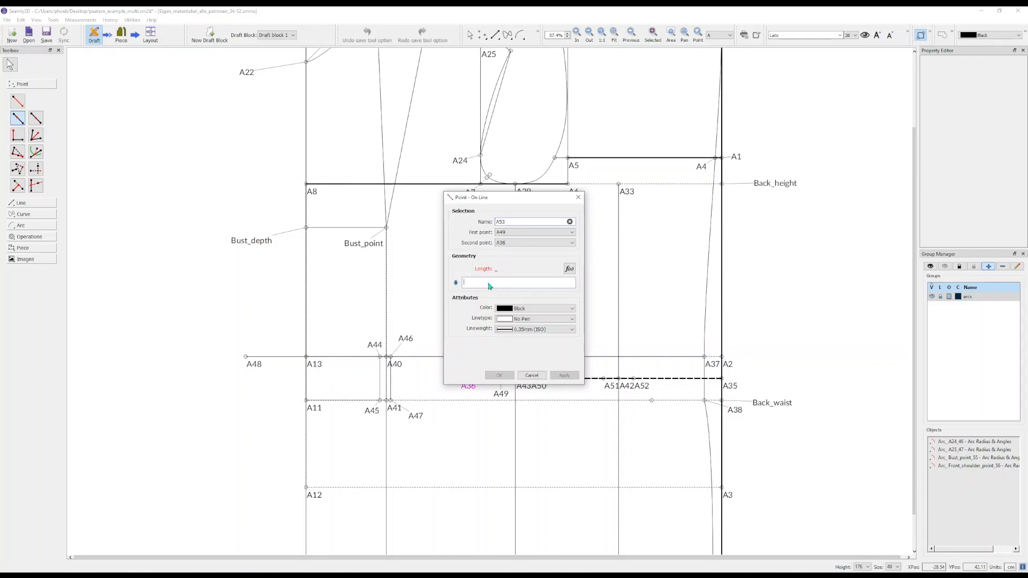
text(0.5)
click(499, 375)
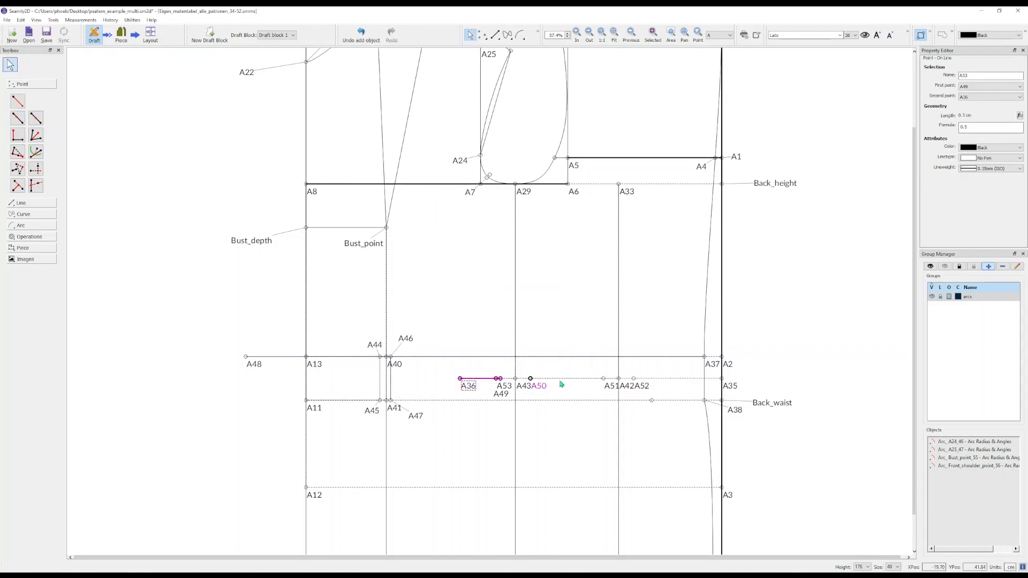
drag(500, 394, 475, 396)
- Place a point on the line from A50 toward A51 at length 0.5
key(alt+o)
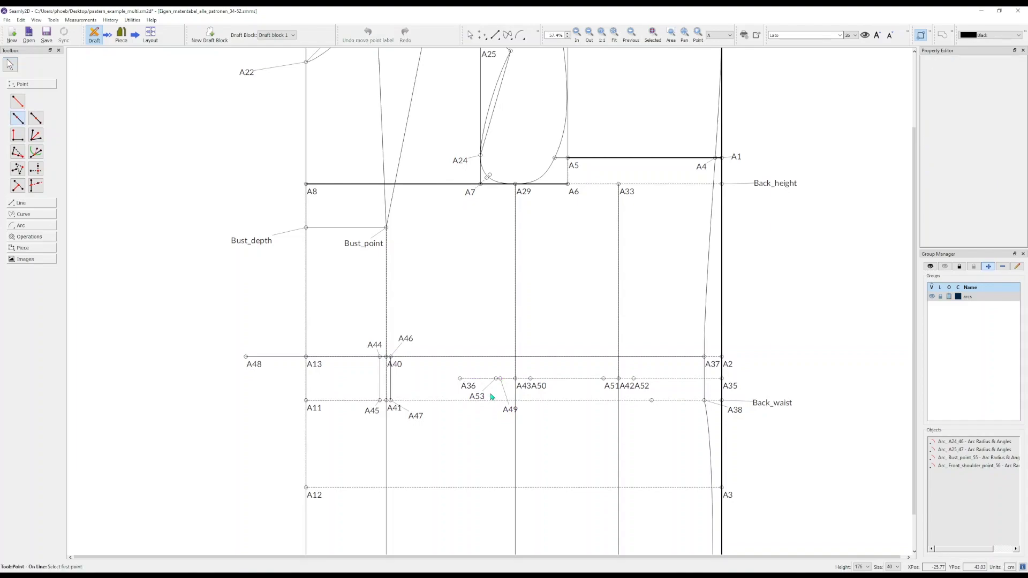
click(530, 379)
click(604, 379)
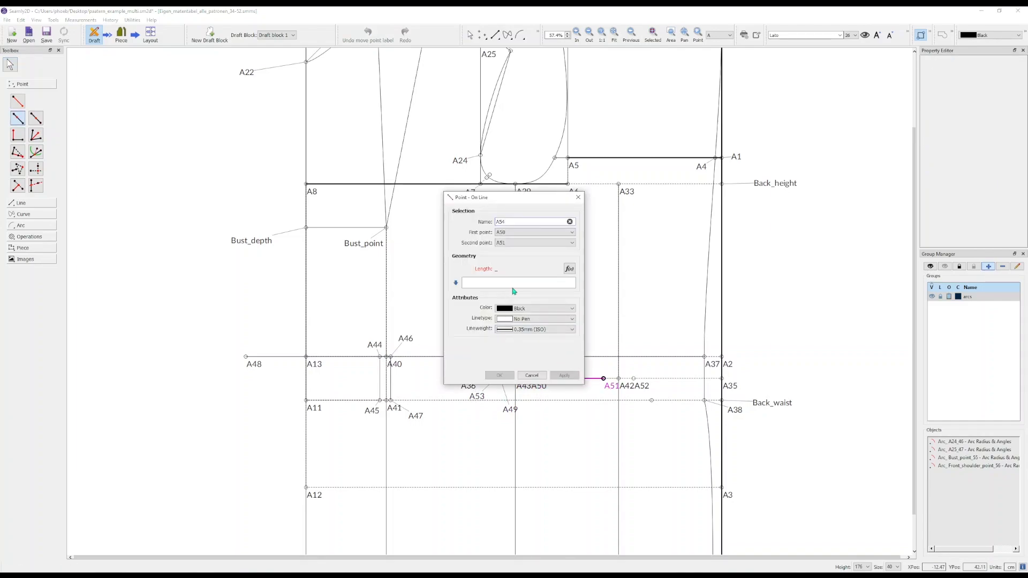
text(0.5)
click(499, 374)
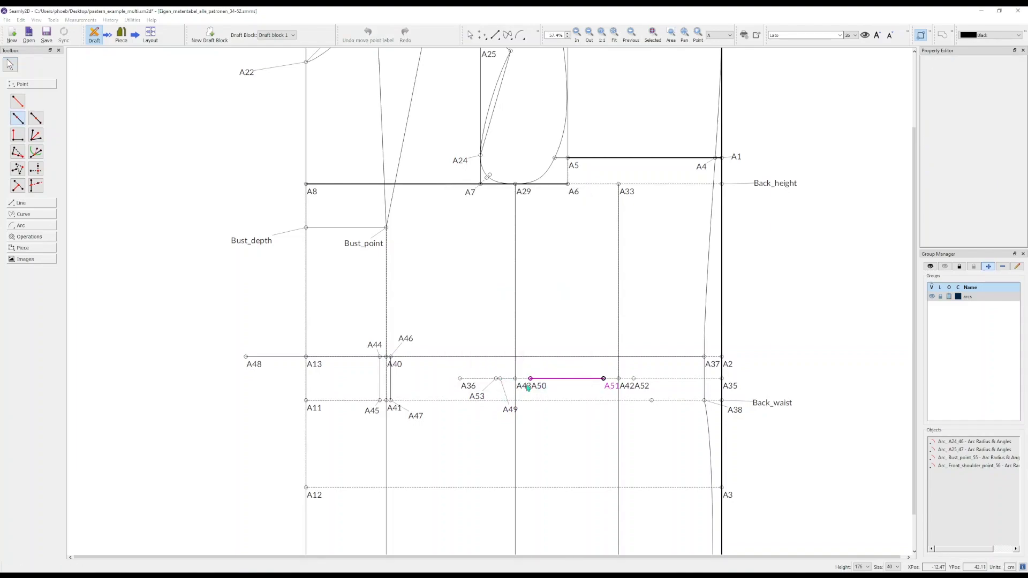
- Hide the names of points A43 and A42, and move the A50, A51 and A54 labels clear of each other
right_click(522, 385)
click(543, 402)
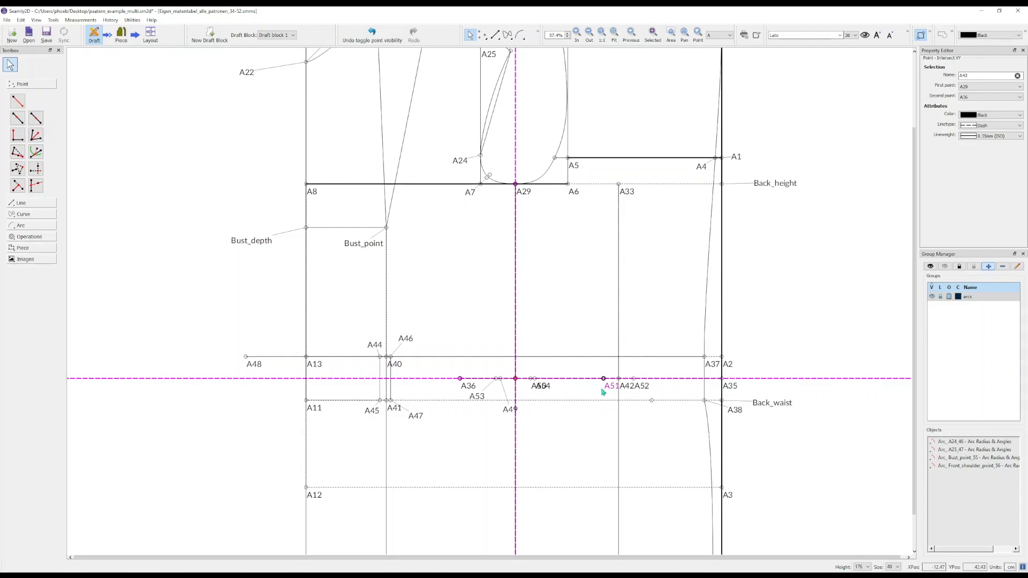
mouse_move(604, 391)
mouse_down()
mouse_move(587, 392)
mouse_move(616, 395)
mouse_up()
right_click(619, 397)
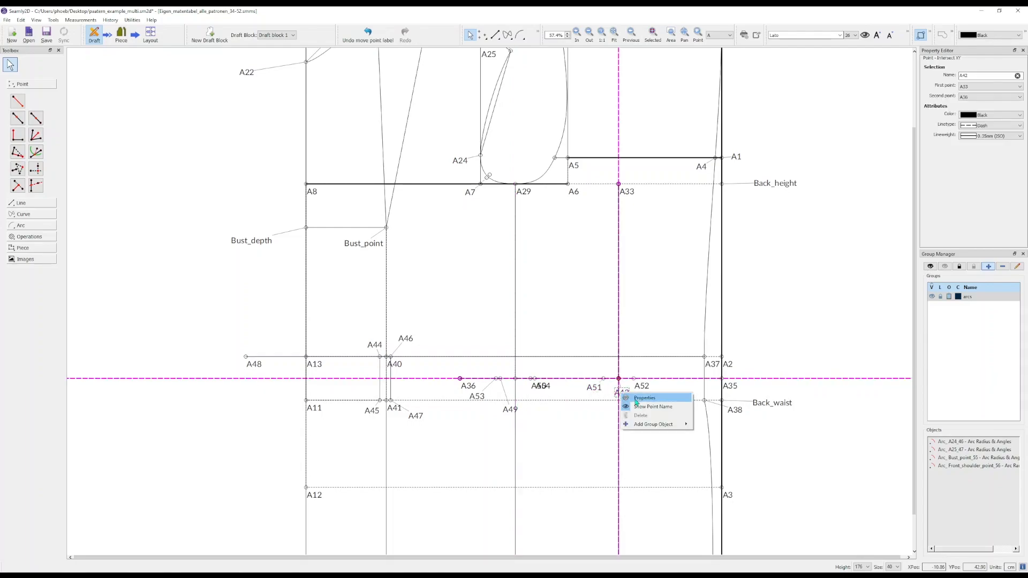
click(635, 405)
drag(545, 385, 534, 404)
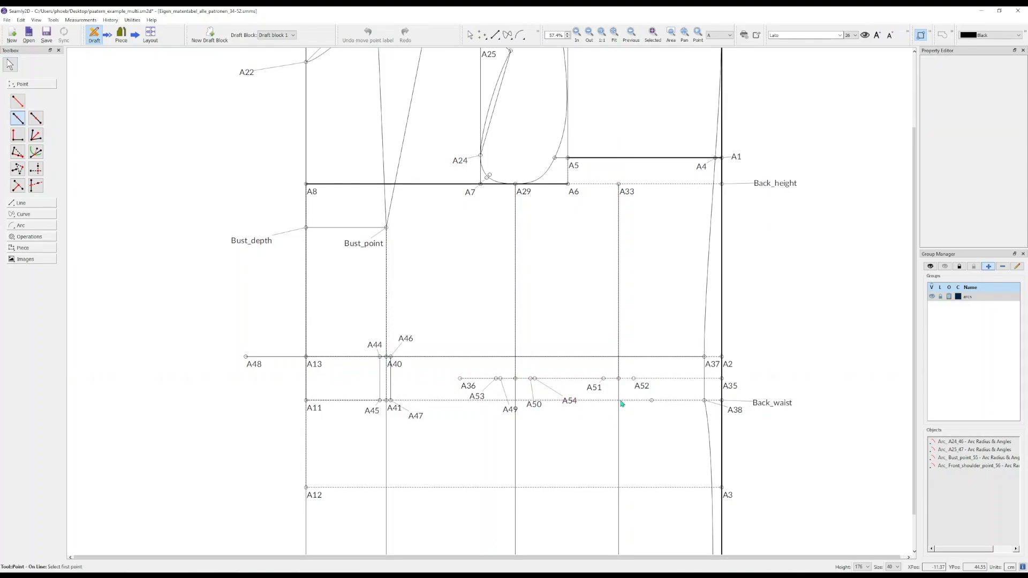
- Place points 0.5 from A51 toward A54 and 0.5 from A52 toward A35, moving both new labels above the line
click(572, 401)
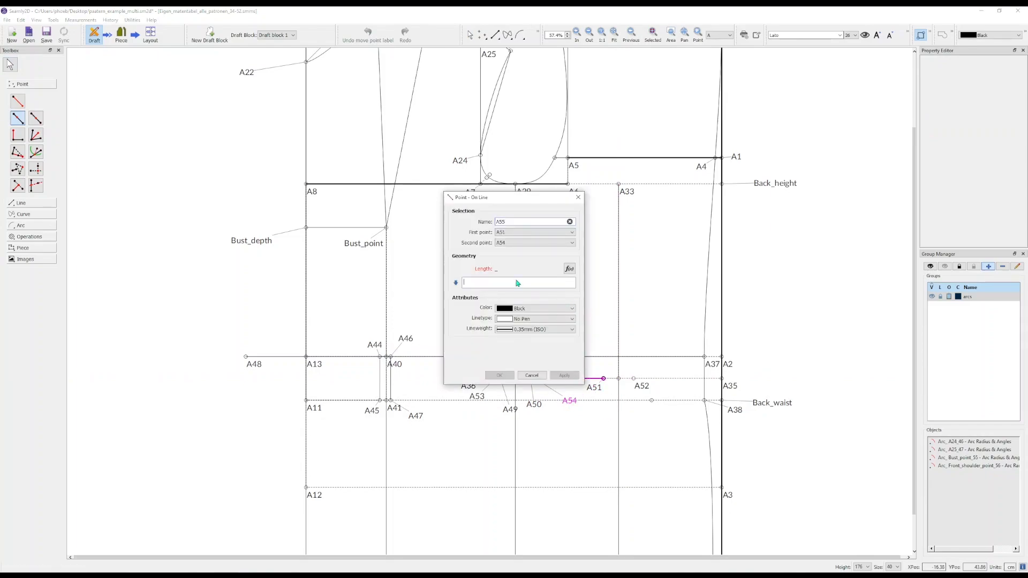
key(Return)
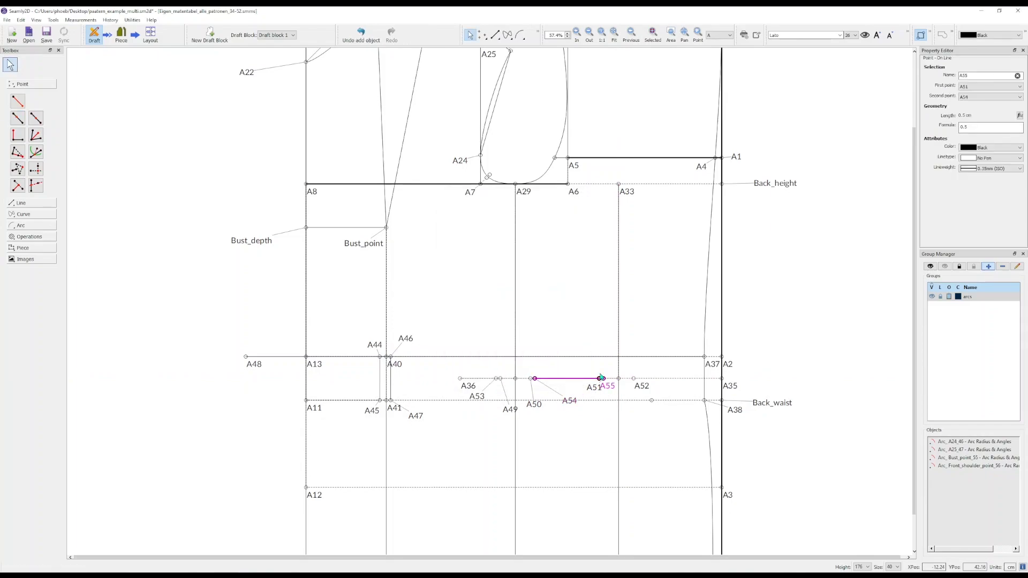
key(o)
key(l)
click(633, 379)
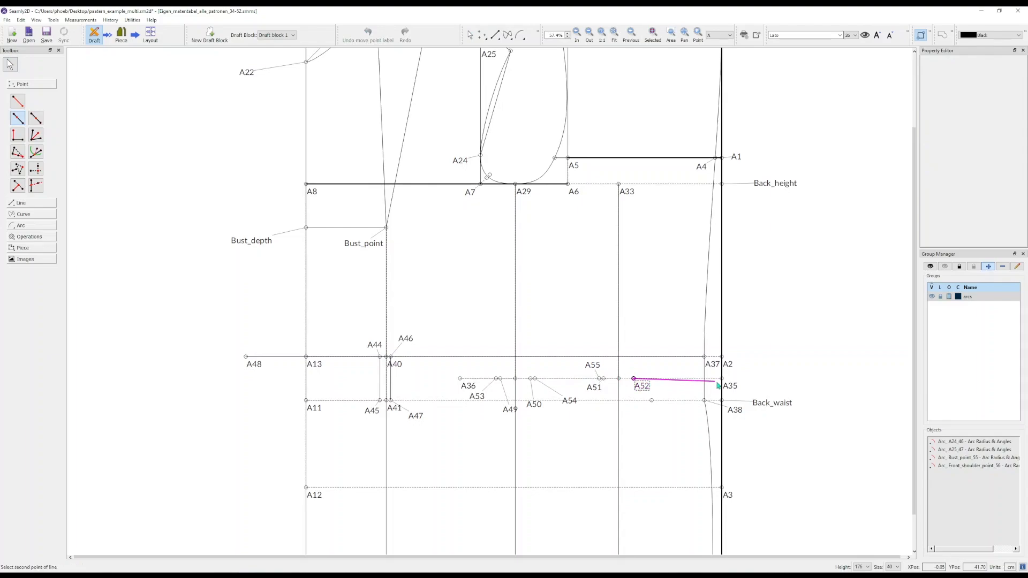
click(733, 385)
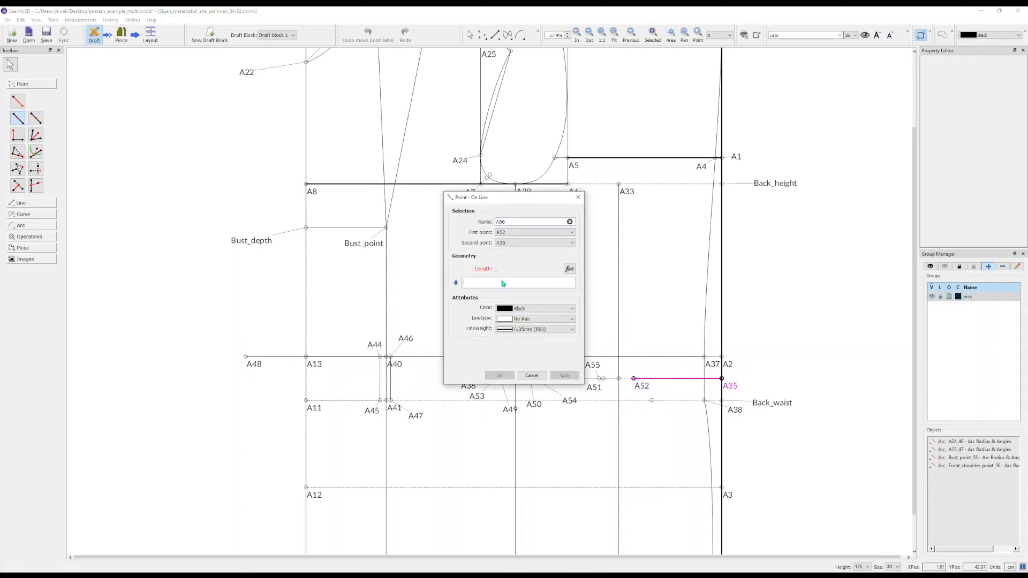
click(499, 376)
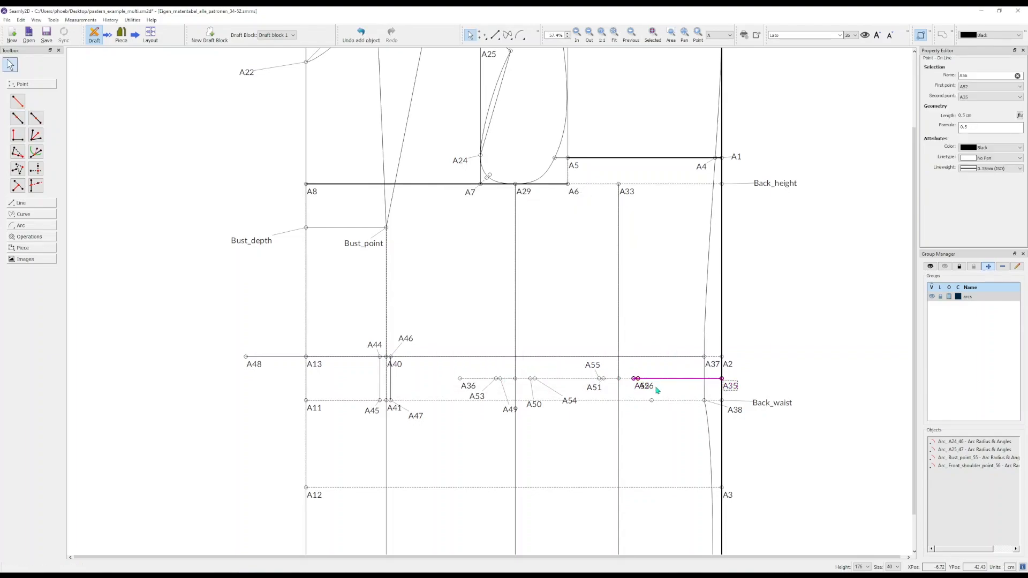
drag(657, 386, 669, 366)
- Draw a straight line along the hip level from A9 to A39
scroll(575, 387, down, 1)
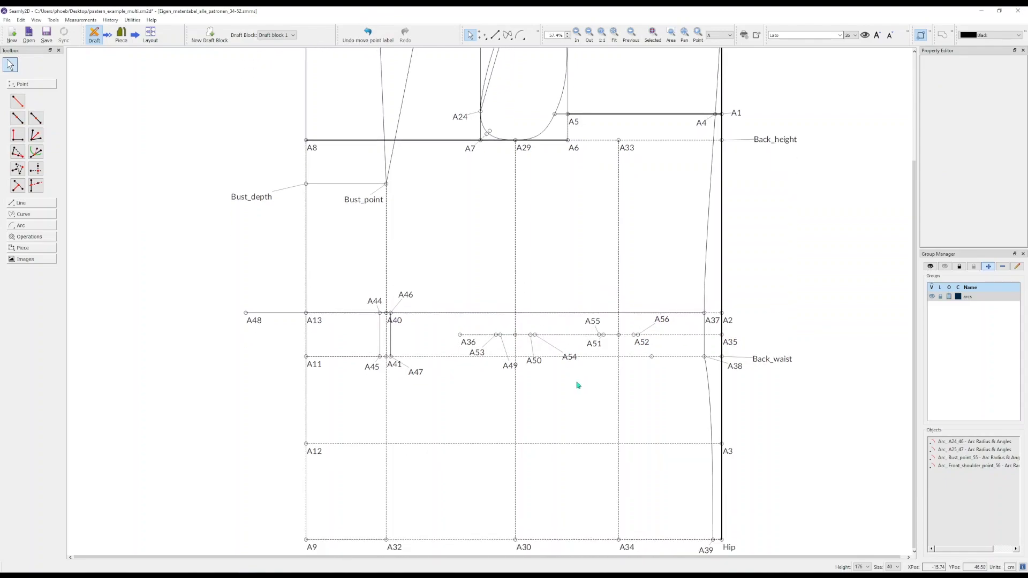
click(32, 205)
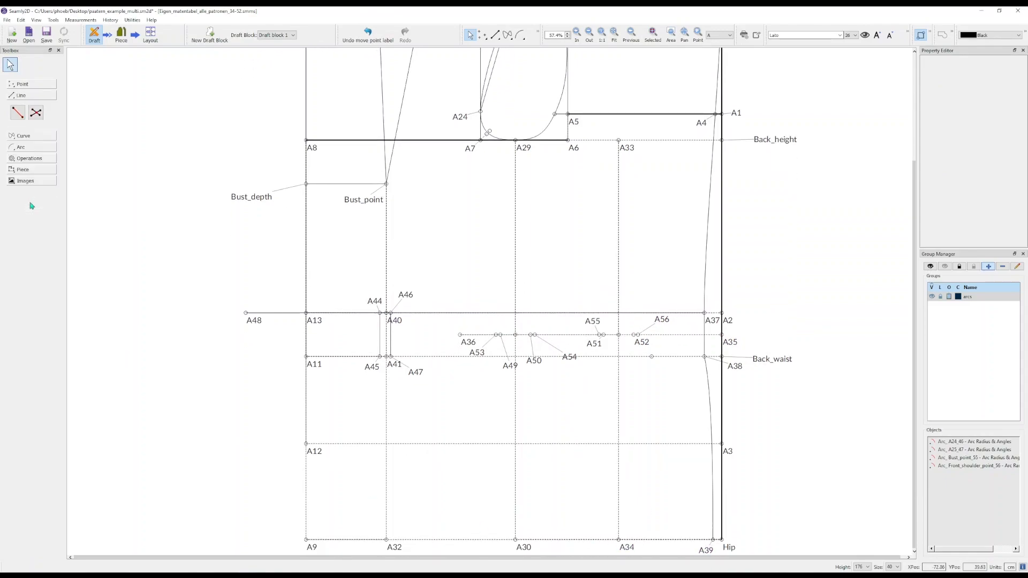
click(19, 115)
click(306, 546)
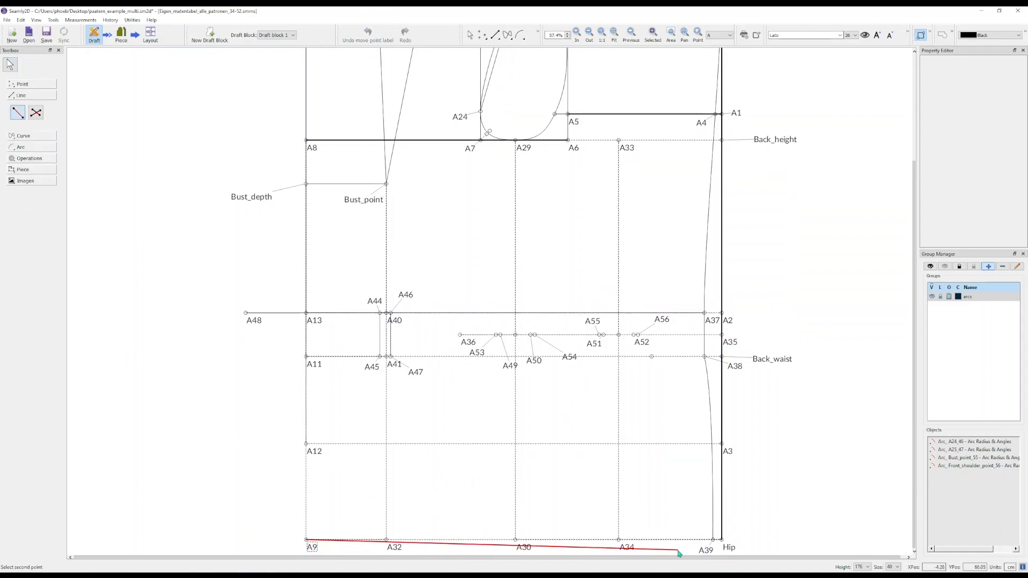
click(713, 540)
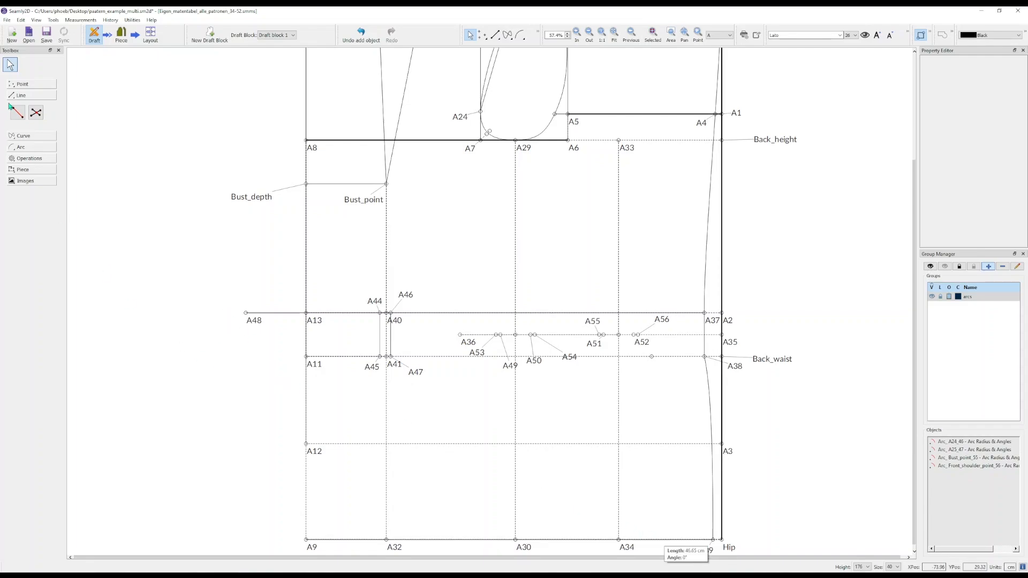
click(28, 84)
click(304, 545)
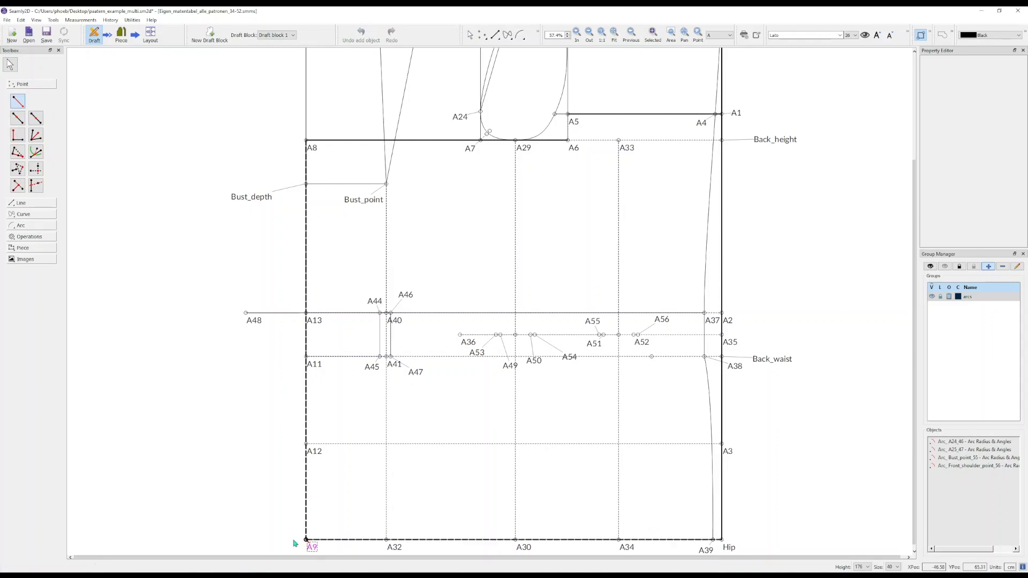
click(253, 540)
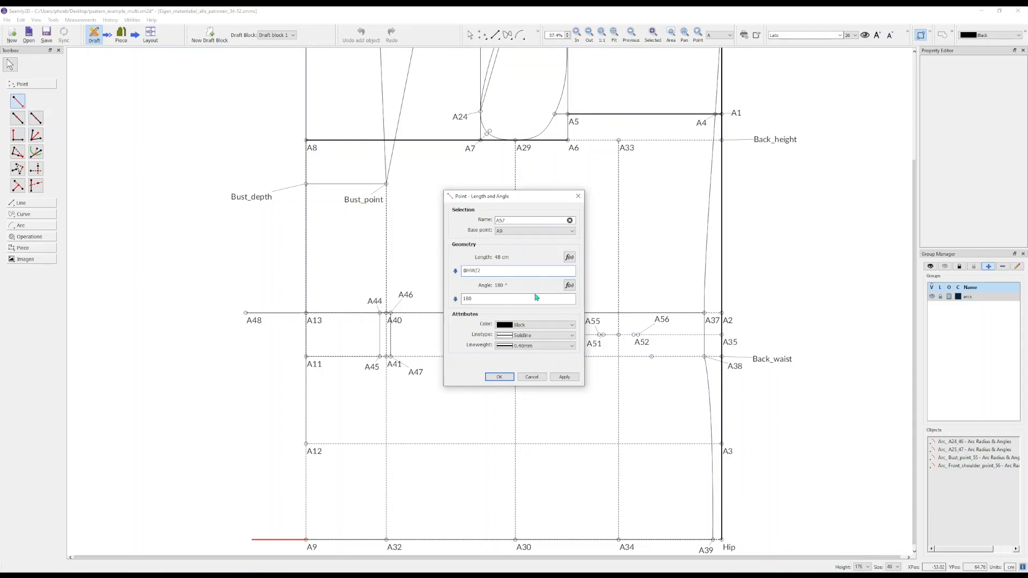
click(499, 377)
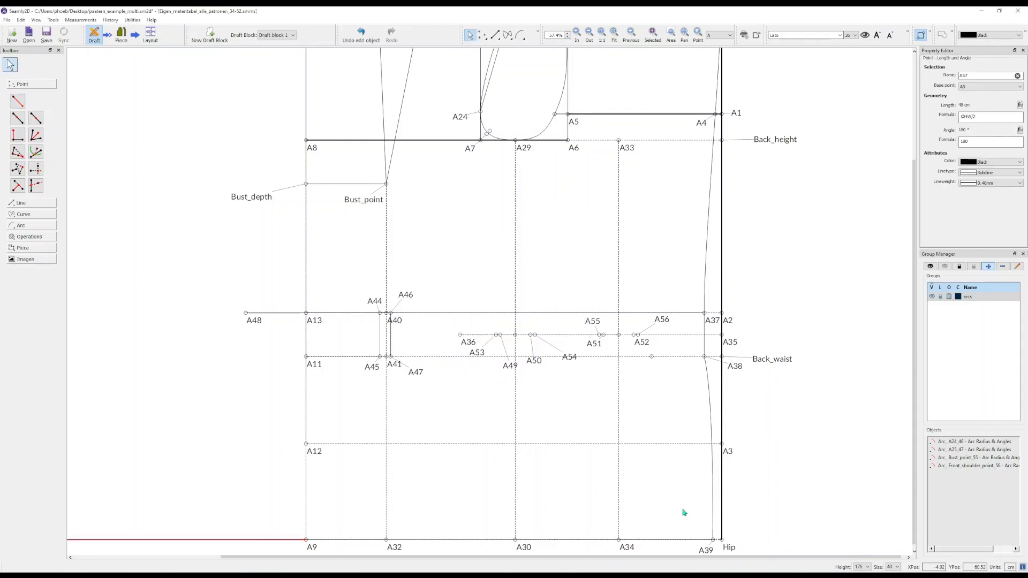
- Try a length of 0.5 for point A39 on the line from Hip, and undo the change
click(707, 555)
click(974, 131)
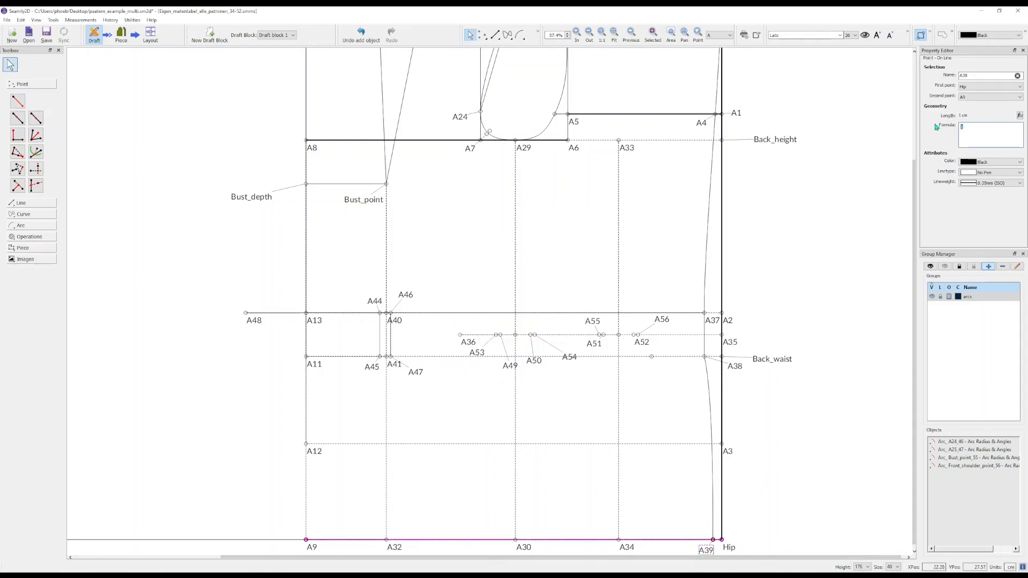
text(0.5)
key(Return)
click(684, 525)
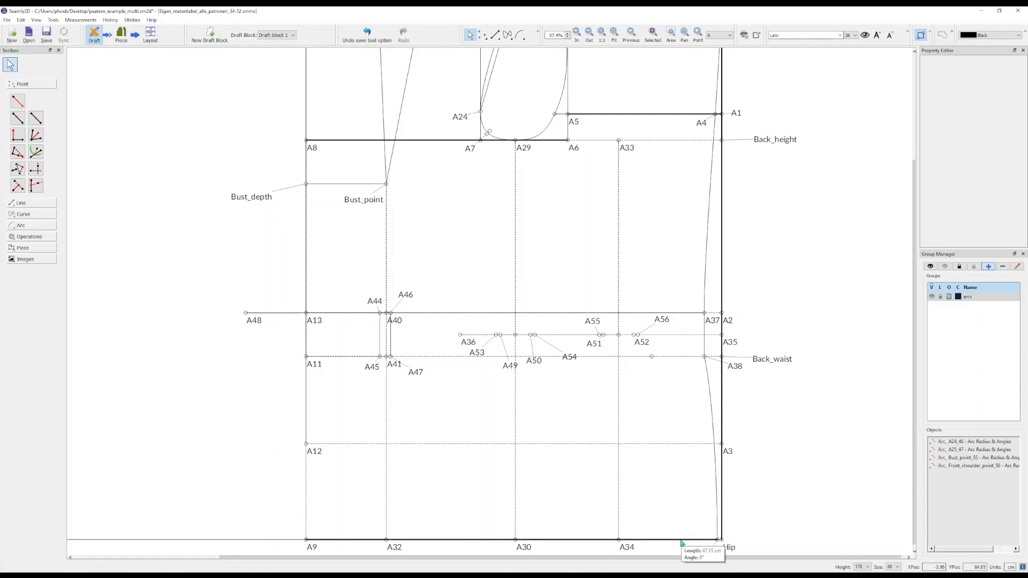
key(ctrl+z)
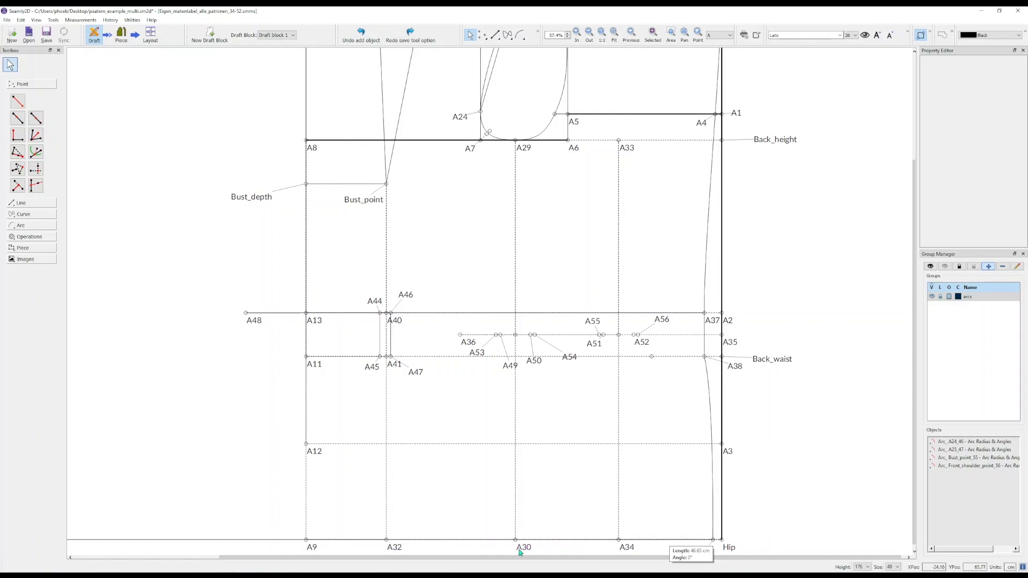
- Place a point on the line from A30 toward A32 at length 1
click(18, 118)
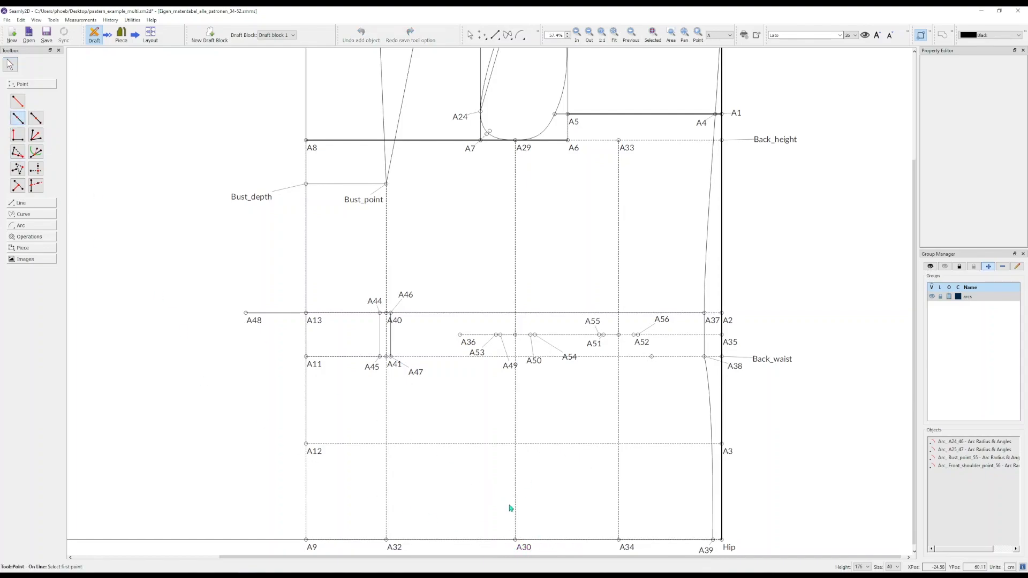
click(515, 540)
click(386, 540)
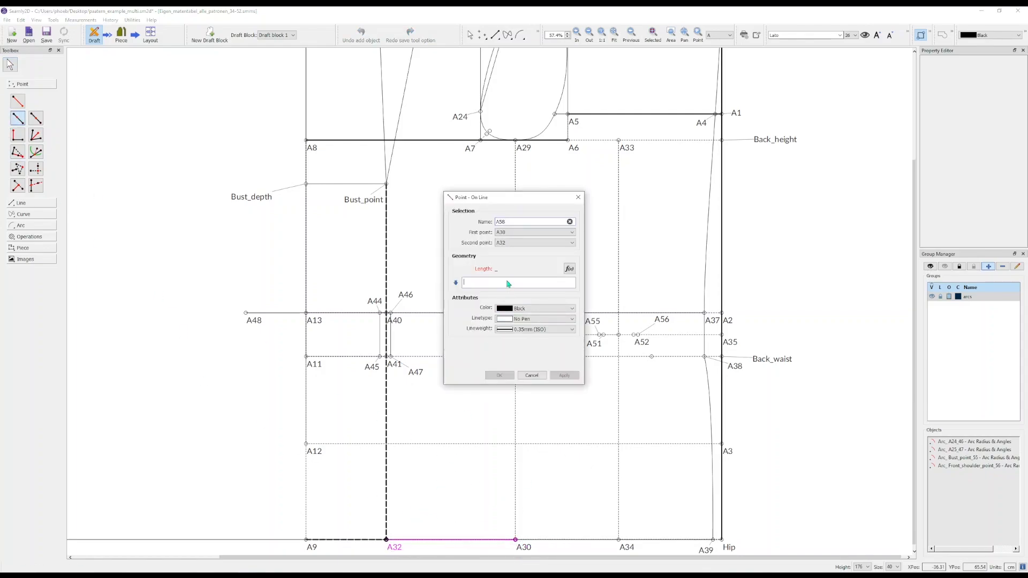
text(1)
click(500, 375)
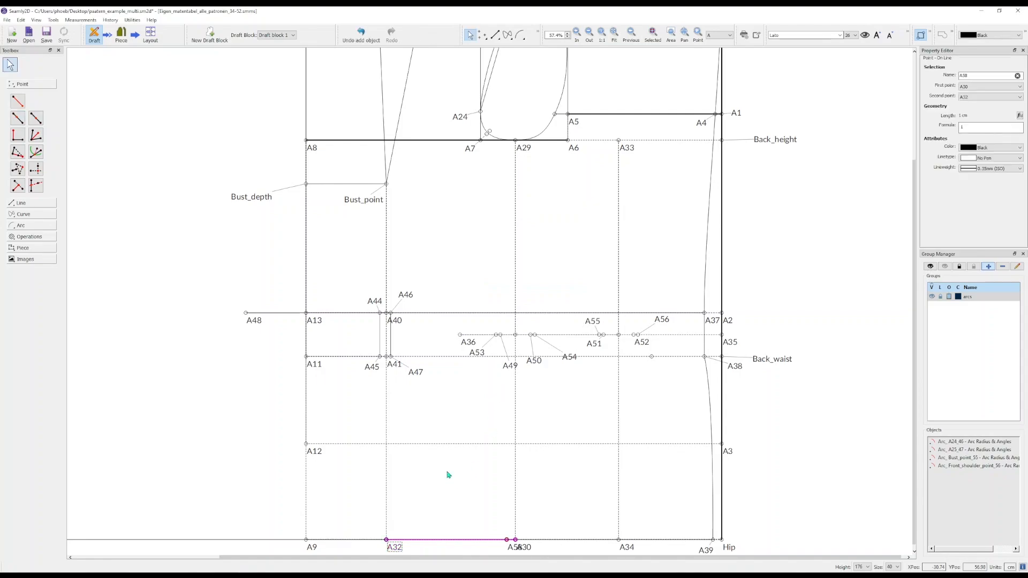
- Place a point on the line from A30 toward A34 at length 1, and move the A58 and A59 labels clear of A30
key(ctrl+l)
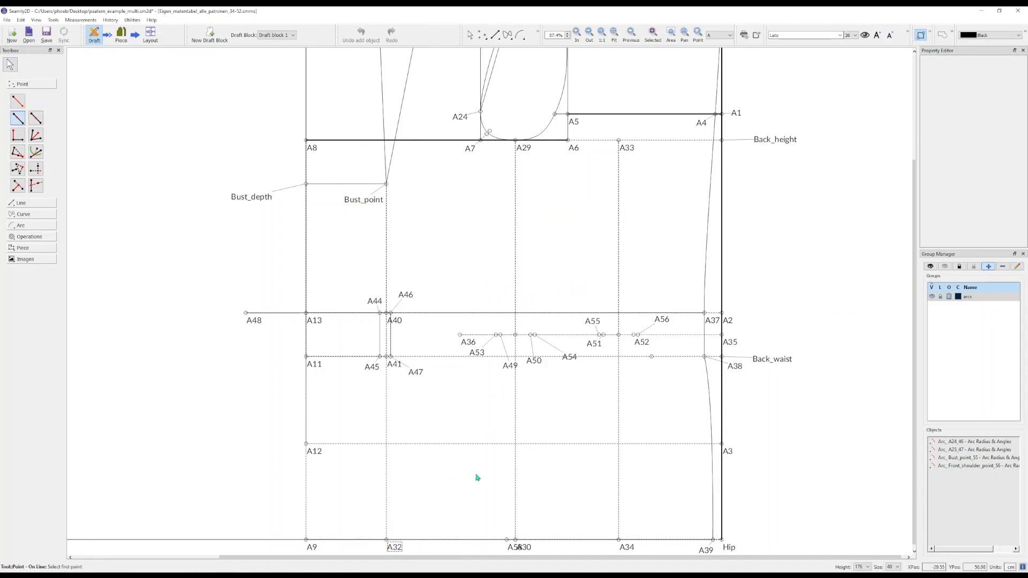
click(532, 552)
click(619, 540)
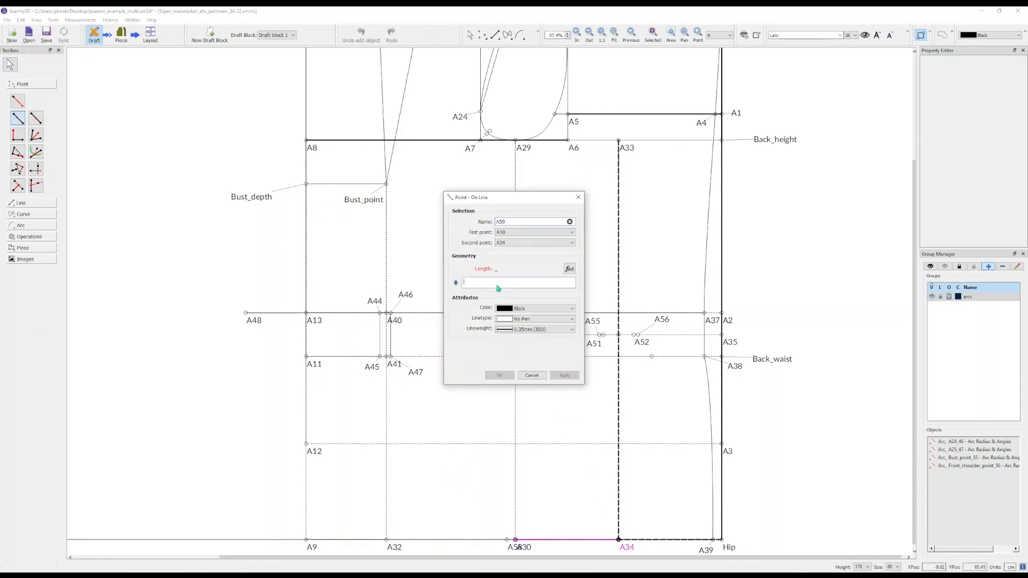
click(500, 375)
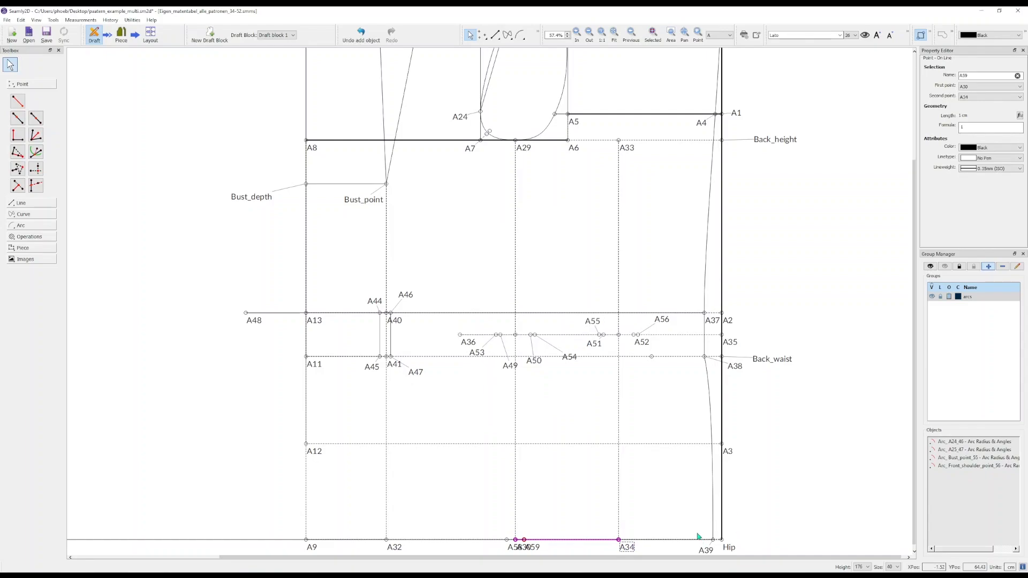
drag(532, 543, 561, 549)
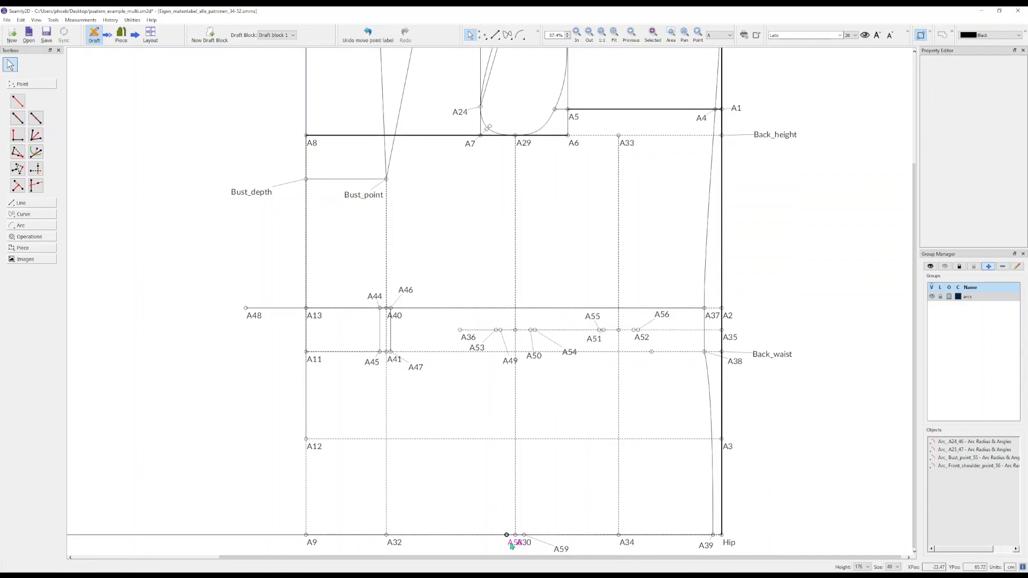
scroll(563, 499, up, 1)
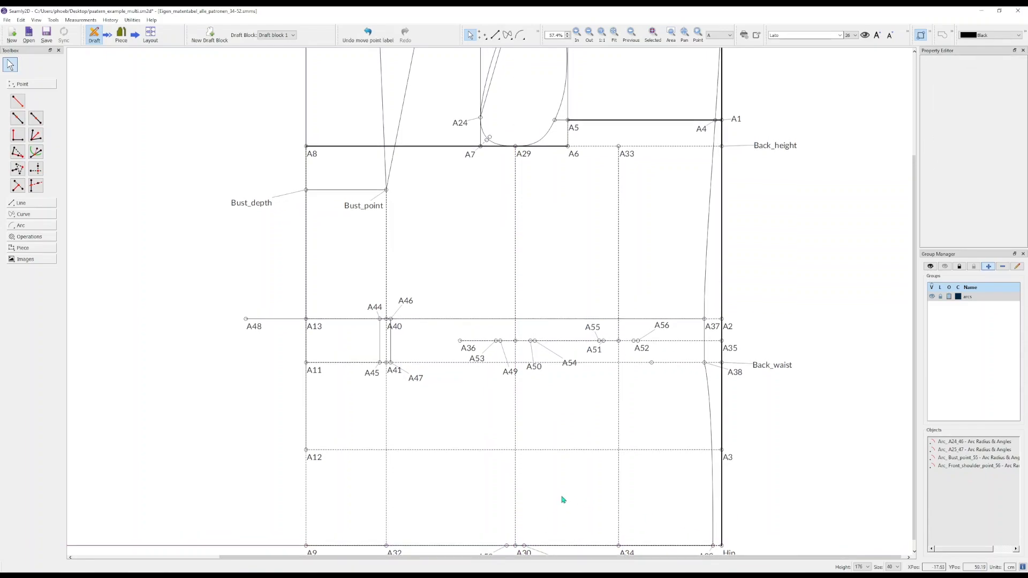
- Draw the upper front dart legs as curves from Bust_point to A44 and from A46 to Bust_point
scroll(528, 464, up, 3)
click(47, 215)
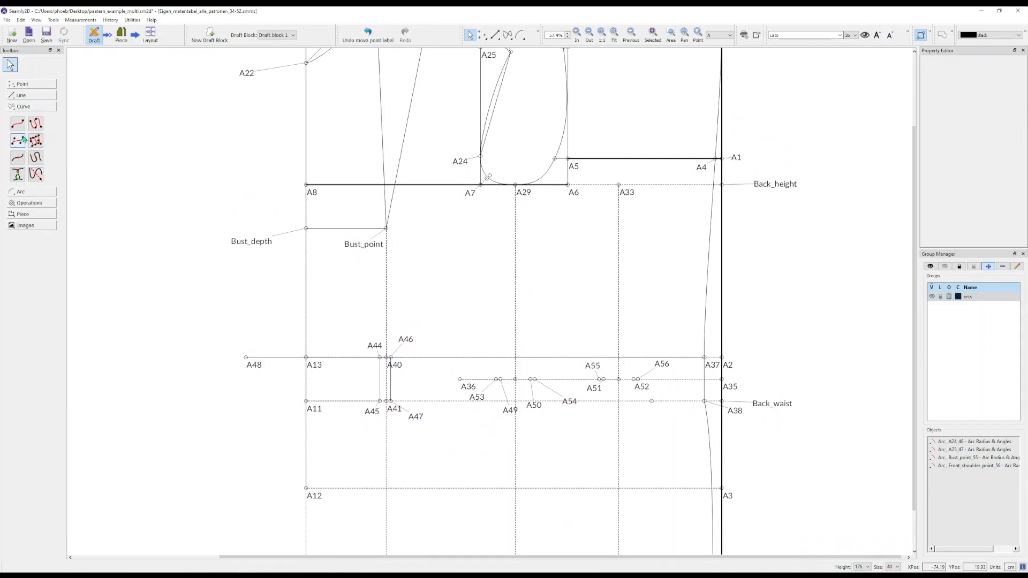
click(18, 123)
click(386, 229)
click(381, 345)
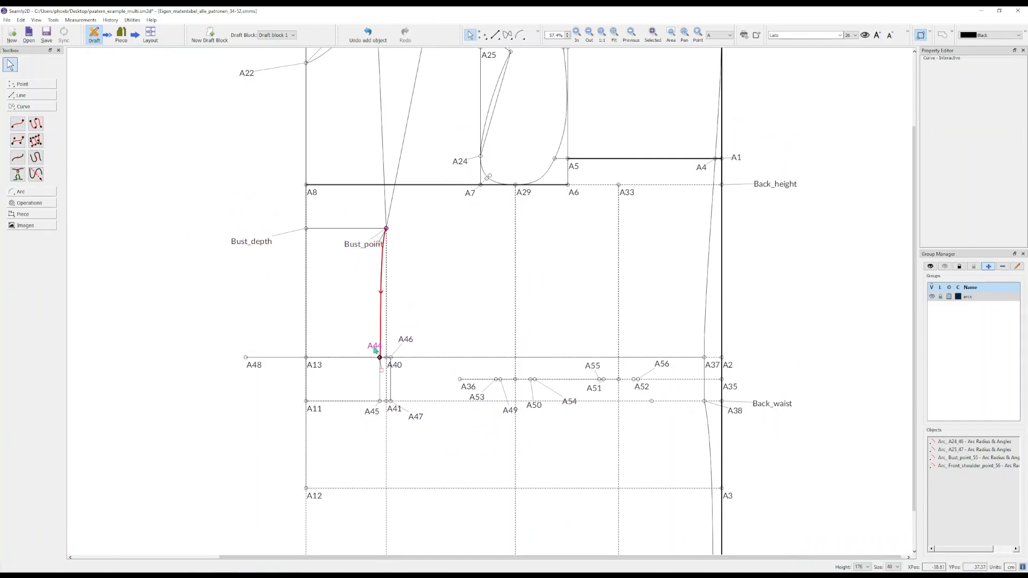
click(414, 345)
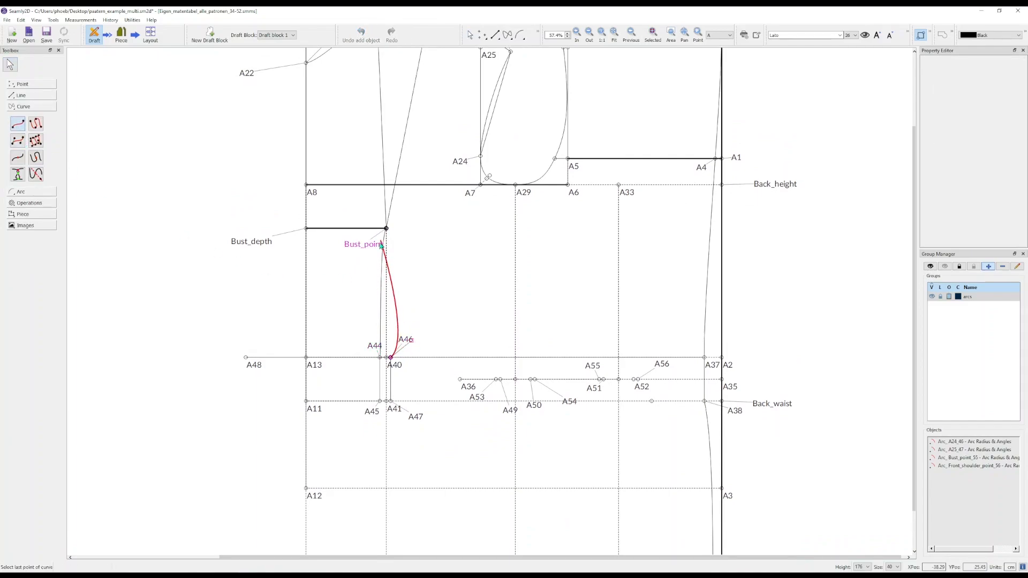
click(385, 247)
- Draw the lower front dart legs as curves from A45 to A32 and from A32 to A47
scroll(384, 246, down, 3)
click(373, 363)
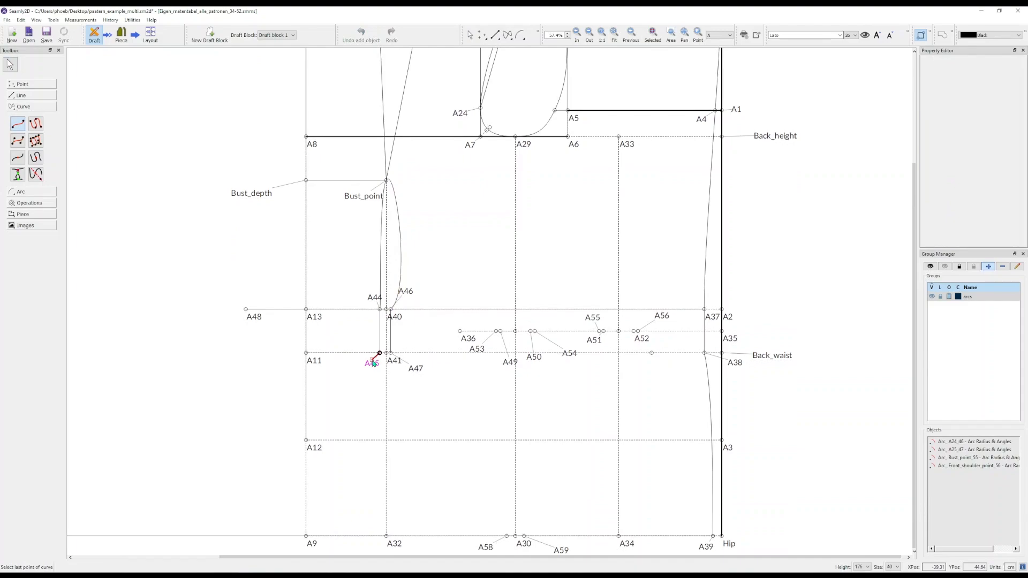
click(391, 542)
click(391, 542)
click(415, 368)
key(Return)
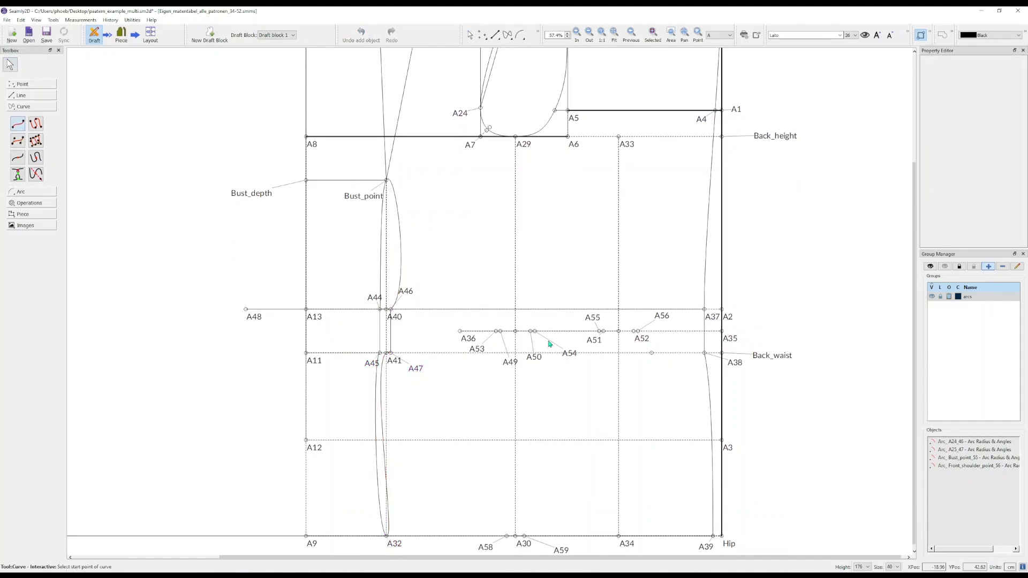
- Draw the side seams below the waist as crossing curves from A49 to A59 and from A58 to A50
click(501, 332)
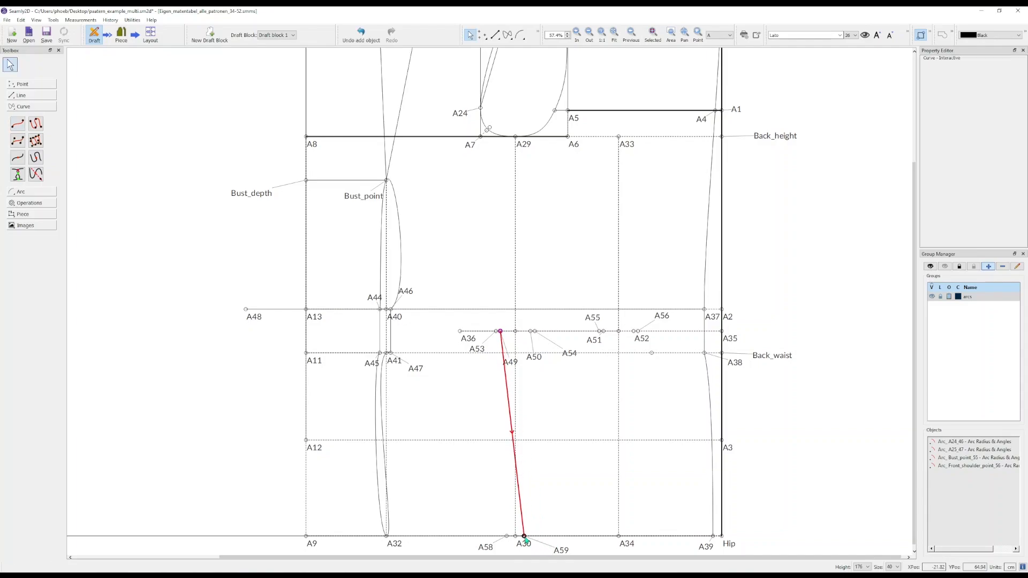
click(525, 536)
key(Return)
click(507, 536)
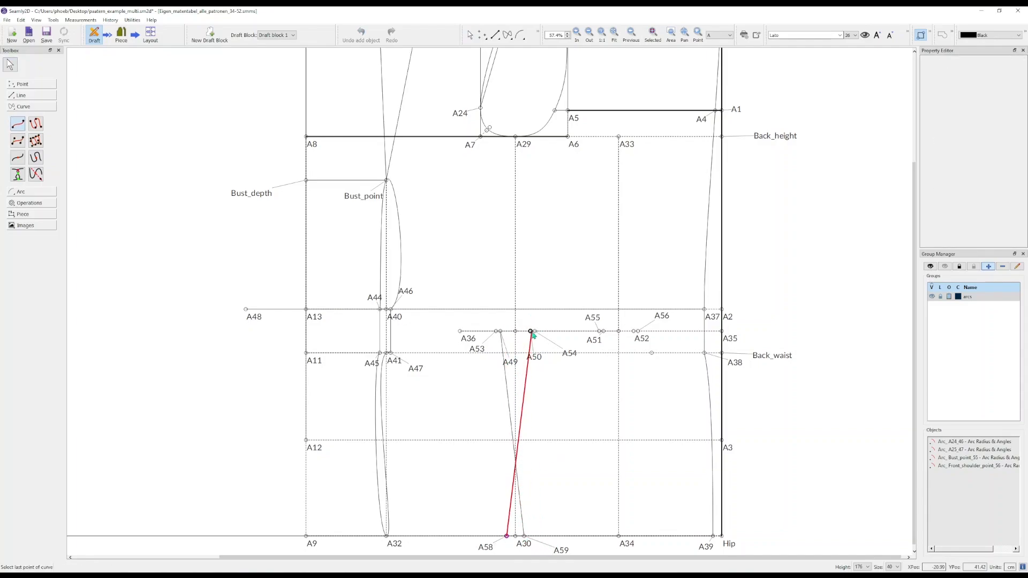
click(530, 331)
key(Return)
- Draw the side seams above the waist as curves from A49 to A29 and from A29 to A50
click(524, 145)
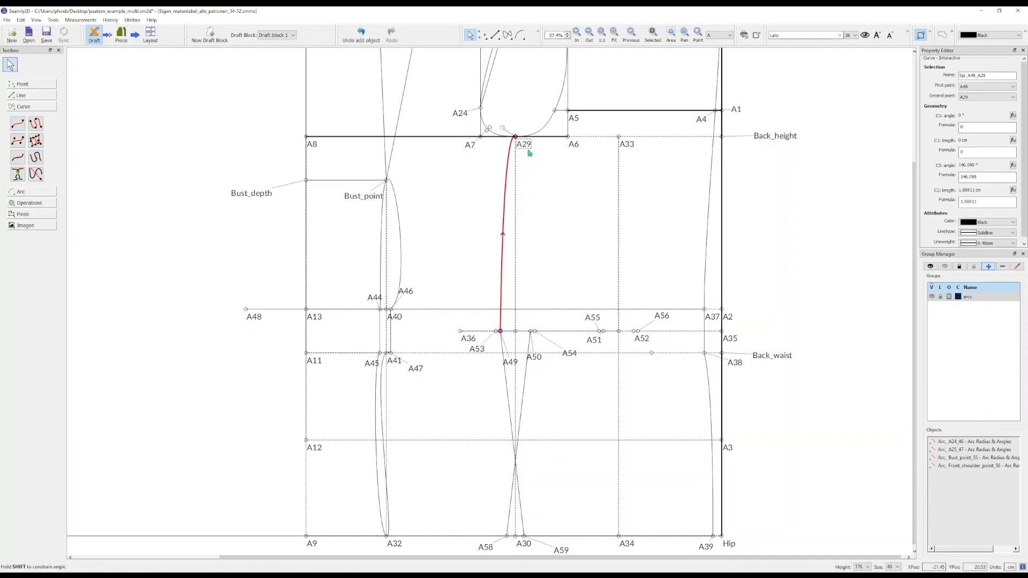
key(Return)
click(524, 143)
click(531, 332)
key(Return)
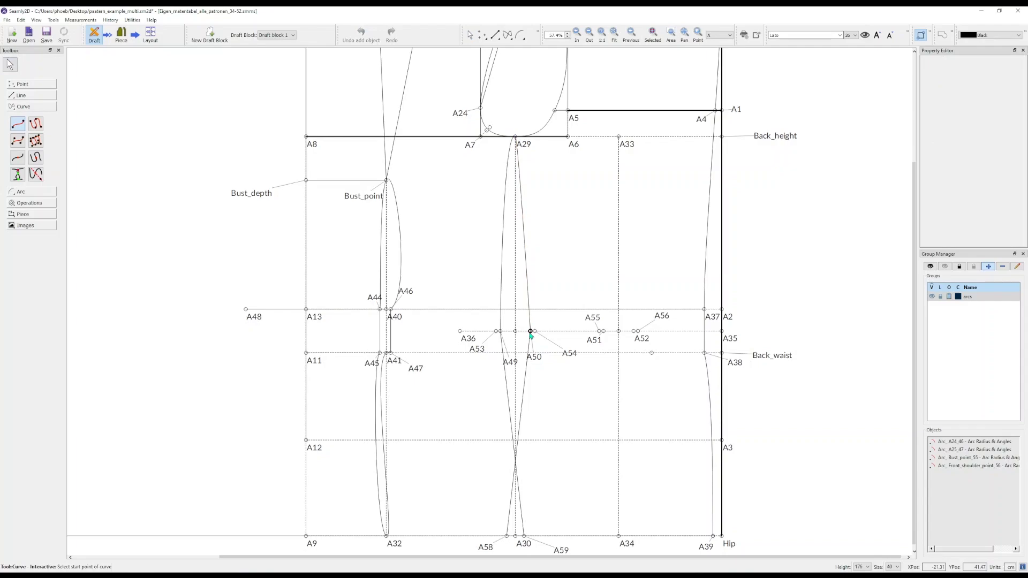
- Draw the back dart as curves from A51 to A33, A33 to A52, A52 to A34 and A34 to A51
click(604, 332)
click(618, 138)
key(Return)
click(619, 138)
click(634, 331)
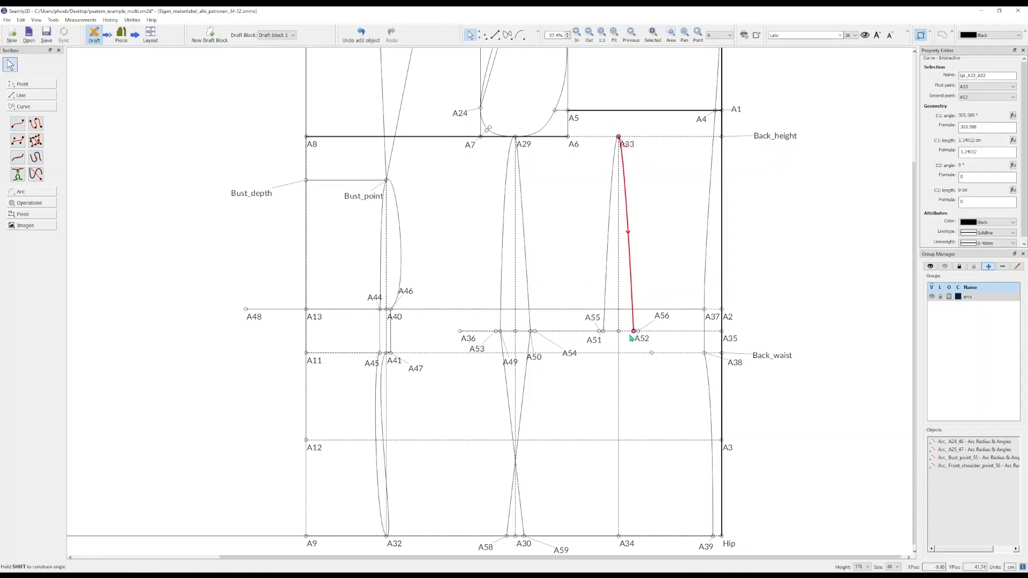
key(Return)
click(619, 536)
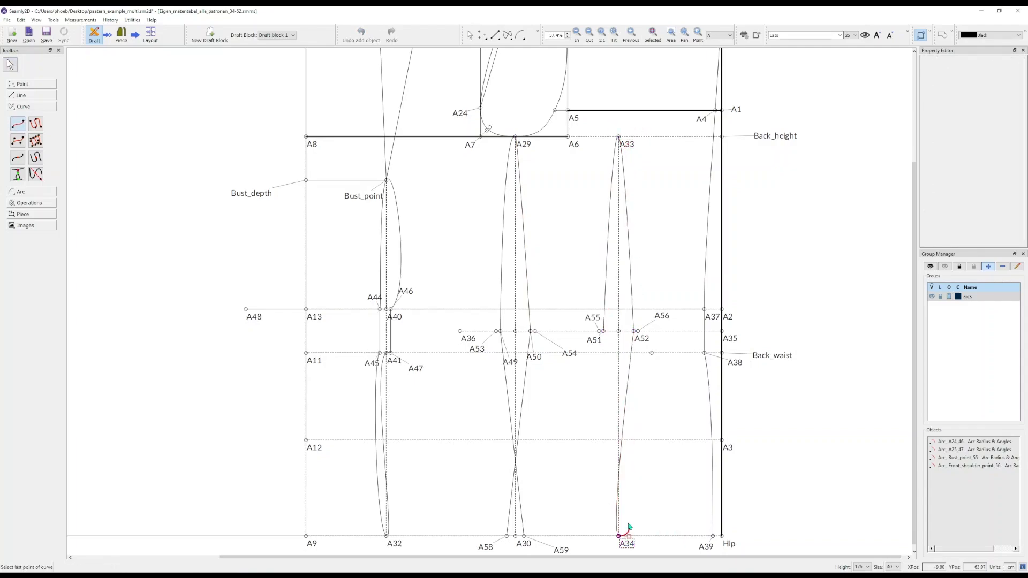
click(604, 332)
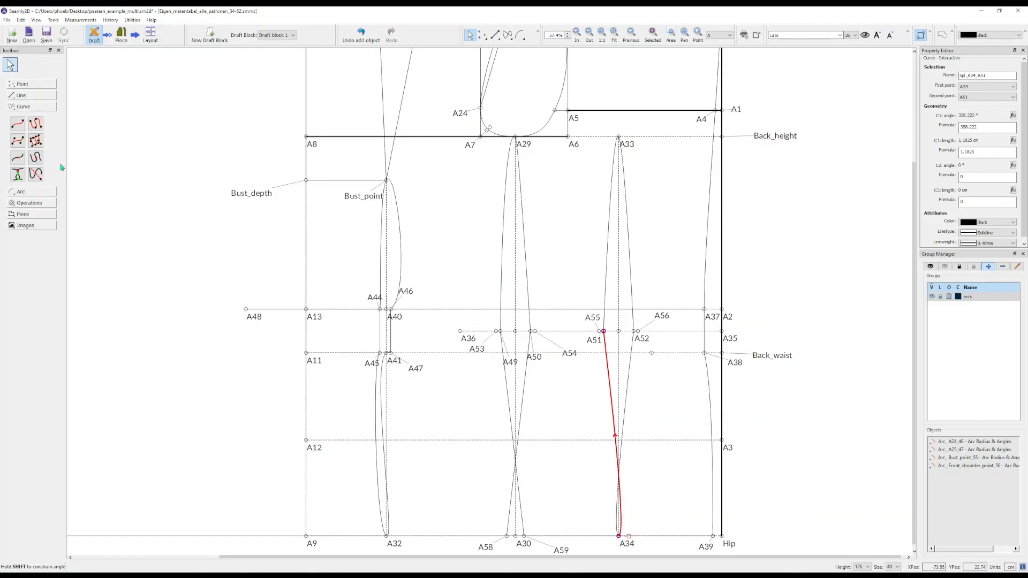
- Draw straight guide lines from A29 to A53 and from A29 to A54
click(24, 97)
click(18, 113)
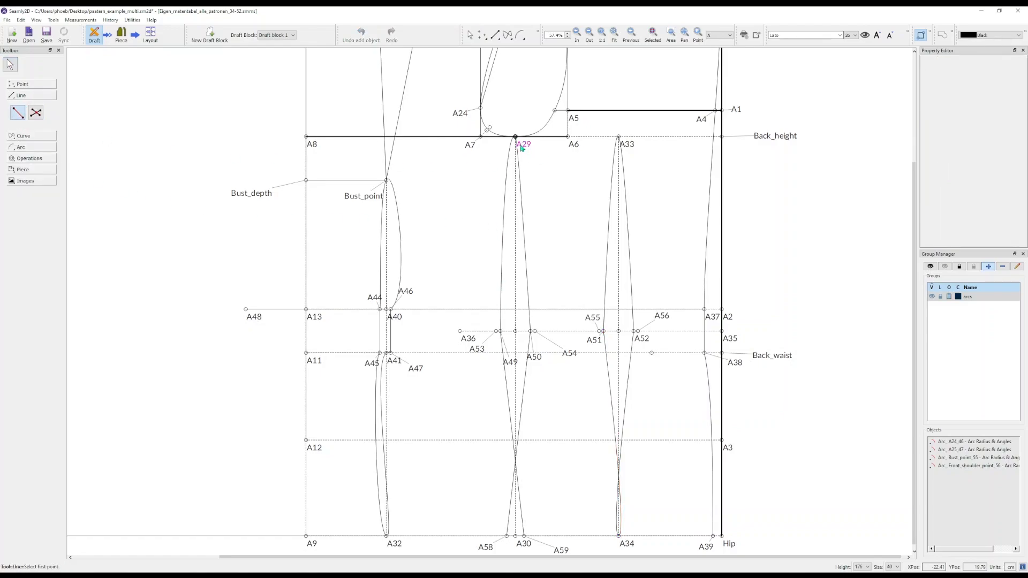
click(497, 331)
click(529, 149)
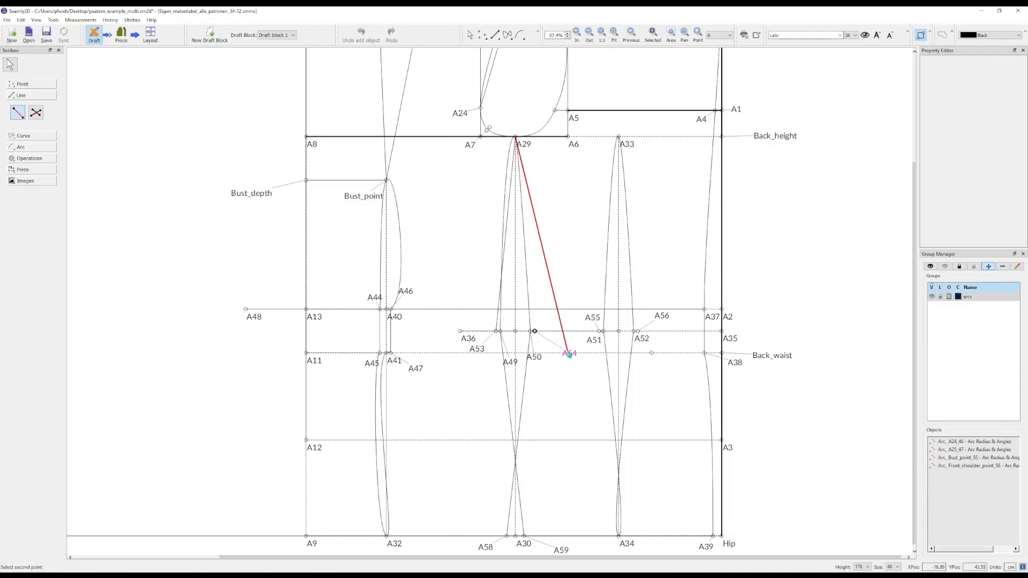
click(567, 355)
- Draw straight guide lines from A33 to A55 and from A33 to A56
click(627, 144)
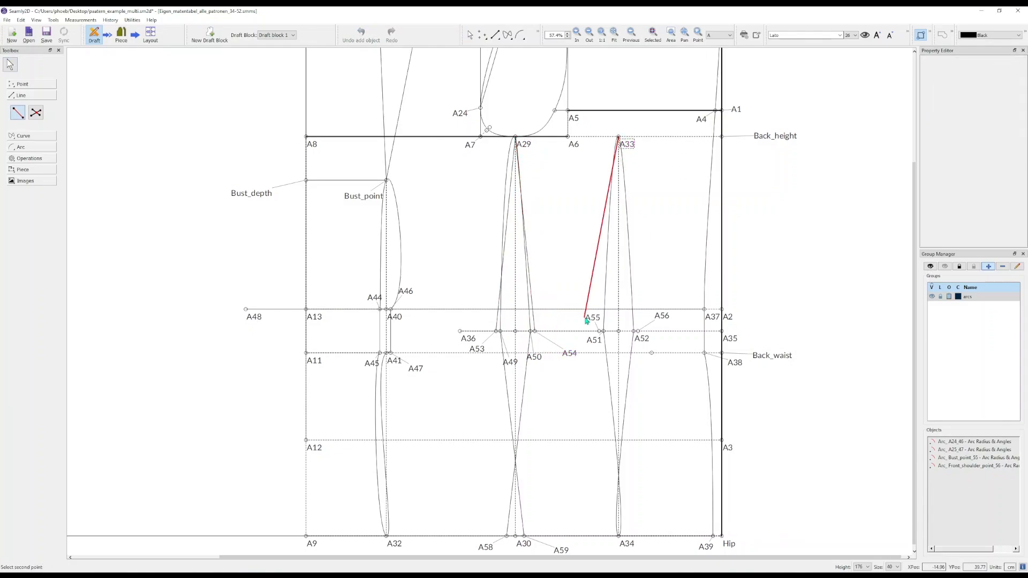
click(593, 319)
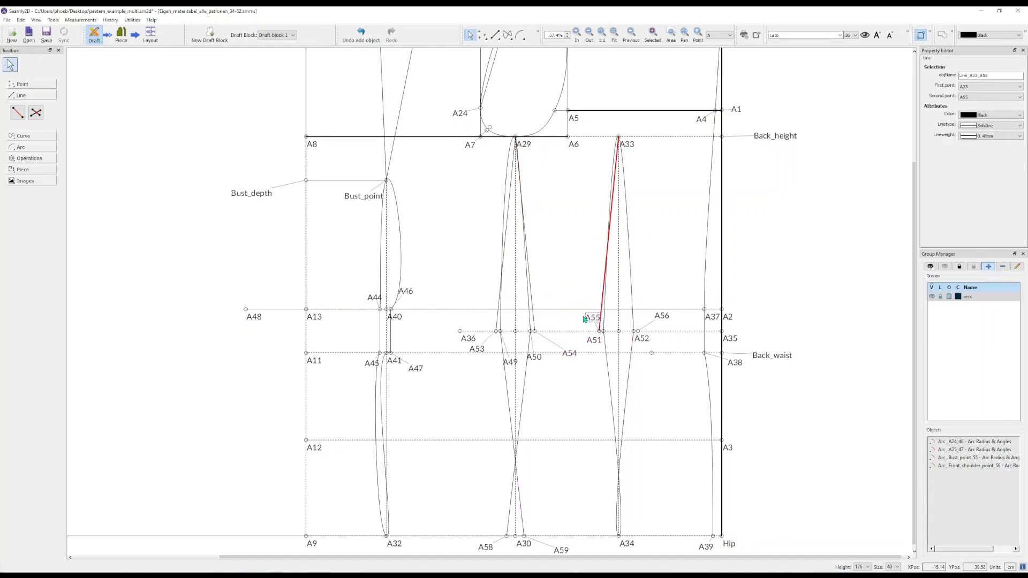
click(662, 317)
key(Escape)
scroll(496, 218, up, 4)
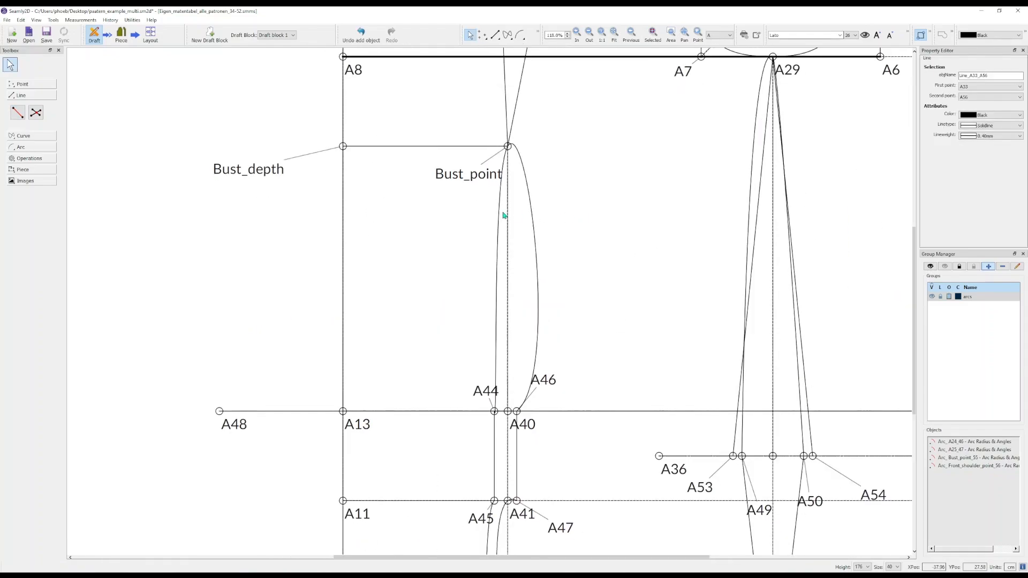
- Reshape the front dart curve from Bust_point to A44, with a vertical 90° handle at A44 and a gentler bend near Bust_point
click(495, 294)
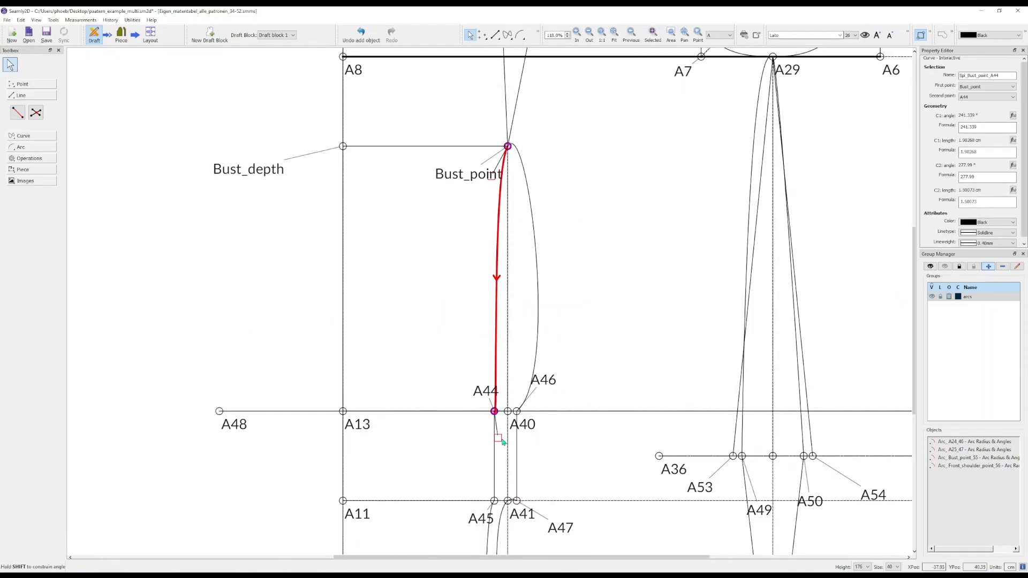
drag(501, 440, 495, 341)
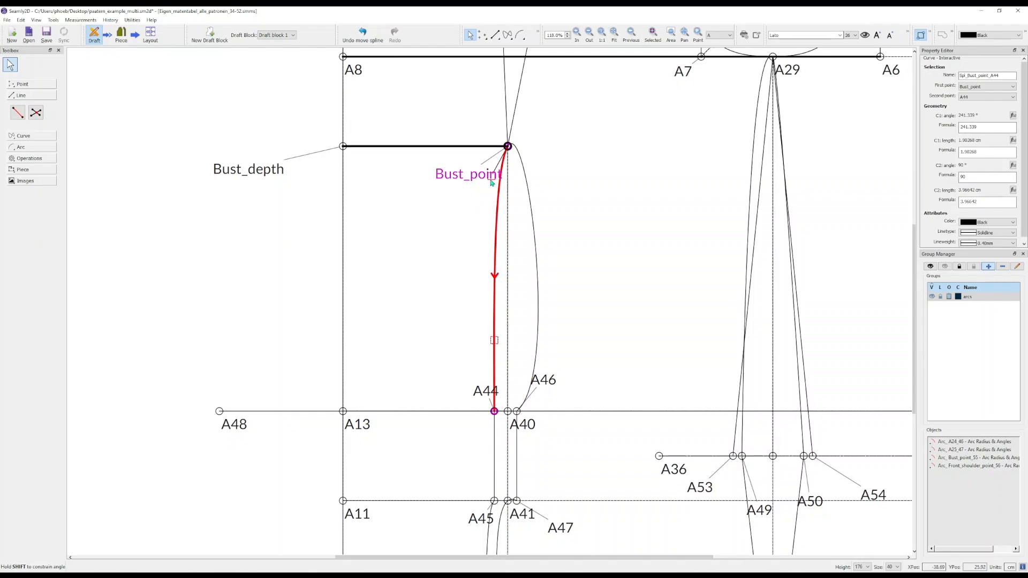
drag(492, 181, 496, 211)
click(493, 182)
- Reshape the front dart curve from A46 to Bust_point, with handle angles of about 90° at A46 and 270° at Bust_point
click(533, 213)
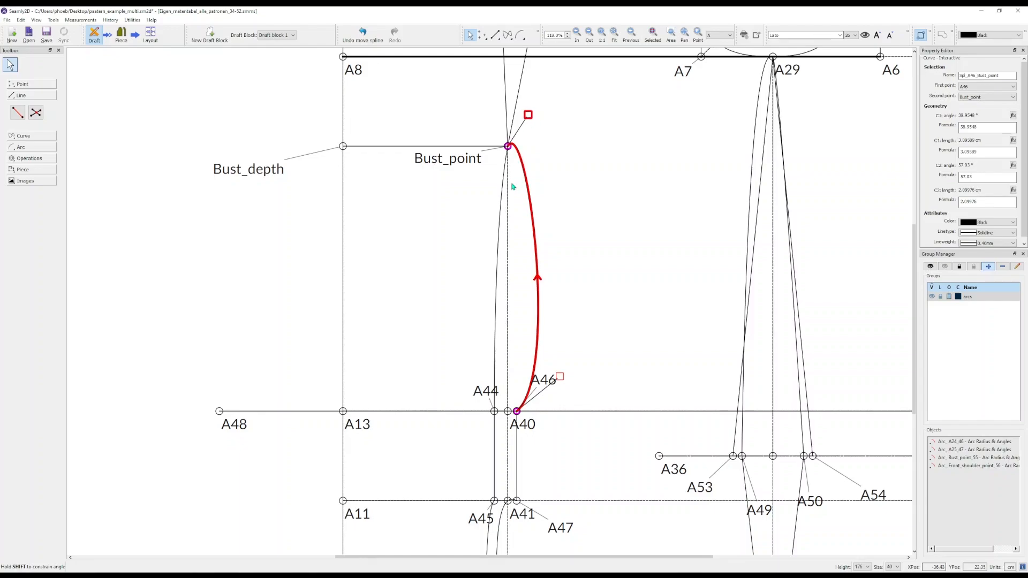
drag(529, 117, 510, 245)
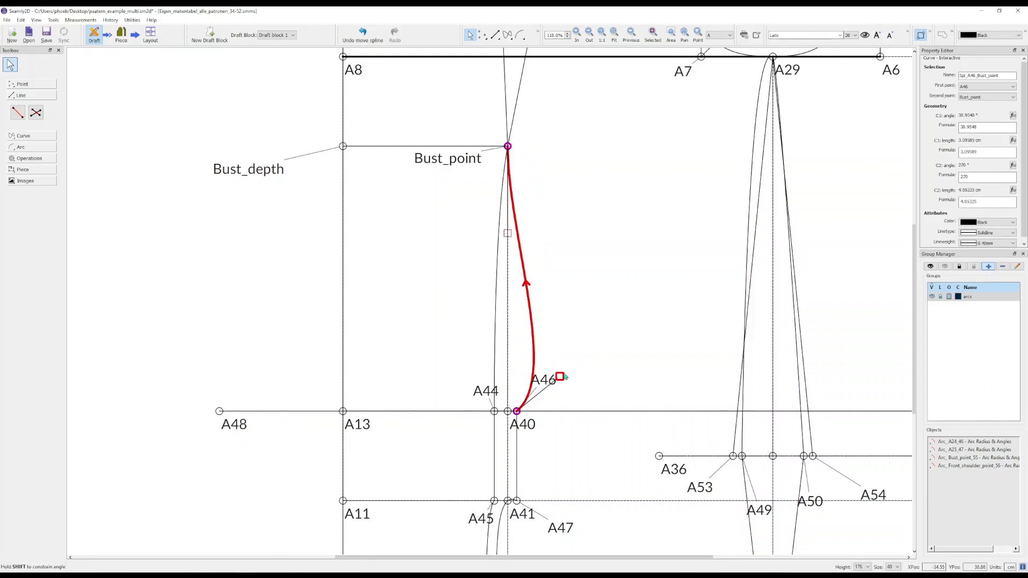
shift+drag(561, 376, 518, 294)
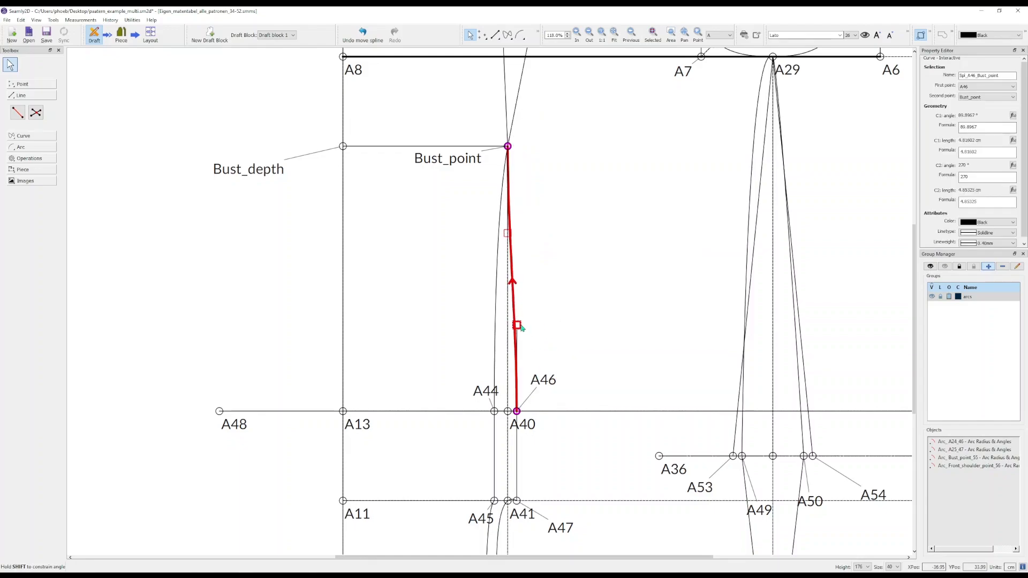
scroll(536, 280, down, 3)
click(549, 246)
scroll(545, 213, up, 3)
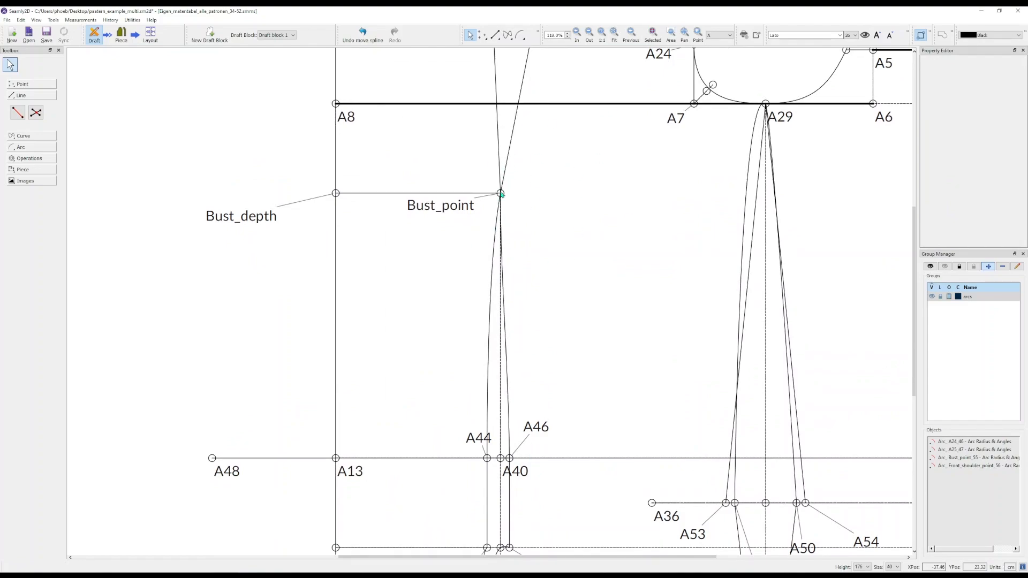
- Reshape the lower front dart curve from A32 to A47, with handle angles of 90° at A32 and about 263° at A47
scroll(501, 354, down, 1)
ctrl+scroll(538, 402, down, 2)
scroll(549, 427, down, 2)
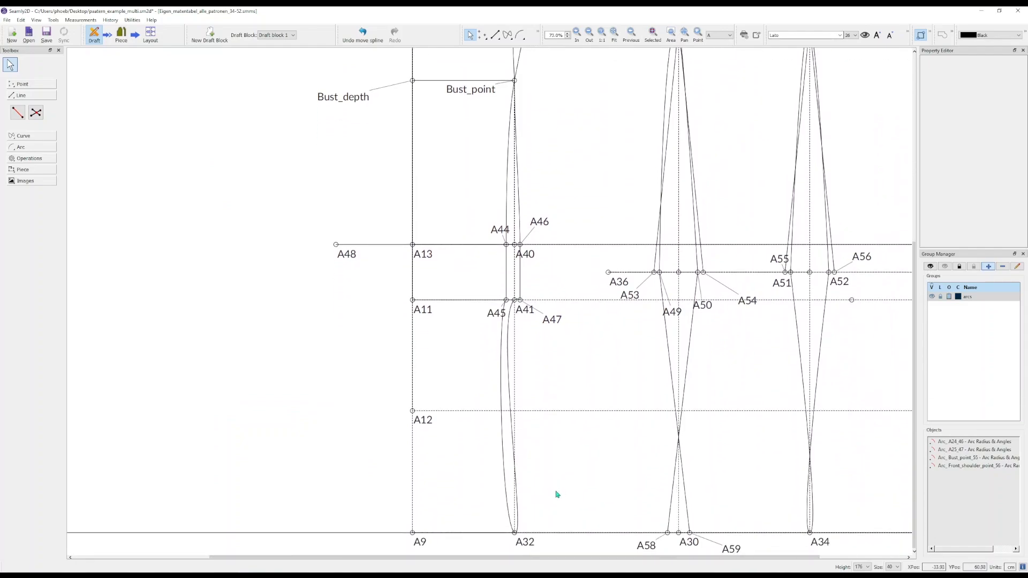
ctrl+scroll(556, 491, up, 1)
click(504, 459)
scroll(519, 499, down, 1)
drag(519, 538, 505, 448)
click(510, 515)
shift+drag(470, 208, 503, 292)
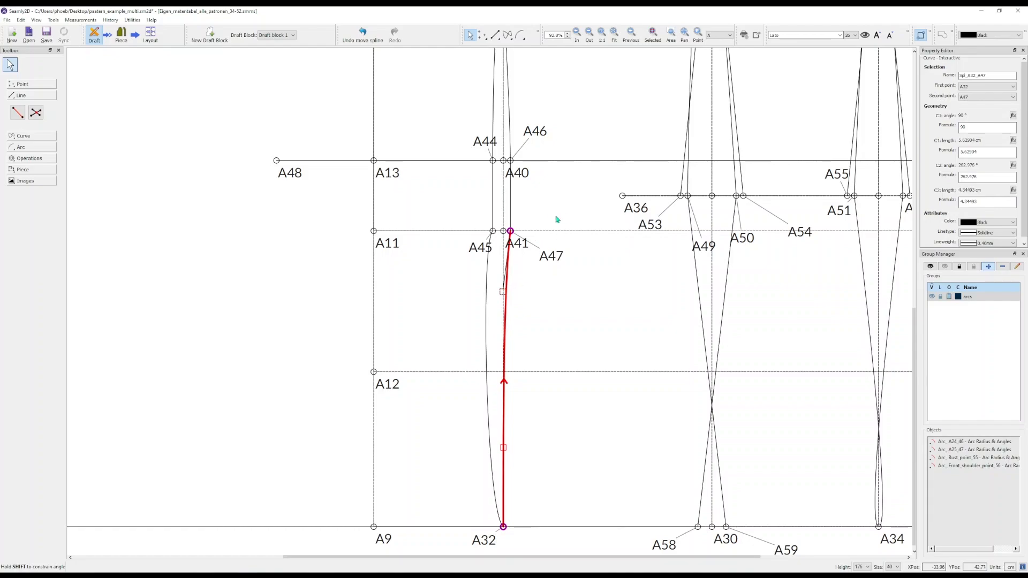
- Reshape the lower front dart curve from A45 to A32 to bend inward below A45, with a vertical 90° handle at A32
click(487, 342)
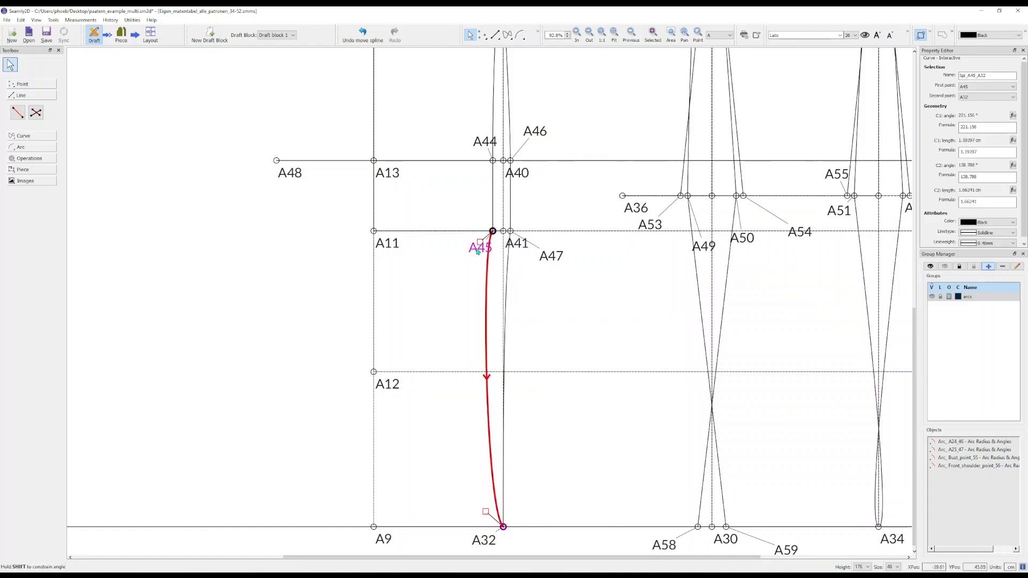
drag(479, 243, 507, 283)
shift+drag(486, 512, 504, 448)
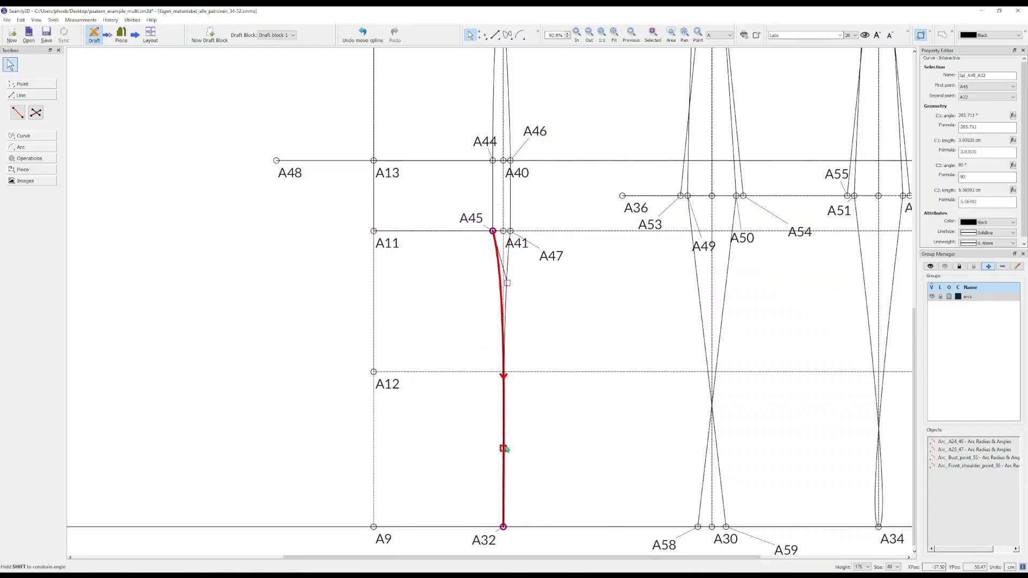
drag(508, 284, 504, 284)
click(557, 300)
scroll(709, 324, down, 5)
scroll(724, 328, up, 3)
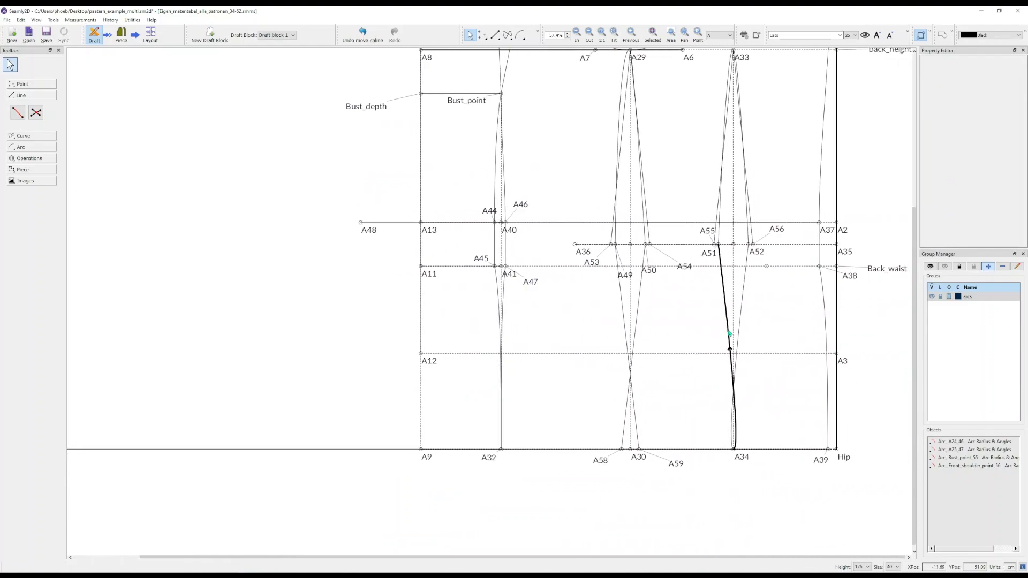
- Reshape the side seam curve from A49 to A29 with 90° and 270° handles, and set the A29 handle of curve A29–A50 to 270°
scroll(747, 230, up, 1)
ctrl+scroll(786, 121, down, 2)
ctrl+scroll(756, 105, up, 5)
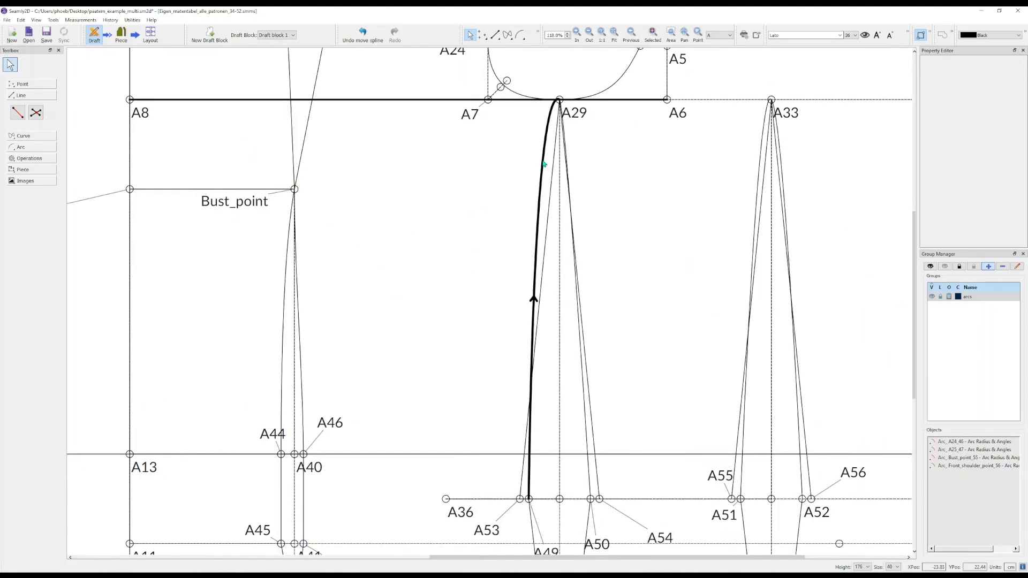
click(543, 162)
drag(533, 81, 561, 231)
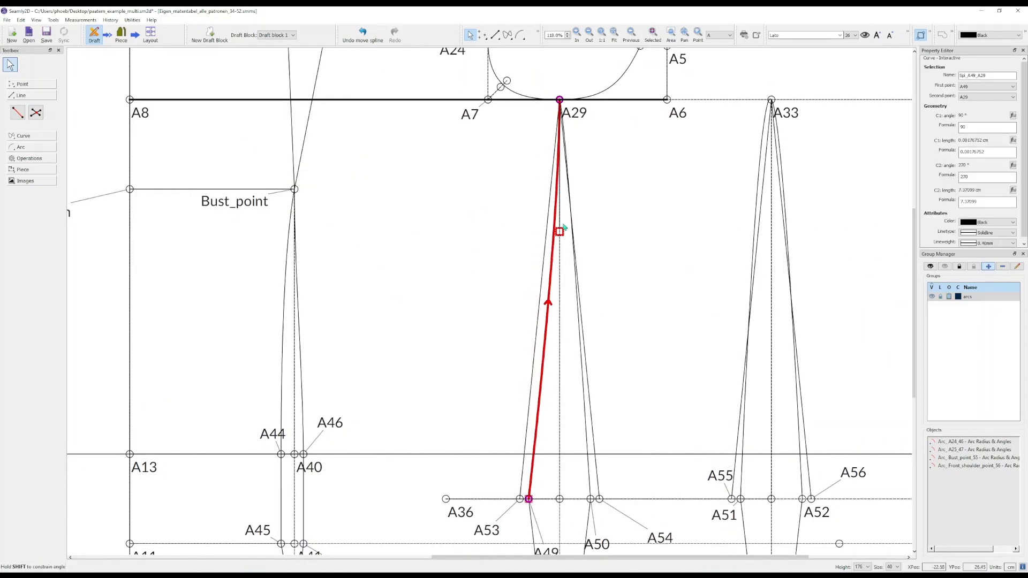
click(572, 187)
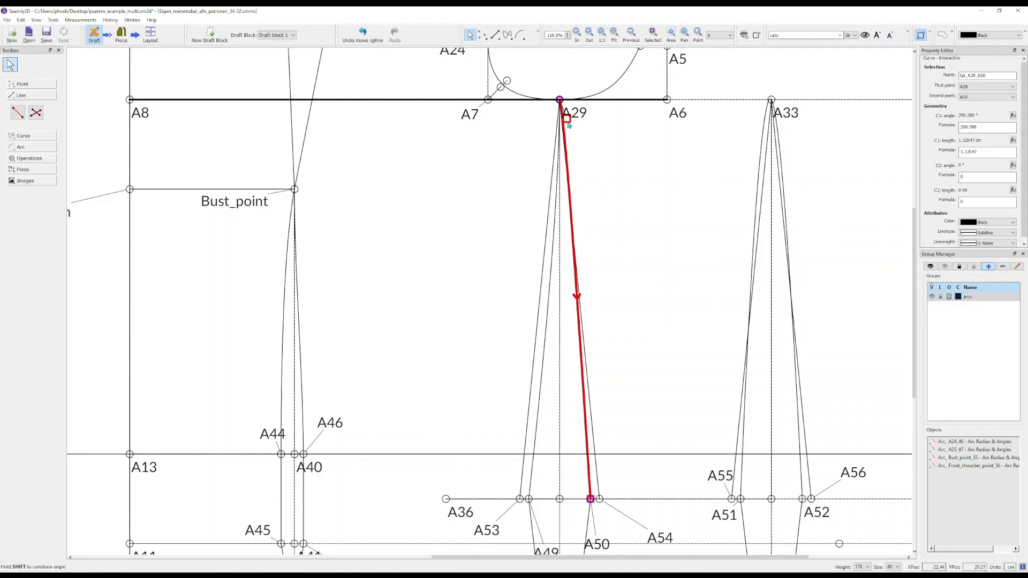
click(532, 464)
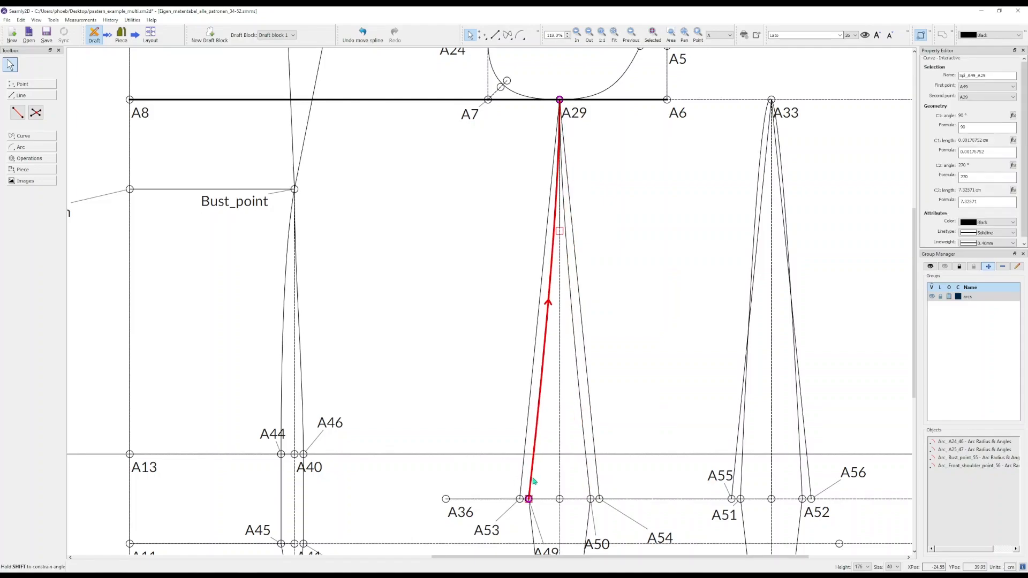
drag(534, 482, 529, 310)
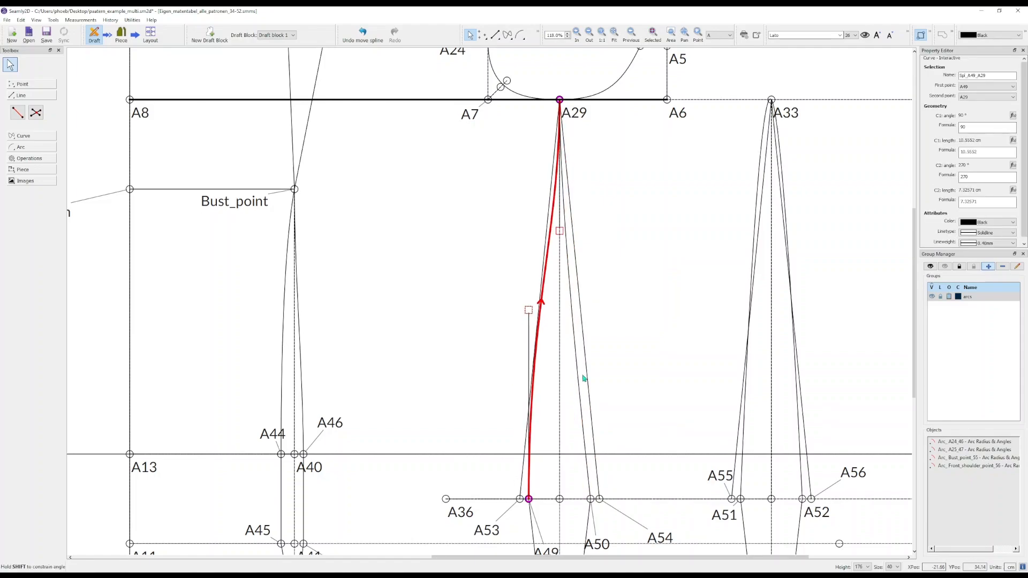
- Pull out a long vertical handle at A50 to round the side seam curve from A29 to A50
click(579, 394)
click(583, 423)
drag(588, 467, 584, 430)
click(584, 439)
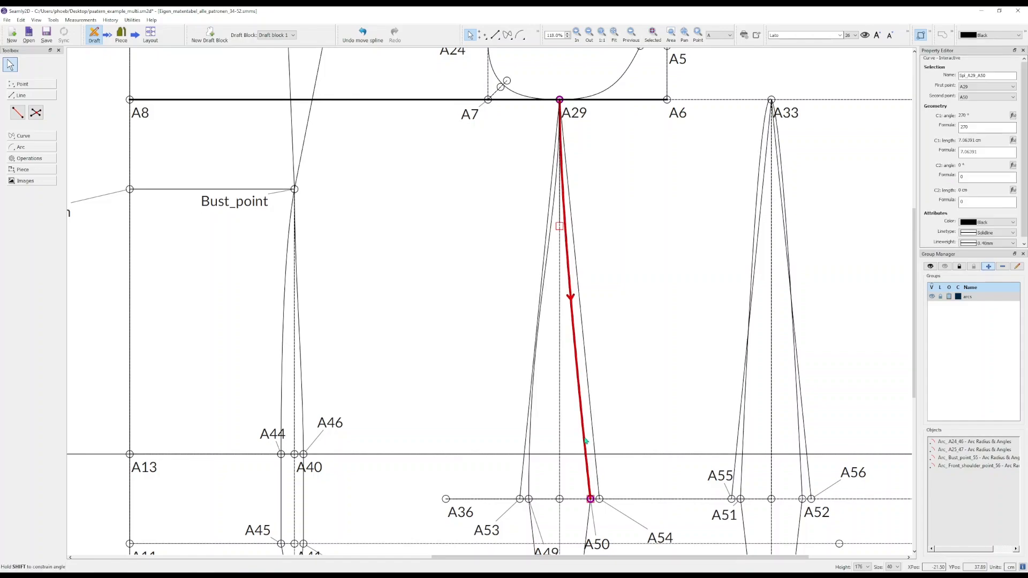
shift+drag(591, 498, 590, 307)
click(535, 386)
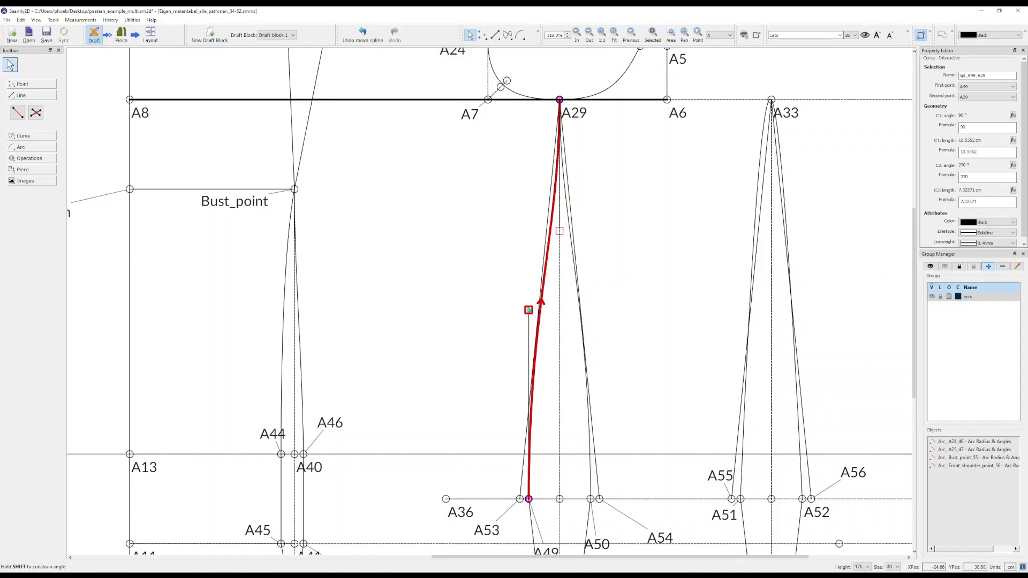
- Reshape the side seam curve from A58 to A50 below the waist, with a vertical 90° handle at A58 and an inward bend below A50
ctrl+scroll(569, 413, down, 5)
ctrl+scroll(553, 524, up, 4)
click(554, 524)
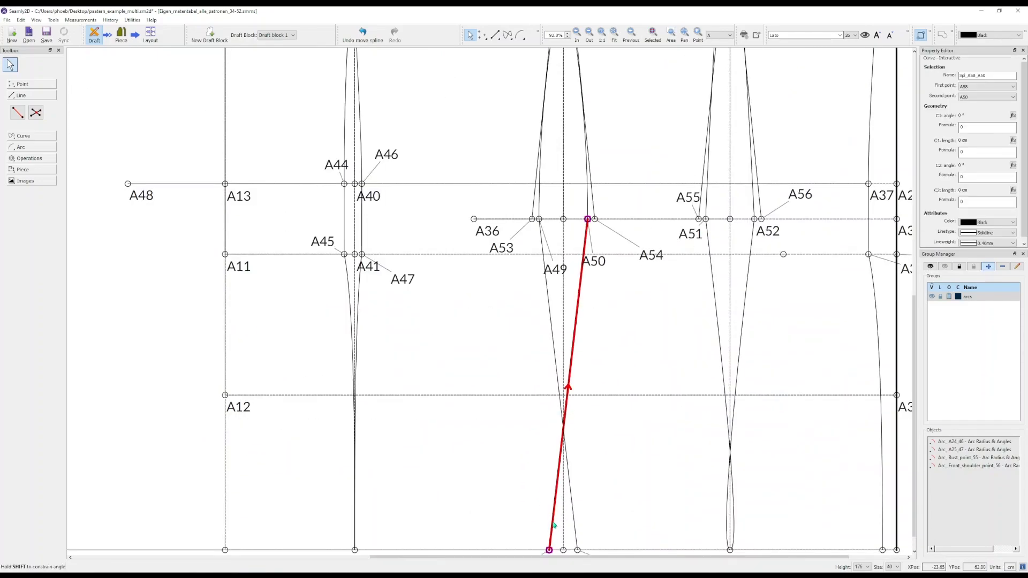
drag(553, 523, 545, 475)
drag(576, 267, 566, 292)
shift+drag(524, 421, 549, 486)
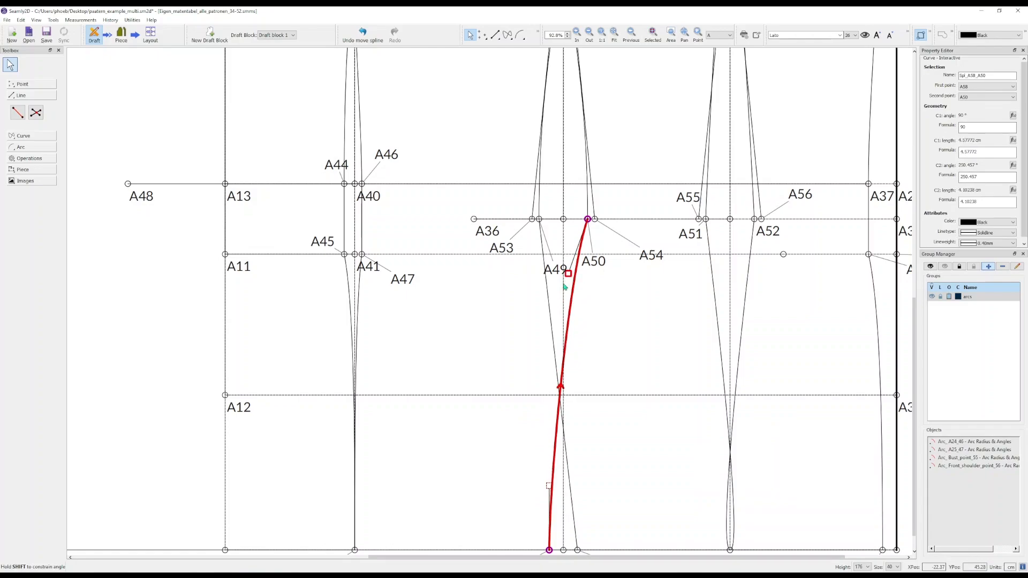
drag(565, 288, 558, 305)
- Reshape the side seam curve from A49 to A59, with handle angles of about 288° at A49 and 89° at A59
click(574, 516)
drag(573, 517, 577, 441)
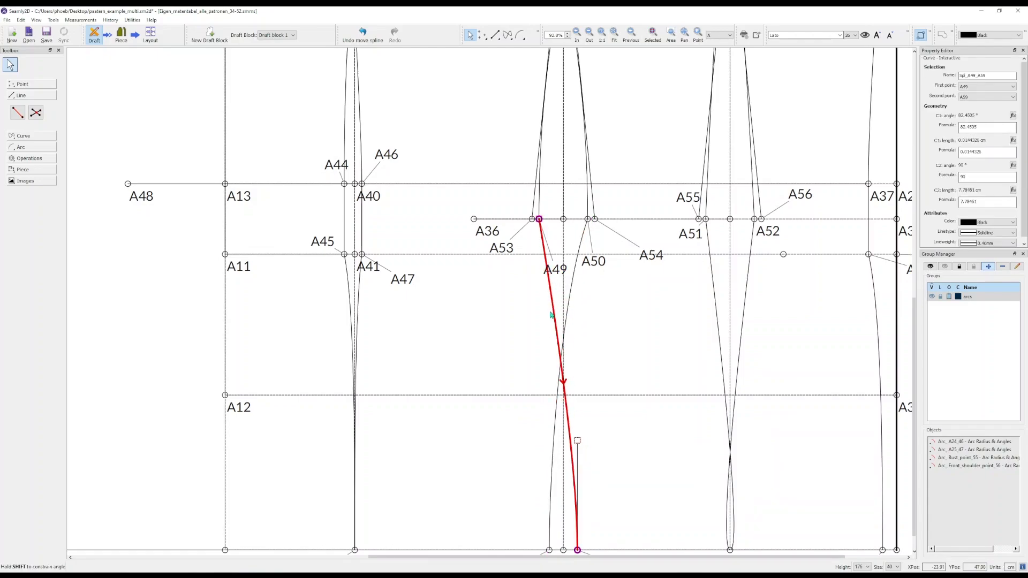
drag(551, 314, 566, 301)
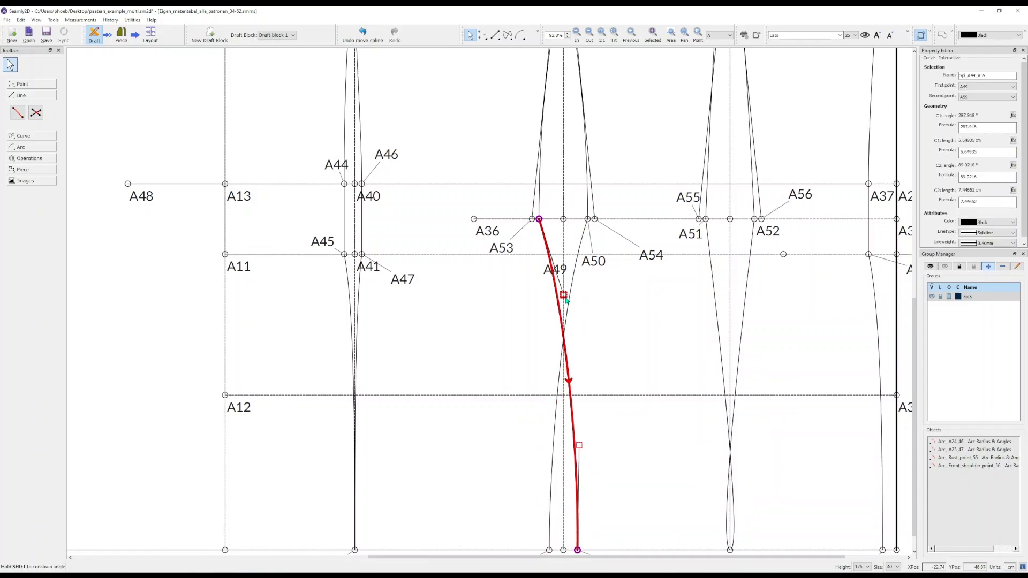
click(609, 435)
scroll(609, 435, down, 3)
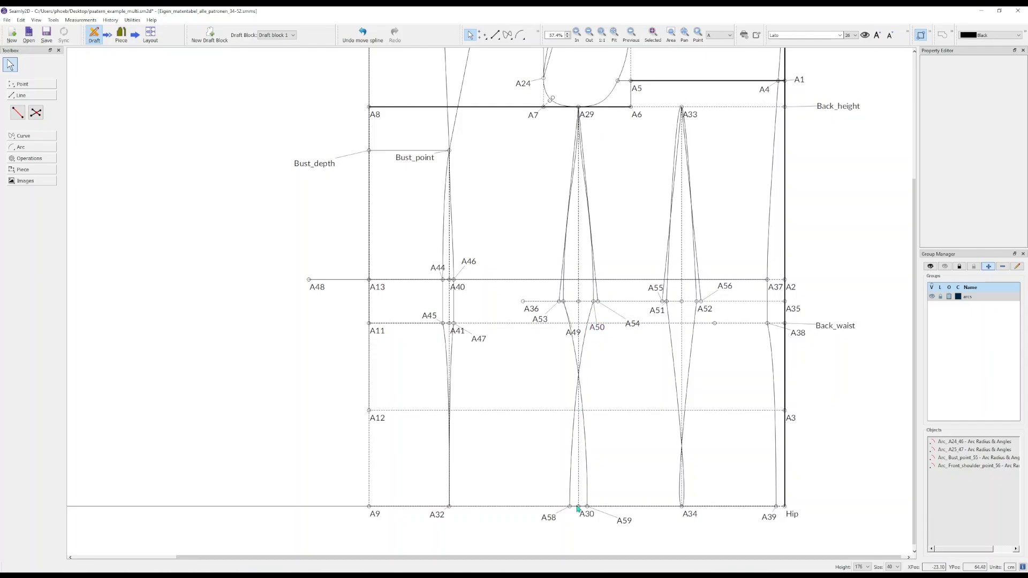
- Reshape the back dart curve from A51 to A33, with a vertical handle at A51 and an angle of about 262° at A33
scroll(768, 103, up, 6)
click(532, 198)
click(527, 176)
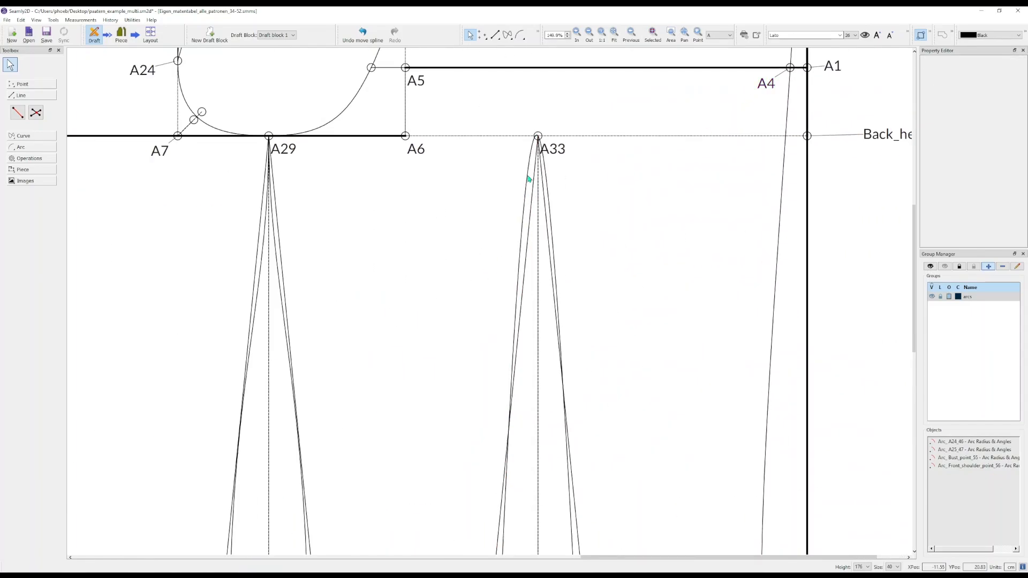
click(528, 176)
drag(521, 111, 523, 236)
scroll(502, 407, down, 3)
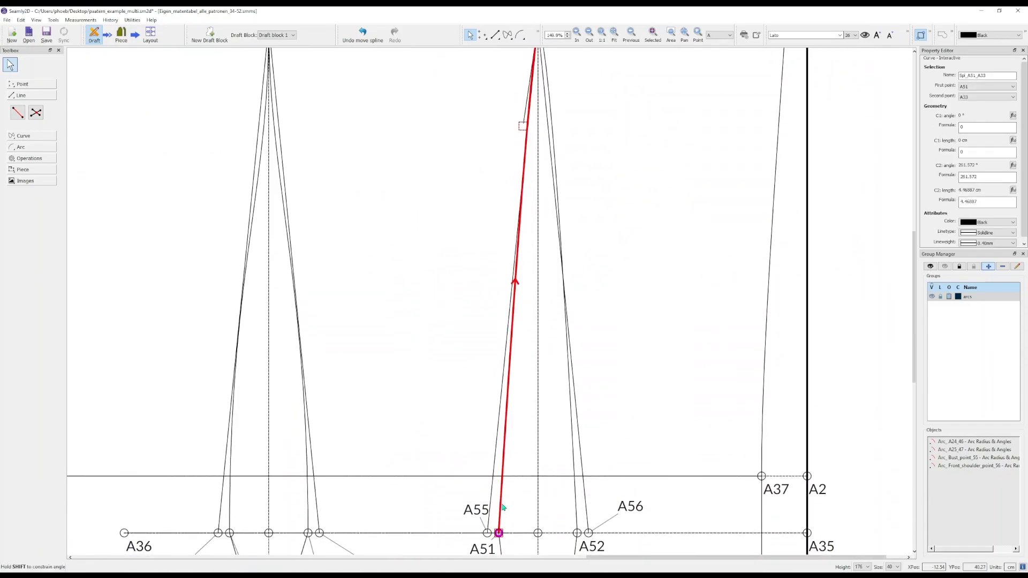
drag(498, 533, 499, 449)
- Reshape the back dart curve from A33 to A52 with a vertical handle at A52, and refine the A33 handle of curve A51–A33
click(575, 472)
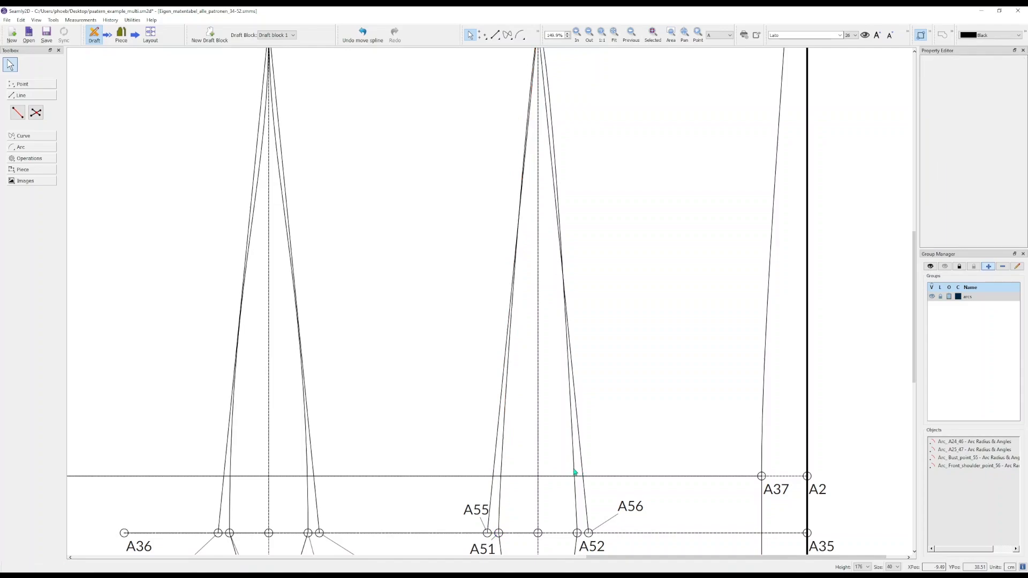
click(574, 472)
click(573, 489)
drag(577, 485, 578, 432)
click(580, 448)
click(575, 453)
scroll(555, 80, up, 1)
drag(555, 86, 527, 172)
click(531, 135)
- Reshape the lower back dart curve from A34 to A51, with handle angles of about 89° at A34 and 286° at A51
scroll(543, 321, down, 2)
ctrl+scroll(548, 354, down, 2)
scroll(548, 369, down, 2)
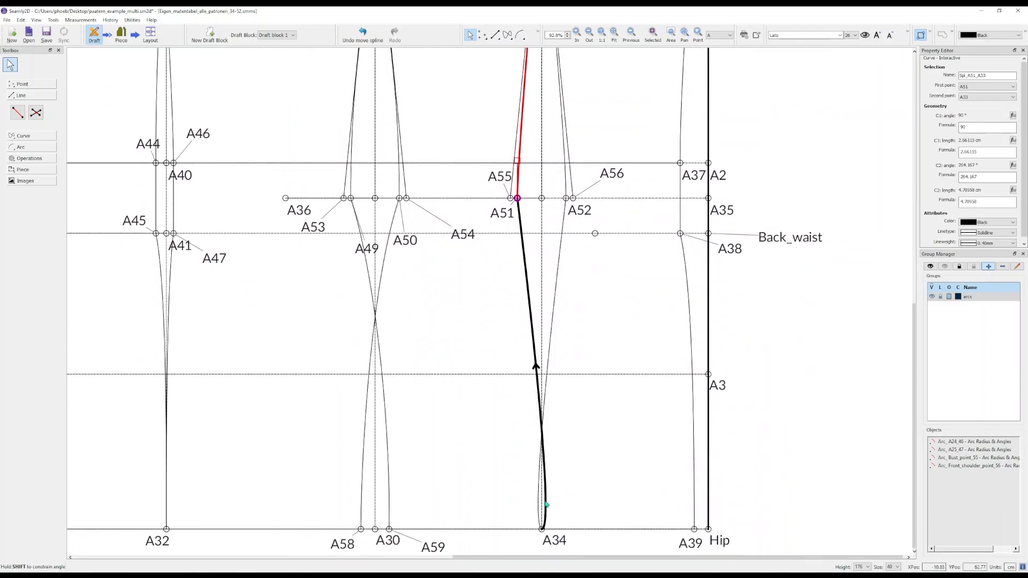
click(545, 504)
drag(557, 529, 542, 412)
click(521, 219)
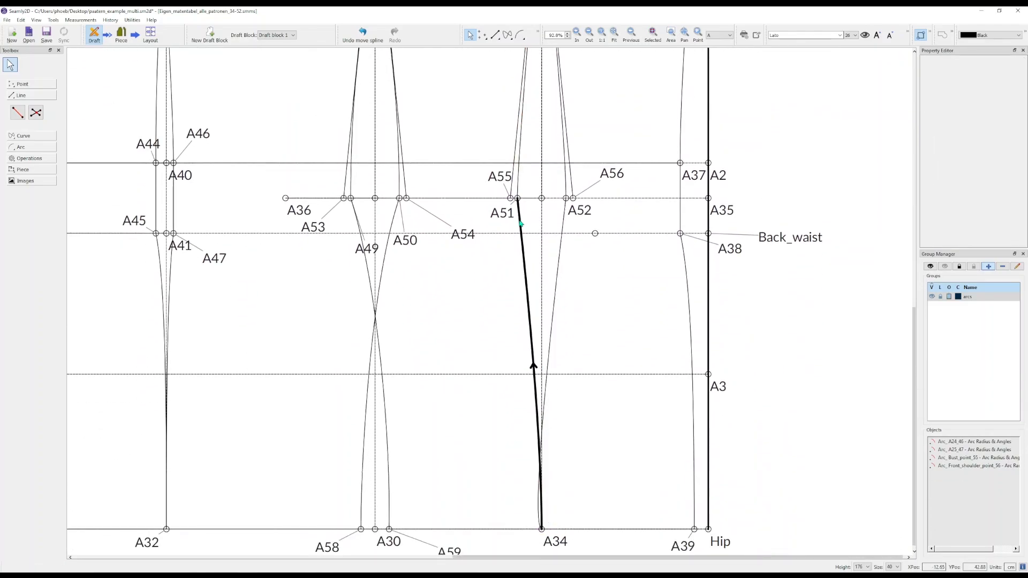
double_click(521, 223)
ctrl+scroll(766, 450, up, 5)
drag(416, 146, 460, 304)
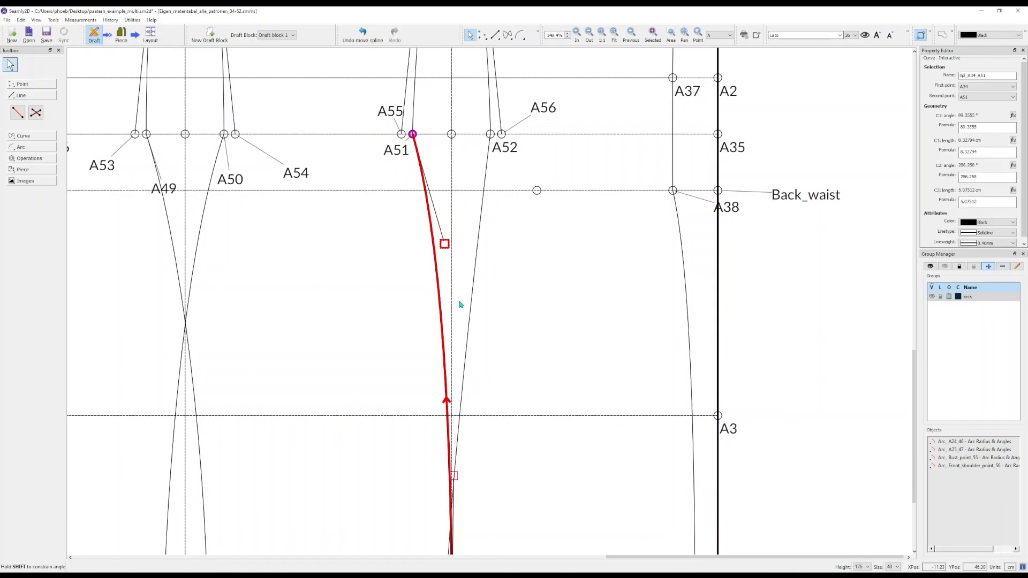
- Reshape the lower back dart curve from A52 to A34 to bend inward below A52 and run almost vertically into A34
ctrl+scroll(461, 306, down, 2)
scroll(462, 311, down, 1)
click(462, 332)
drag(434, 514, 452, 417)
drag(478, 141, 460, 228)
click(530, 262)
ctrl+scroll(496, 285, down, 5)
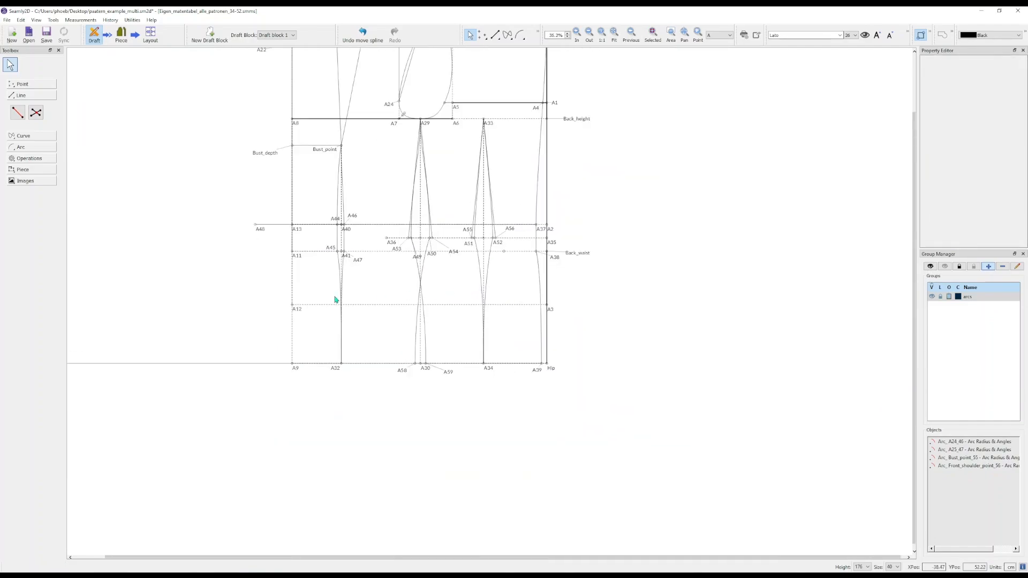
- Exclude the existing Back piece from the layout in piece mode and return to draft mode
ctrl+scroll(279, 286, up, 2)
scroll(428, 321, up, 2)
ctrl+scroll(447, 326, down, 2)
click(121, 35)
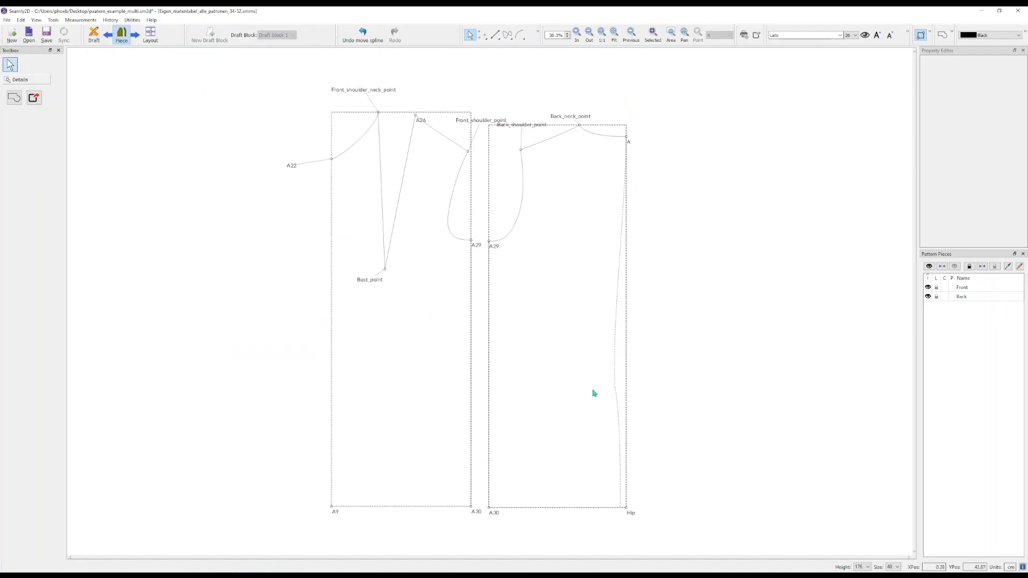
click(930, 293)
click(94, 35)
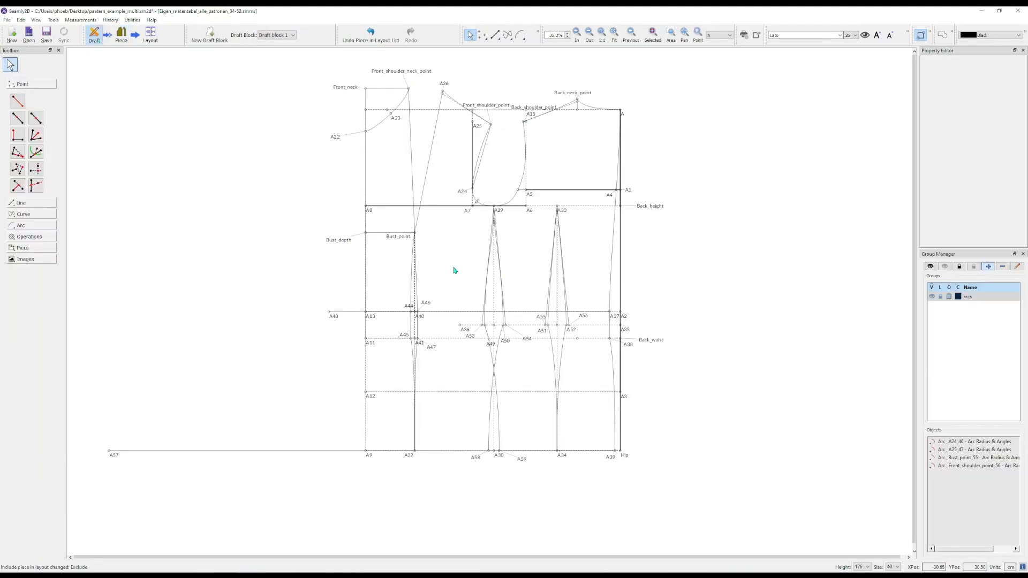
- Outline a new pattern piece for the centre front through A9, A22, the neck curve, Bust_point, A45 and the lower curve to A32
ctrl+scroll(455, 270, up, 2)
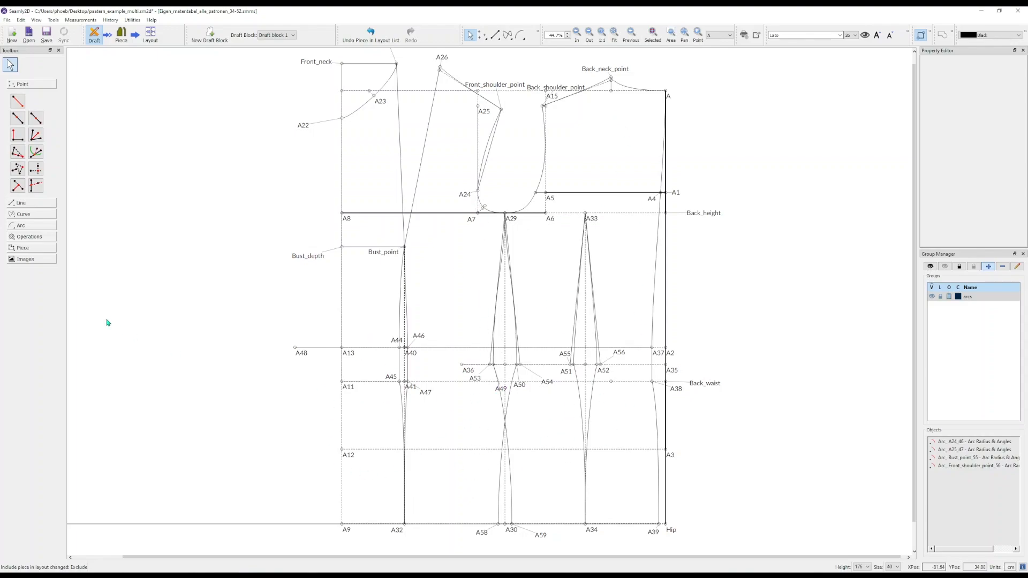
click(28, 249)
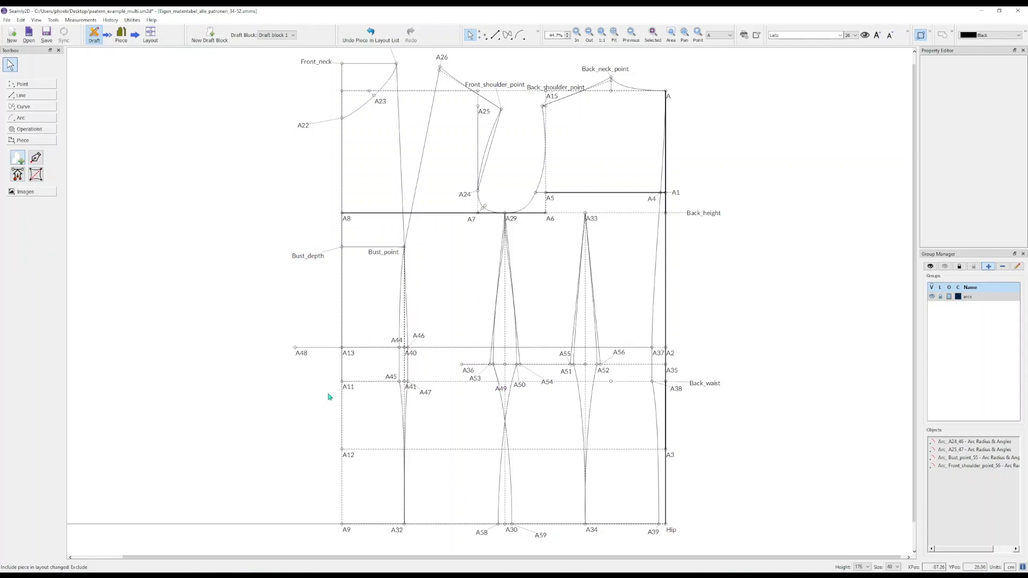
click(347, 531)
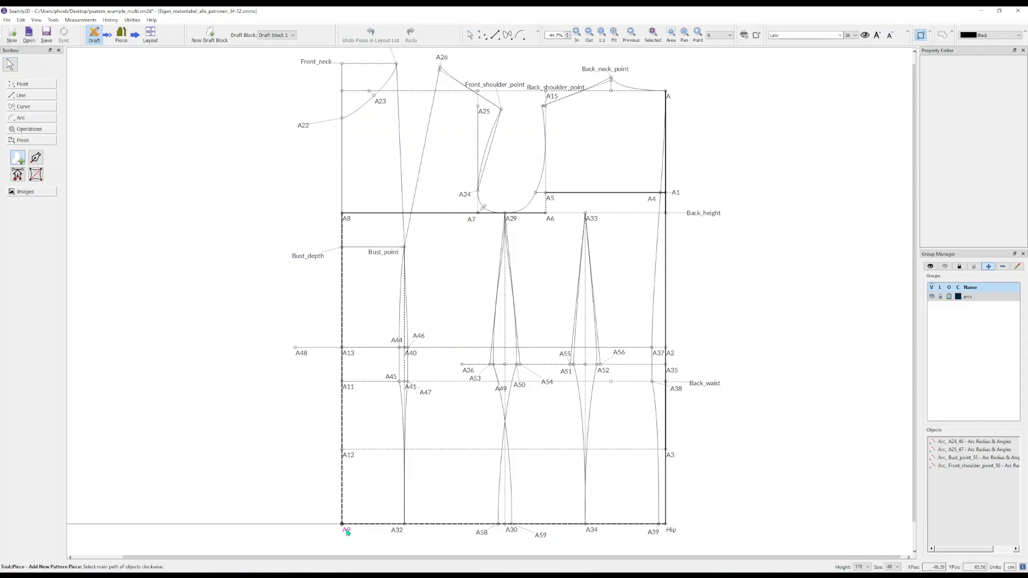
click(305, 126)
click(360, 110)
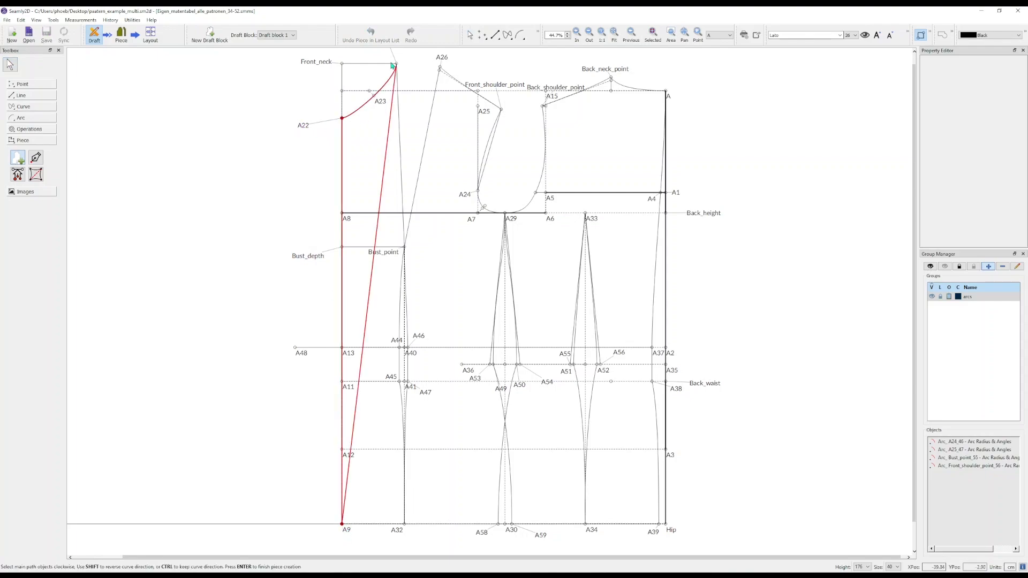
scroll(407, 273, up, 1)
click(387, 263)
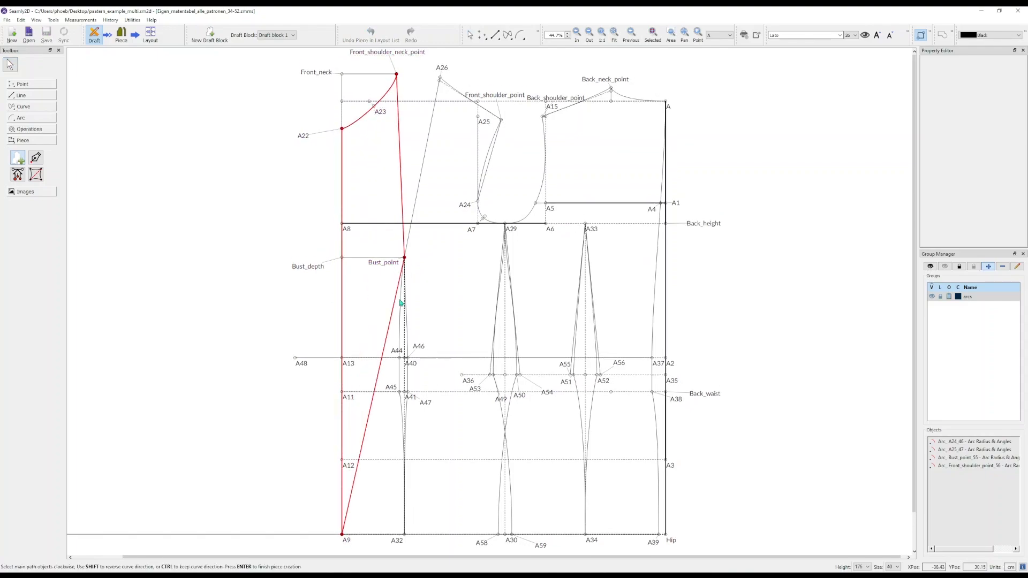
click(401, 304)
click(393, 387)
click(402, 422)
- Finish the centre front outline and name the piece Front
key(Return)
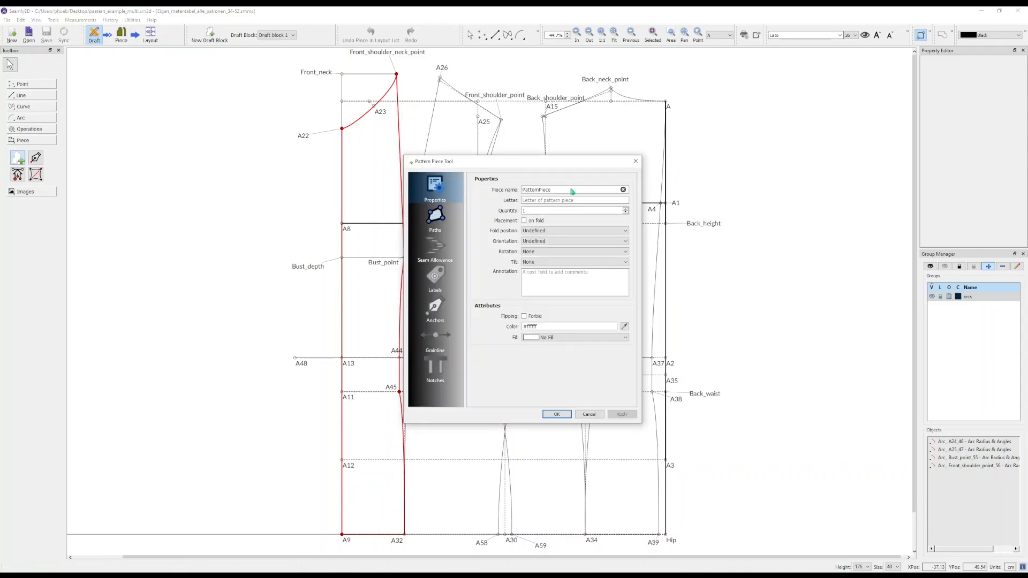
triple_click(571, 190)
text(Frnt)
key(Return)
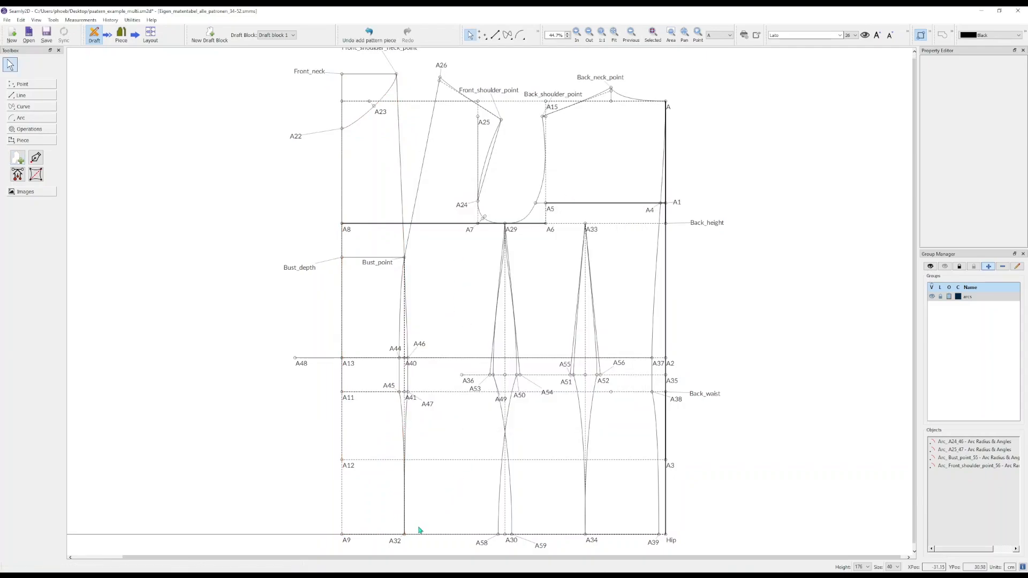
- Outline a new pattern piece from A32 along the front dart curves, A26, Front_shoulder_point, the armhole, A29 and the side curves to A59
key(n)
key(p)
click(398, 542)
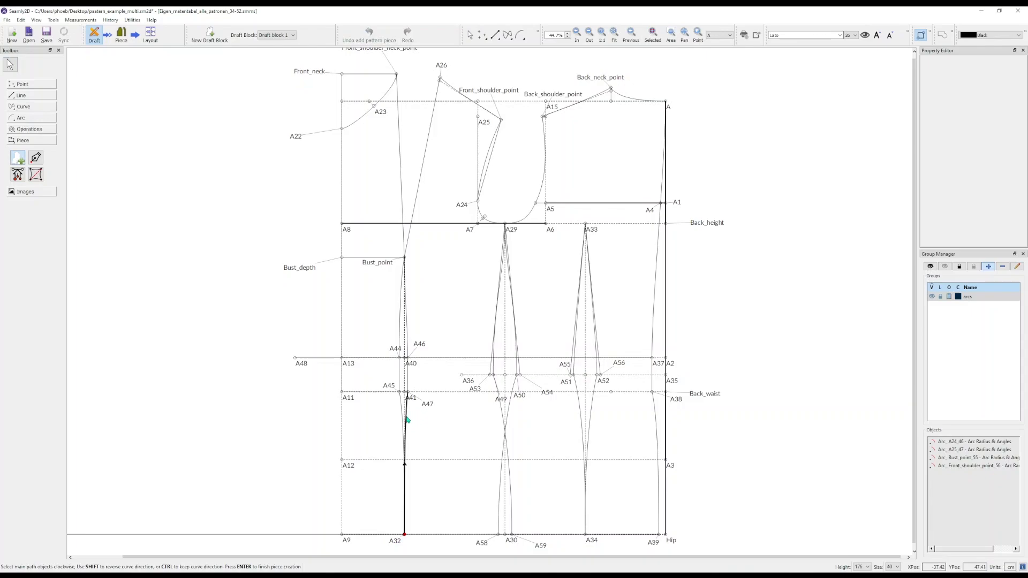
click(406, 417)
click(421, 347)
click(441, 65)
click(501, 120)
click(485, 172)
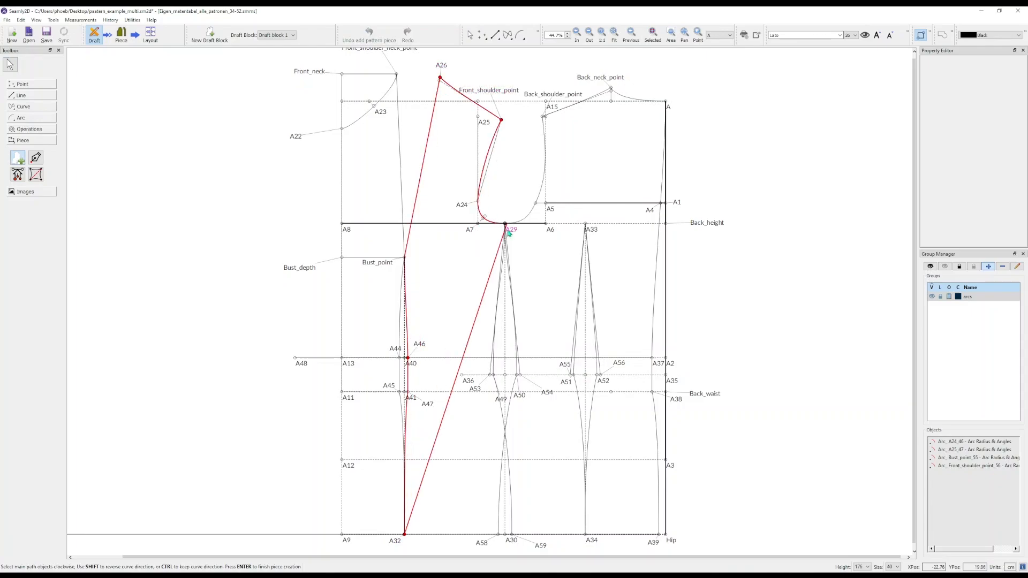
click(508, 231)
click(497, 311)
click(501, 410)
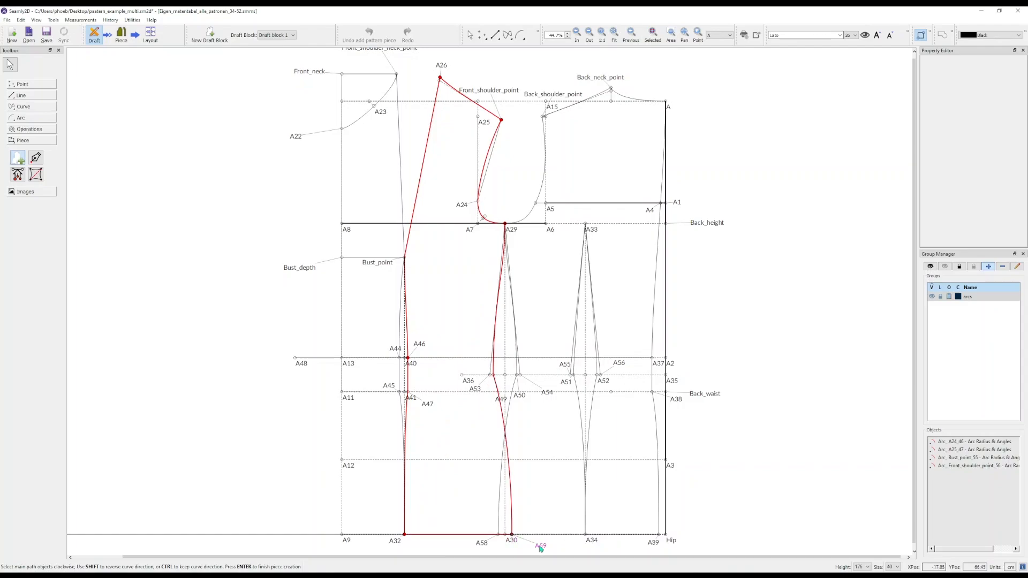
- Finish the side panel outline and name the piece side_front
key(Return)
text(s)
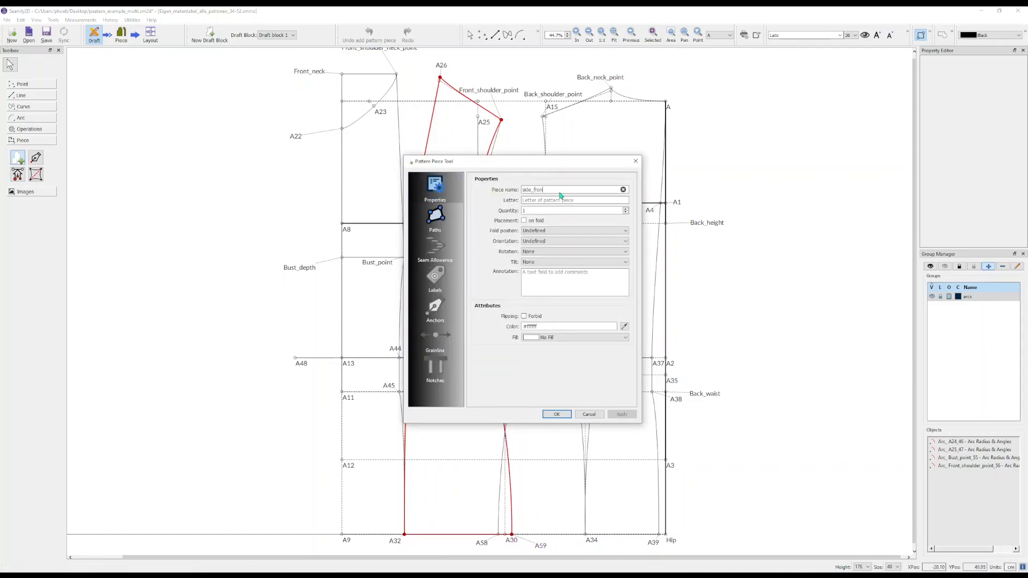
text(ide_fron)
key(Return)
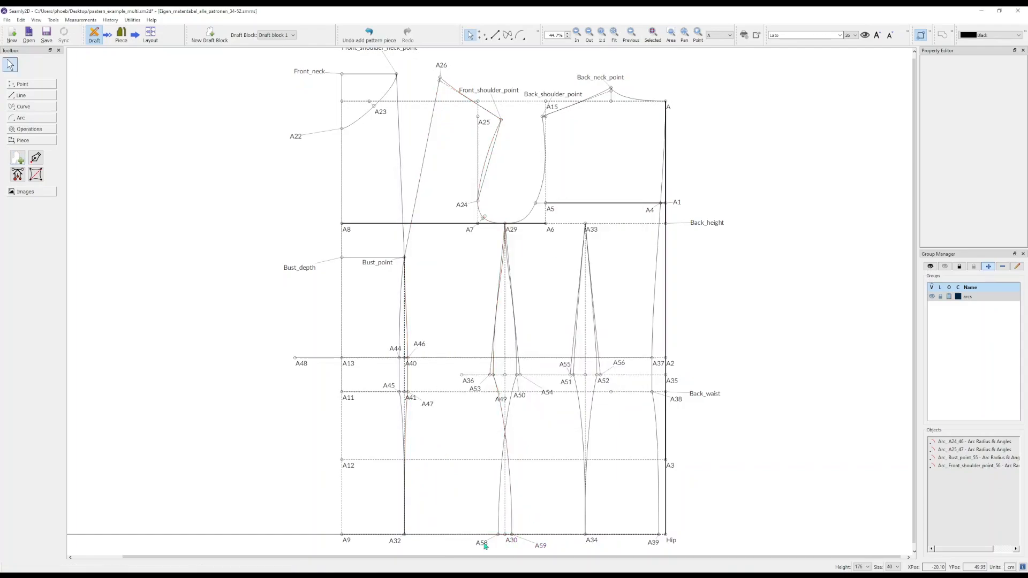
- Outline a new back piece from A58 along the side curves, A29, armhole, shoulder and neck to A, then down the centre-back curves to A39
key(n)
key(p)
click(485, 545)
click(502, 464)
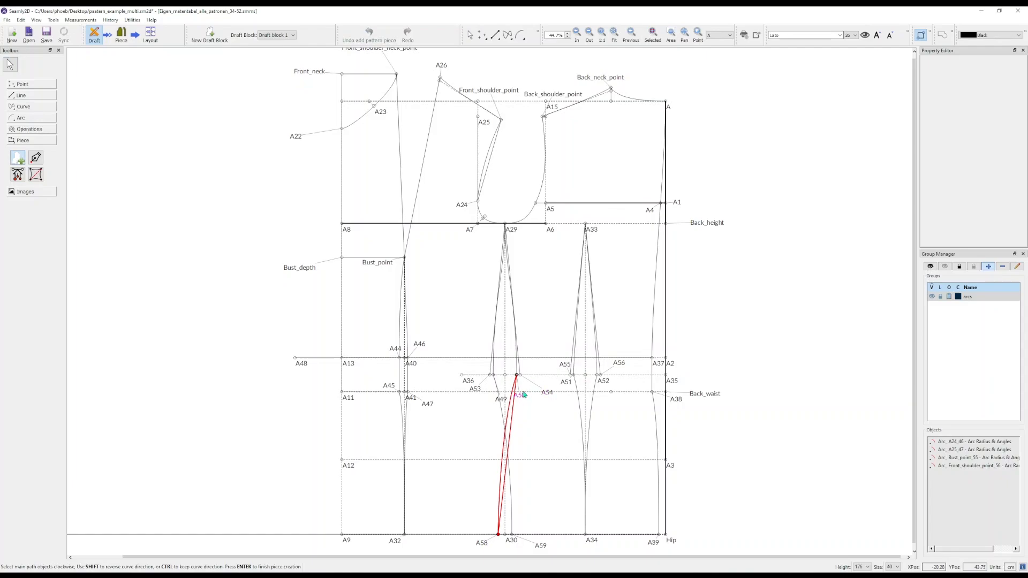
click(505, 223)
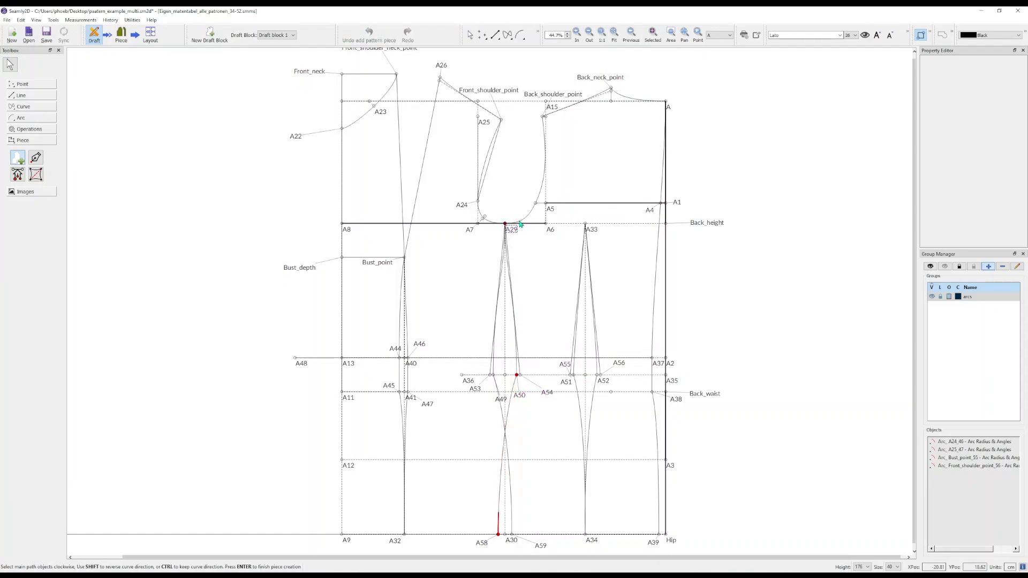
click(567, 108)
click(626, 97)
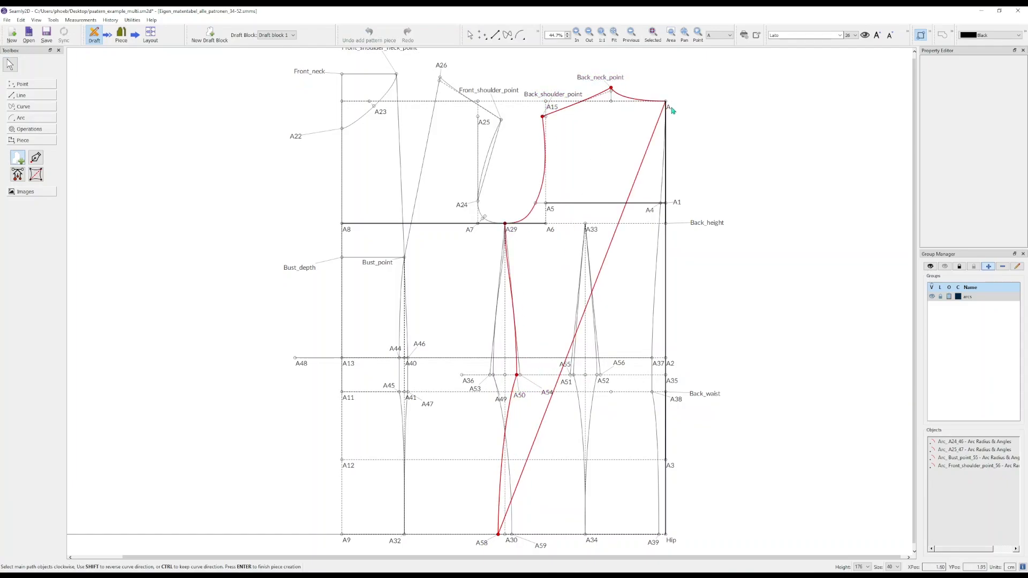
click(664, 176)
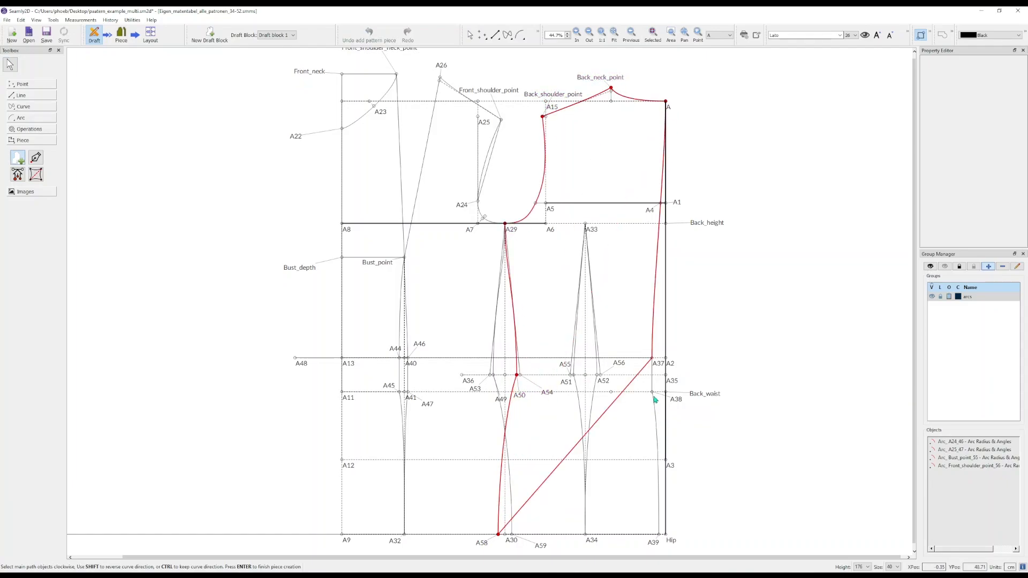
click(655, 523)
- Finish the back outline and name the piece Back
key(Return)
text(Back)
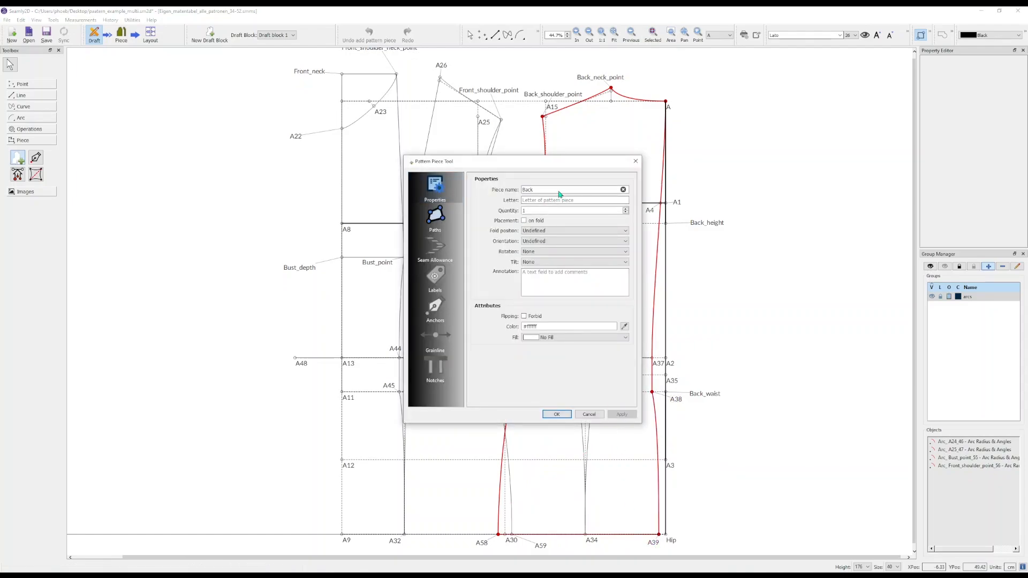
key(Return)
- Add the back waist dart curves through A34, A51, A33 and A52 as an internal path of the new Back piece
click(36, 175)
click(585, 535)
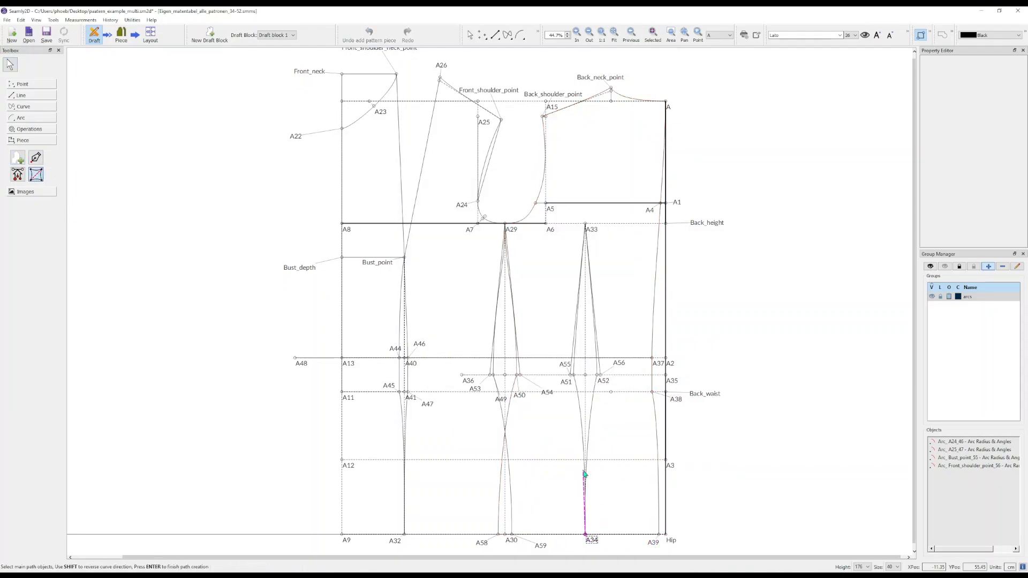
click(581, 425)
click(575, 344)
click(594, 326)
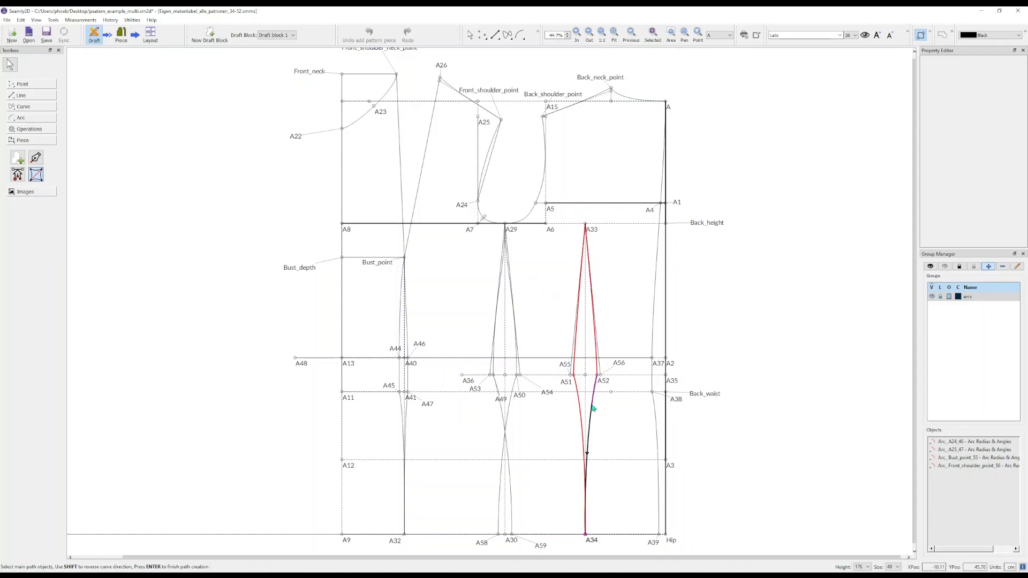
click(592, 407)
key(Return)
click(516, 239)
click(496, 264)
click(532, 392)
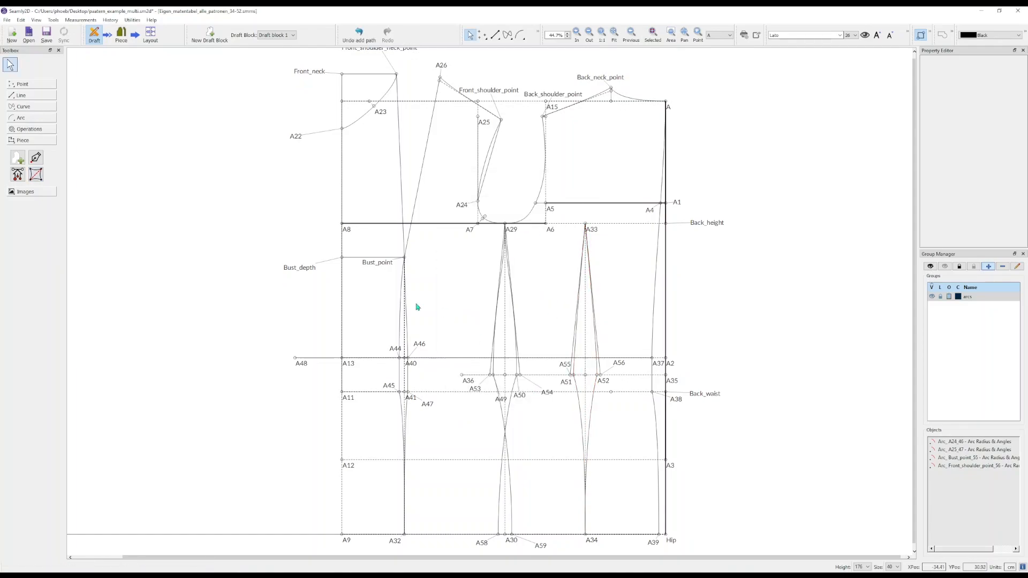
- Switch to piece mode and move the new Front, side_front and Back pieces apart from the old front and back pieces
click(122, 35)
drag(467, 220, 661, 219)
drag(437, 282, 615, 280)
drag(707, 268, 795, 268)
drag(638, 286, 695, 293)
drag(383, 312, 638, 315)
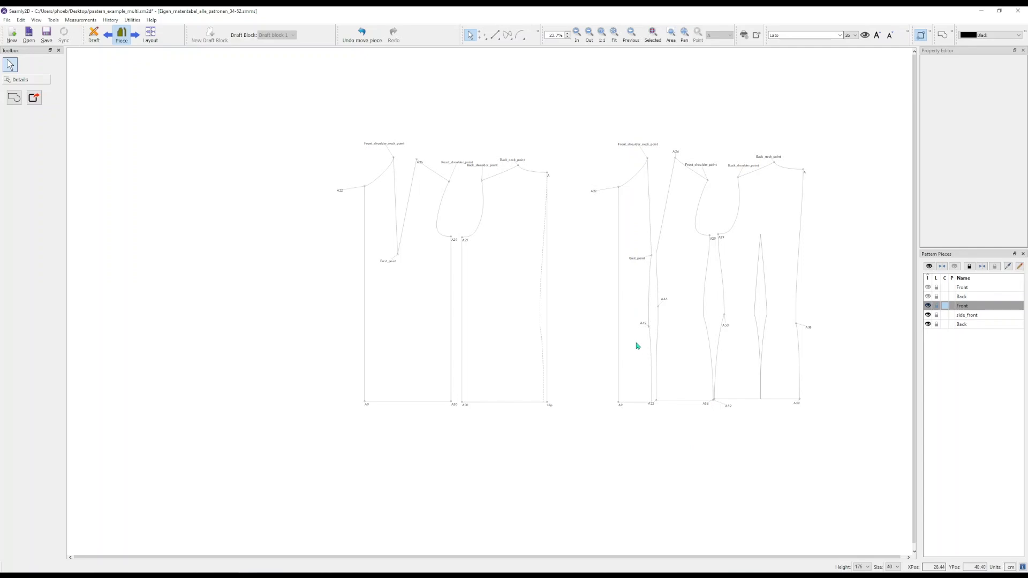
- Arrange the new Front, side_front and Back pieces closely in a row, and save the pattern from draft mode
ctrl+scroll(720, 352, up, 5)
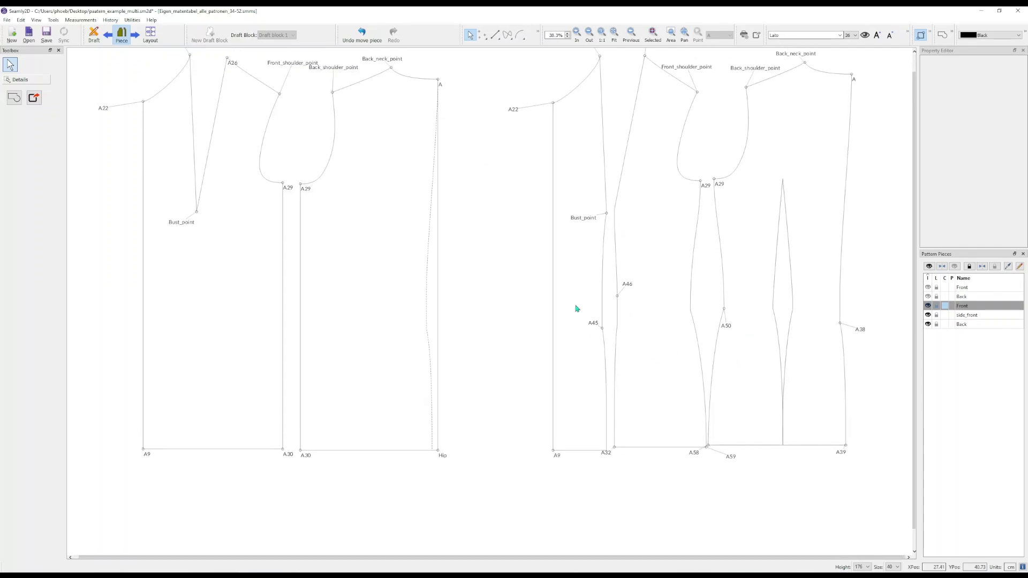
drag(577, 309, 524, 456)
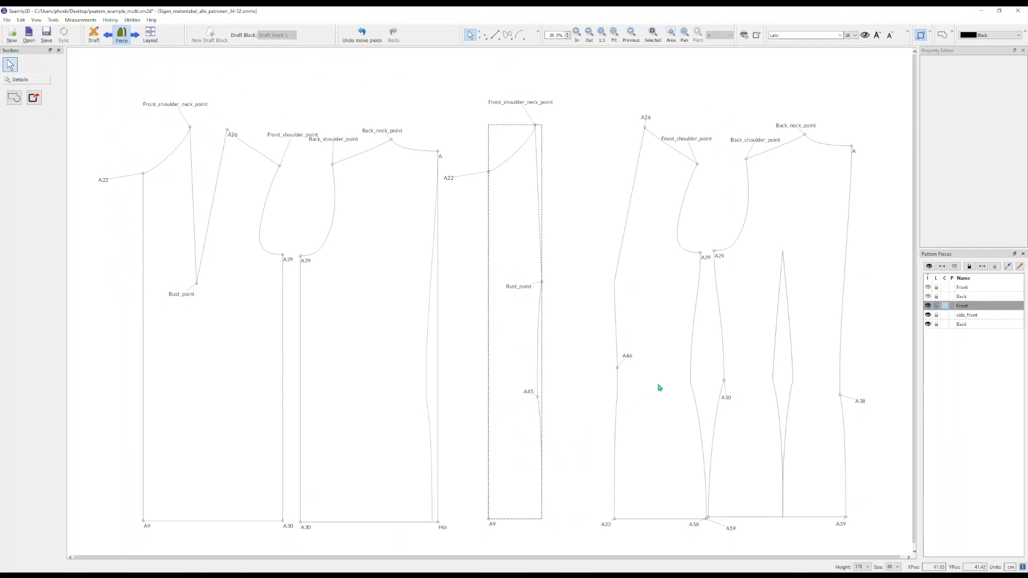
drag(660, 388, 603, 383)
drag(749, 341, 698, 341)
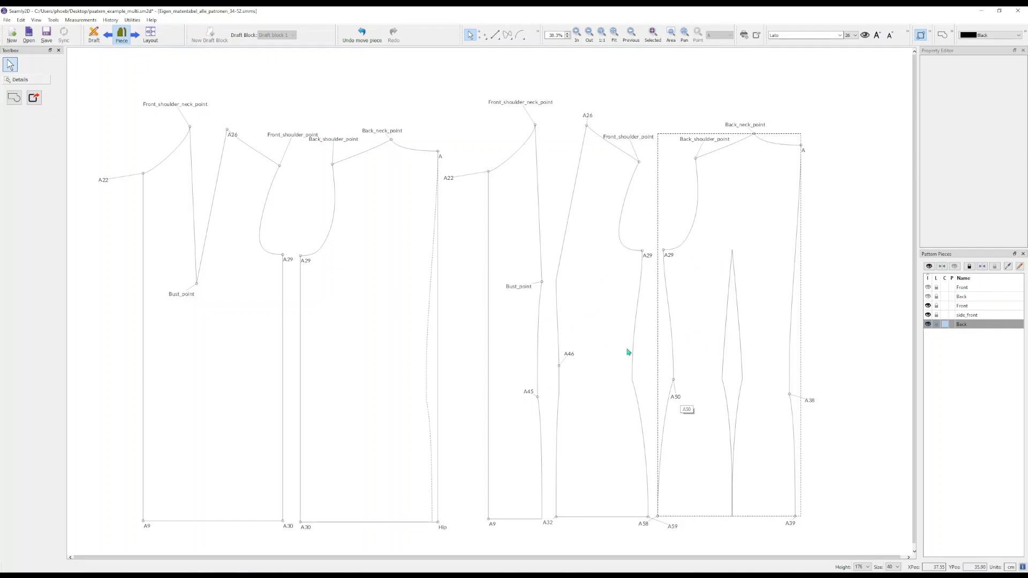
drag(629, 352, 622, 354)
drag(533, 395, 522, 407)
drag(610, 410, 608, 407)
click(666, 397)
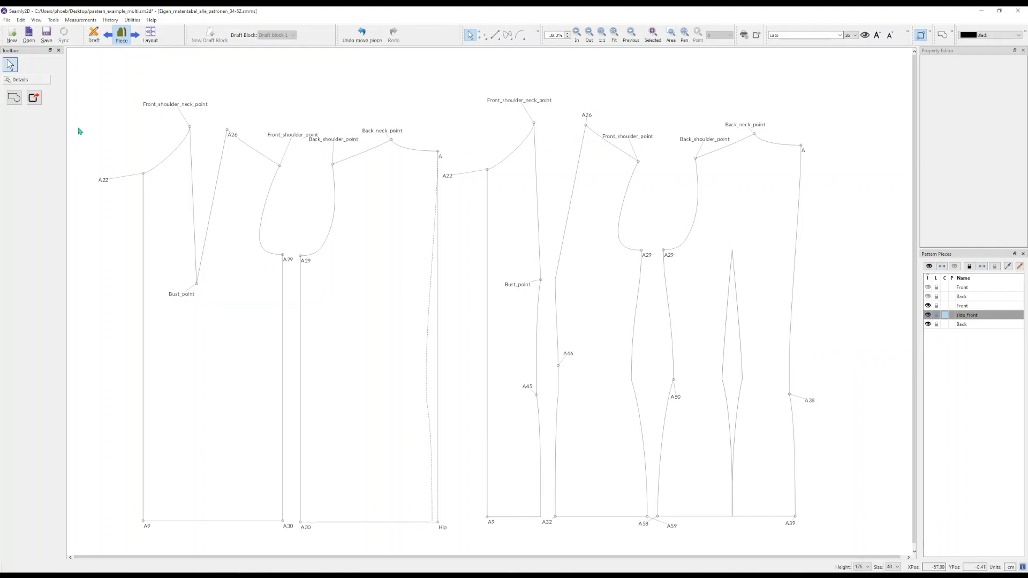
click(94, 34)
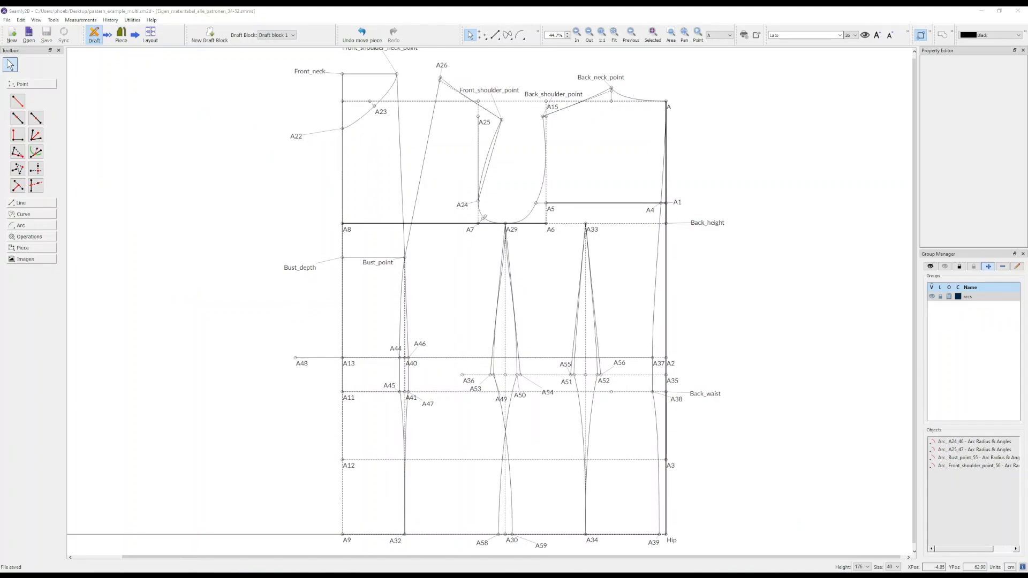
key(ctrl+s)
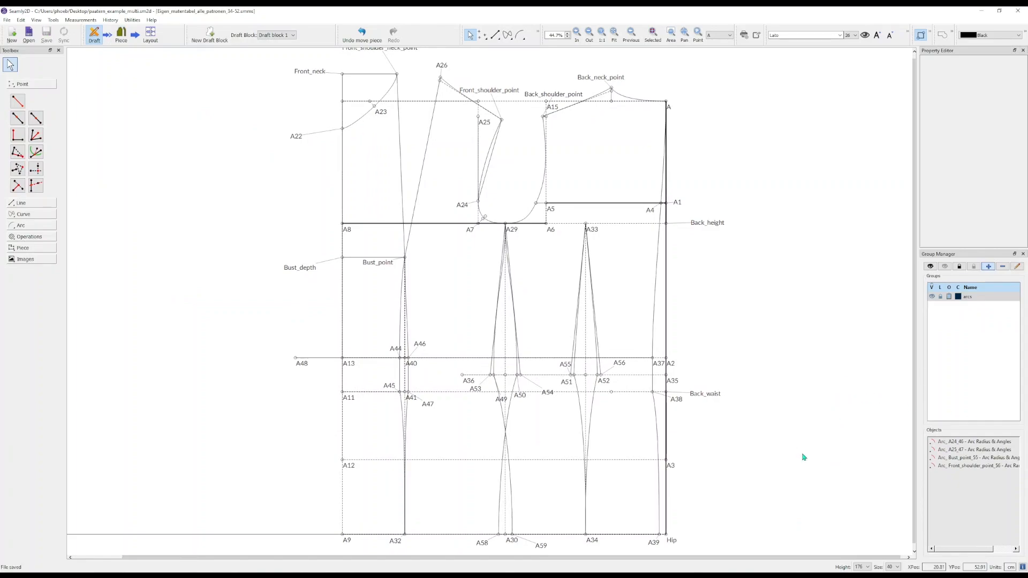
- Preview the draft block in size 48 and switch back to size 40
click(892, 567)
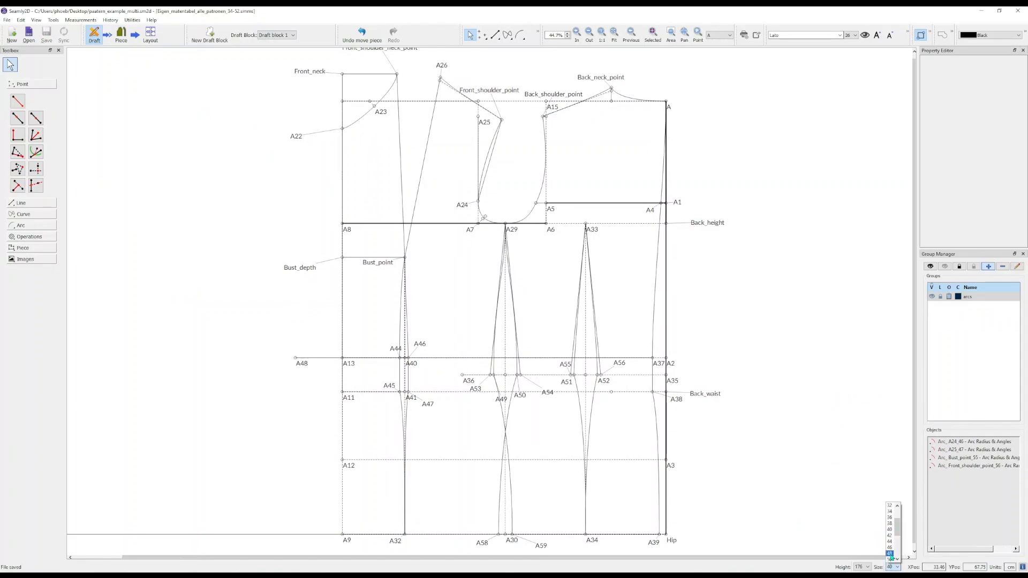
click(890, 554)
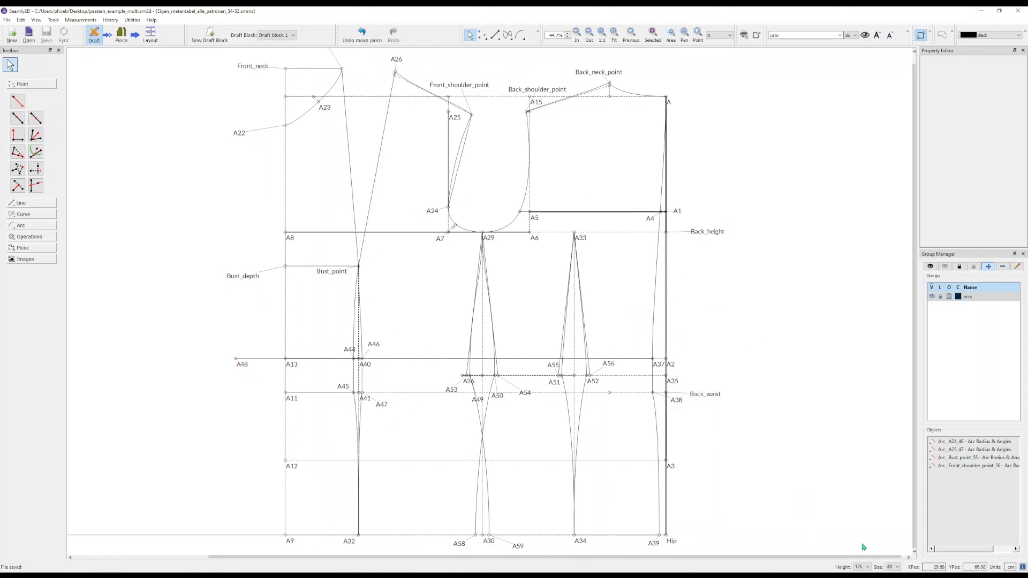
click(892, 567)
click(891, 528)
- Select point A48 and check the waist darts and side seams in size 48
click(300, 358)
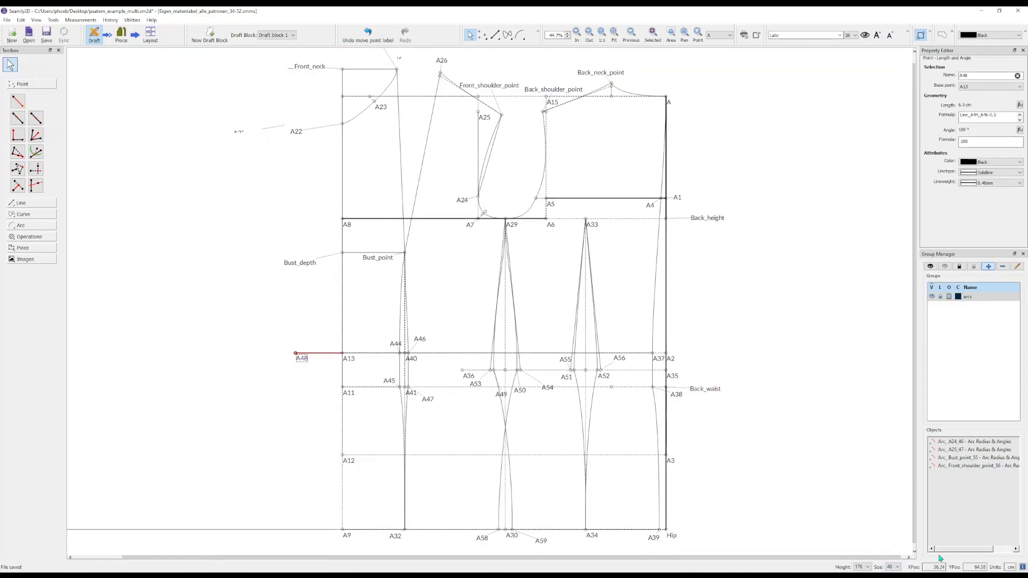
click(892, 567)
click(890, 552)
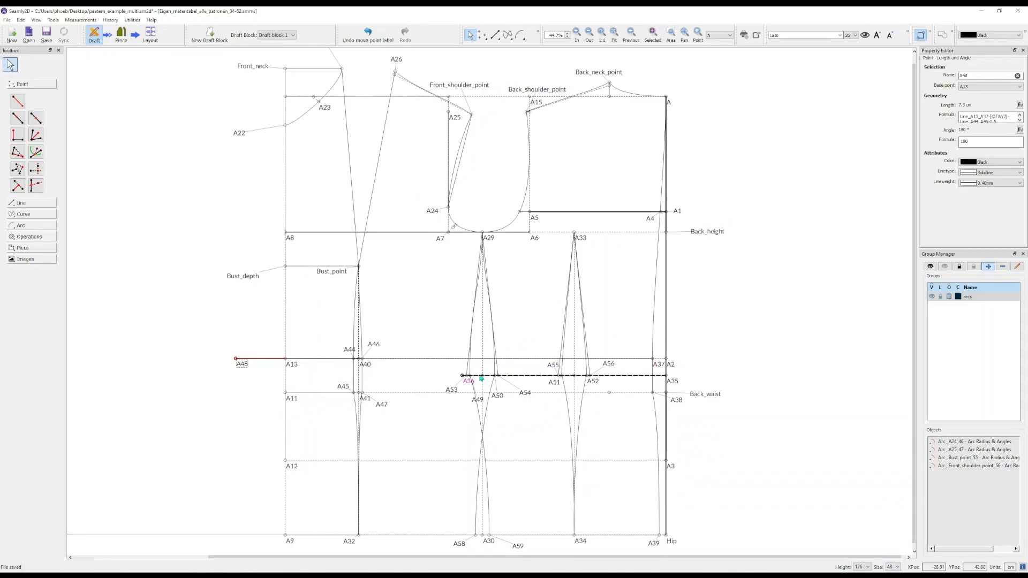
click(517, 328)
- Set the pattern size to 34
click(892, 568)
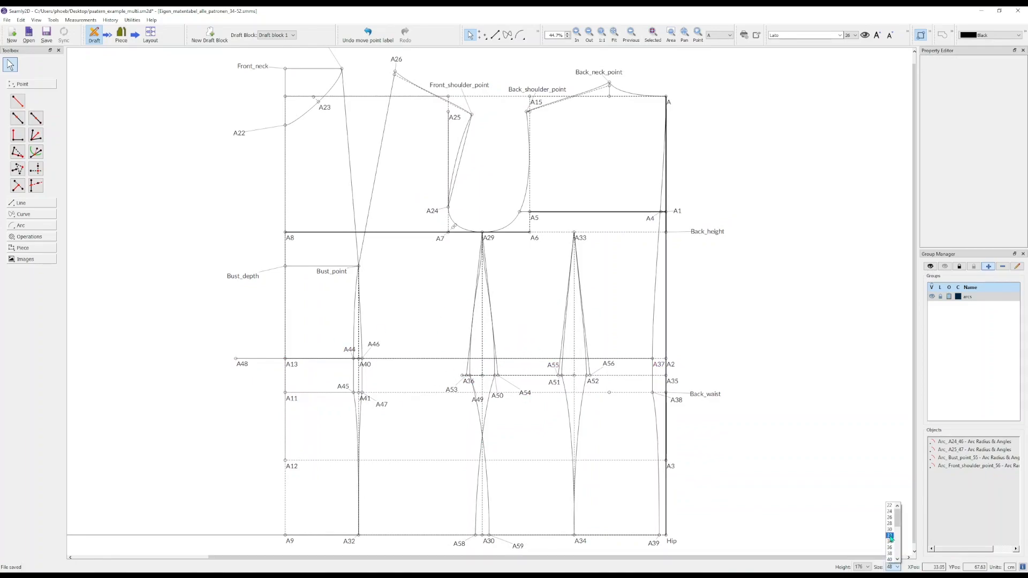
click(891, 534)
click(893, 567)
click(890, 546)
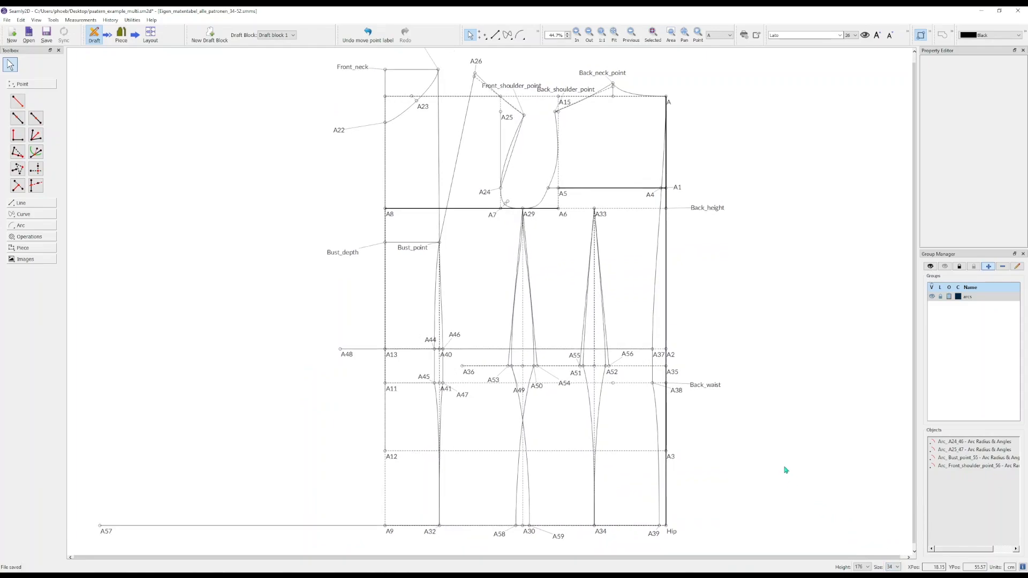
- Adjust a control handle of the armhole curve on the back side near A5
click(539, 202)
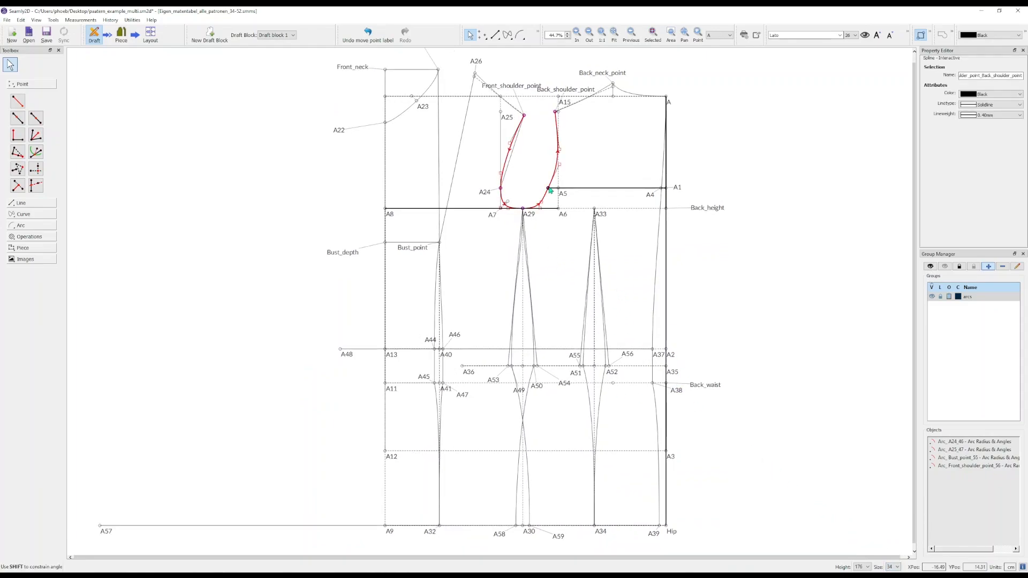
scroll(552, 191, up, 5)
drag(562, 178, 565, 249)
scroll(567, 268, down, 7)
click(668, 332)
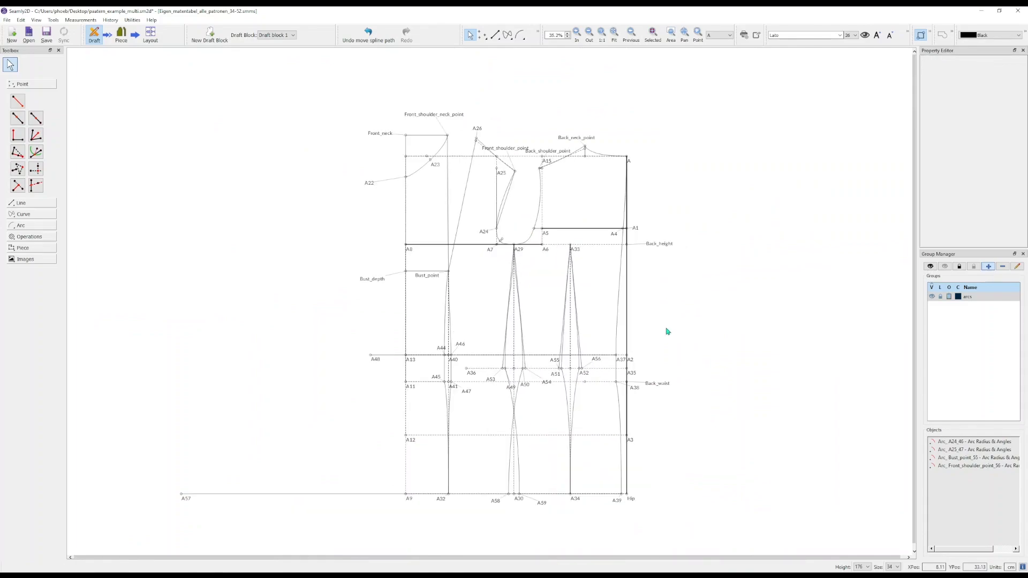
- Reposition the label of point A58 on the hip line to the left of A30
scroll(532, 370, up, 1)
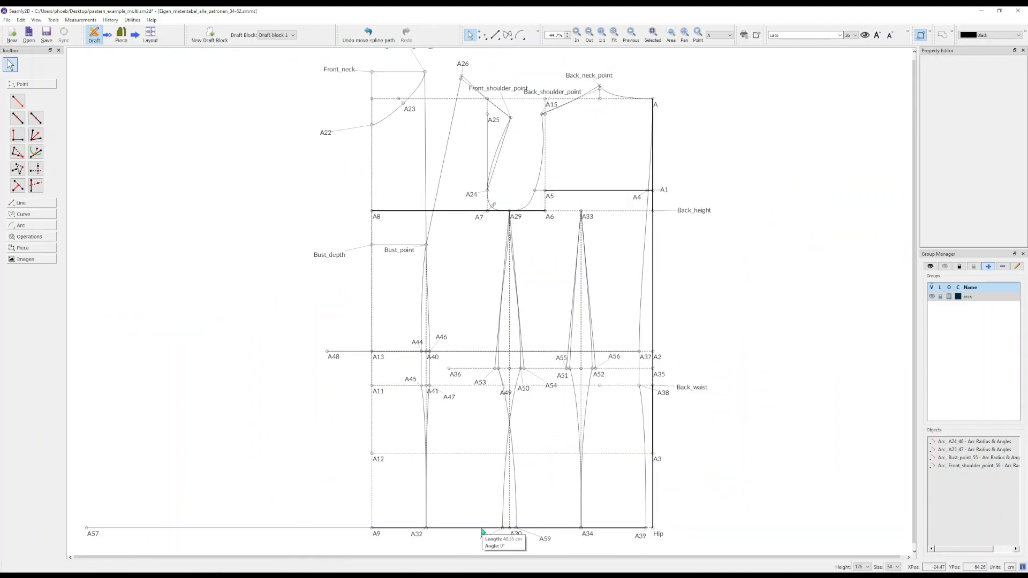
click(116, 527)
click(218, 458)
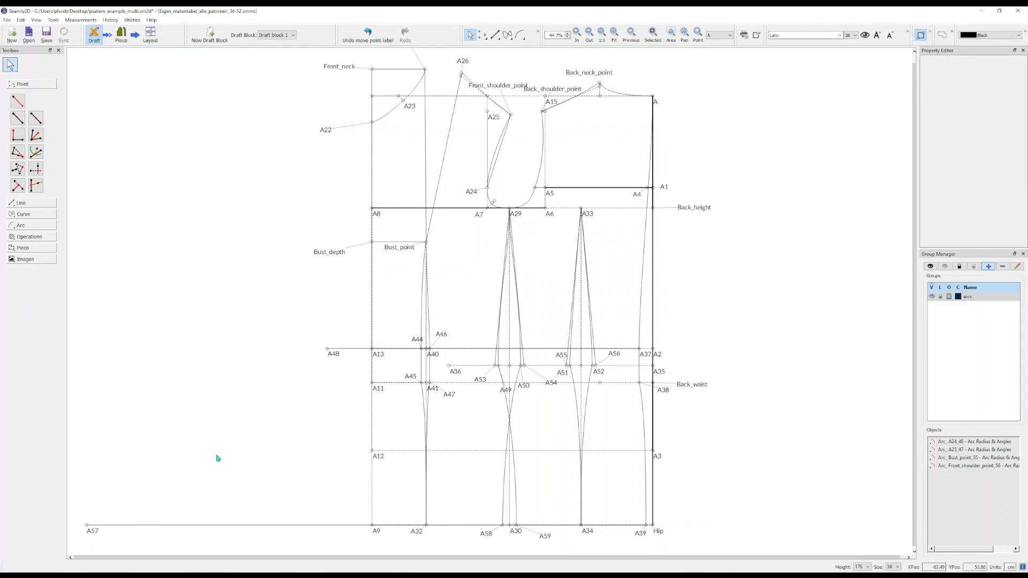
- Select point A7 on the chest line and preview the draft block in size 38
click(487, 209)
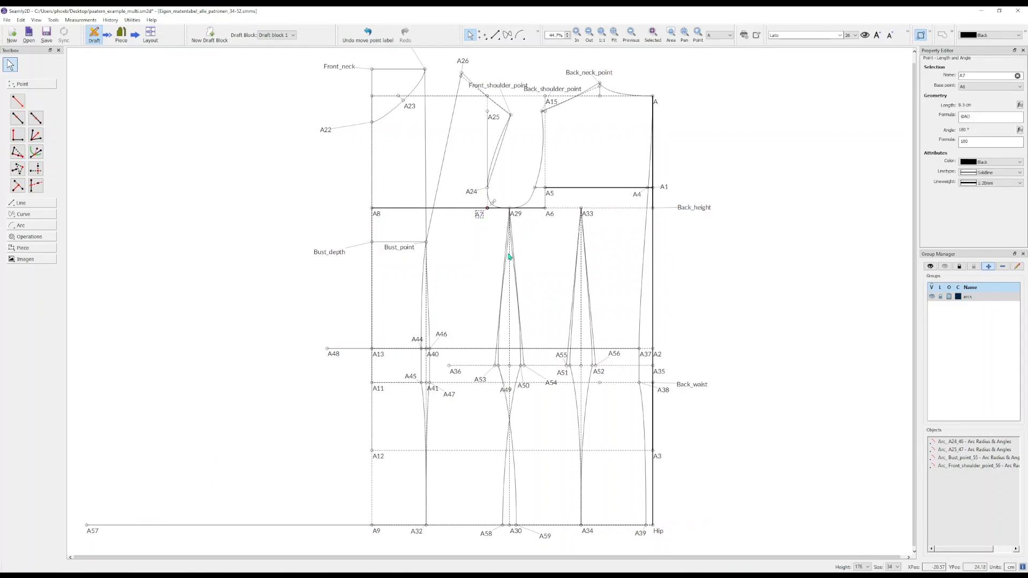
click(893, 568)
click(892, 554)
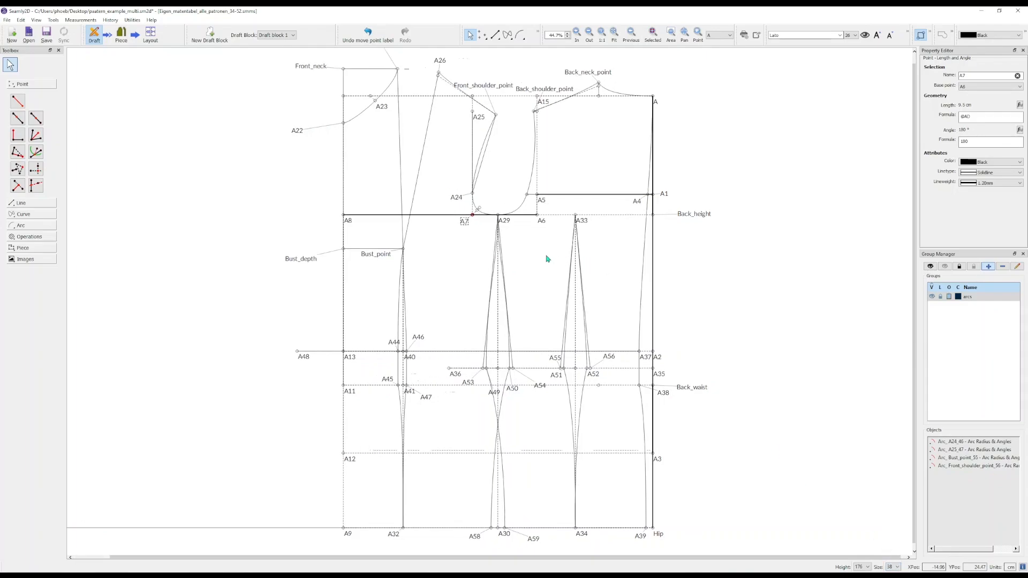
- Set the pattern size to 50 and reshape the back armhole curve by moving its control handle above A5
click(893, 567)
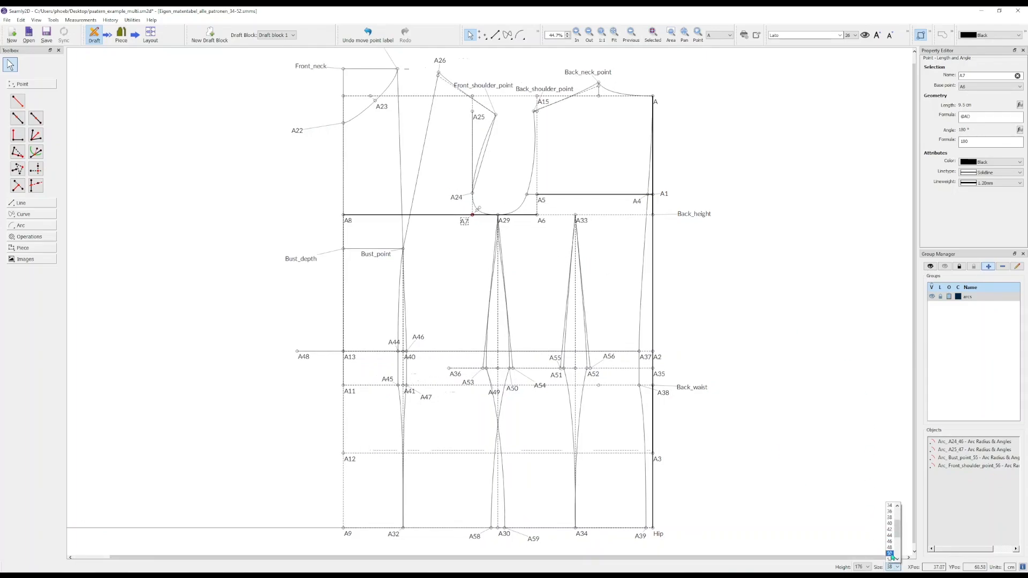
click(893, 547)
click(509, 206)
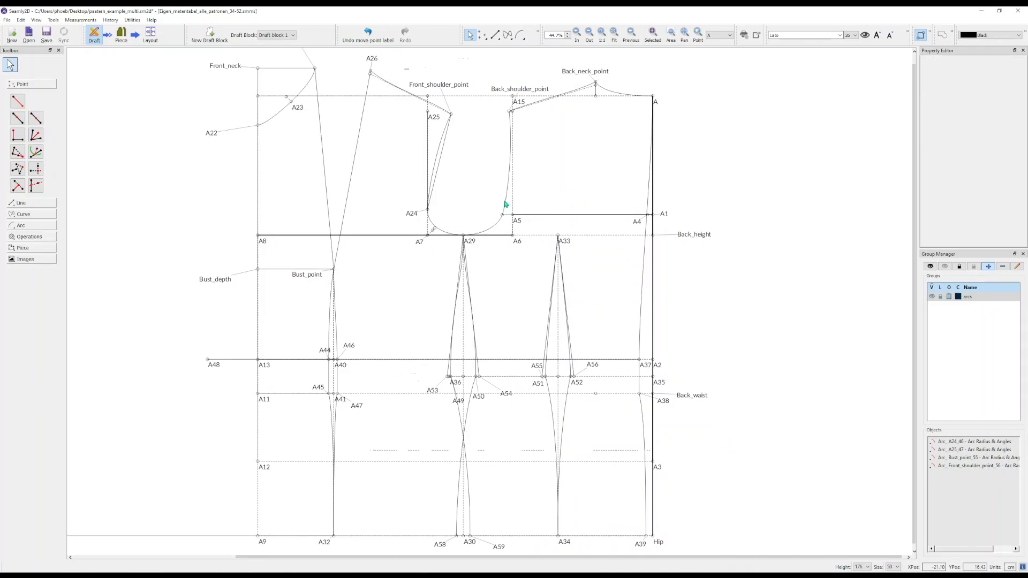
drag(508, 206, 514, 188)
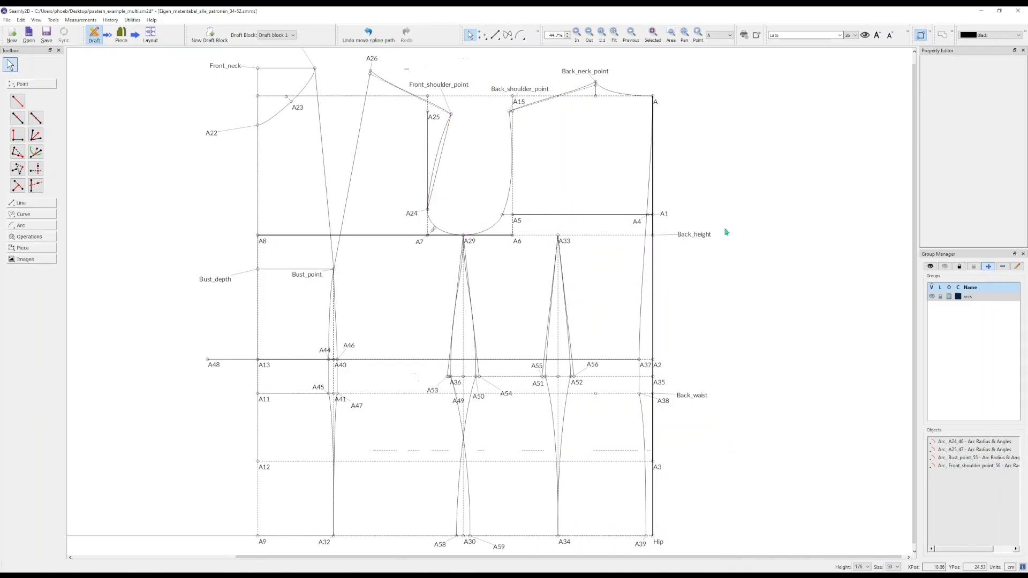